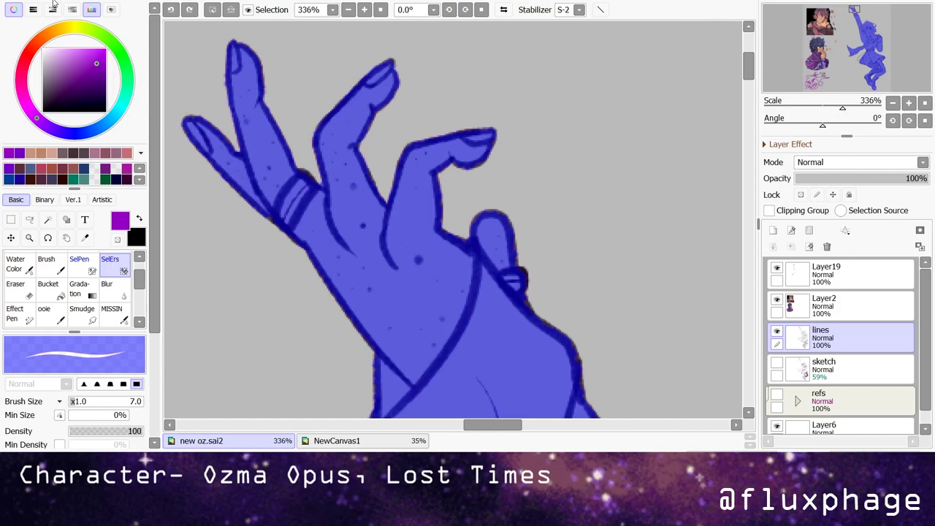
- Paint the selected figure with a flat skin tone on a new layer beneath the lines, and clear the selection
scroll(369, 322, down, 10)
scroll(369, 322, up, 4)
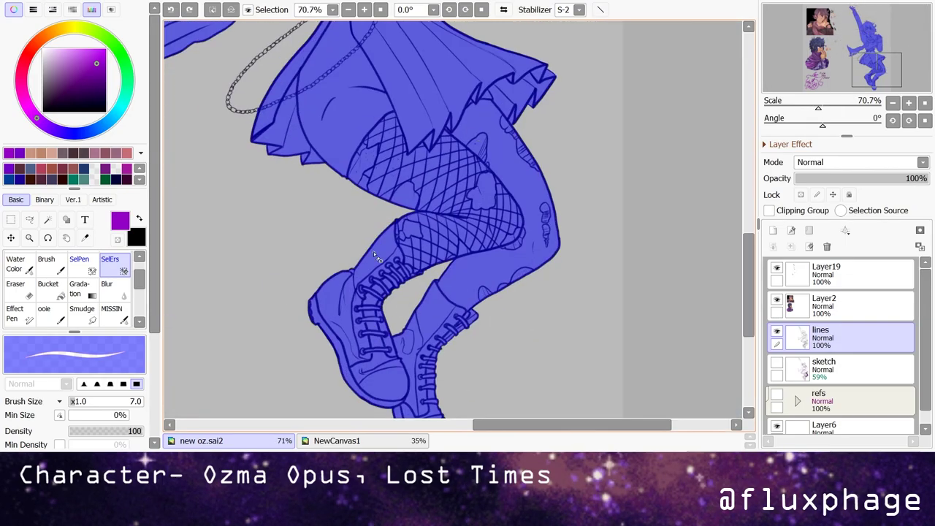
scroll(372, 334, down, 4)
click(49, 270)
scroll(329, 219, down, 1)
click(840, 368)
click(773, 230)
mouse_move(392, 186)
mouse_down()
mouse_move(589, 186)
mouse_move(494, 185)
mouse_move(412, 70)
mouse_move(380, 51)
mouse_up()
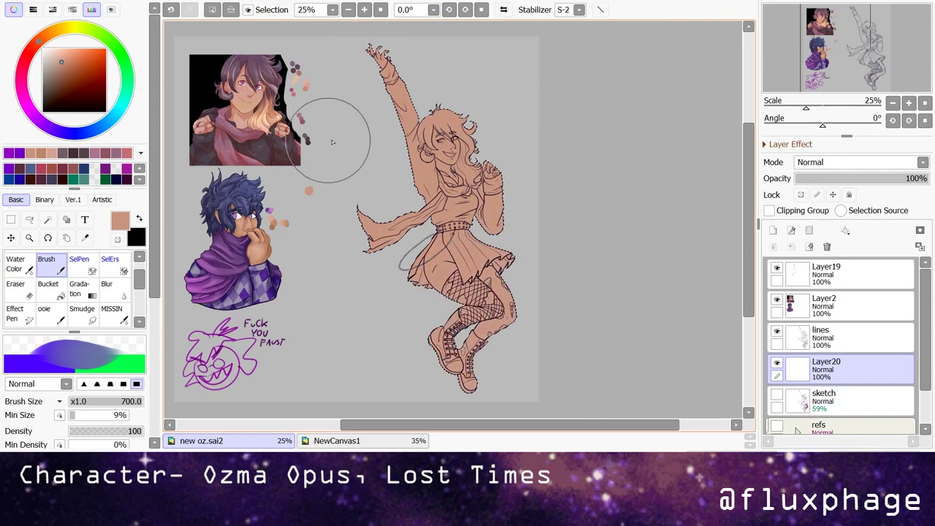
key(ctrl+d)
- Sample skin tones from the reference swatches, reduce the brush size to 10, and undo the test stroke
key(alt)
scroll(241, 102, up, 8)
click(398, 109)
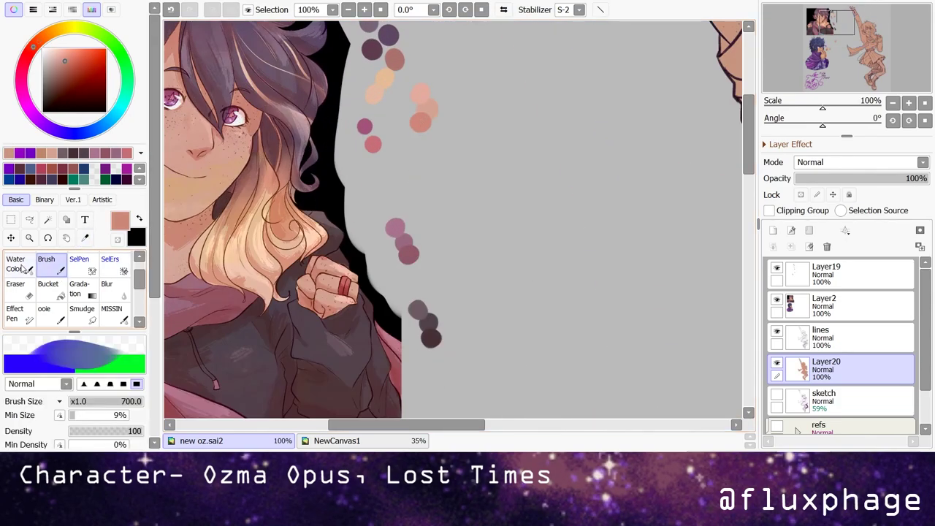
scroll(365, 219, down, 6)
scroll(570, 182, up, 9)
click(80, 407)
key(bracketleft)
key(bracketleft)
key(ctrl+z)
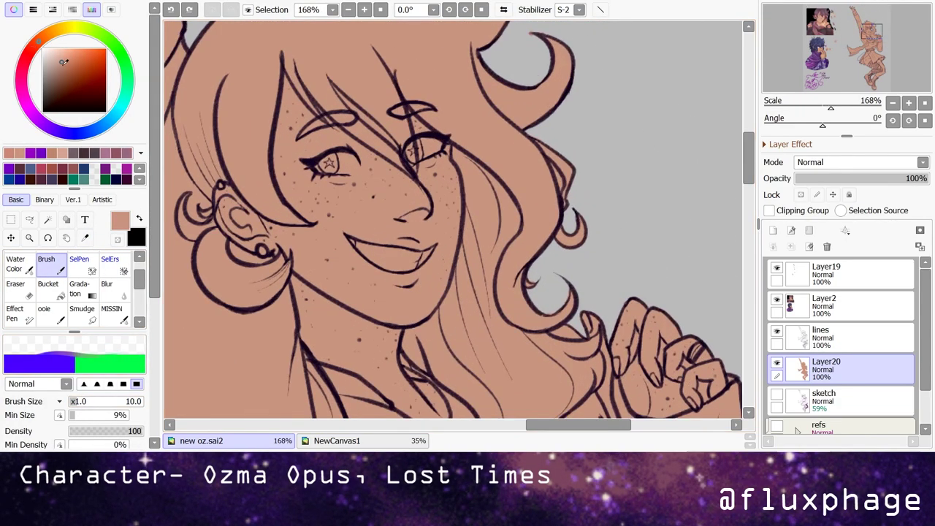
- Try a darker reddish-brown shading stroke on the cheek beside the hair
scroll(453, 219, down, 3)
click(70, 73)
scroll(453, 219, up, 3)
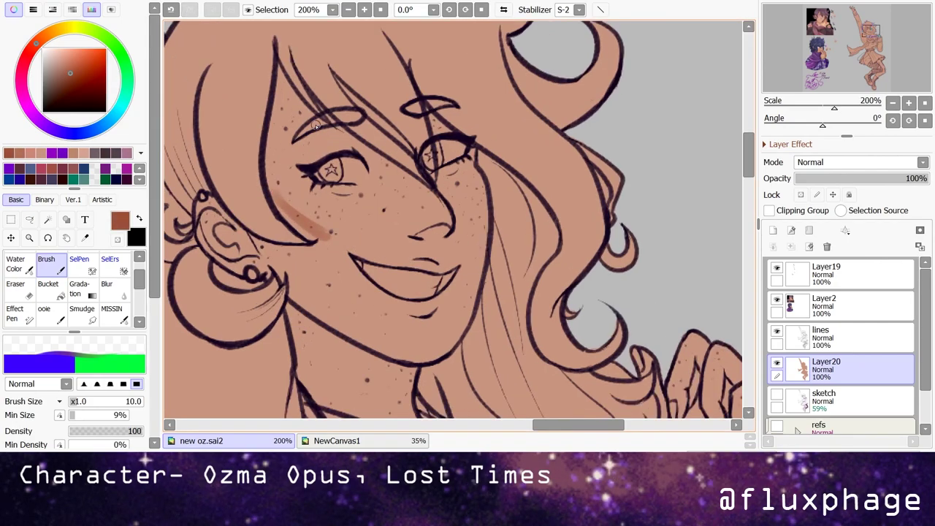
- Draw a black arrow and the note "light" beside the figure on Layer19 to mark the light direction
scroll(453, 219, down, 8)
scroll(453, 219, up, 1)
click(826, 271)
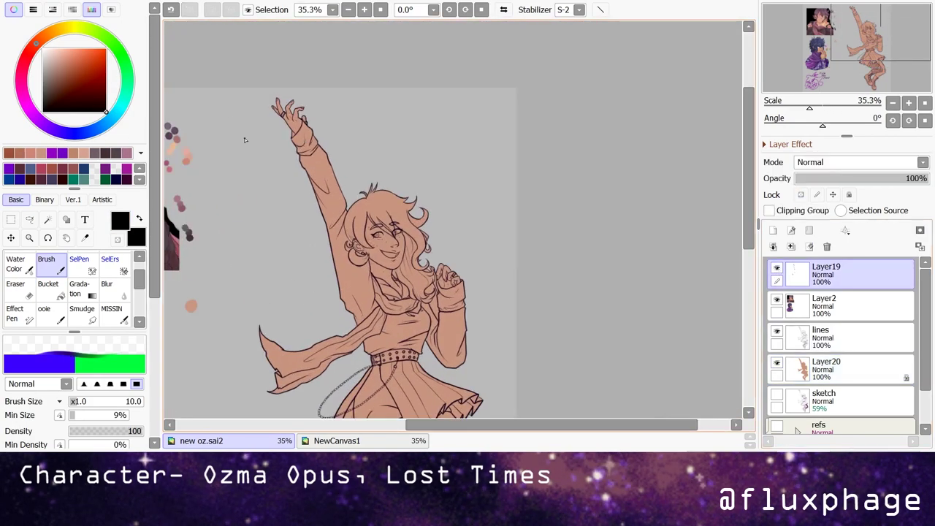
drag(477, 111, 447, 152)
scroll(472, 145, down, 1)
- Add a new layer above the skin base as a clipping group and choose a darker brown for shading
scroll(329, 204, up, 8)
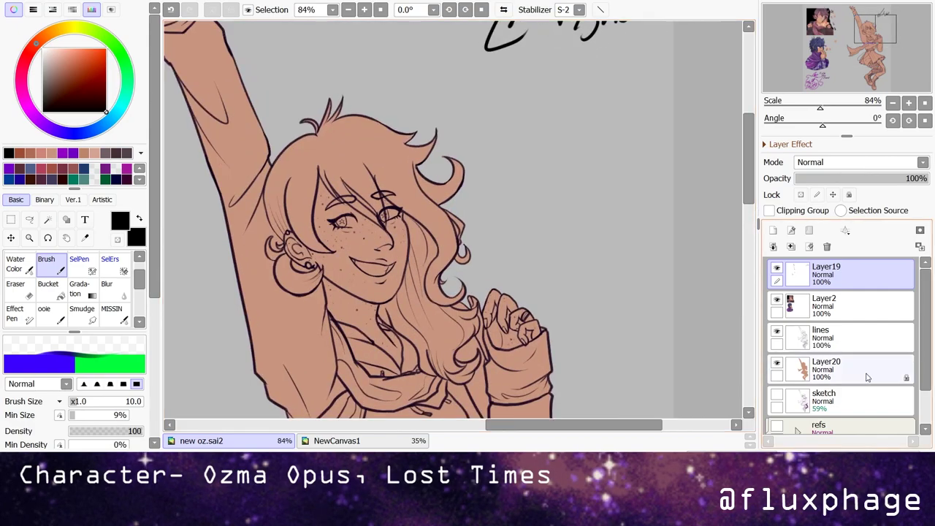
click(825, 365)
alt+click(199, 205)
click(67, 69)
click(773, 230)
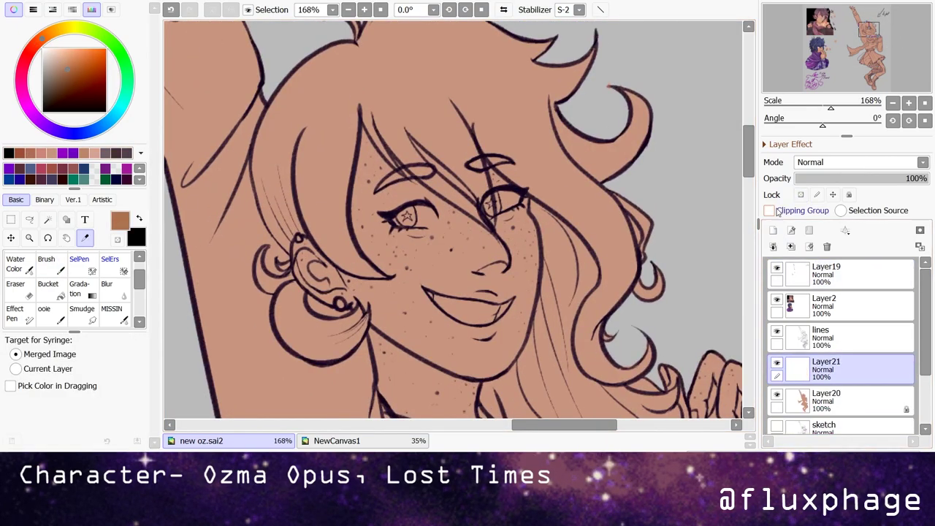
click(769, 210)
- Shade the near cheek and the ear in reddish brown with the Water Color brush at size 25
scroll(264, 175, up, 1)
key(b)
click(35, 43)
drag(318, 230, 380, 263)
key(ctrl+z)
key(c)
mouse_move(309, 292)
mouse_down()
mouse_move(358, 336)
mouse_move(314, 288)
mouse_up()
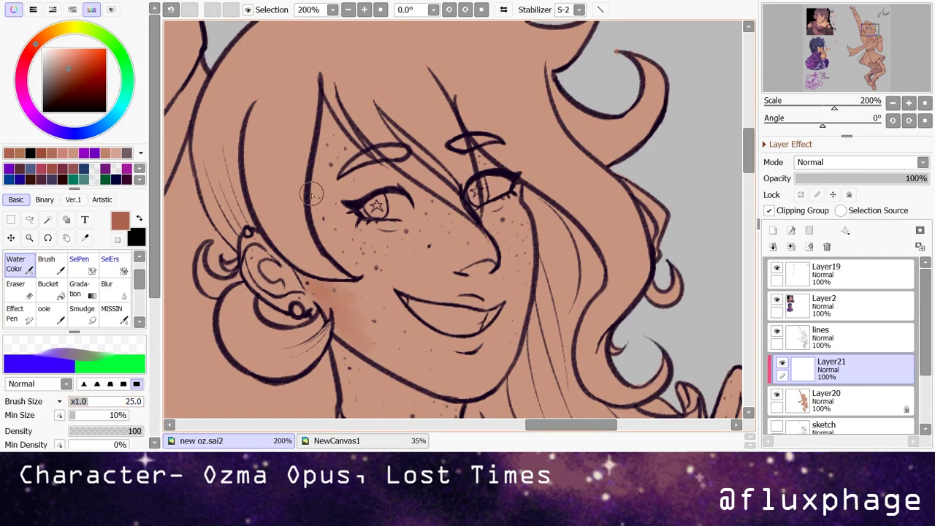
drag(399, 370, 337, 309)
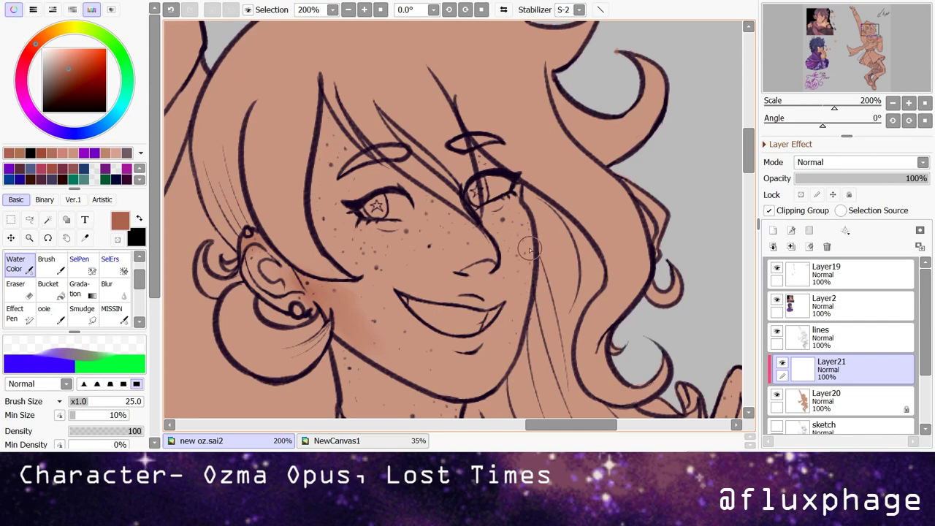
- Try shading the far cheek and the temple beside the hair, and undo both strokes
drag(532, 237, 527, 243)
key(ctrl+z)
mouse_move(321, 171)
mouse_down()
mouse_move(361, 178)
mouse_move(325, 173)
mouse_move(324, 181)
mouse_move(346, 150)
mouse_move(384, 179)
mouse_move(333, 214)
mouse_up()
key(ctrl+z)
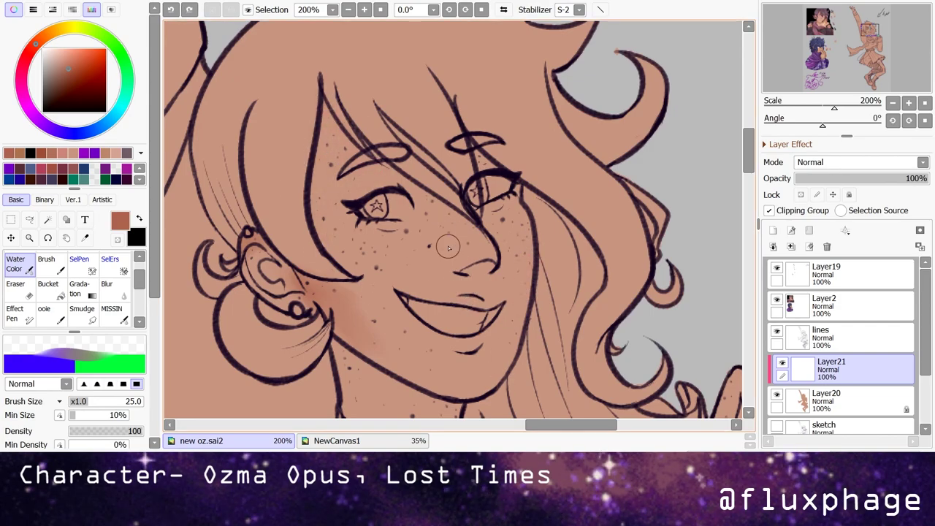
- Shade between the eyes and along the side of the nose at brush size 19, and reduce the brush to 11
key(bracketleft)
mouse_move(411, 184)
mouse_down()
mouse_move(432, 213)
mouse_move(444, 257)
mouse_up()
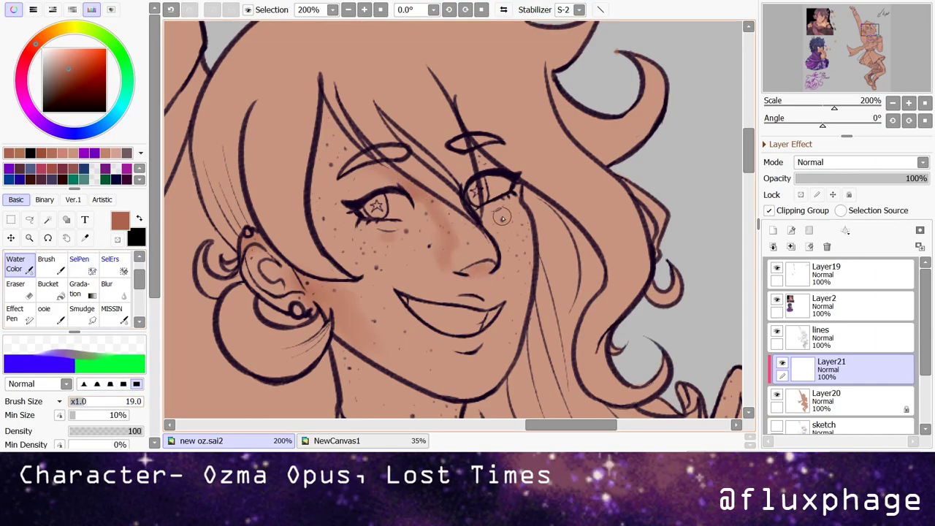
key(bracketleft)
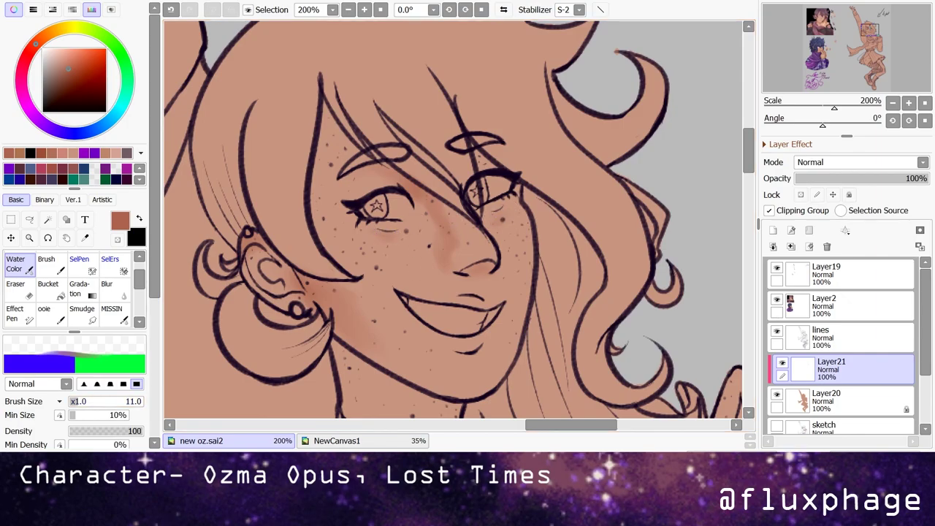
- Shade the neck under the jaw and the exposed chest beside the collar, with the brush enlarged to 33
scroll(388, 85, down, 1)
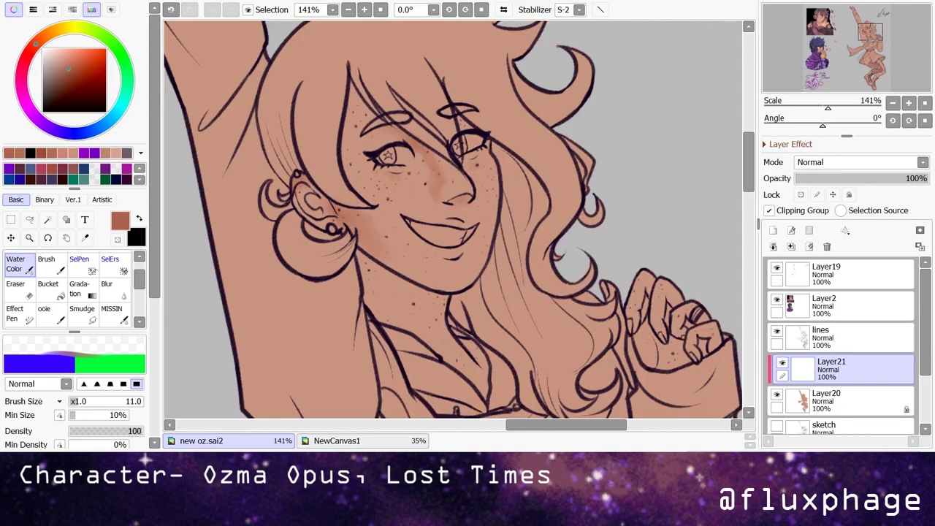
scroll(389, 85, up, 1)
key(bracketright)
mouse_move(314, 175)
mouse_down()
mouse_move(330, 202)
mouse_move(380, 219)
mouse_up()
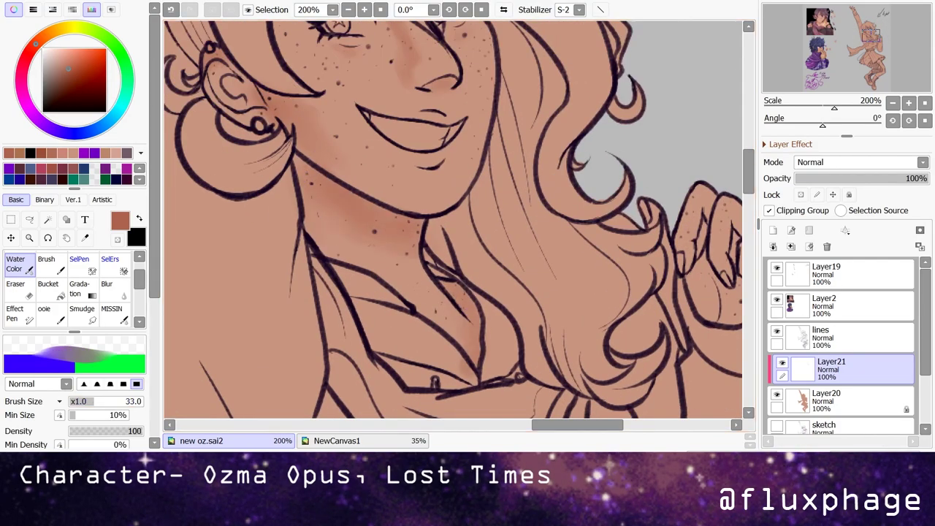
- Shade the palm of the curled hand beside the hair at brush size 33
scroll(546, 255, down, 2)
scroll(547, 255, up, 3)
mouse_move(438, 233)
mouse_down()
mouse_move(475, 307)
mouse_move(526, 322)
mouse_up()
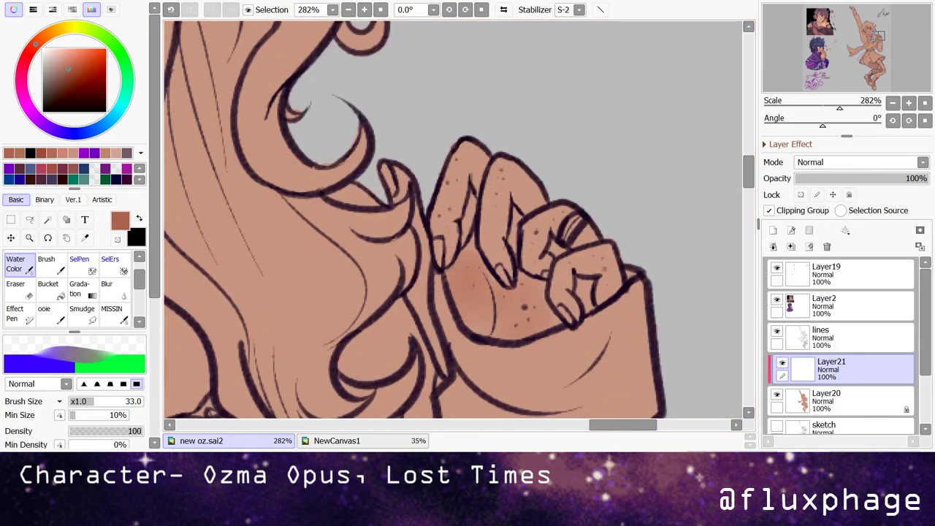
- Erase the skin base on Layer20 from the gap between the curled hand's fingers, and return to the Water Color brush
click(826, 398)
key(e)
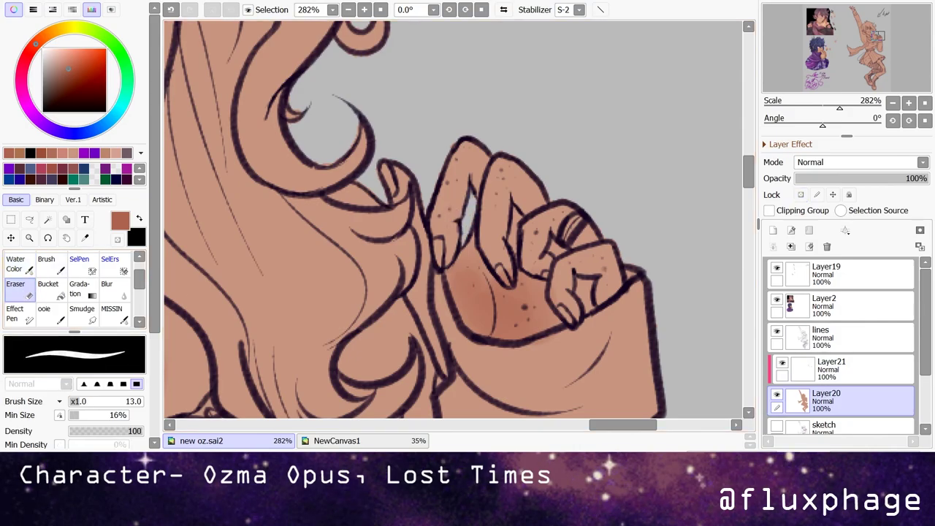
key(e)
- Undo the last stroke and shade the fishnet thigh and calf on the clipped Layer21 at brush size 66
scroll(298, 271, down, 5)
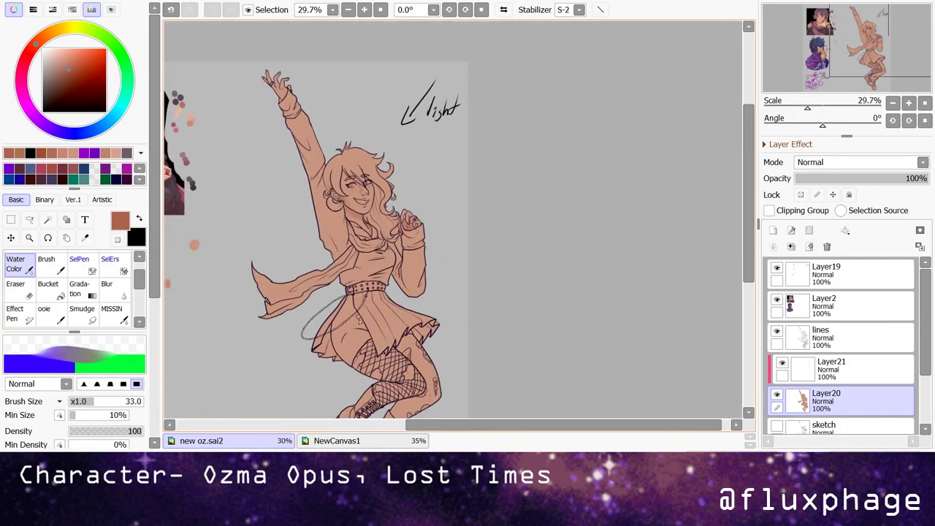
scroll(298, 270, up, 3)
key(ctrl+z)
click(832, 369)
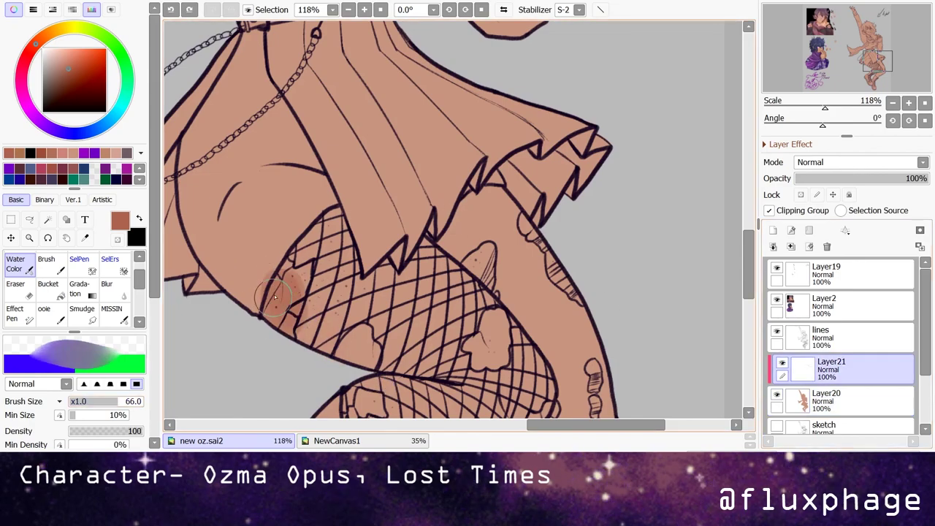
drag(278, 299, 292, 287)
drag(409, 357, 413, 324)
scroll(414, 324, down, 1)
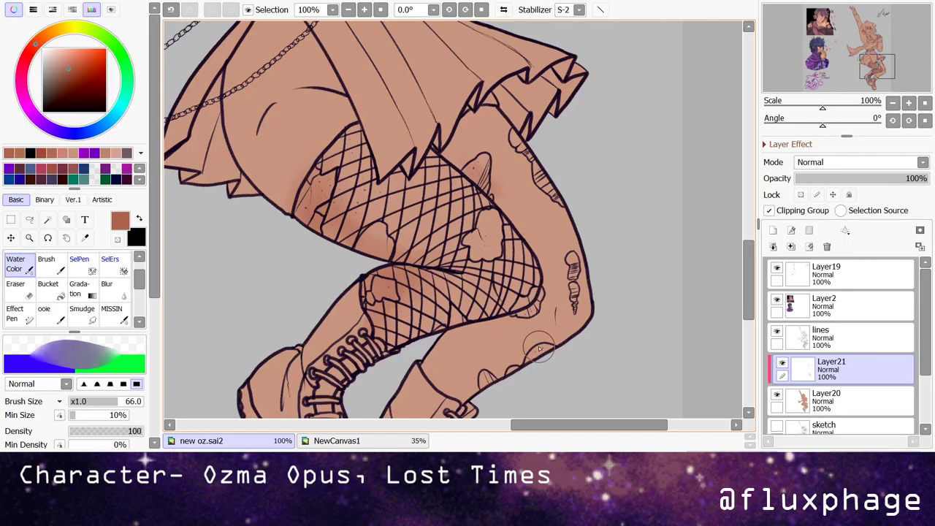
- Deepen the shading along the underside of the fishnet thigh with the brush reduced to 44
scroll(315, 225, up, 1)
key(bracketleft)
mouse_move(316, 226)
mouse_down()
mouse_move(447, 273)
mouse_move(456, 257)
mouse_move(487, 274)
mouse_move(489, 253)
mouse_move(396, 290)
mouse_move(351, 292)
mouse_up()
- Erase stray skin base on Layer20 where the fishnet thigh meets the calf, and return to painting on Layer21
click(845, 410)
scroll(442, 242, up, 5)
key(e)
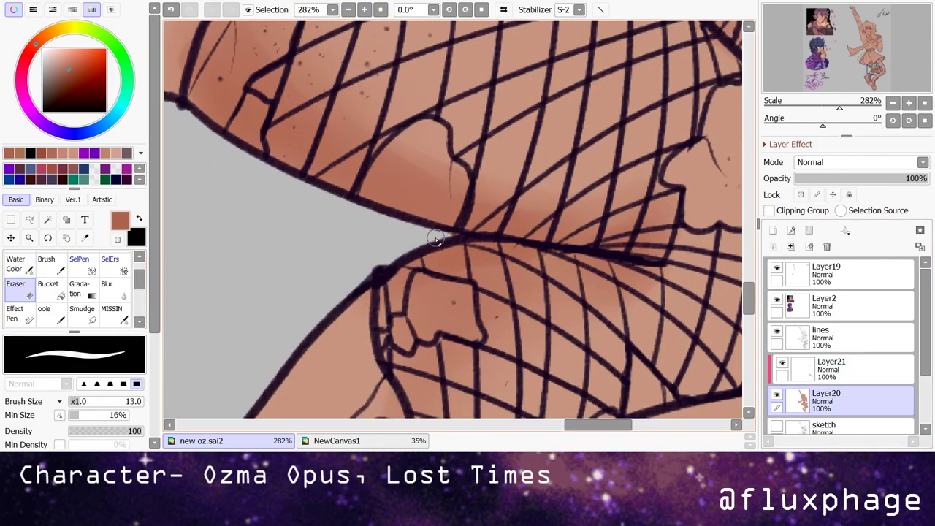
scroll(395, 387, down, 7)
click(840, 368)
key(b)
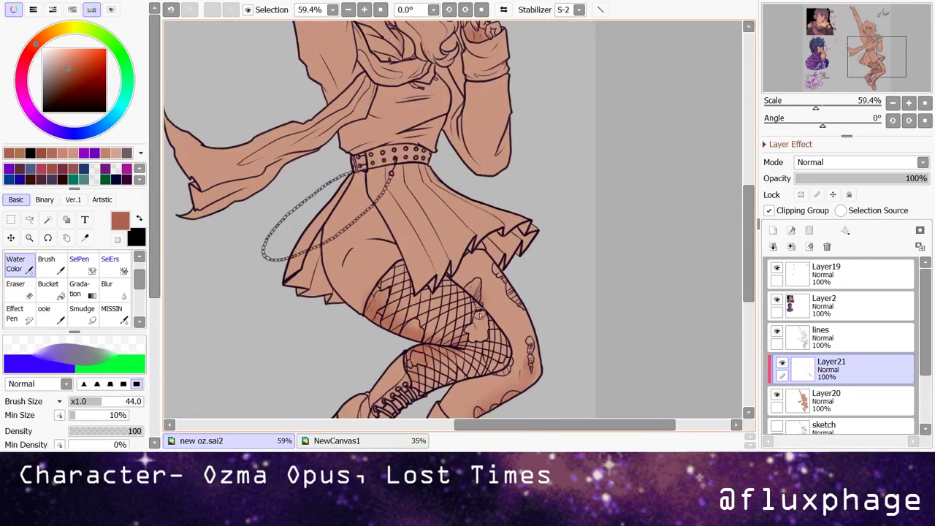
- Shade the fingers, palm and wrist of the raised hand at brush size 44
scroll(489, 312, up, 5)
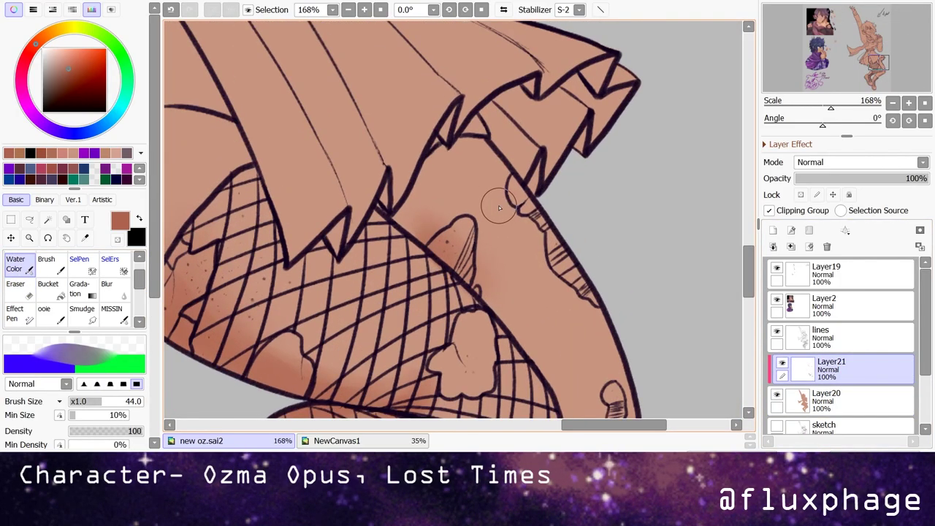
scroll(414, 242, down, 7)
scroll(313, 42, up, 2)
scroll(313, 83, up, 5)
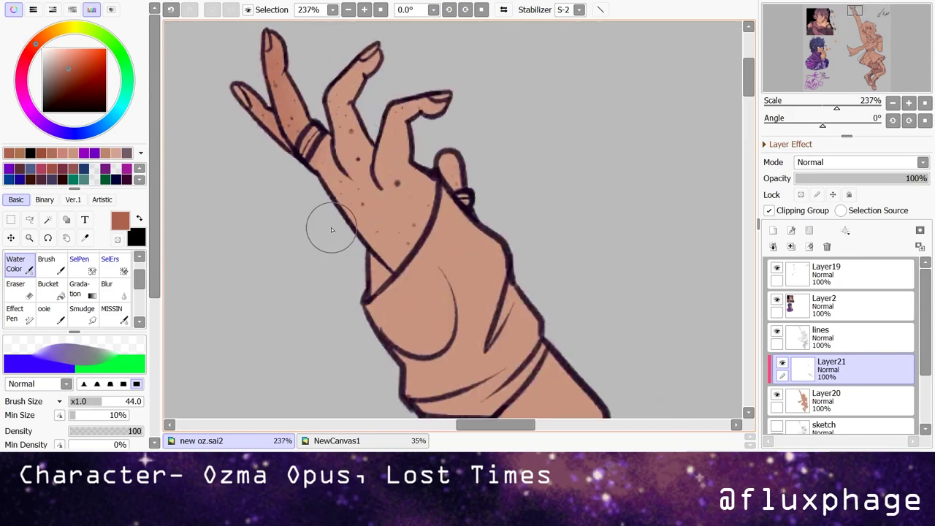
mouse_move(307, 168)
mouse_down()
mouse_move(432, 217)
mouse_move(449, 175)
mouse_up()
key(e)
key(b)
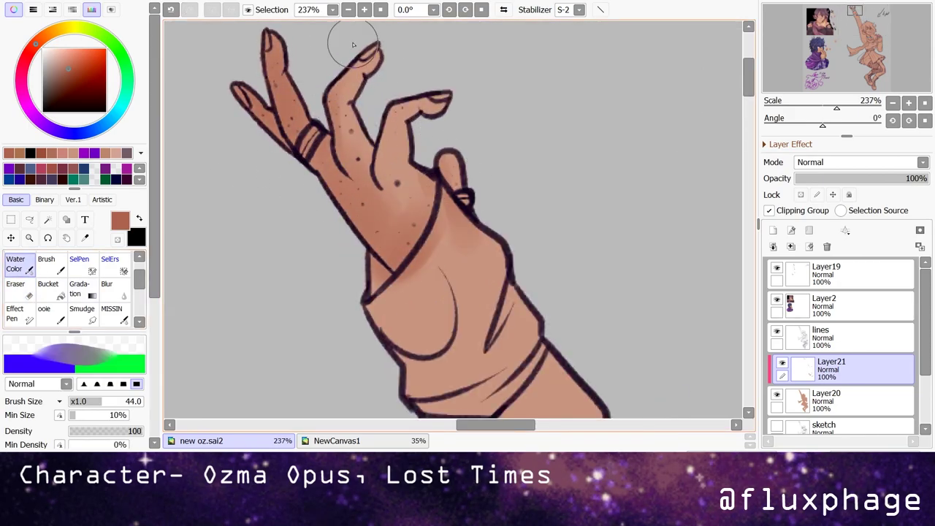
- Extend the soft shading across both legs with the brush at size 77
scroll(423, 68, down, 5)
scroll(422, 67, down, 2)
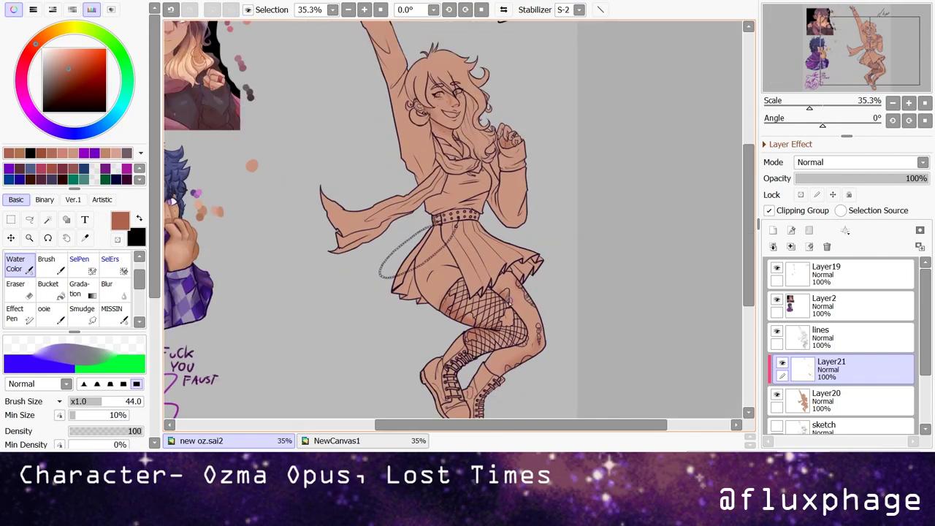
scroll(401, 205, up, 4)
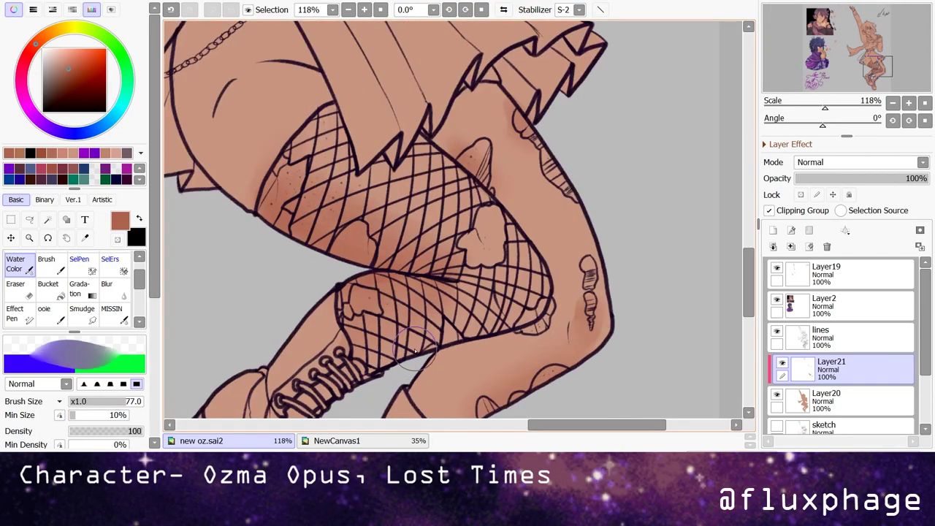
scroll(287, 204, down, 4)
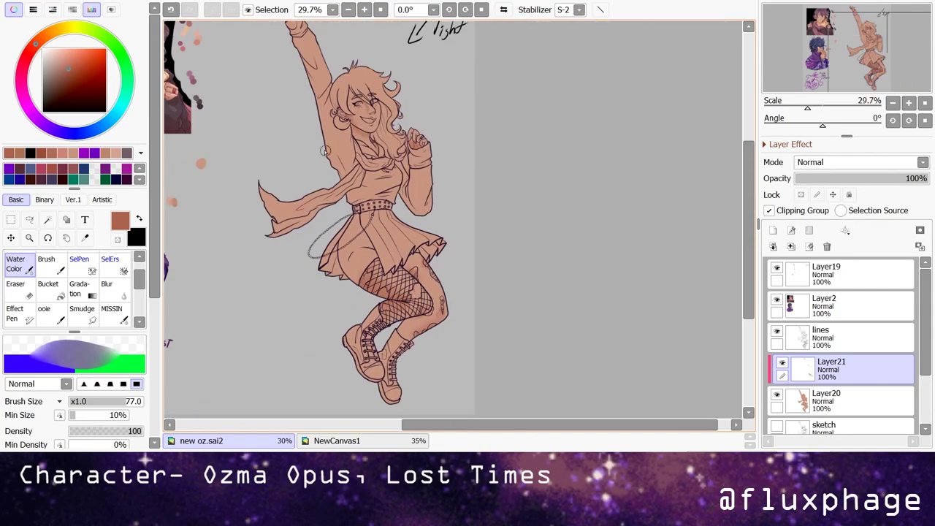
scroll(326, 72, down, 2)
scroll(326, 72, up, 8)
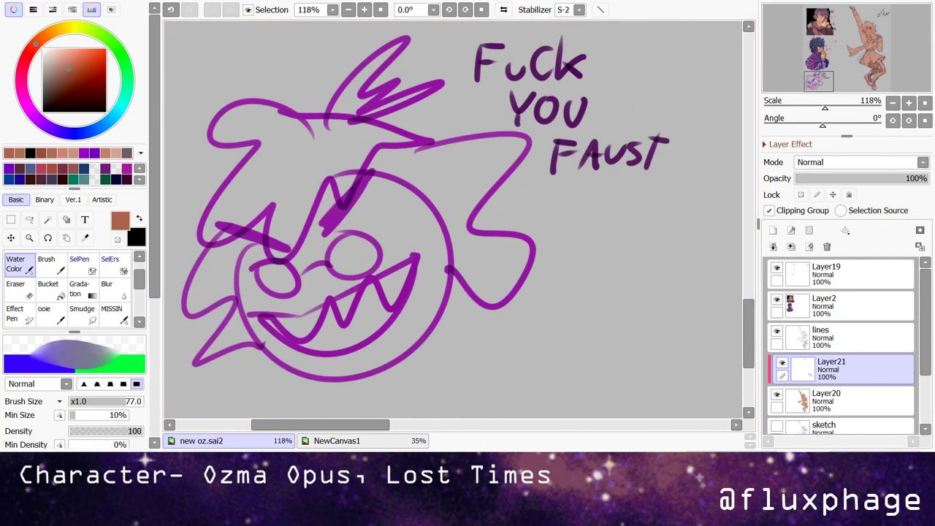
scroll(474, 63, down, 8)
scroll(475, 63, up, 5)
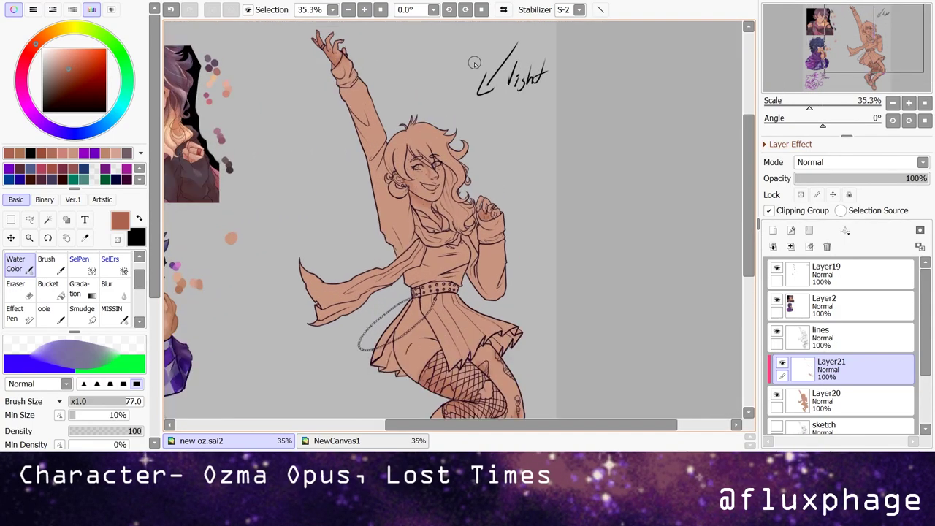
- Shade the forehead under the bangs, the far eye area and the neck with the brush at size 31
scroll(489, 268, up, 2)
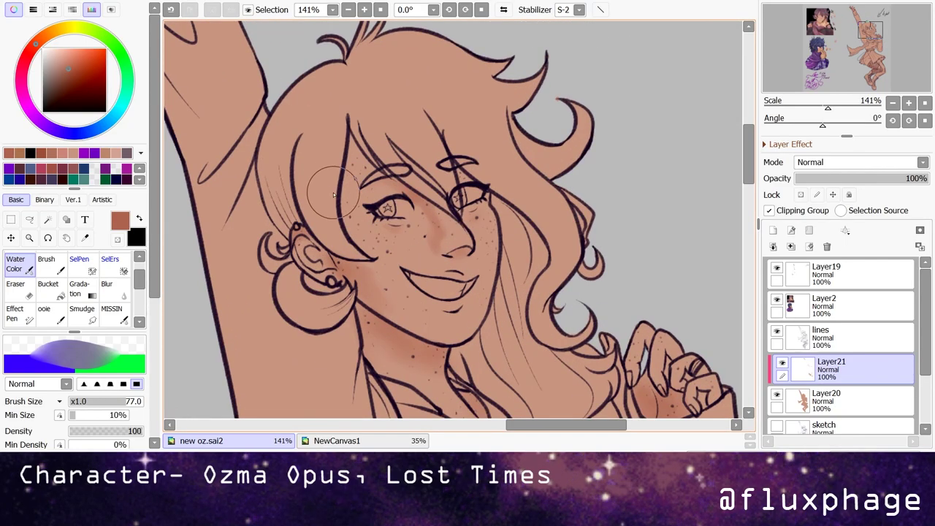
scroll(489, 268, up, 1)
scroll(489, 268, down, 6)
scroll(489, 267, up, 10)
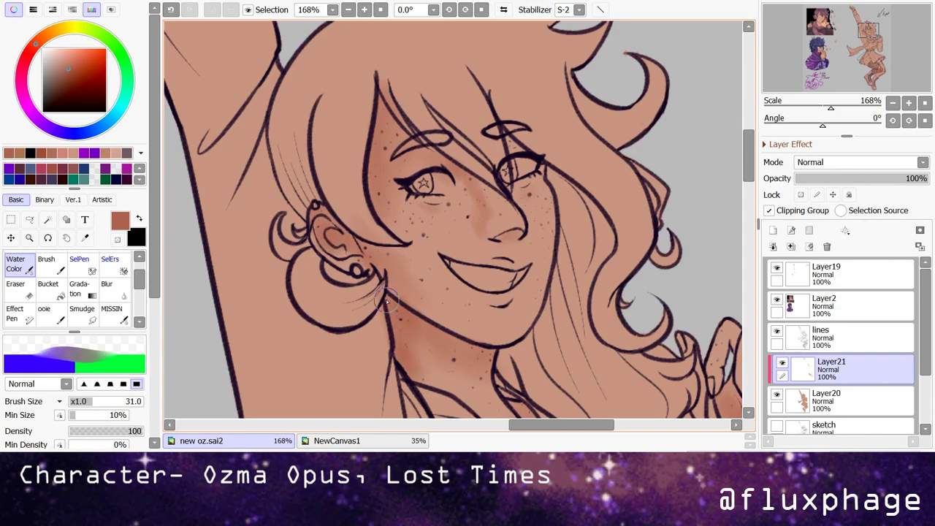
drag(527, 173, 551, 184)
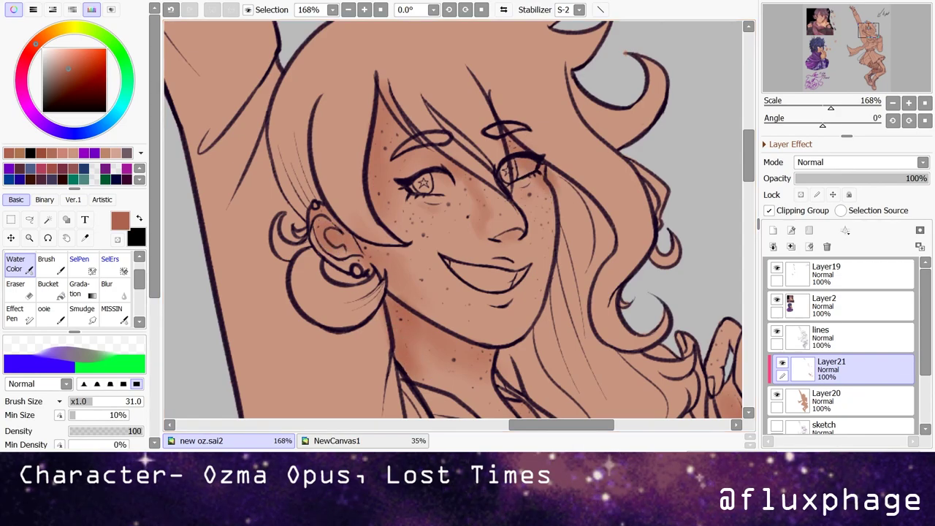
drag(386, 116, 364, 190)
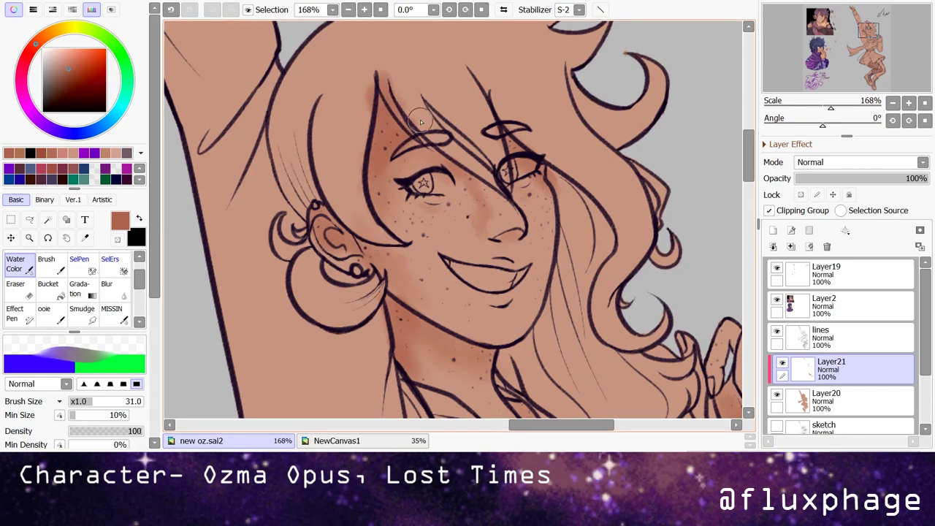
- Refine the reddish-brown shading on the face and chin with the brush at size 11
scroll(471, 268, up, 1)
click(79, 404)
click(76, 403)
click(424, 393)
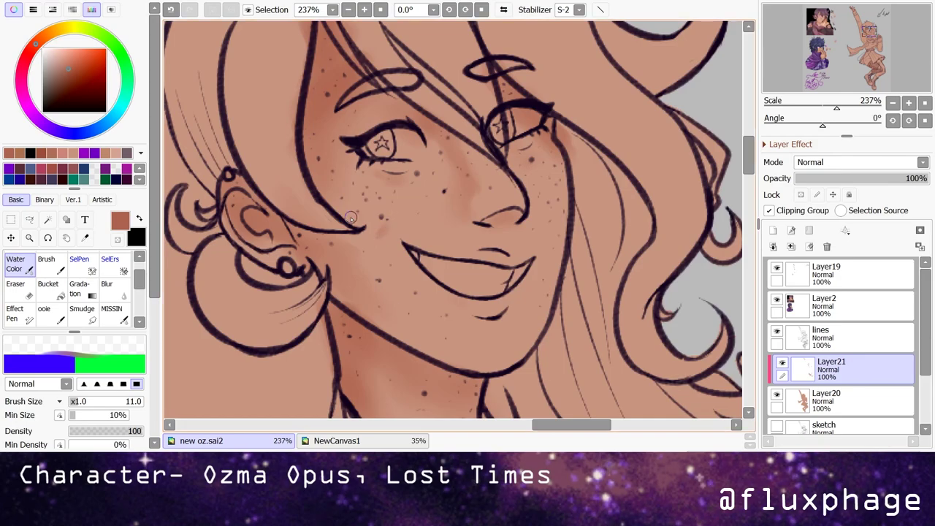
scroll(379, 149, up, 2)
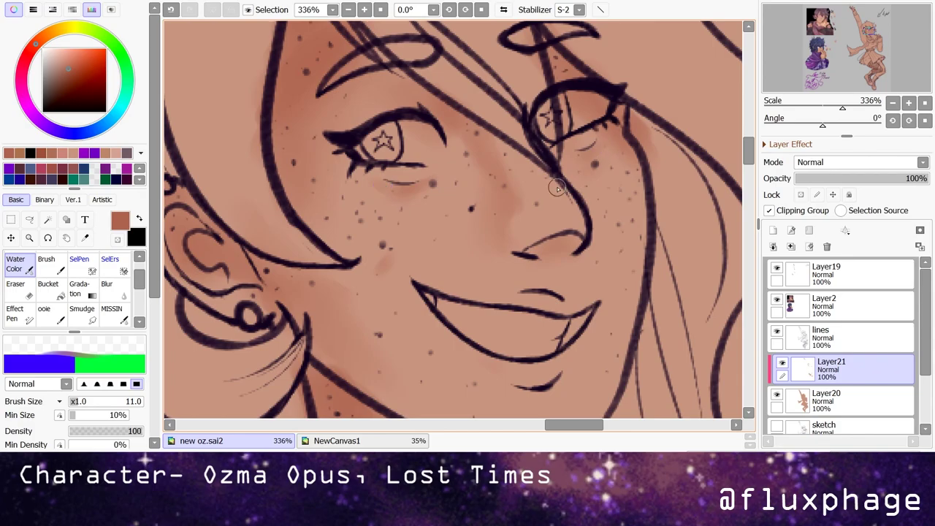
scroll(557, 188, down, 4)
scroll(395, 314, up, 3)
- Blend soft shading across the lower face with the brush enlarged to size 25
key(bracketright)
key(bracketright)
key(bracketright)
key(bracketright)
key(bracketright)
drag(531, 296, 453, 305)
scroll(438, 277, down, 14)
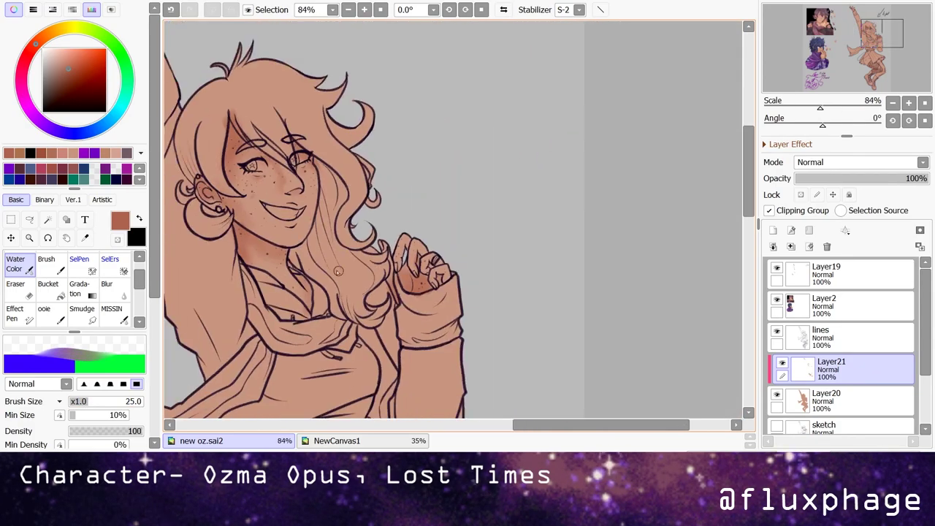
- On a fresh clipped Layer21, sample a pale peach and paint a soft cheek highlight with the Water Color brush at size 25
scroll(340, 186, up, 14)
scroll(438, 220, down, 8)
scroll(438, 219, up, 2)
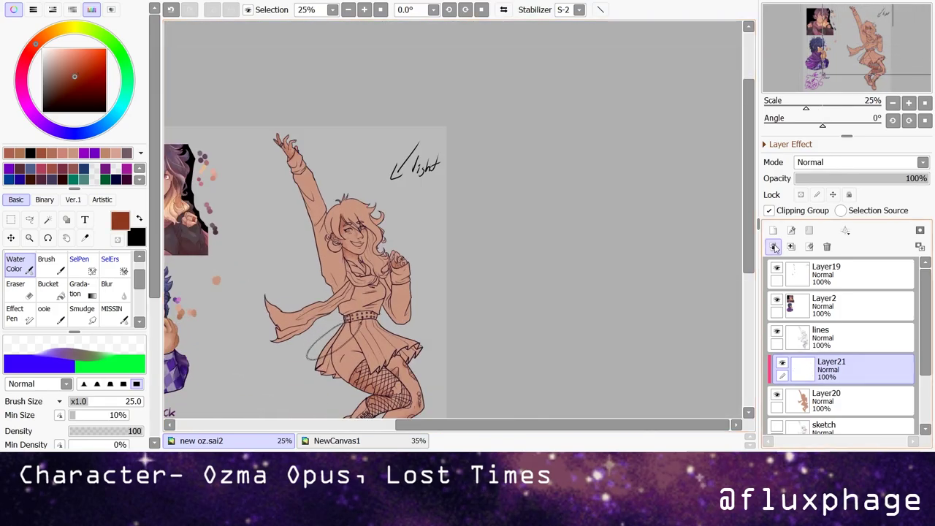
click(84, 238)
click(394, 278)
scroll(394, 277, up, 5)
click(25, 265)
scroll(452, 220, down, 2)
scroll(351, 205, up, 3)
drag(299, 223, 375, 219)
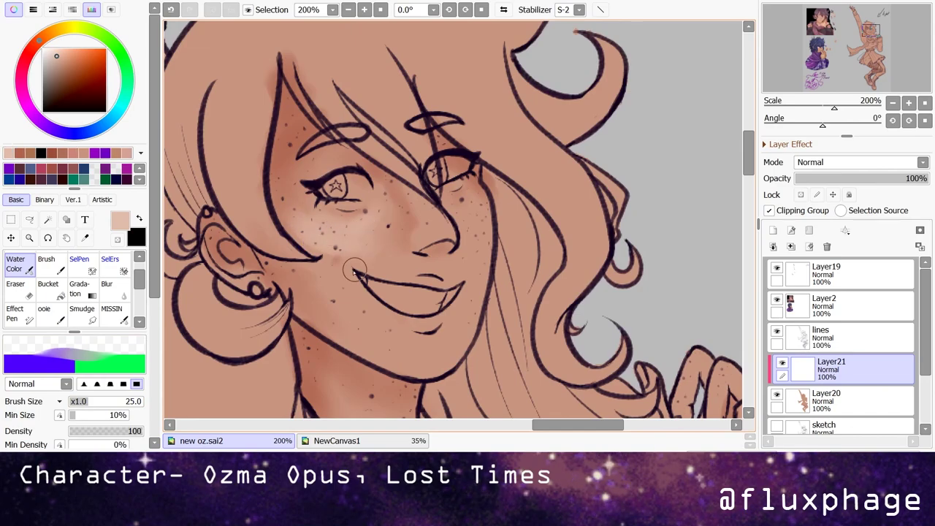
- Add pale highlights to the nose bridge and the far cheek, starting at brush size 16
key(bracketleft)
key(bracketleft)
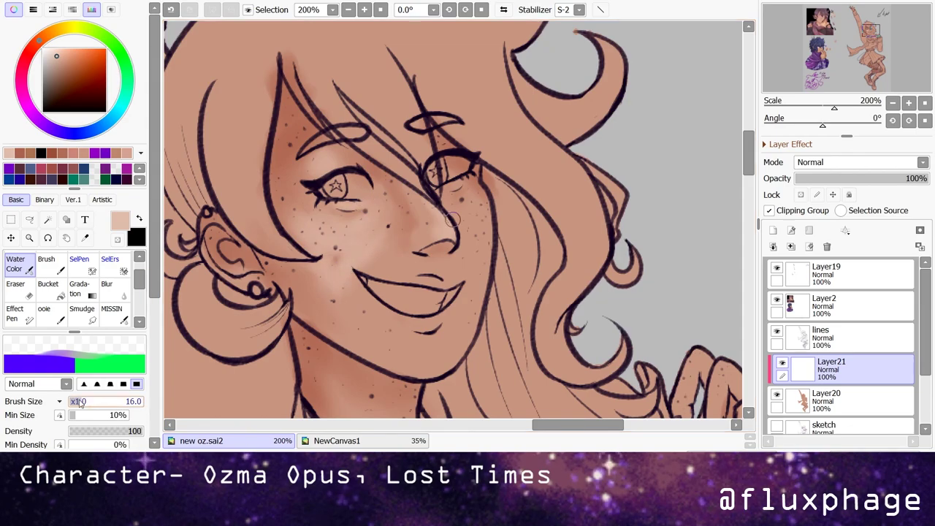
key(e)
key(c)
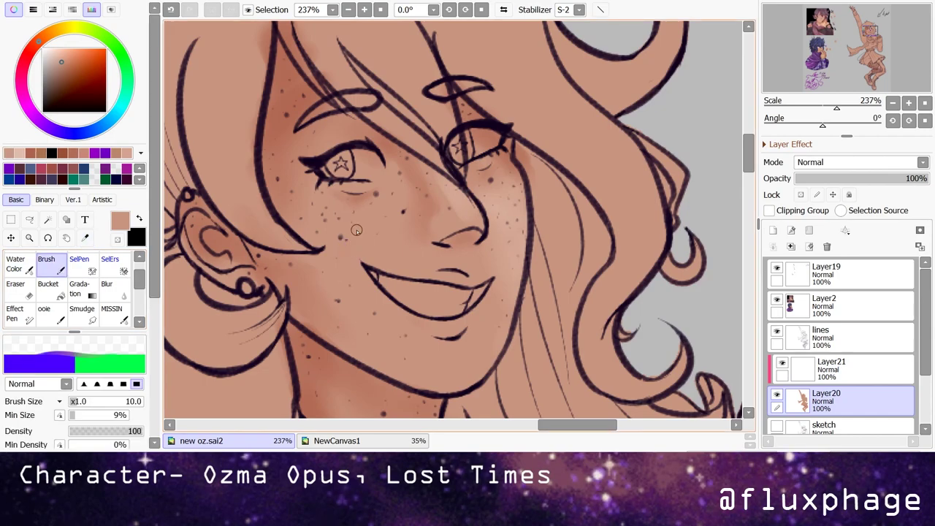
- Sample the pale peach again and highlight the near cheek, the brow bone at size 7 and the chin at size 25
alt+click(182, 164)
key(w)
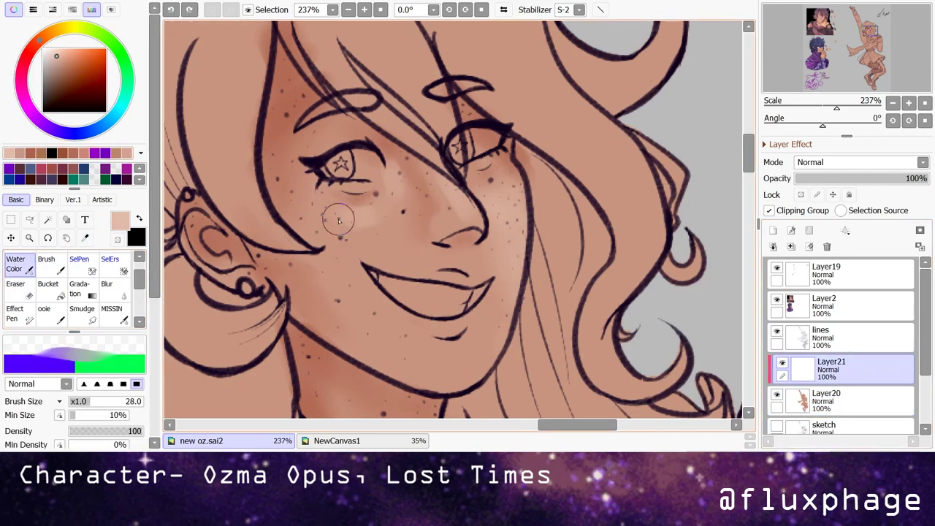
drag(385, 183, 371, 187)
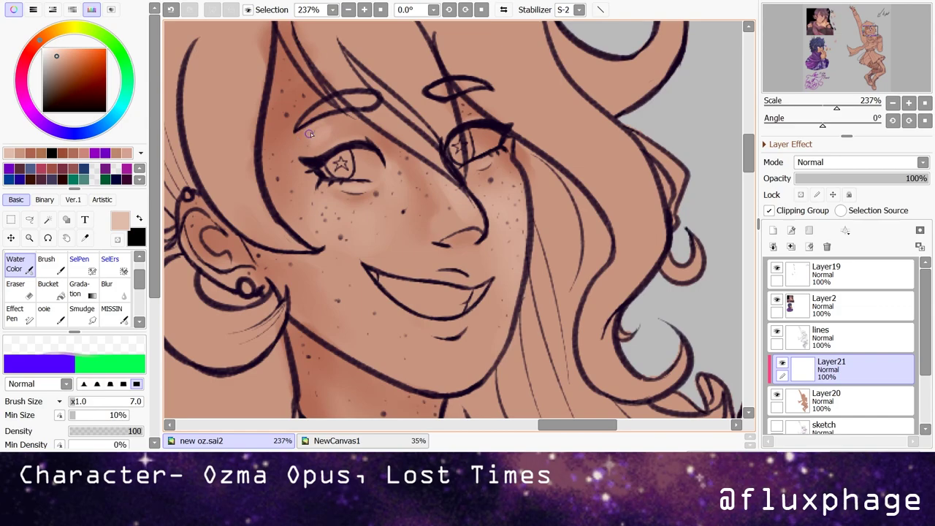
drag(311, 147, 333, 133)
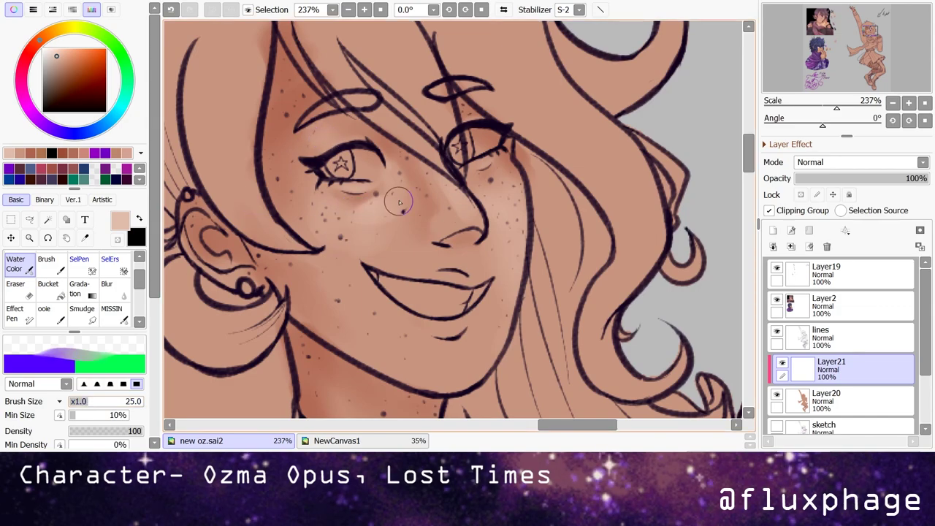
mouse_move(441, 358)
mouse_down()
mouse_move(463, 365)
mouse_move(451, 378)
mouse_up()
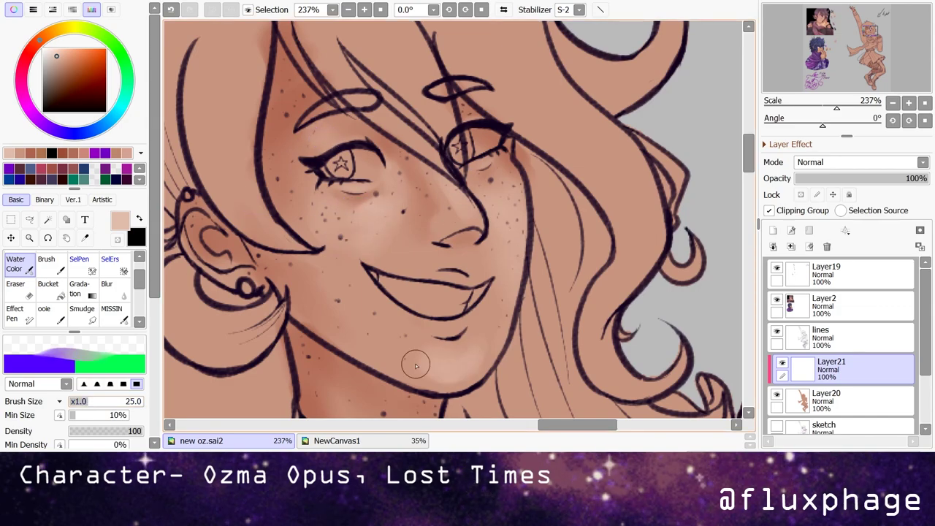
drag(405, 358, 352, 254)
scroll(353, 208, down, 6)
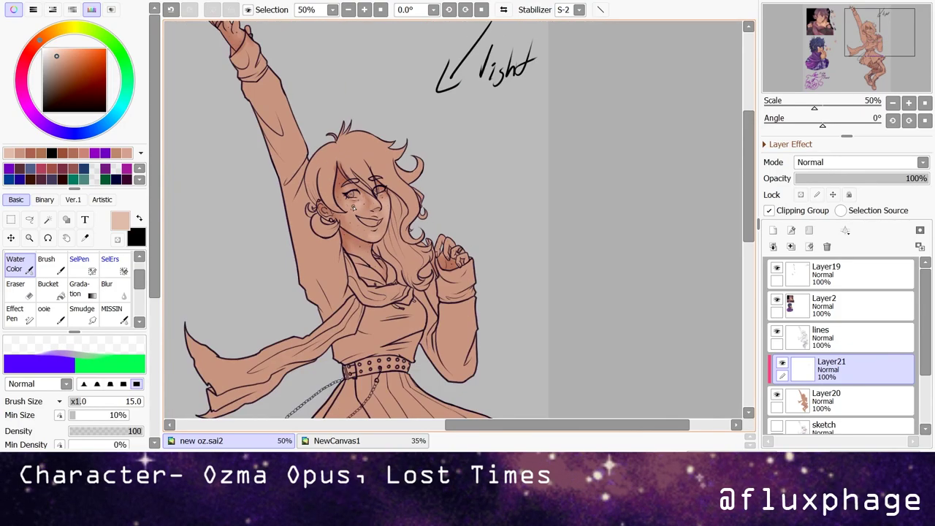
- Highlight the knuckles and fingers of the curled hand with the brush at size 43
scroll(353, 208, up, 4)
drag(351, 285, 364, 282)
scroll(490, 191, up, 1)
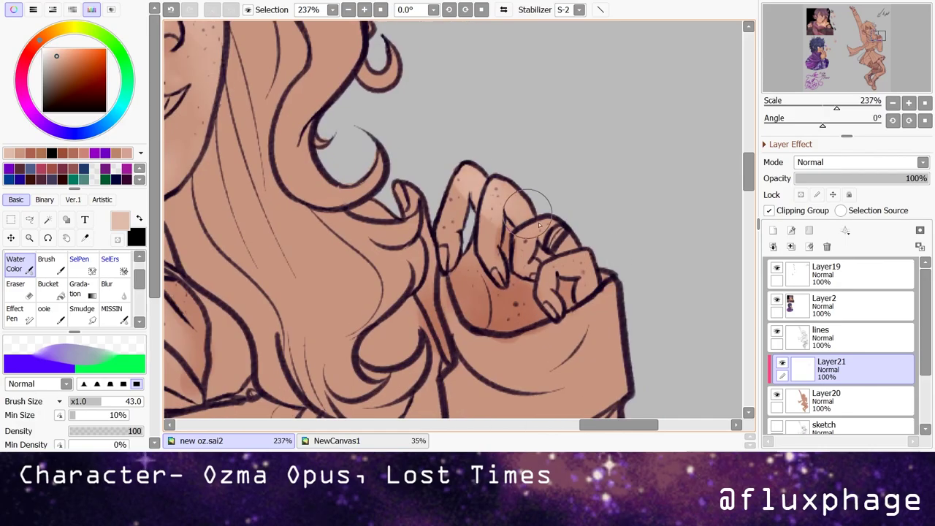
scroll(388, 246, up, 7)
scroll(388, 246, down, 5)
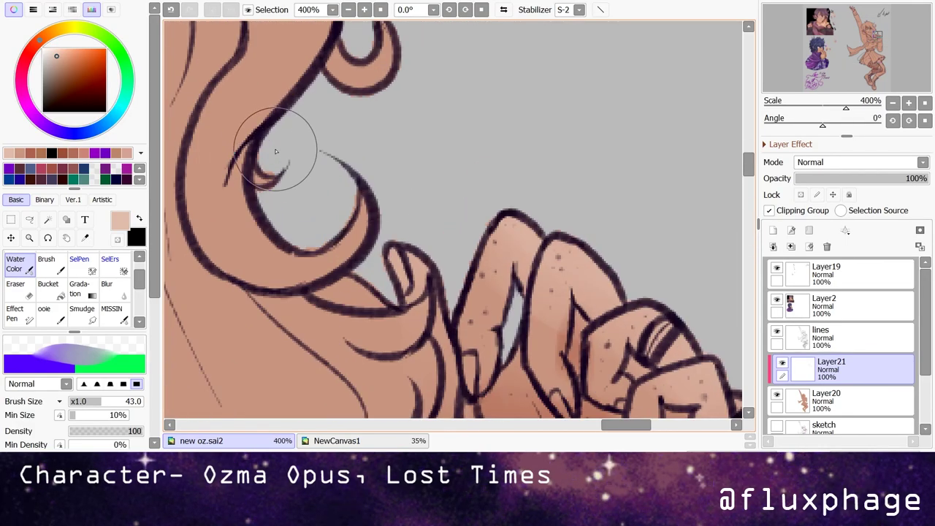
- Select the empty background around the figure with the Magic Wand, using the lines layer
click(48, 220)
click(464, 142)
scroll(464, 143, up, 3)
scroll(464, 143, down, 3)
click(840, 336)
click(606, 168)
scroll(377, 160, up, 4)
scroll(377, 159, down, 5)
scroll(460, 371, up, 3)
key(s)
scroll(588, 214, down, 2)
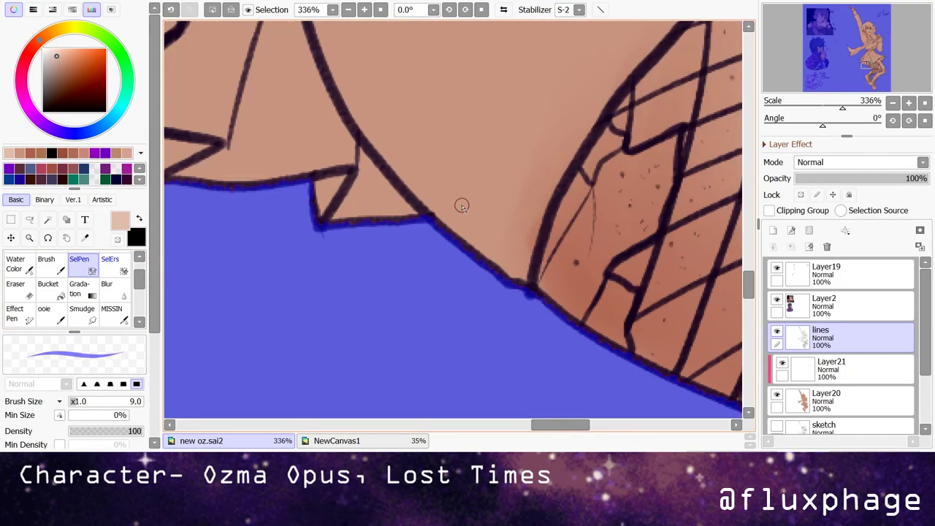
- Touch up the background selection along the outline with the selection pen, and return to the Magic Wand
drag(485, 182, 451, 212)
key(])
drag(271, 192, 461, 117)
ctrl+shift+click(391, 227)
scroll(451, 297, down, 2)
scroll(591, 185, up, 1)
key(w)
ctrl+shift+click(468, 241)
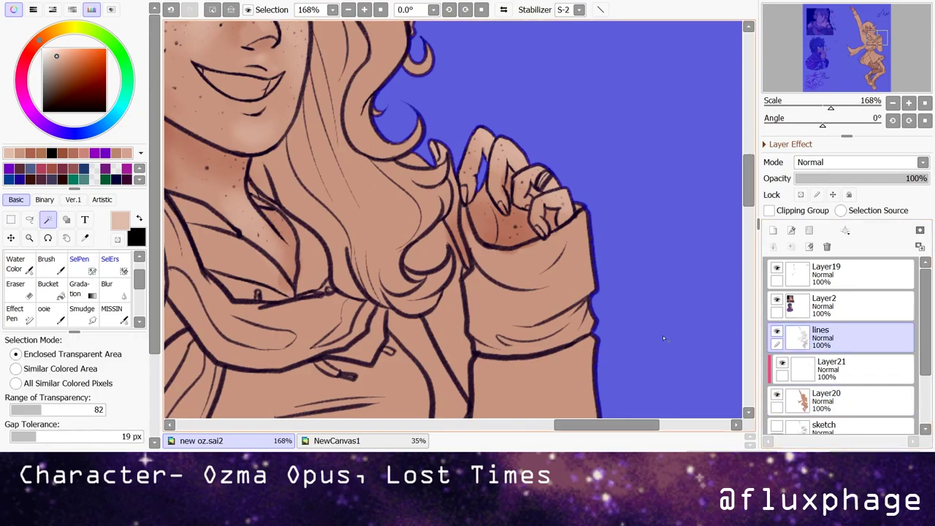
- Add the gap between hair and sleeve to the selection, erase the stray skin base there on Layer20 at size 2000, and deselect
click(438, 322)
ctrl+shift+click(511, 292)
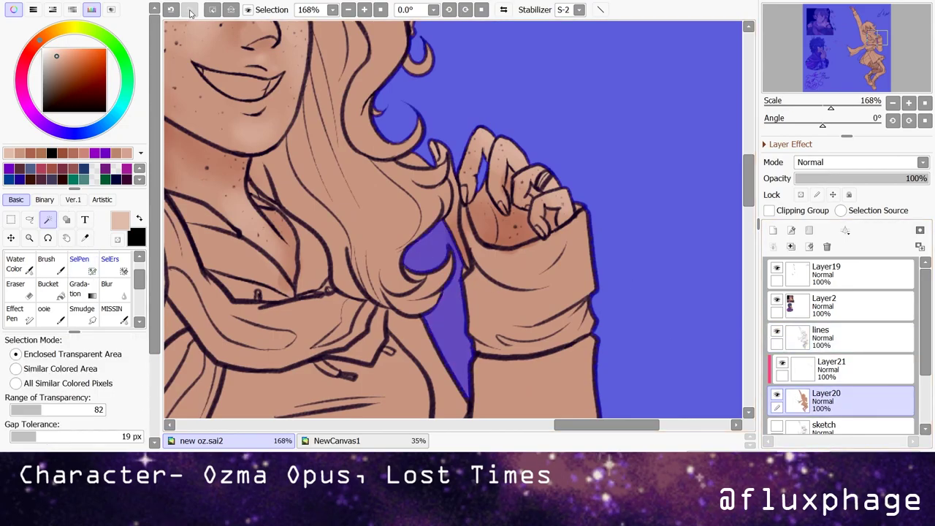
scroll(452, 220, down, 6)
key(e)
scroll(365, 220, up, 1)
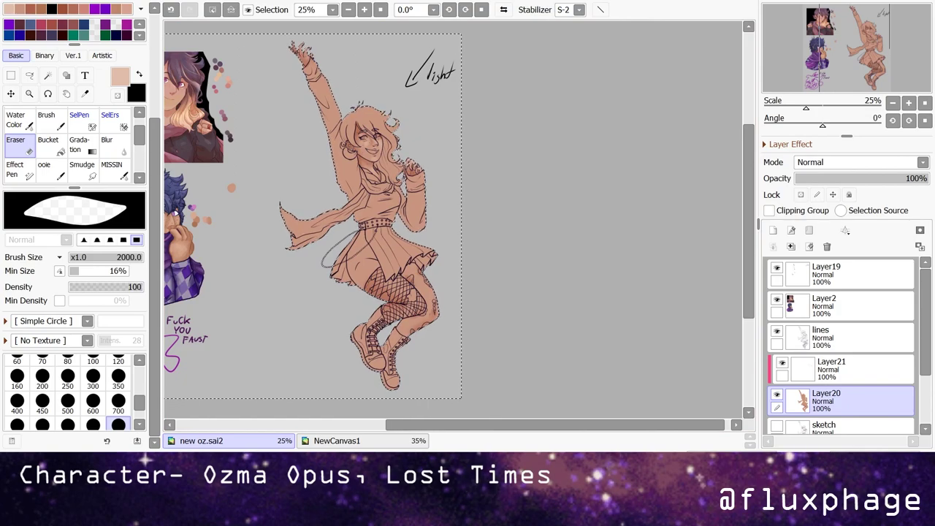
scroll(413, 171, up, 6)
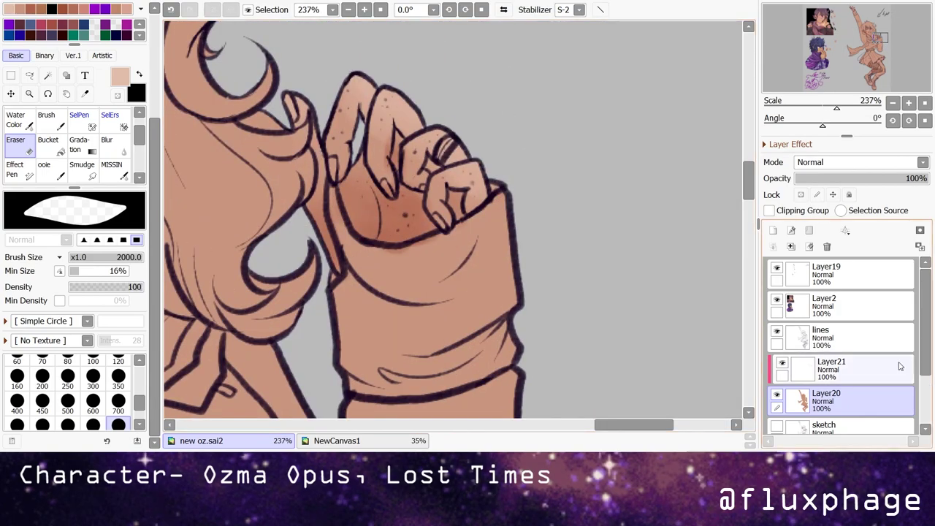
- Return to the clipped Layer21 with the Water Color brush and highlight the fingers and thumb of the raised hand at size 21
click(833, 336)
scroll(807, 162, down, 1)
scroll(807, 162, up, 1)
scroll(453, 219, down, 4)
scroll(840, 343, down, 1)
click(832, 334)
click(769, 210)
click(15, 119)
scroll(347, 174, up, 4)
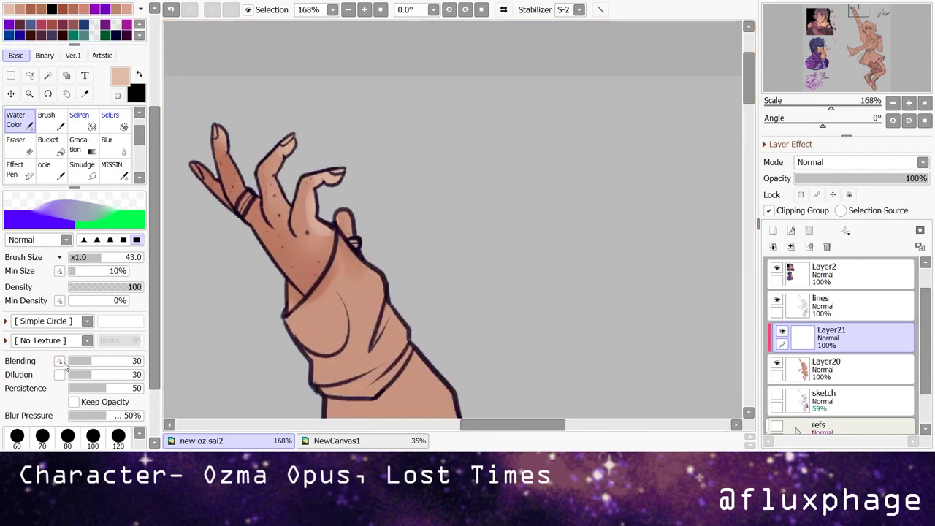
key(bracketleft)
key(bracketleft)
key(bracketleft)
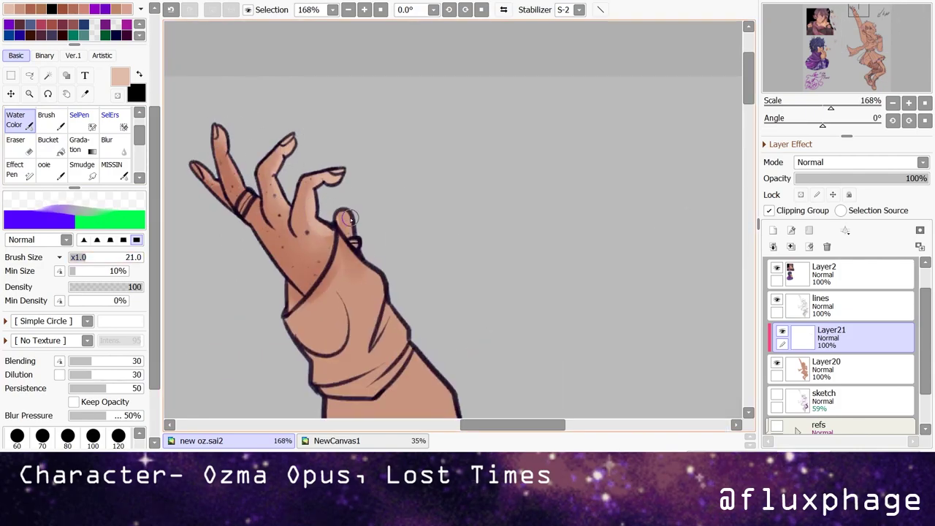
drag(341, 215, 348, 224)
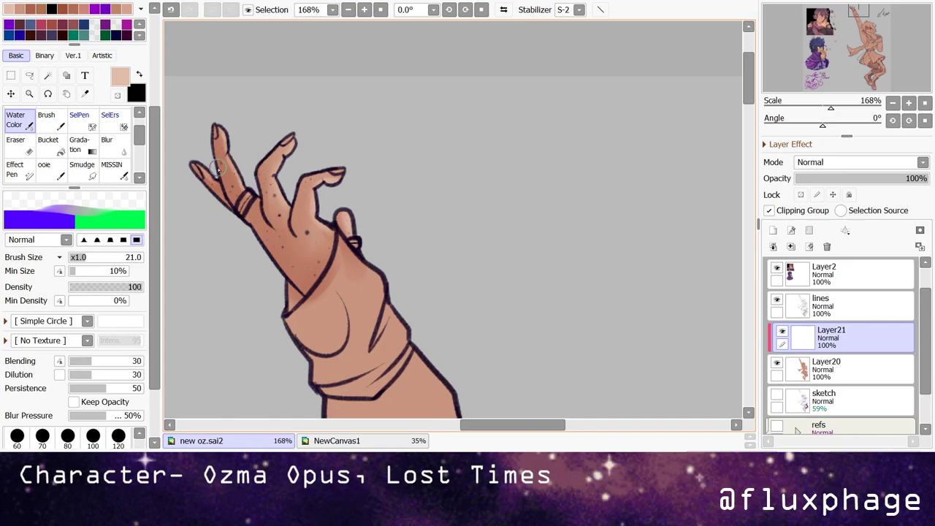
- Lighten the palm of the curled hand with pale peach at brush size 21
scroll(218, 169, down, 5)
scroll(479, 374, up, 8)
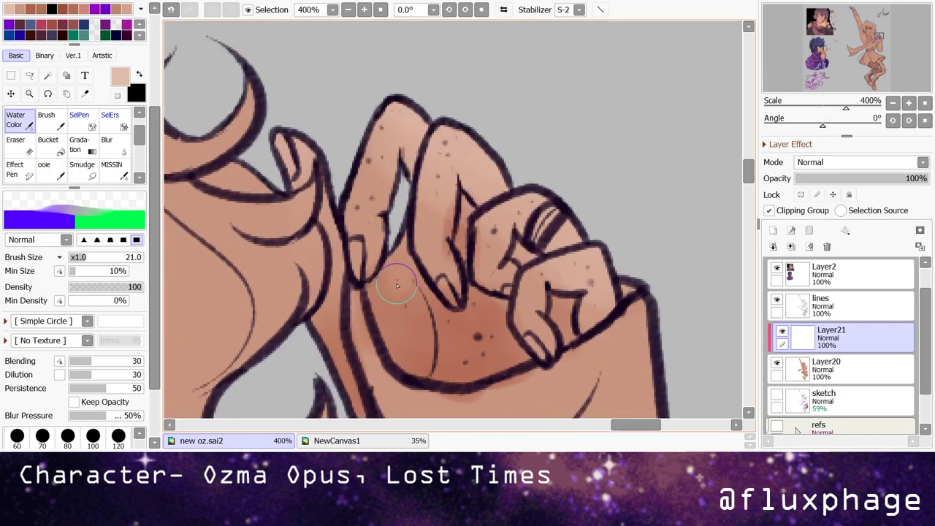
mouse_move(385, 271)
mouse_down()
mouse_move(410, 268)
mouse_move(396, 319)
mouse_up()
mouse_move(431, 365)
mouse_down()
mouse_move(456, 352)
mouse_move(455, 382)
mouse_move(499, 334)
mouse_move(503, 354)
mouse_move(448, 378)
mouse_move(487, 308)
mouse_up()
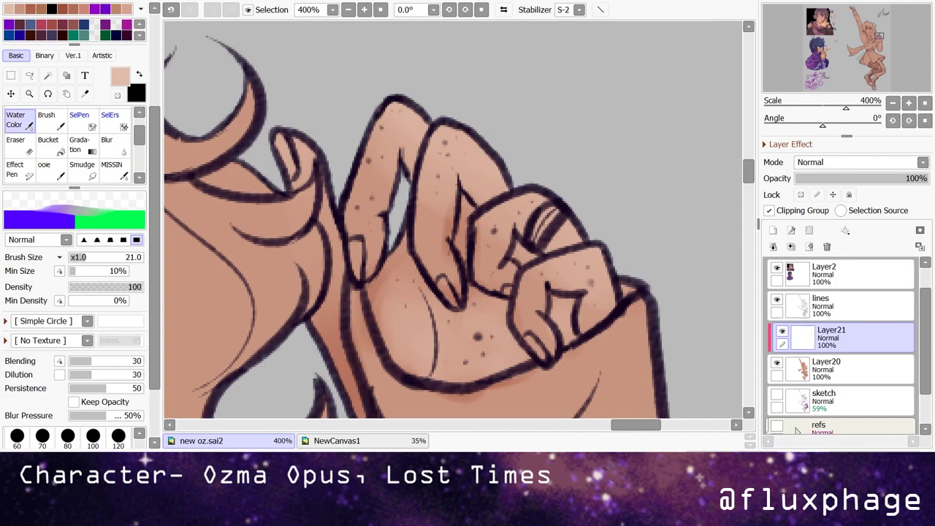
key(ctrl+minus)
key(ctrl+minus)
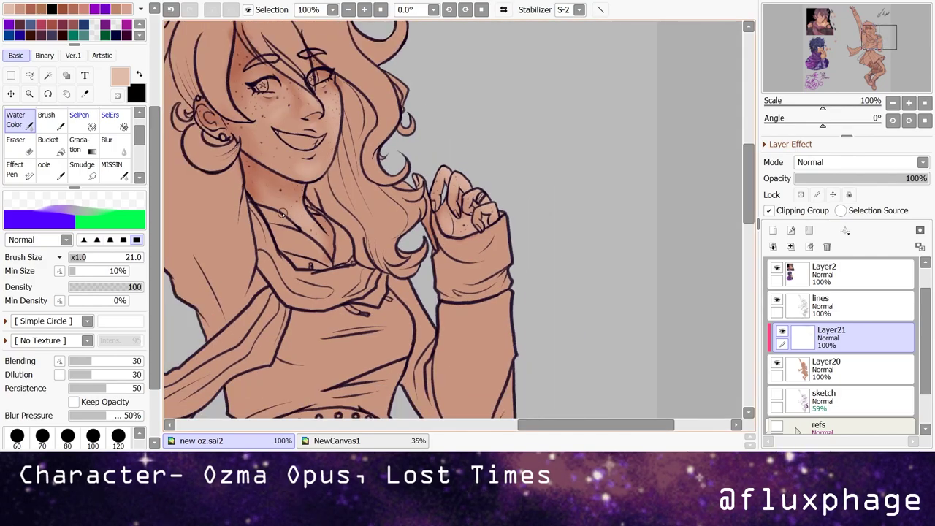
- Highlight the fishnet thigh and the outer edge of the bare leg with the brush at size 50
scroll(292, 142, up, 6)
scroll(307, 220, down, 8)
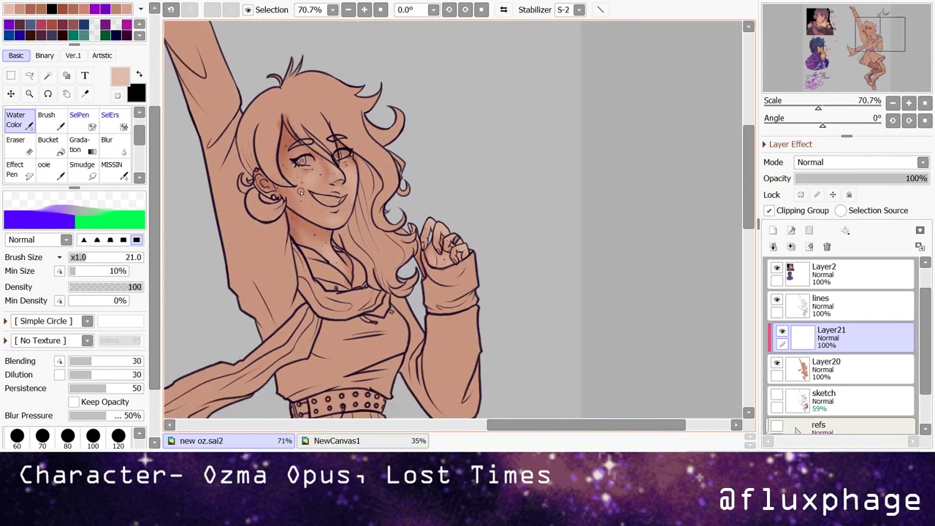
scroll(300, 266, up, 2)
drag(52, 210, 102, 212)
key(bracketright)
key(bracketright)
key(bracketright)
key(bracketright)
key(bracketright)
mouse_move(357, 205)
mouse_down()
mouse_move(434, 281)
mouse_move(467, 336)
mouse_up()
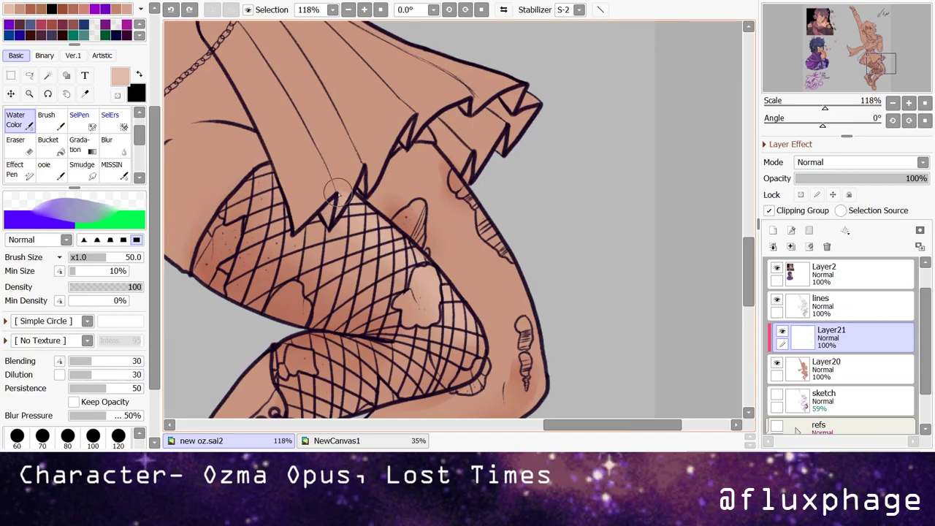
drag(502, 285, 520, 325)
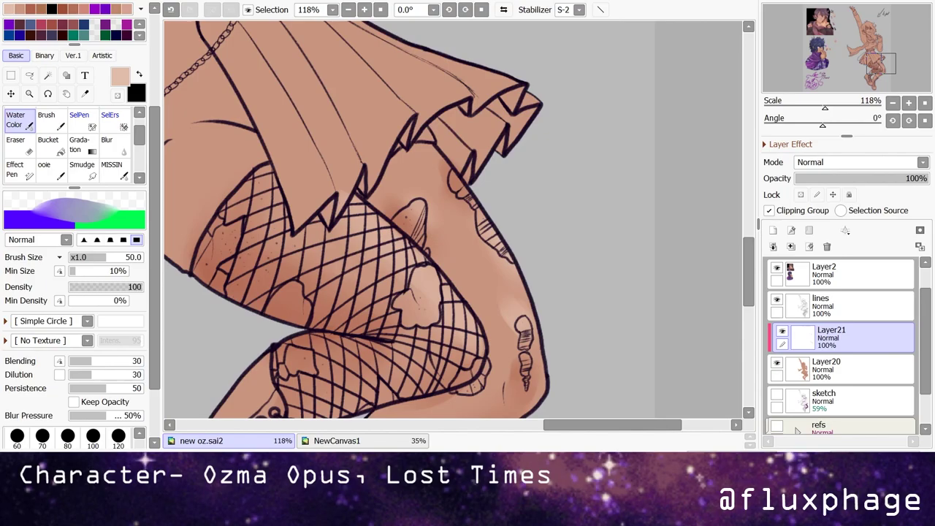
scroll(268, 130, down, 8)
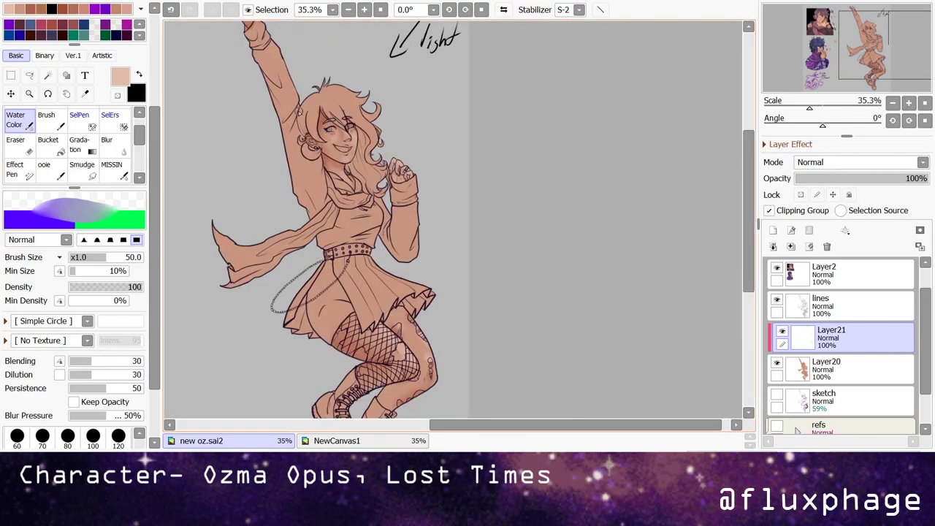
- Set the clipped Layer21 to Multiply and choose a crimson shadow colour for the Brush at size 19
scroll(365, 350, up, 4)
scroll(358, 219, down, 2)
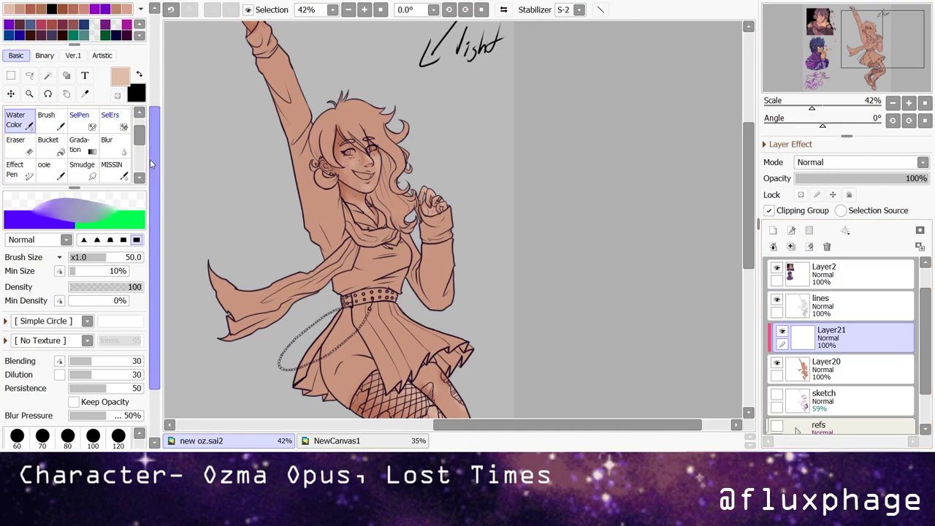
scroll(358, 221, up, 1)
key(alt)
scroll(358, 221, up, 5)
click(14, 9)
click(73, 73)
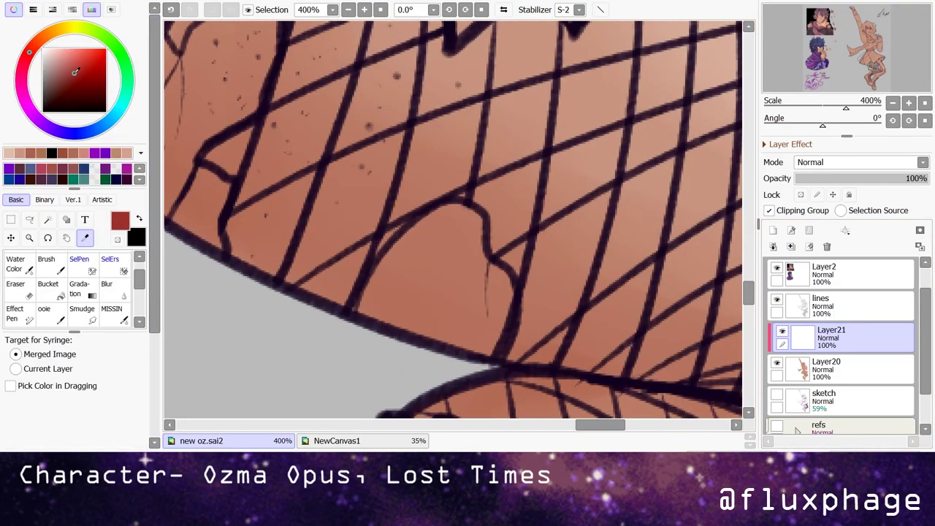
scroll(807, 186, down, 1)
key(b)
scroll(398, 197, down, 5)
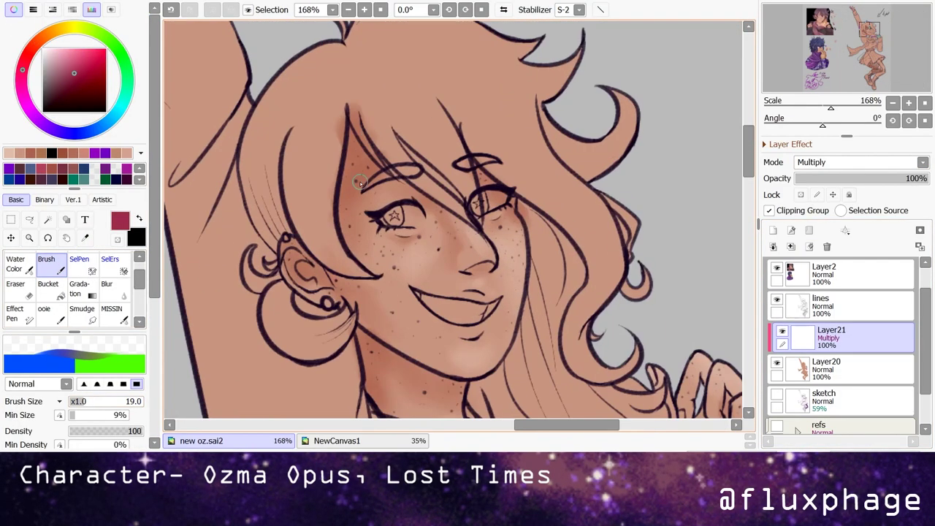
- Paint a hard-edged shadow on the forehead under the bangs and lower the layer opacity to 37%
drag(360, 145, 341, 210)
drag(913, 178, 844, 179)
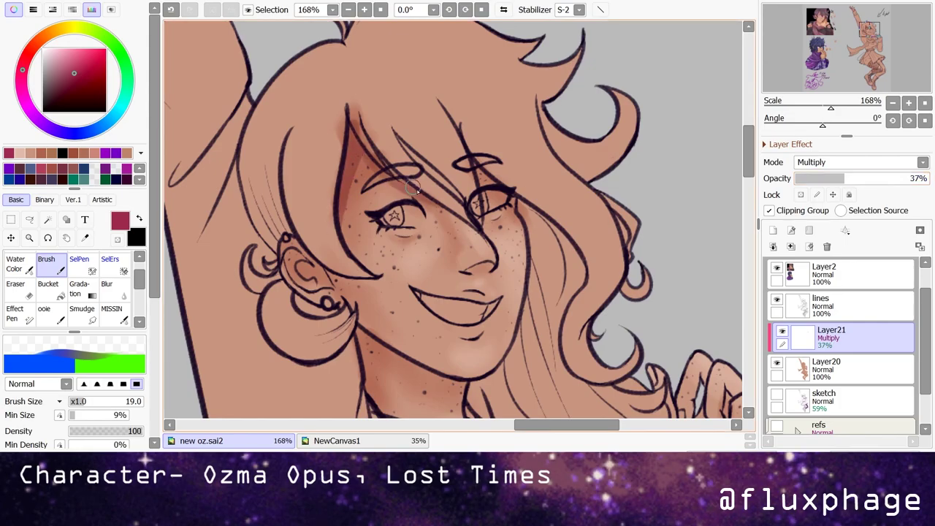
scroll(343, 233, down, 3)
scroll(344, 233, up, 4)
- Try another opacity and an extra shadow stroke on the Multiply layer, and undo the last changes
drag(927, 178, 836, 179)
drag(351, 312, 354, 311)
key(ctrl+z)
key(ctrl+z)
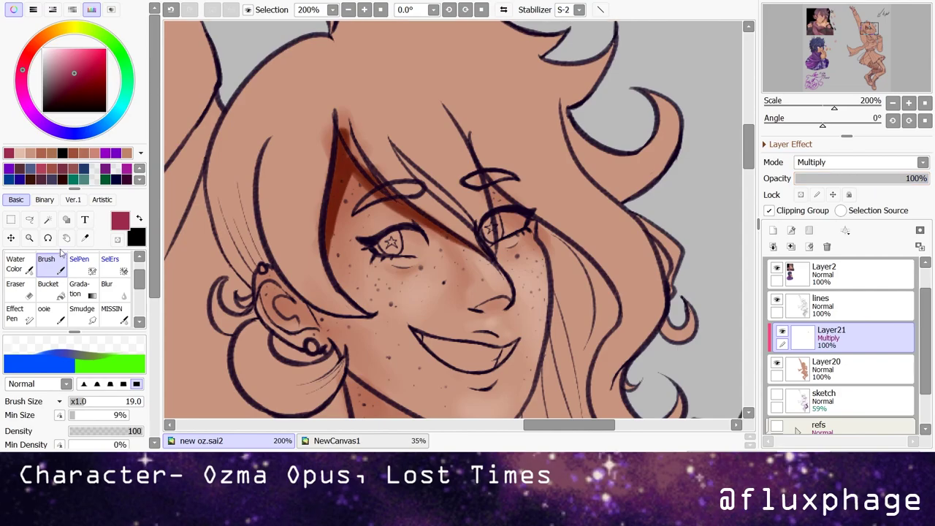
- Shade the forehead under the bangs and the ear in reddish brown at brush size 11, with Layer21's opacity at 40%
scroll(336, 206, up, 5)
key(ctrl+z)
click(344, 293)
key(ctrl+y)
key(ctrl+y)
scroll(604, 168, down, 5)
key(b)
mouse_move(281, 366)
mouse_down()
mouse_move(259, 359)
mouse_move(249, 316)
mouse_up()
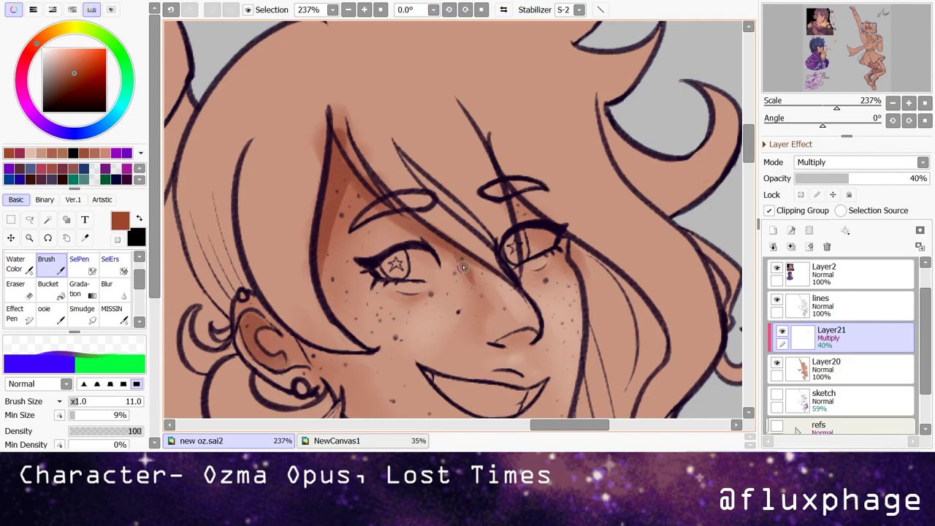
- Shade the skin around the far eye below the bangs and the underside of the nose in reddish brown at brush size 11
scroll(402, 271, up, 2)
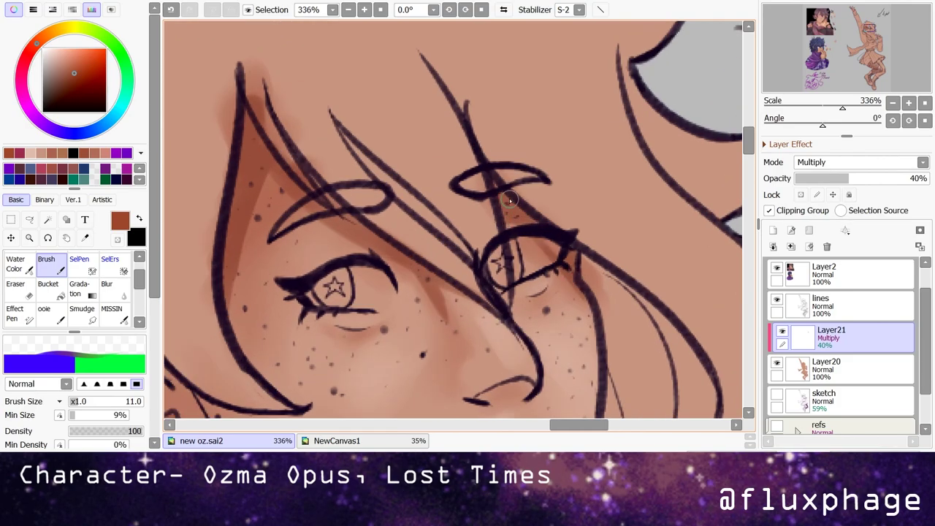
scroll(404, 177, down, 3)
scroll(467, 274, up, 8)
drag(484, 267, 435, 281)
scroll(431, 322, down, 1)
key(ctrl+z)
drag(503, 336, 504, 332)
scroll(504, 333, down, 4)
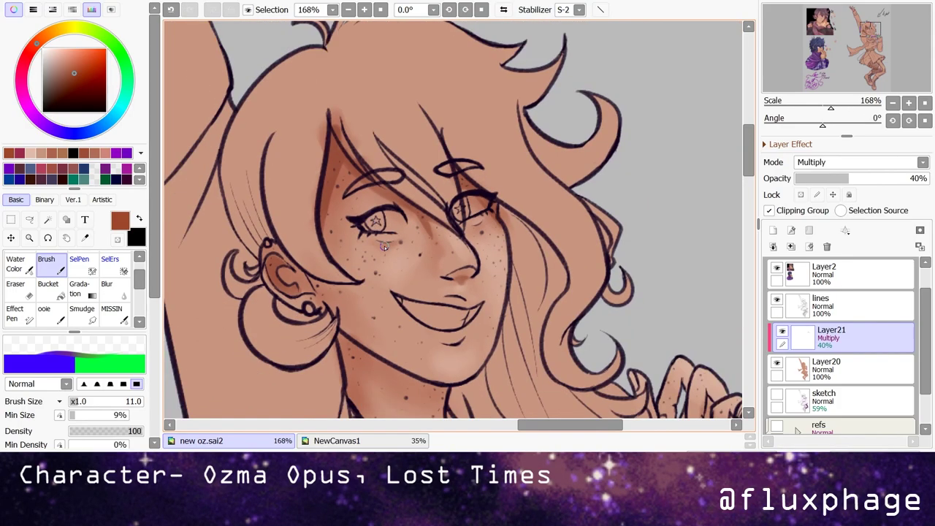
- Reduce the Brush to size 7 and paint soft reddish-brown shadows in the creases under both eyes
scroll(366, 243, up, 4)
key(bracketleft)
key(bracketleft)
key(bracketleft)
key(bracketleft)
mouse_move(366, 244)
mouse_down()
mouse_move(353, 223)
mouse_move(377, 238)
mouse_move(406, 234)
mouse_up()
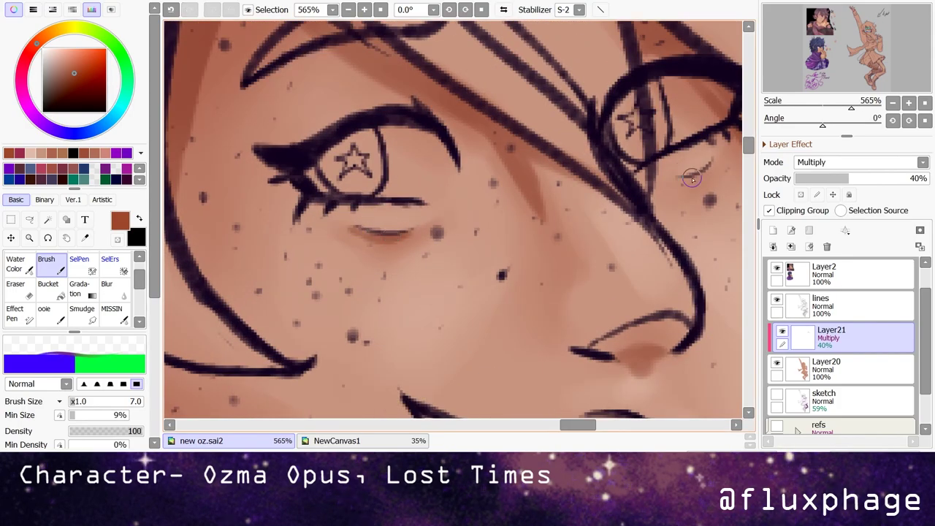
scroll(657, 124, down, 4)
scroll(617, 178, up, 4)
- Switch to the ooie brush at size 5 and shade the crease beneath the lower lip
key(e)
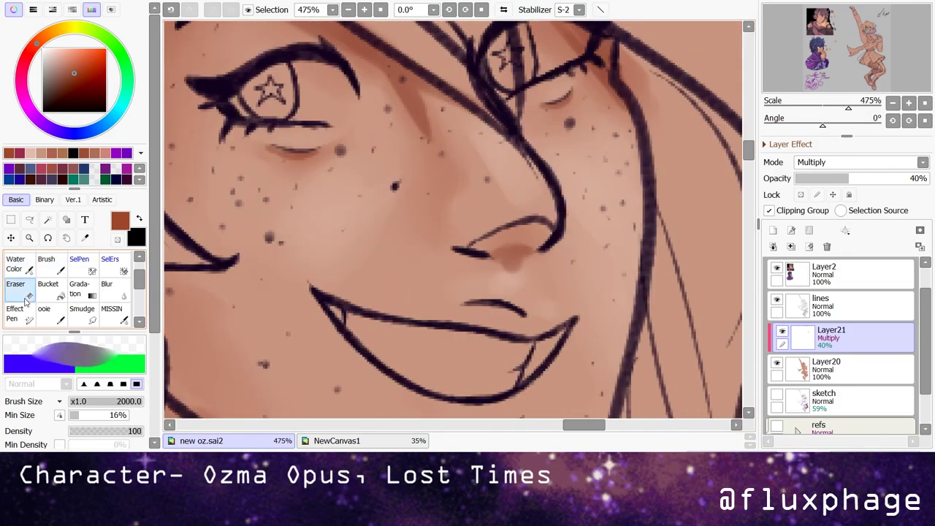
key(n)
scroll(415, 260, up, 1)
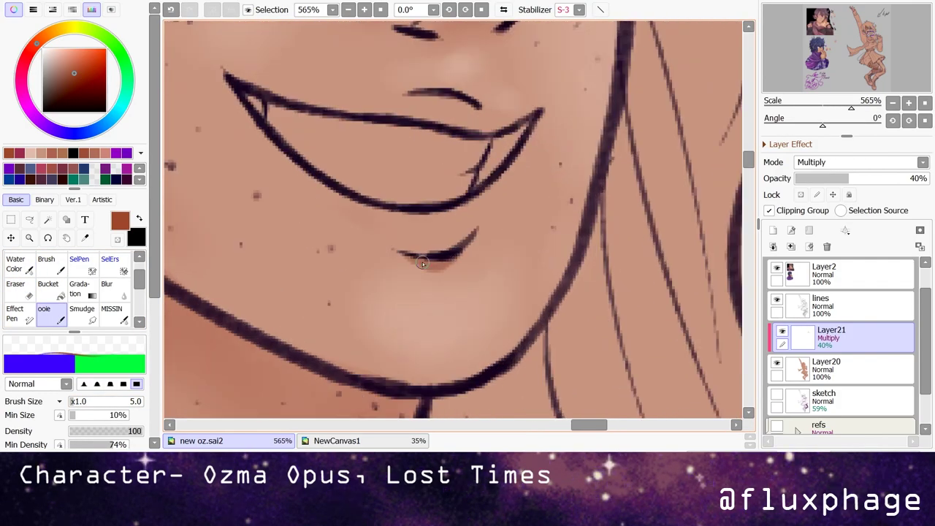
scroll(425, 265, down, 3)
scroll(407, 316, up, 2)
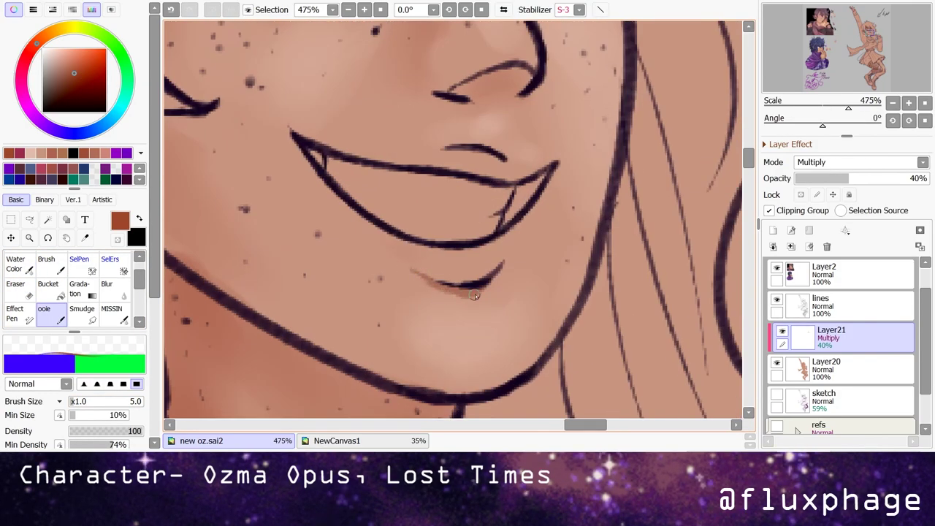
scroll(461, 294, down, 2)
scroll(441, 265, up, 2)
scroll(441, 265, down, 4)
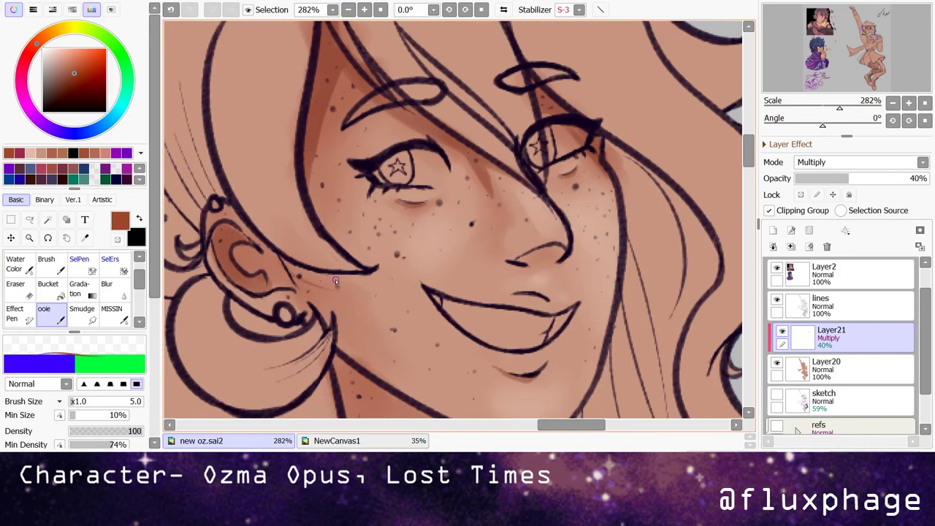
- Shade the cheek under the side lock of hair with the ooie brush, using sizes 16 and 9
key(bracketright)
key(bracketright)
key(bracketright)
key(bracketright)
key(bracketright)
key(bracketright)
key(bracketright)
key(bracketright)
scroll(468, 306, down, 2)
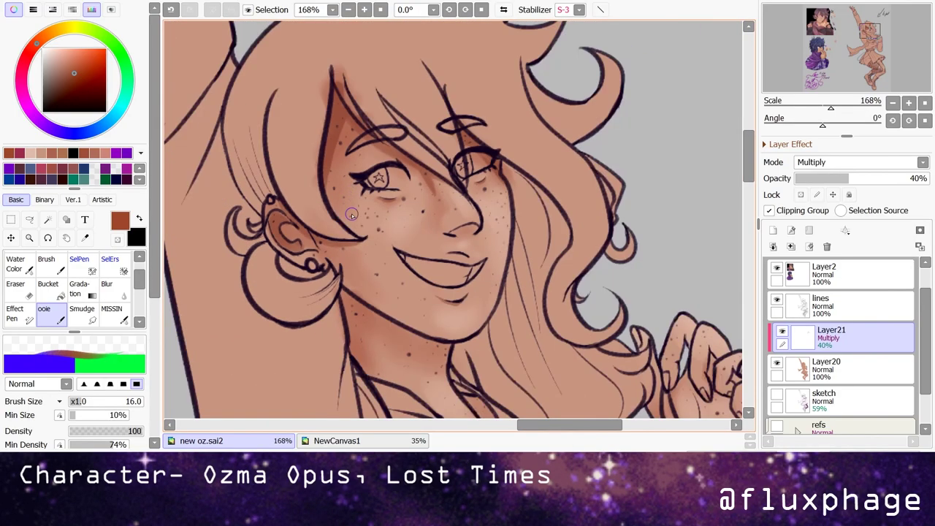
scroll(468, 306, up, 3)
key(bracketleft)
key(bracketleft)
key(bracketleft)
key(bracketleft)
scroll(407, 222, down, 3)
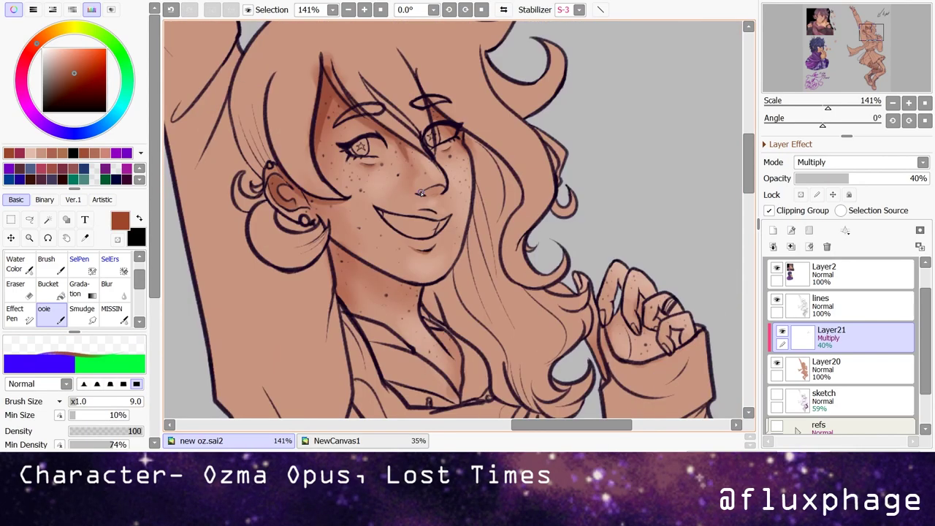
- Paint a shadow on the neck under the jaw and trim its edge with the Eraser at size 14
scroll(291, 211, up, 2)
drag(291, 211, 284, 180)
key(e)
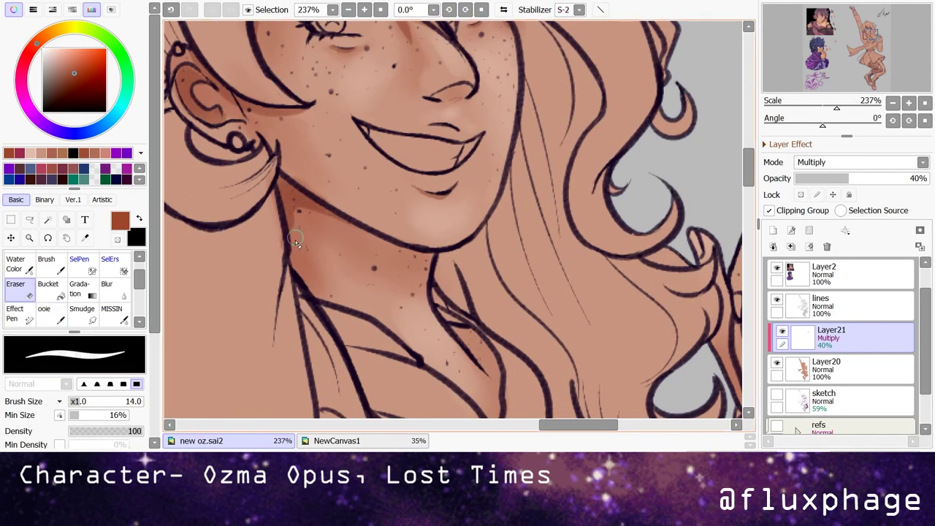
key(b)
scroll(295, 281, down, 3)
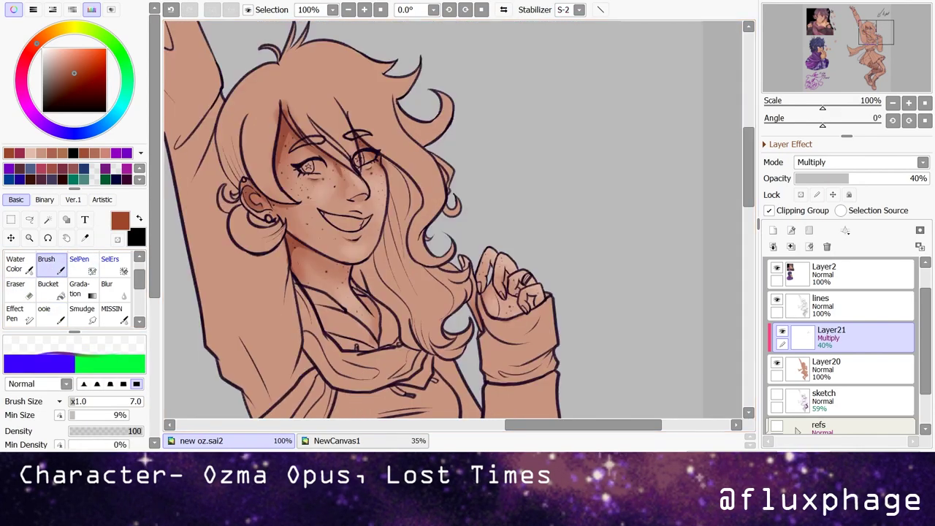
- Shade the neck and chest edge inside the open collar below the hair with the Brush at size 7
scroll(467, 363, up, 3)
drag(440, 300, 468, 337)
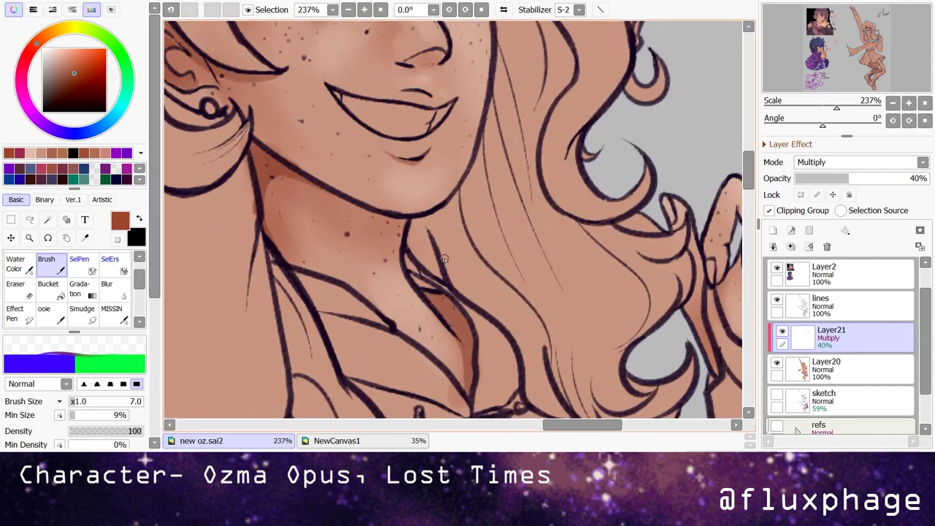
scroll(385, 216, down, 2)
scroll(340, 194, down, 3)
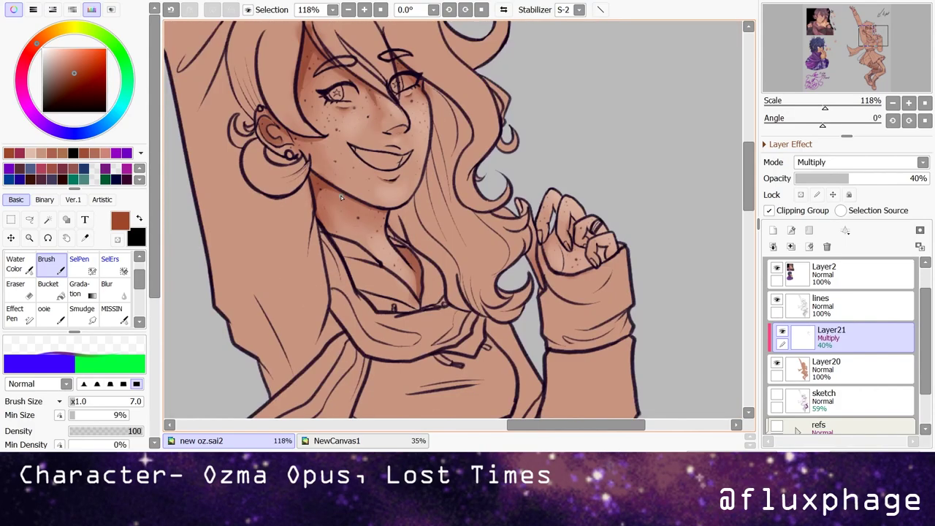
- Check the reference art and shade the raised hand between the fingers, along the palm edge and at the wrist at brush size 7
scroll(252, 115, up, 5)
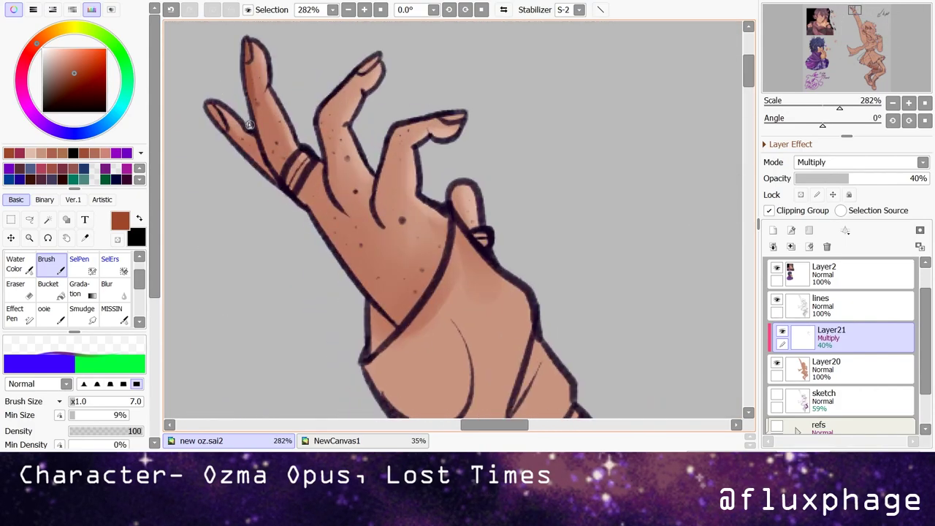
scroll(262, 152, down, 5)
scroll(307, 219, up, 3)
scroll(307, 219, down, 2)
scroll(393, 262, up, 6)
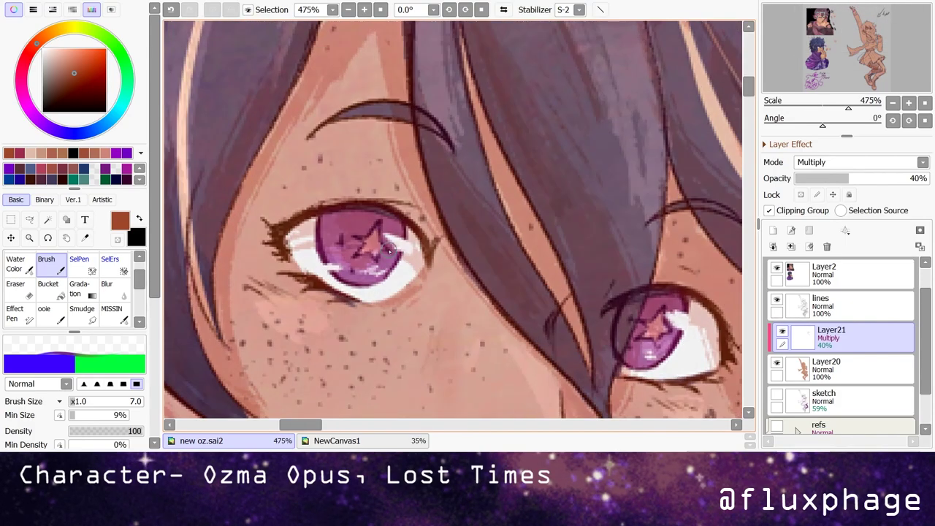
scroll(360, 251, down, 3)
scroll(373, 175, up, 3)
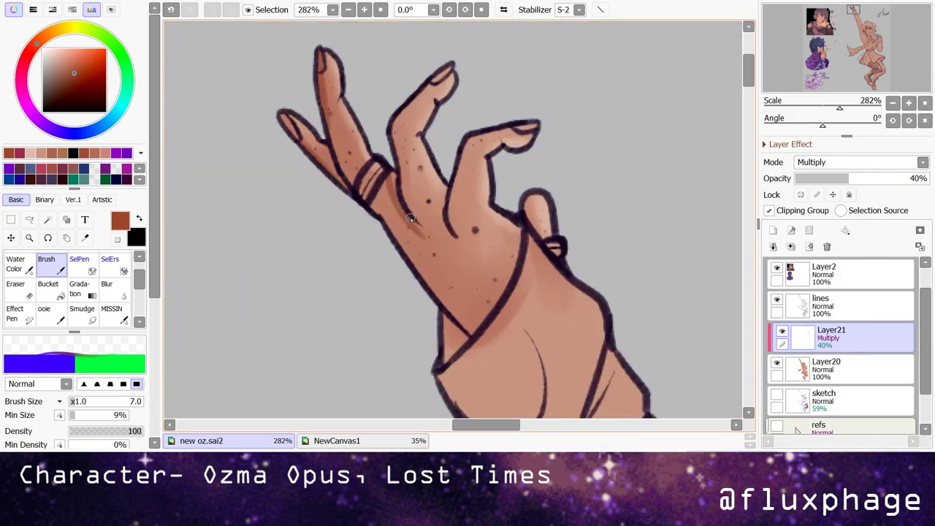
drag(449, 178, 441, 221)
drag(384, 213, 488, 317)
drag(381, 217, 373, 202)
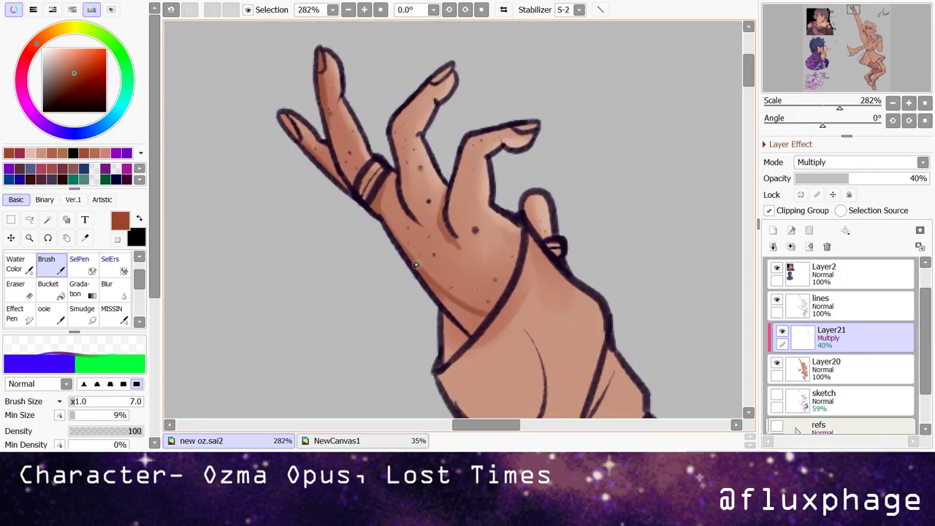
drag(441, 298, 482, 320)
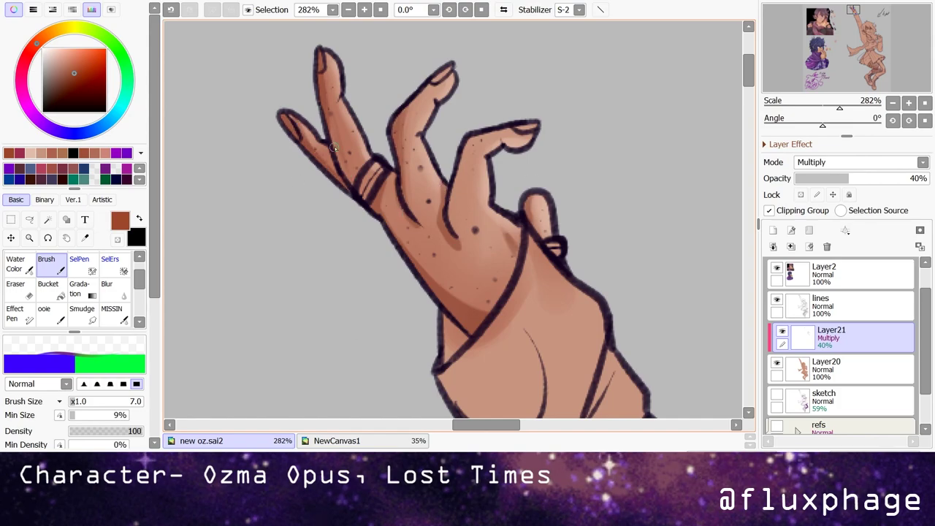
- Shade the bent hand's outer finger beside the hair and the curved edges of its palm, undoing unwanted palm strokes
scroll(297, 181, down, 5)
scroll(321, 292, up, 6)
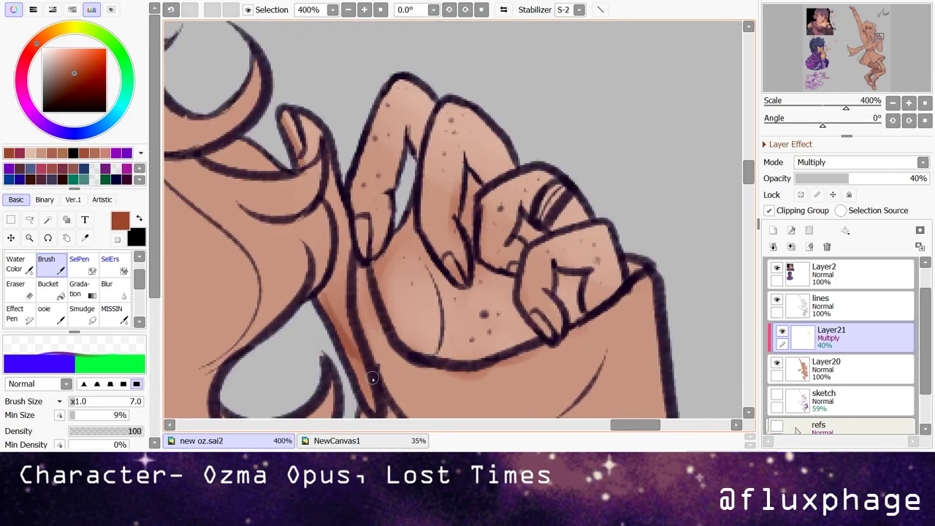
drag(328, 320, 369, 405)
drag(384, 249, 405, 343)
drag(387, 226, 400, 320)
key(ctrl+z)
key(ctrl+z)
drag(387, 249, 385, 321)
drag(439, 263, 445, 356)
mouse_move(394, 322)
mouse_down()
mouse_move(458, 354)
mouse_move(481, 352)
mouse_up()
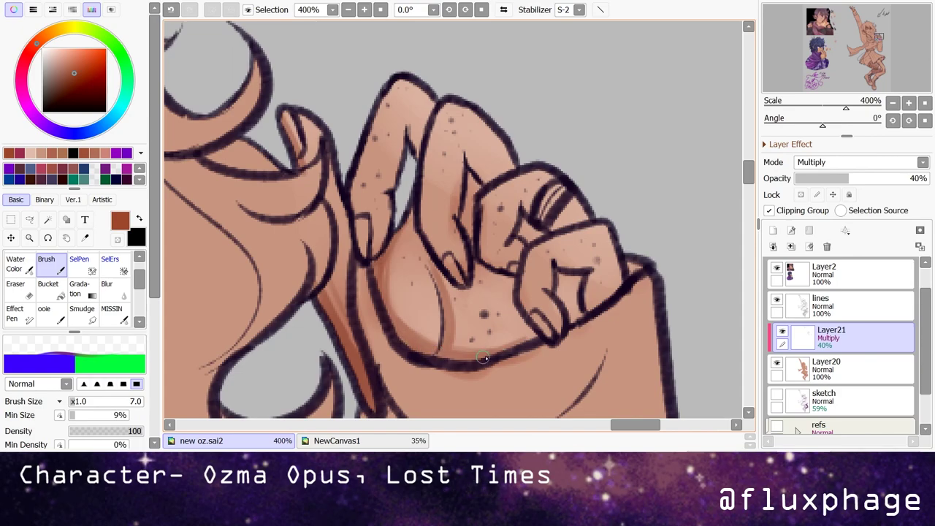
- Paint reddish-brown shadows on the inner sides of the bent hand's curled fingers and deepen the outer finger's shadow
mouse_move(524, 321)
mouse_down()
mouse_move(573, 288)
mouse_move(580, 326)
mouse_up()
drag(515, 218, 548, 240)
drag(467, 165, 460, 232)
mouse_move(407, 128)
mouse_down()
mouse_move(418, 146)
mouse_move(389, 220)
mouse_up()
drag(467, 164, 457, 245)
mouse_move(515, 214)
mouse_down()
mouse_move(503, 246)
mouse_move(557, 325)
mouse_up()
mouse_move(563, 306)
mouse_down()
mouse_move(534, 350)
mouse_move(556, 350)
mouse_up()
scroll(473, 296, down, 1)
mouse_move(466, 288)
mouse_down()
mouse_move(475, 299)
mouse_move(458, 245)
mouse_up()
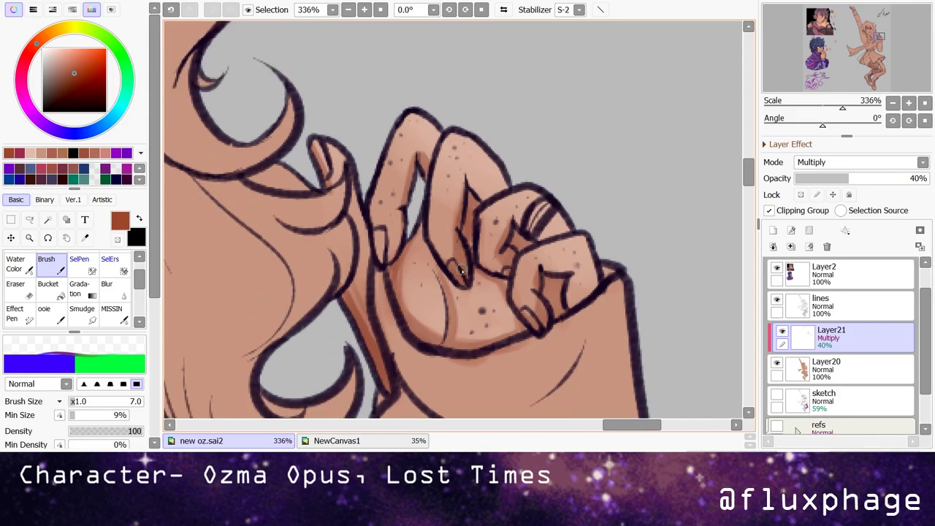
drag(369, 319, 358, 271)
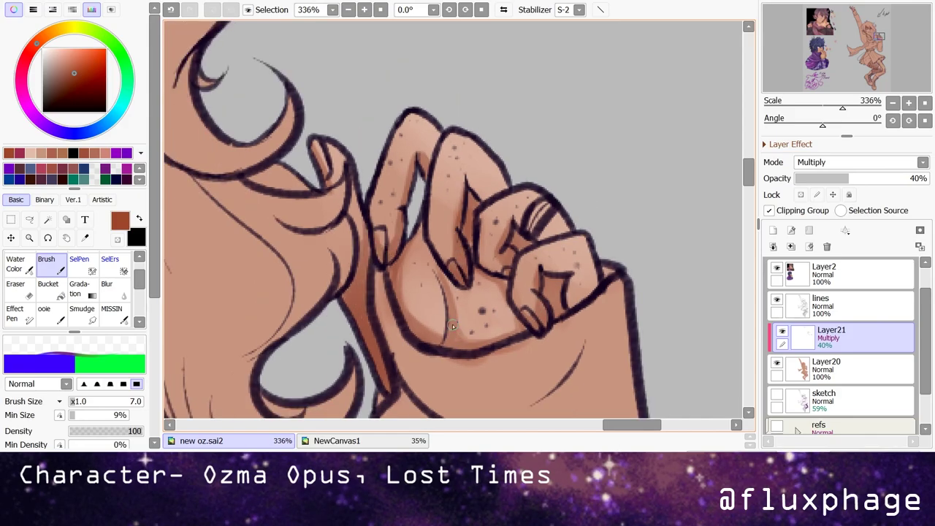
- Set the Brush to size 17 and paint a hard-edged shadow along the underside of the fishnet-covered thigh
click(80, 404)
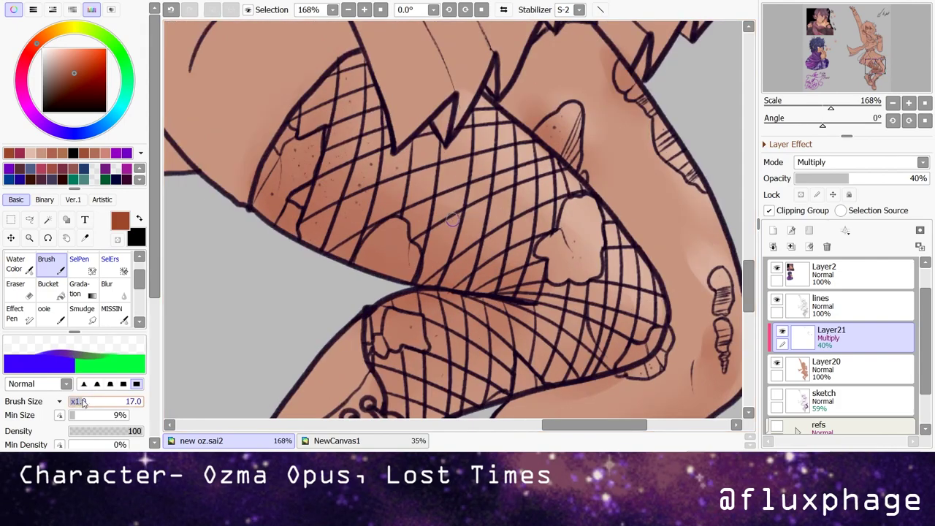
mouse_move(272, 151)
mouse_down()
mouse_move(447, 284)
mouse_move(380, 321)
mouse_move(499, 295)
mouse_up()
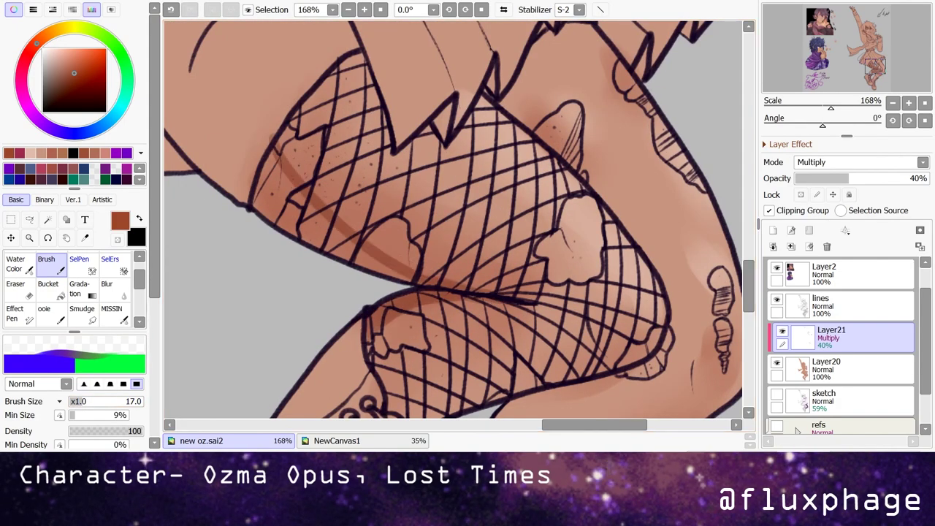
mouse_move(267, 150)
mouse_down()
mouse_move(265, 176)
mouse_move(329, 265)
mouse_move(328, 241)
mouse_move(296, 203)
mouse_move(422, 285)
mouse_up()
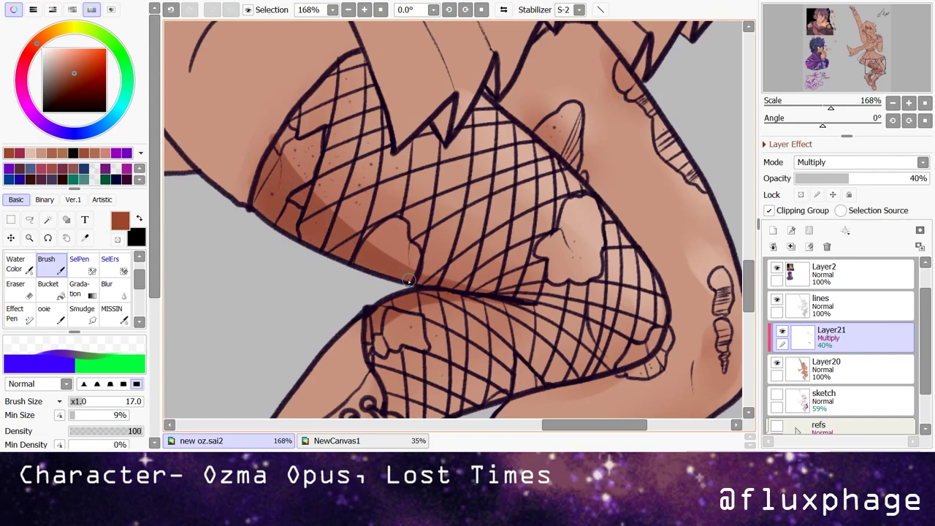
scroll(409, 257, down, 5)
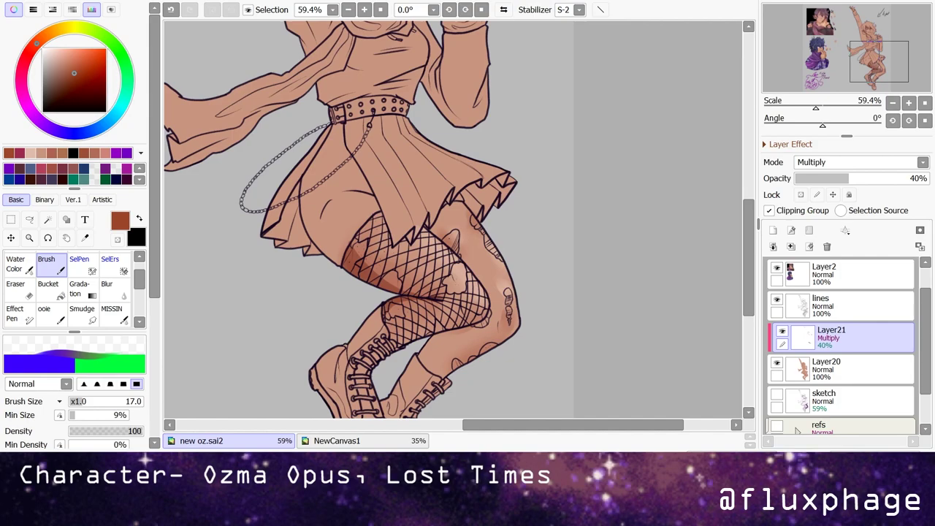
- Try a wide cast shadow on the fishnet thigh below the skirt's hem, and remove it with the Eraser at size 14
scroll(392, 236, up, 6)
mouse_move(447, 300)
mouse_down()
mouse_move(409, 295)
mouse_move(511, 241)
mouse_move(475, 263)
mouse_move(504, 215)
mouse_up()
key(e)
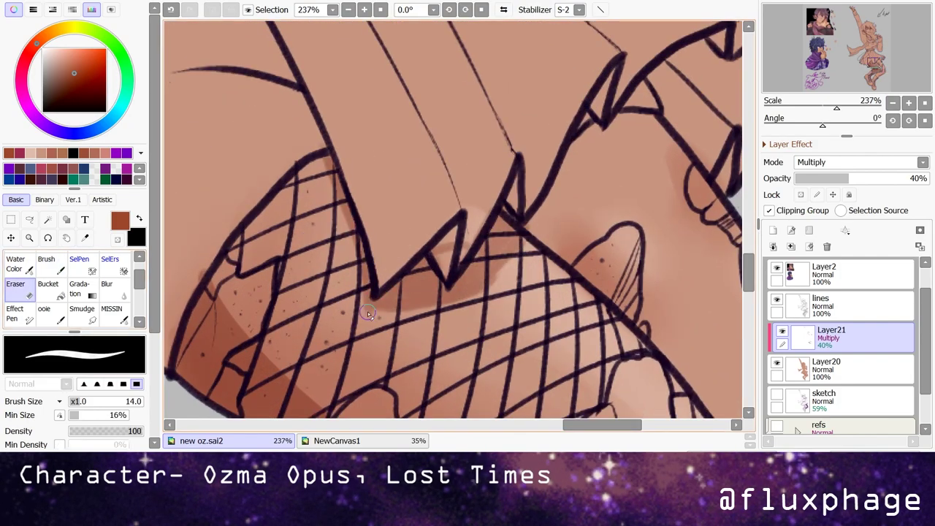
key(b)
drag(516, 266, 526, 252)
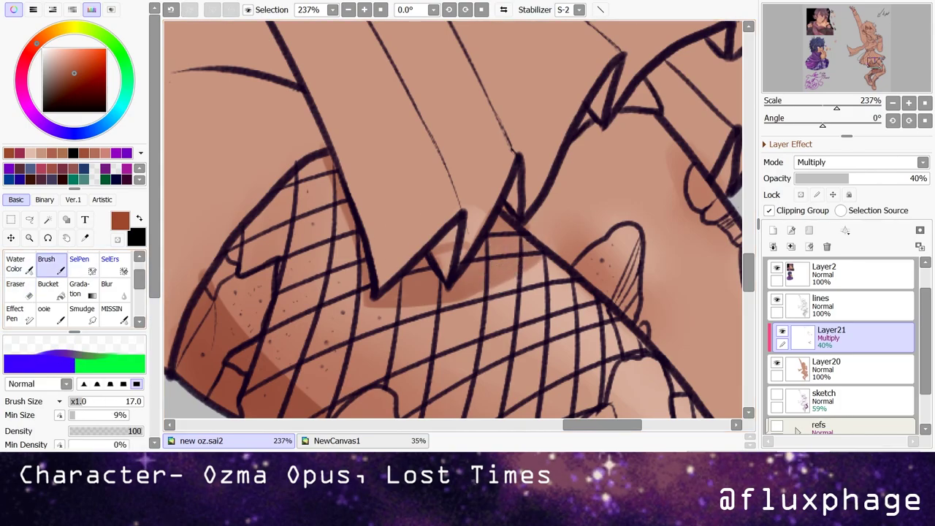
scroll(452, 219, down, 8)
scroll(453, 219, up, 9)
key(e)
drag(438, 248, 482, 285)
mouse_move(367, 241)
mouse_down()
mouse_move(570, 241)
mouse_move(599, 219)
mouse_up()
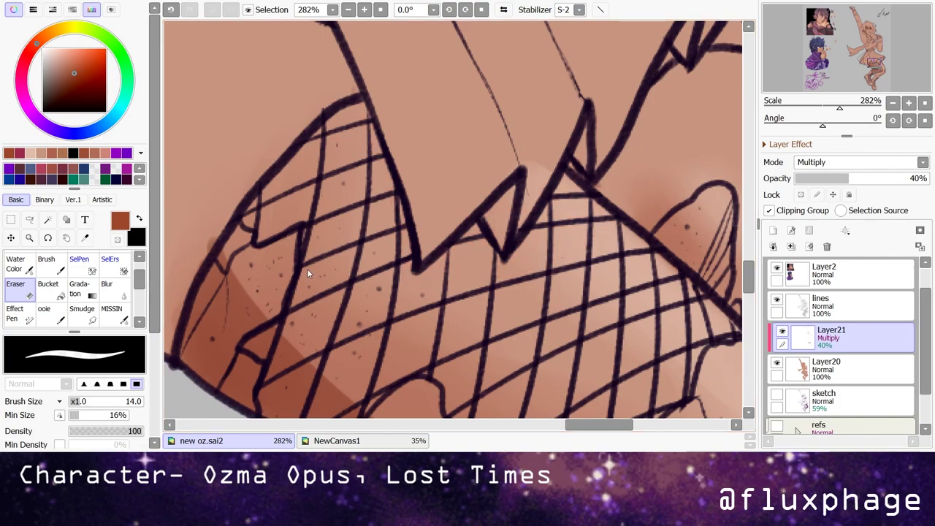
- Paint a narrow cast shadow on the fishnet thigh closely following the skirt's zigzag hem at brush size 17
key(b)
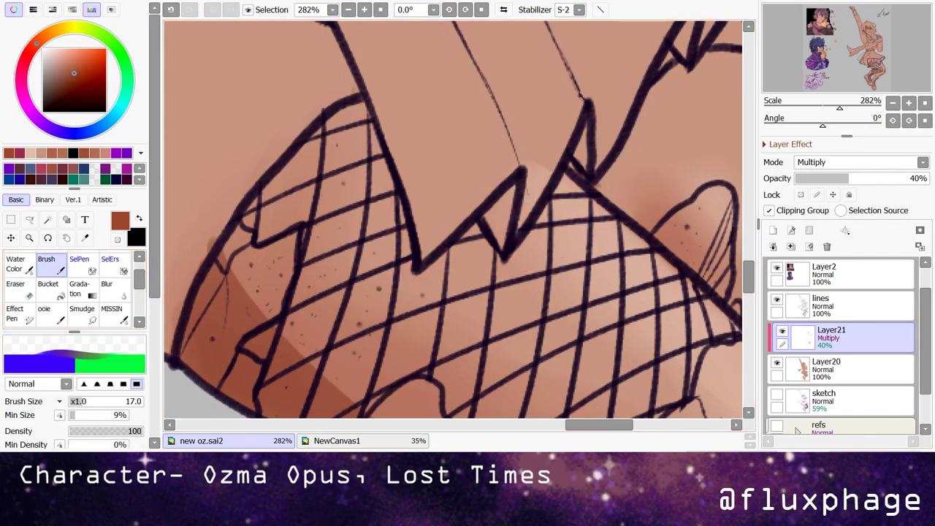
mouse_move(350, 98)
mouse_down()
mouse_move(411, 270)
mouse_move(475, 235)
mouse_move(523, 251)
mouse_move(568, 208)
mouse_up()
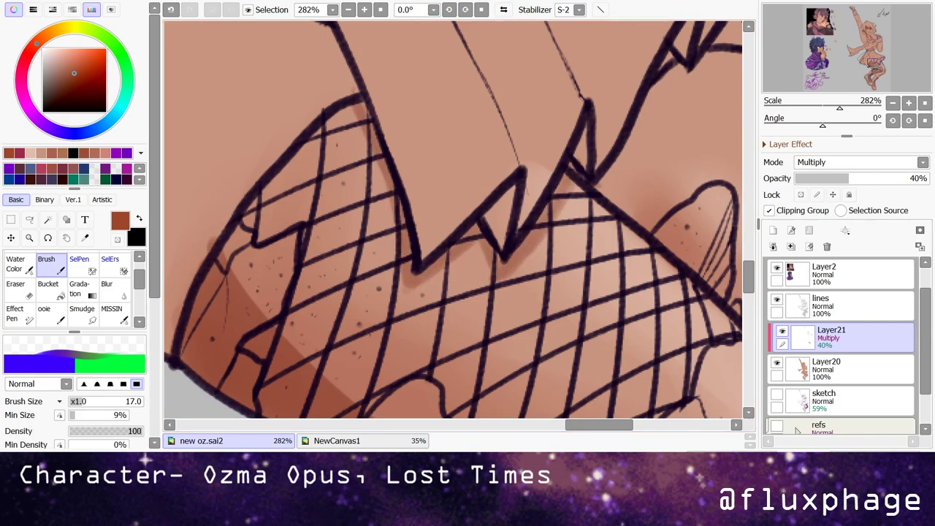
drag(691, 153, 487, 229)
- Shade the fishnet-covered lower leg below the knee fold and along the top of the laced boot
drag(442, 301, 537, 390)
scroll(540, 395, down, 5)
scroll(449, 376, up, 4)
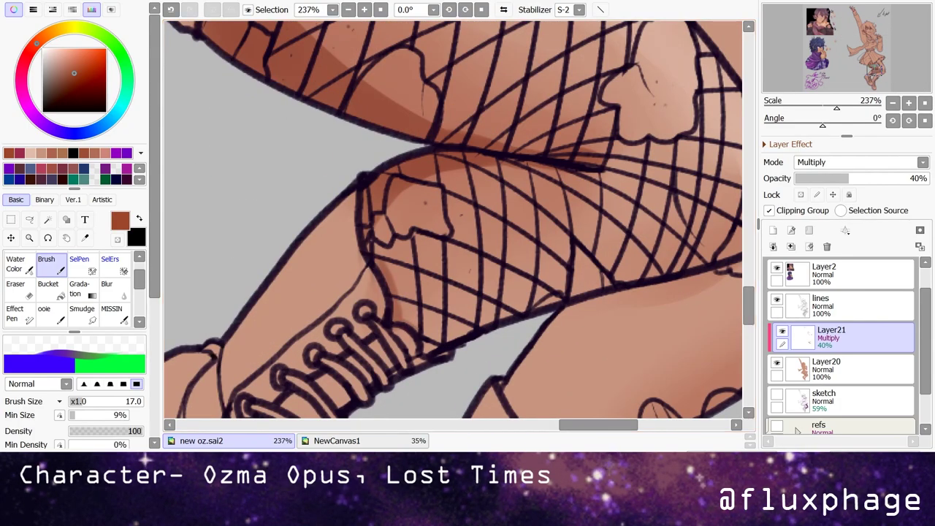
- Paint a reddish-brown shadow along the underside of the other leg's shin, from the knee to the boot
scroll(453, 219, down, 4)
scroll(452, 219, up, 4)
scroll(453, 219, down, 2)
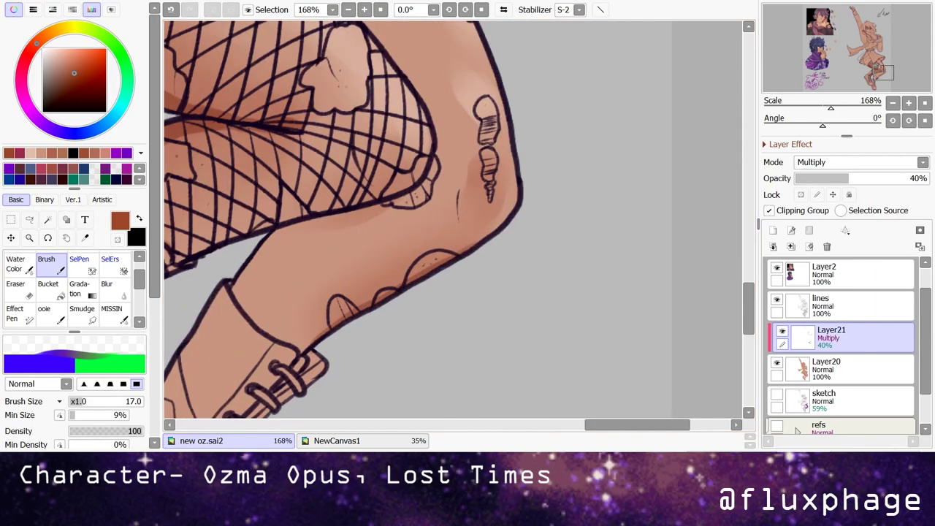
scroll(348, 372, down, 2)
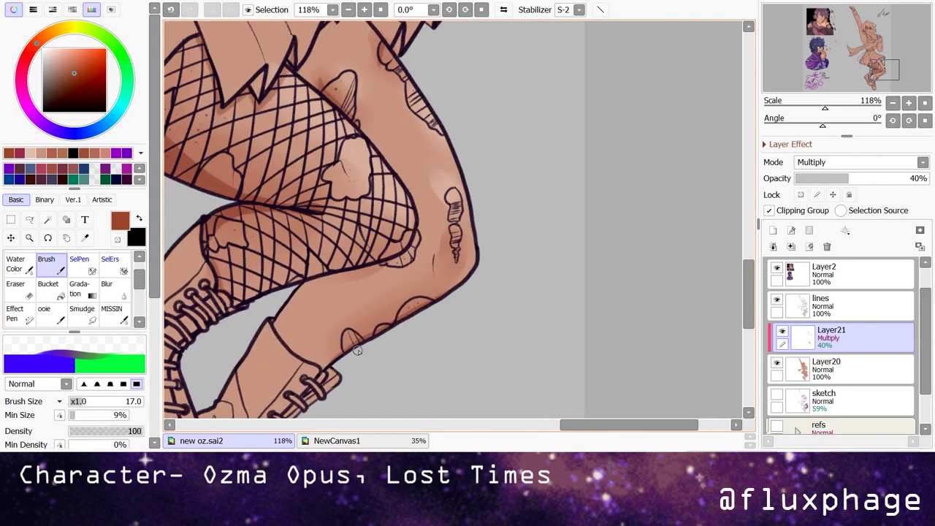
scroll(365, 343, up, 2)
drag(422, 290, 390, 312)
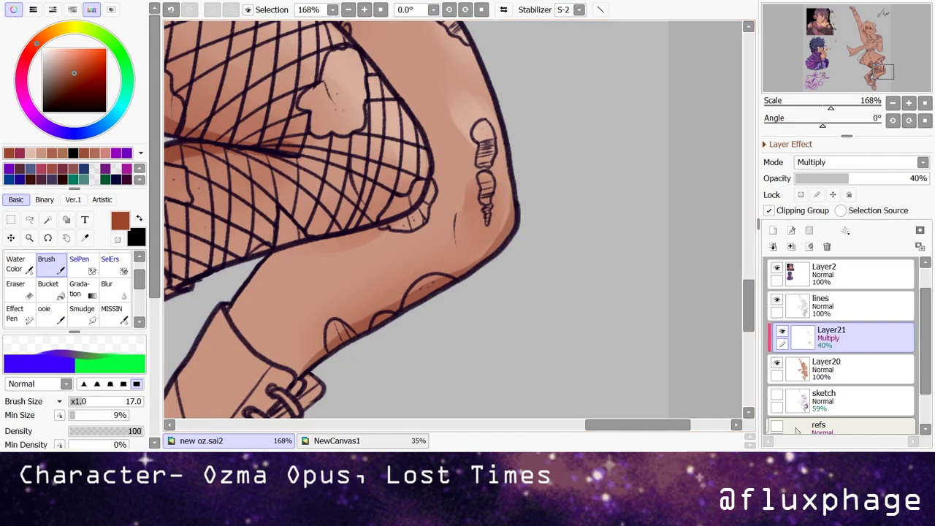
- Set the clipped Layer21 to Normal mode and choose a pale pink skin tone with the Water Color brush
scroll(708, 242, down, 5)
scroll(709, 242, up, 3)
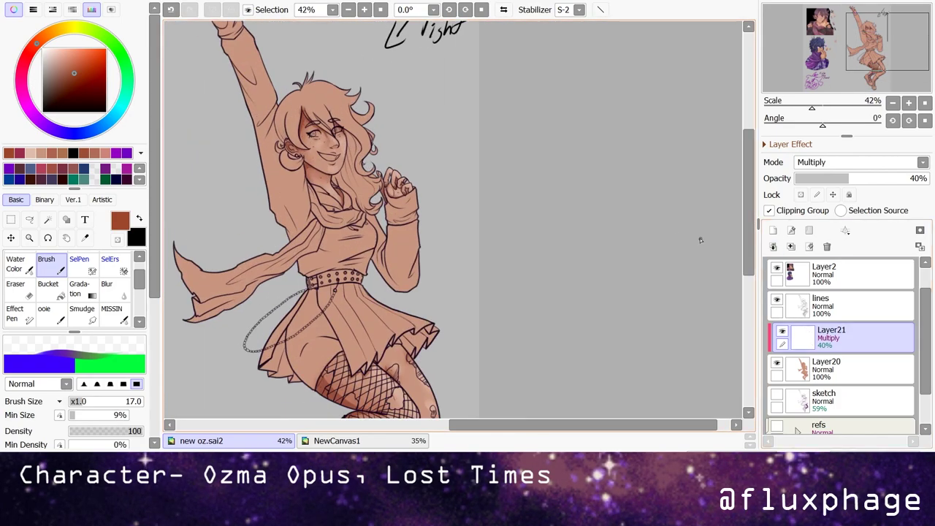
scroll(282, 119, up, 4)
click(85, 238)
click(858, 162)
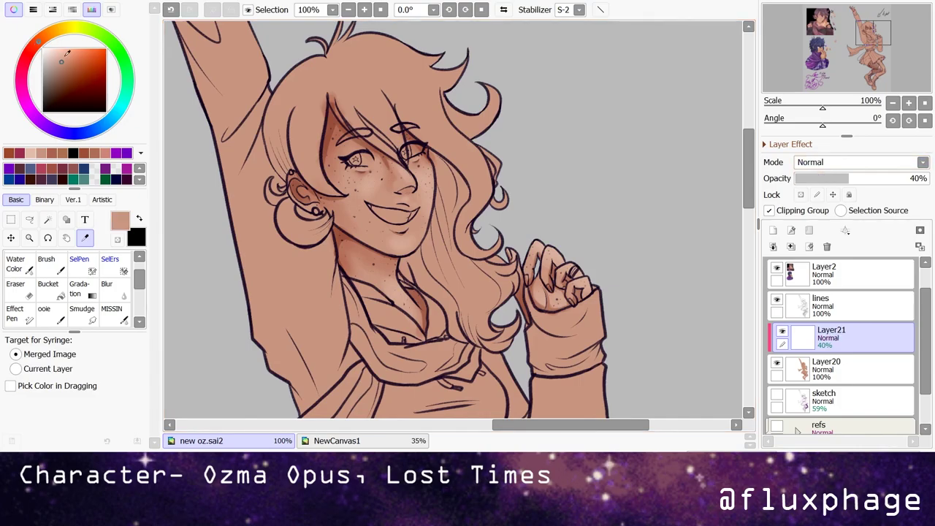
click(53, 54)
click(16, 263)
scroll(339, 240, down, 6)
scroll(340, 239, up, 8)
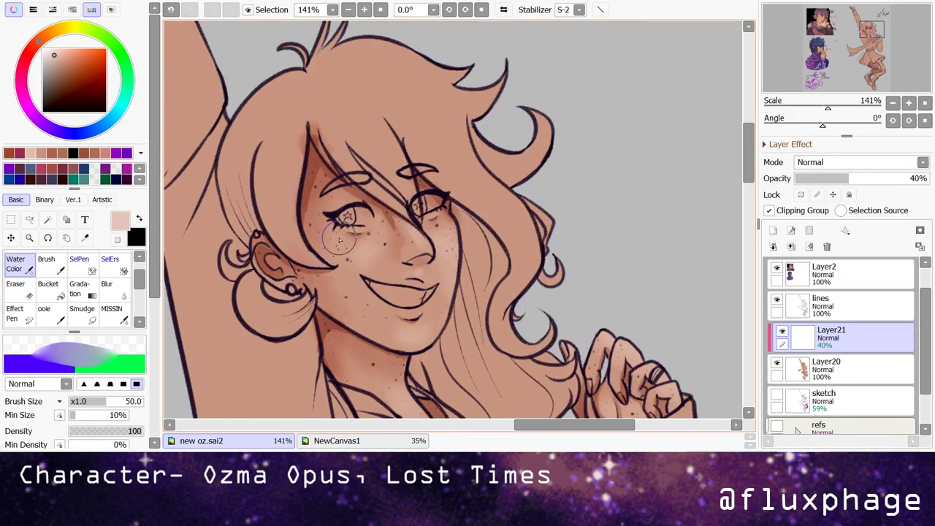
- Paint thin pale highlights on the nose, lower eyelids and far cheek edge with the Brush at size 8
scroll(339, 240, up, 4)
key(b)
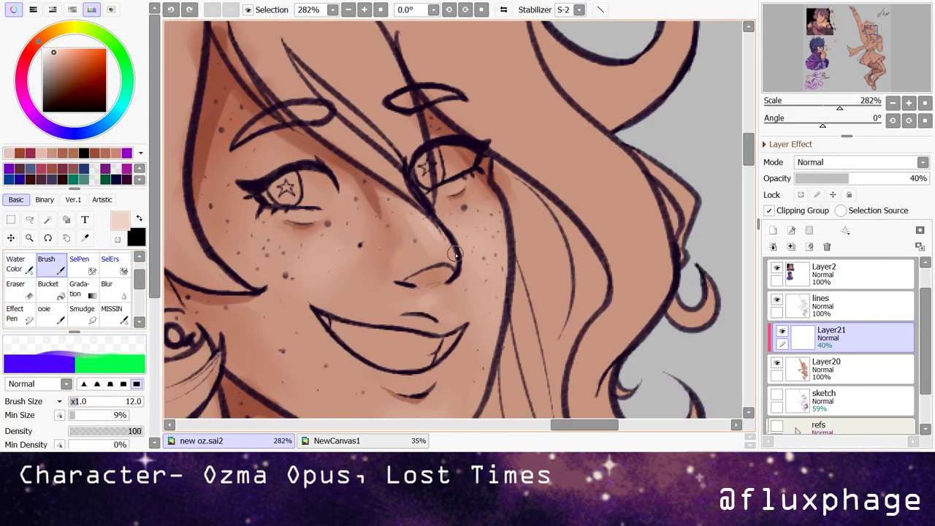
key(bracketleft)
key(bracketleft)
key(bracketleft)
alt+click(438, 232)
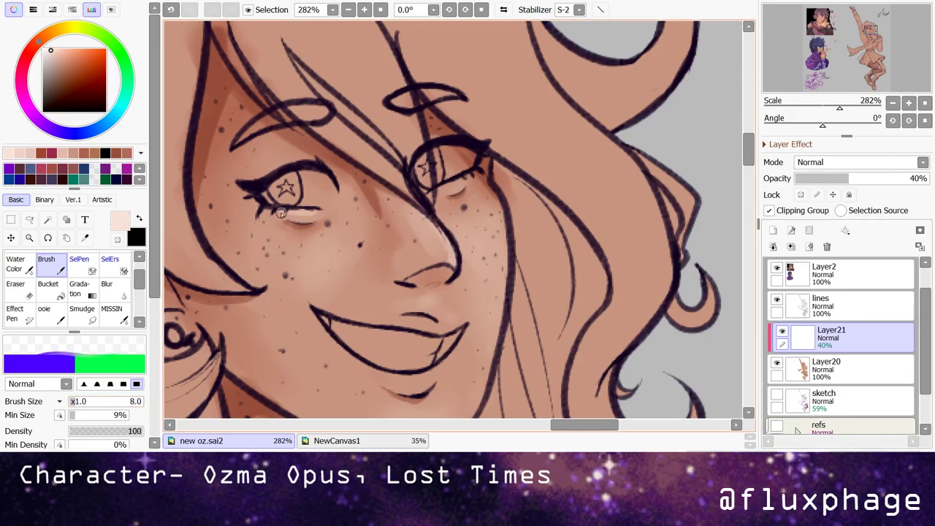
key(ctrl+z)
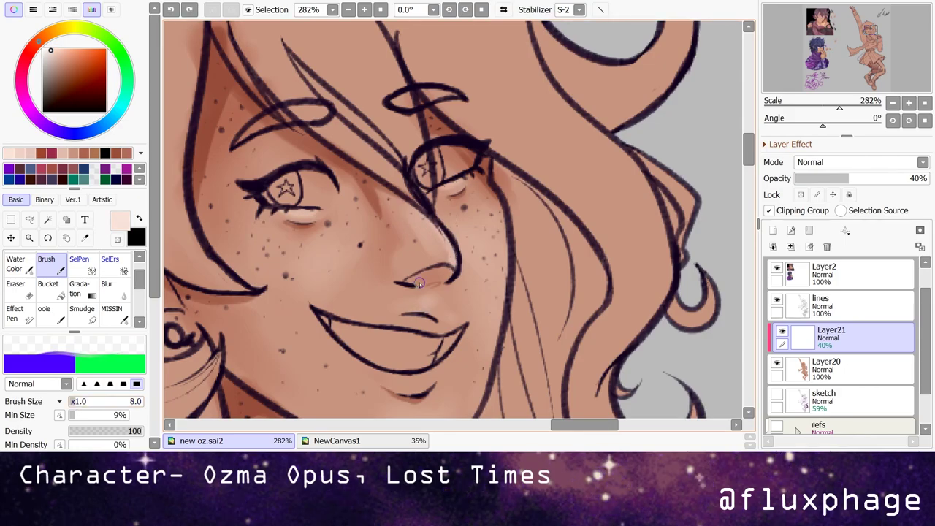
scroll(475, 225, down, 1)
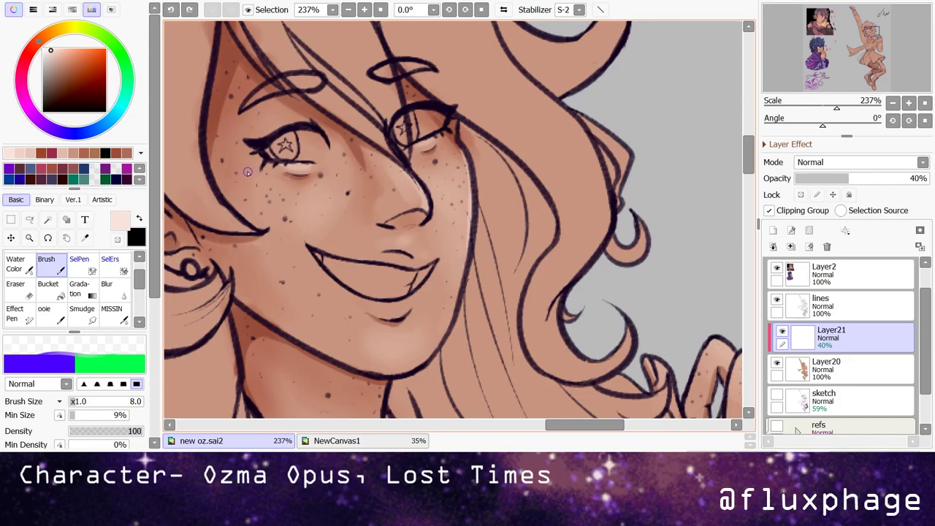
- Add pale highlights to the light-facing edges of the raised hand and its fingers
scroll(236, 164, down, 8)
scroll(440, 264, up, 10)
mouse_move(456, 225)
mouse_down()
mouse_move(497, 314)
mouse_move(530, 278)
mouse_up()
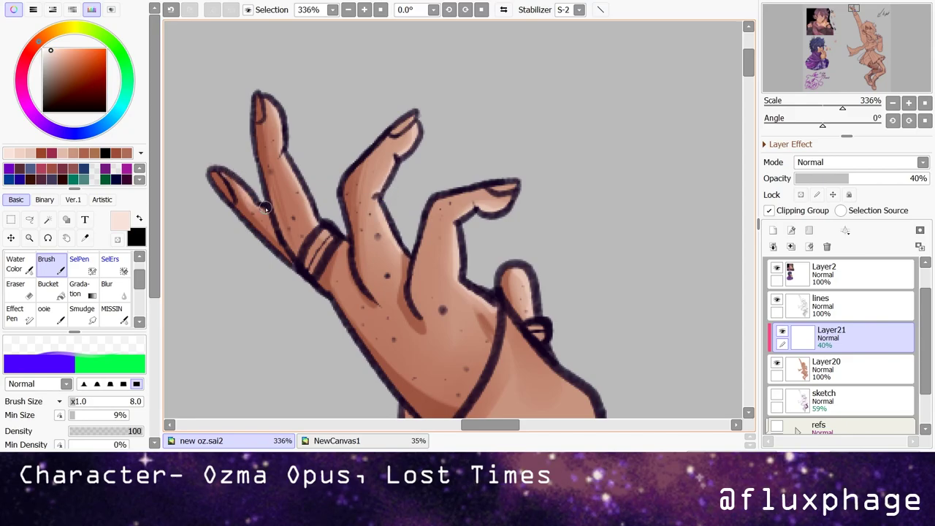
scroll(264, 207, down, 7)
scroll(264, 208, down, 3)
- Add pale highlights to the knuckles and fingertips of the curled hand beside the hair
scroll(409, 205, up, 12)
scroll(498, 270, down, 9)
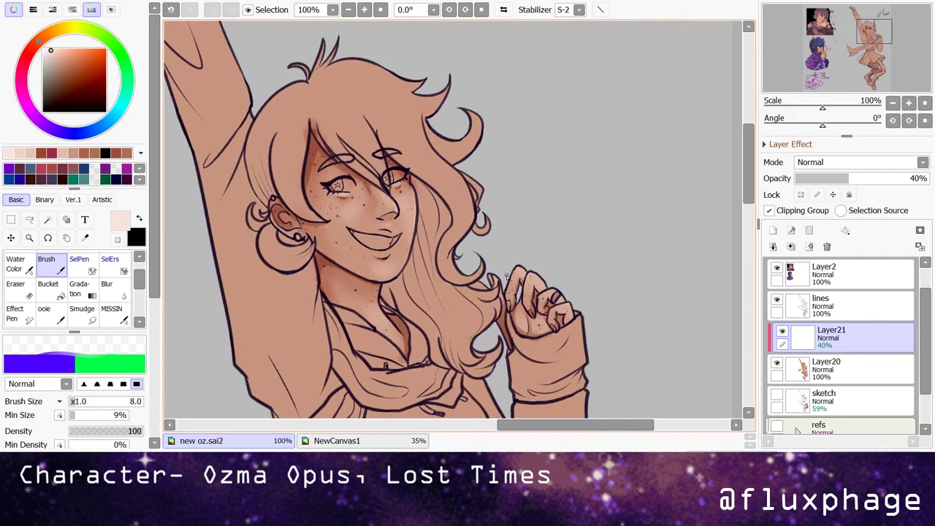
scroll(498, 270, up, 8)
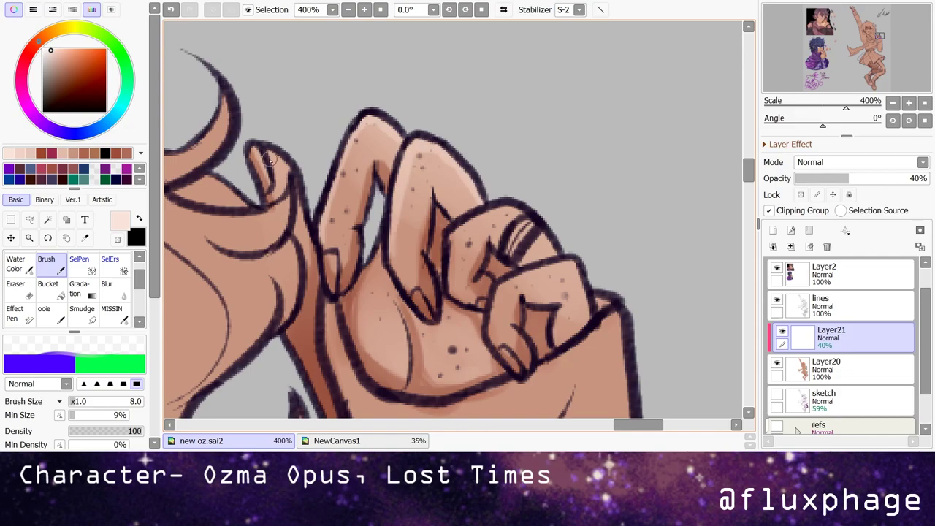
scroll(462, 168, down, 2)
scroll(461, 168, down, 1)
- Paint a thin pale highlight down the neck and collarbone edge inside the open collar
scroll(462, 168, down, 6)
scroll(402, 228, up, 7)
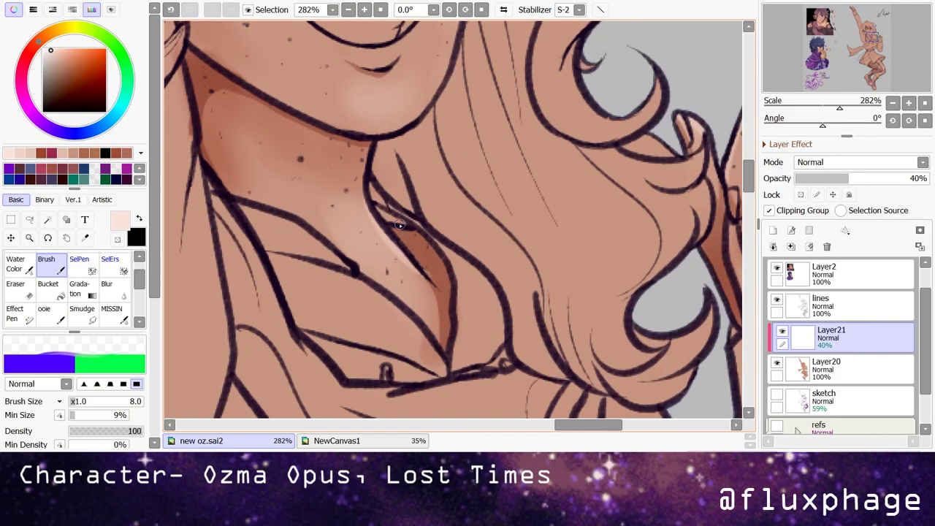
scroll(402, 228, down, 7)
scroll(431, 106, up, 7)
scroll(273, 225, down, 3)
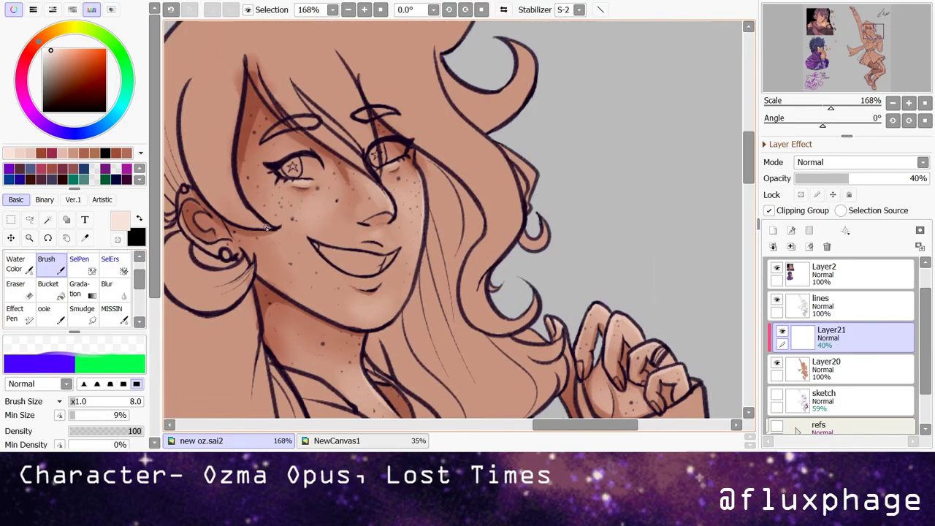
- Paint pale highlights along the upper edge of the fishnet thigh below the skirt's hem
scroll(273, 225, up, 4)
scroll(272, 261, down, 13)
scroll(501, 208, up, 10)
key(End)
key(End)
key(End)
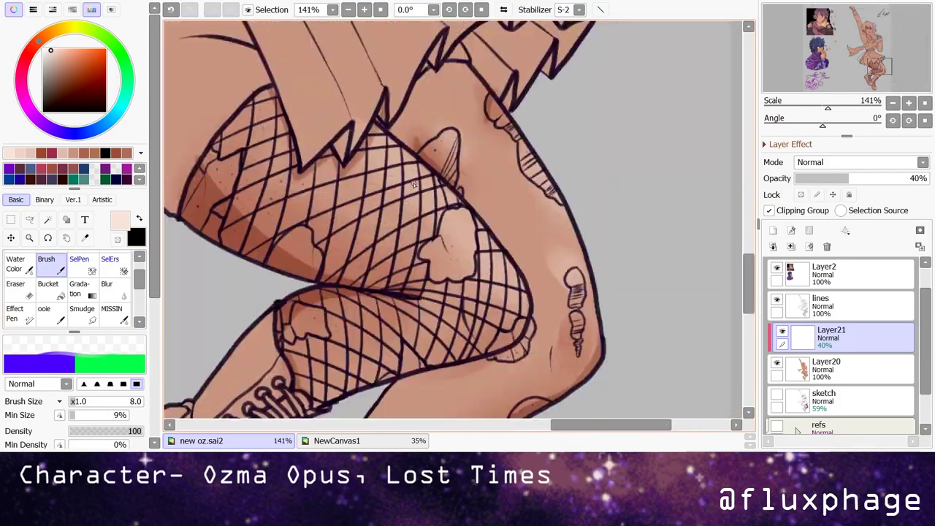
scroll(501, 208, down, 1)
key(ctrl+z)
drag(476, 155, 481, 180)
key(Home)
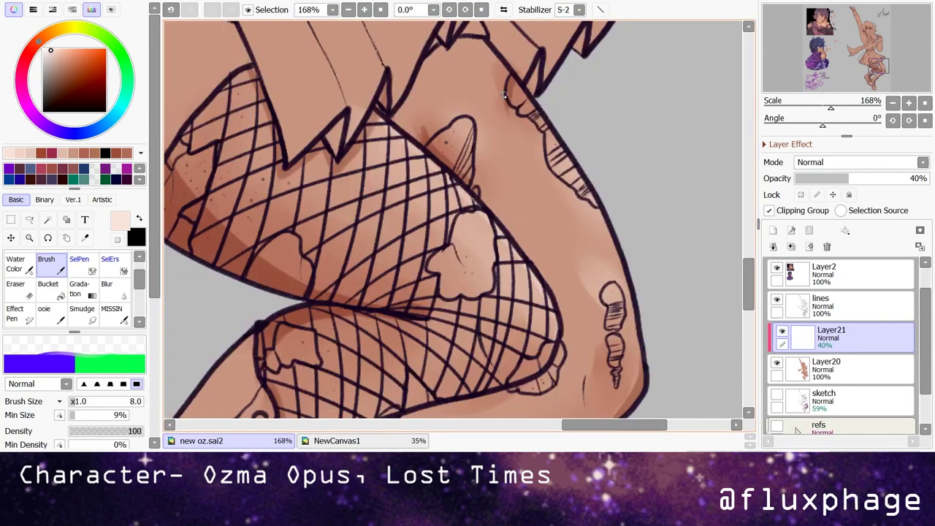
- Clean up the thigh outline and knee fold on the lines layer with the Eraser and the dark ooie brush at size 9
click(820, 305)
scroll(348, 296, up, 2)
key(e)
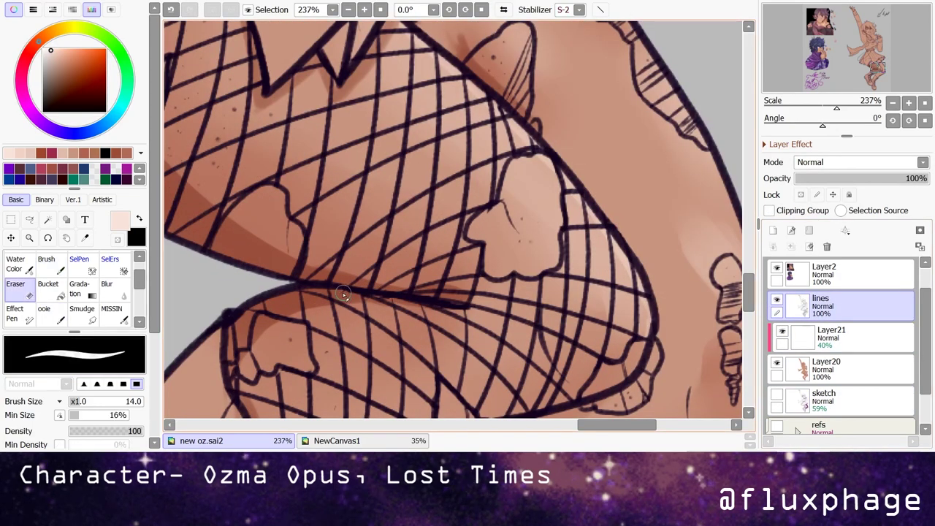
key(b)
alt+click(329, 287)
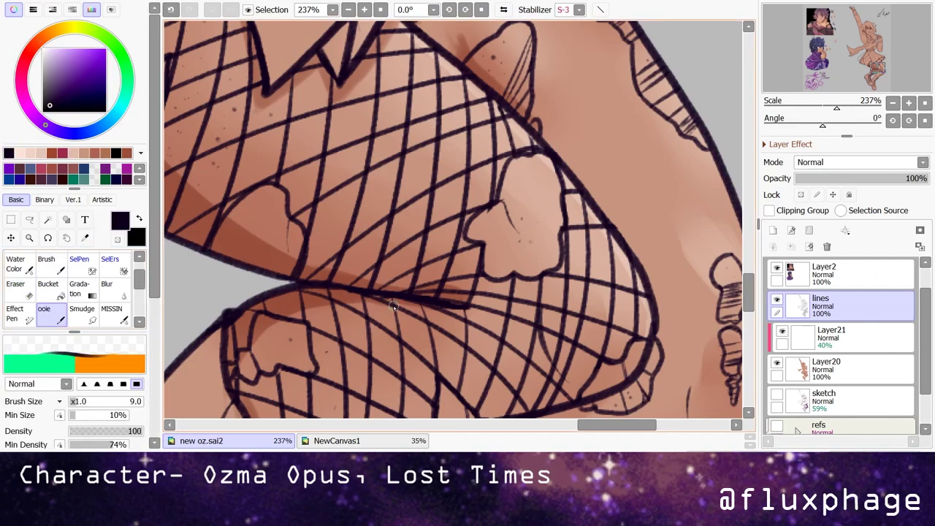
scroll(436, 145, up, 2)
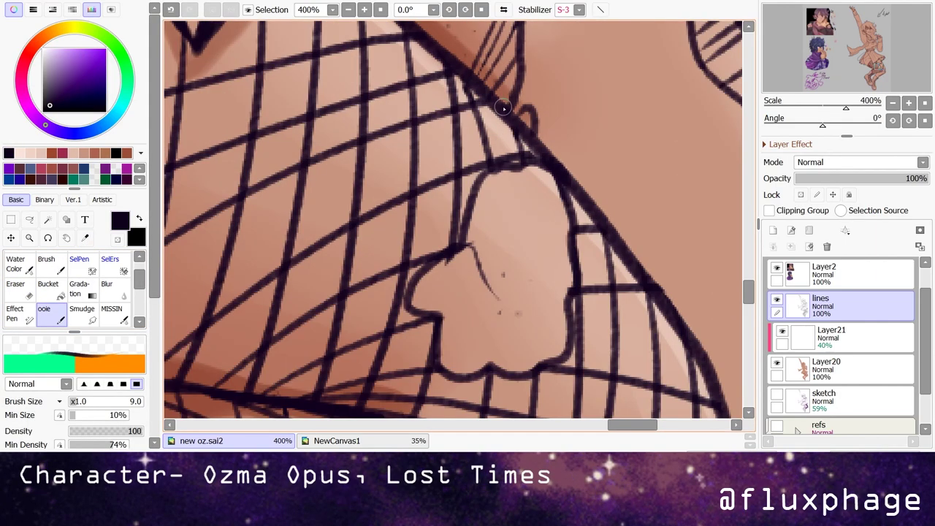
key(e)
scroll(378, 265, down, 5)
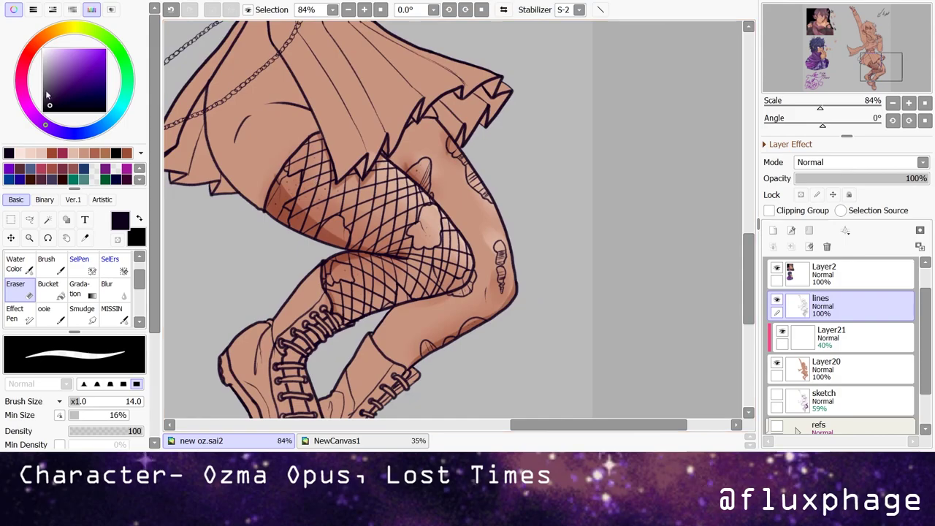
- Return to Layer21 and touch up the bare lower leg's highlights with the pale Brush at size 8
scroll(378, 266, up, 4)
key(b)
click(847, 336)
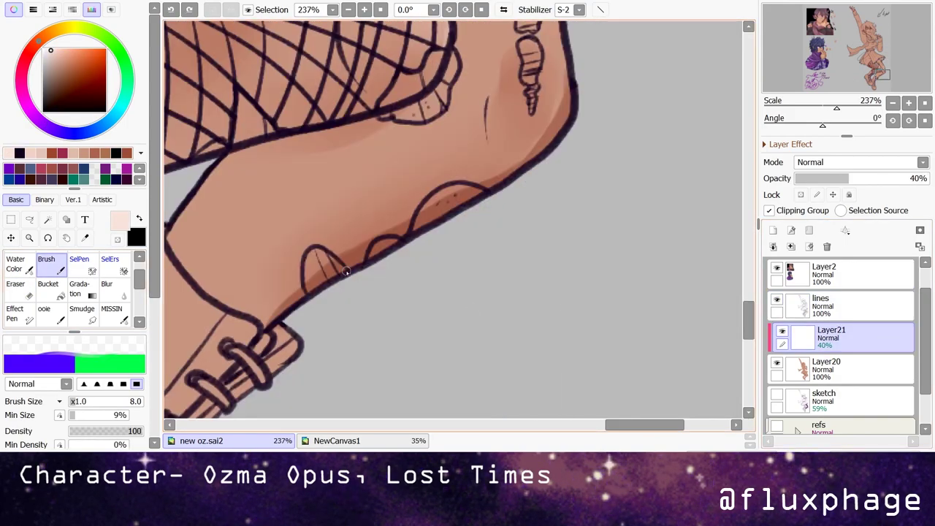
scroll(422, 190, down, 6)
scroll(422, 190, up, 3)
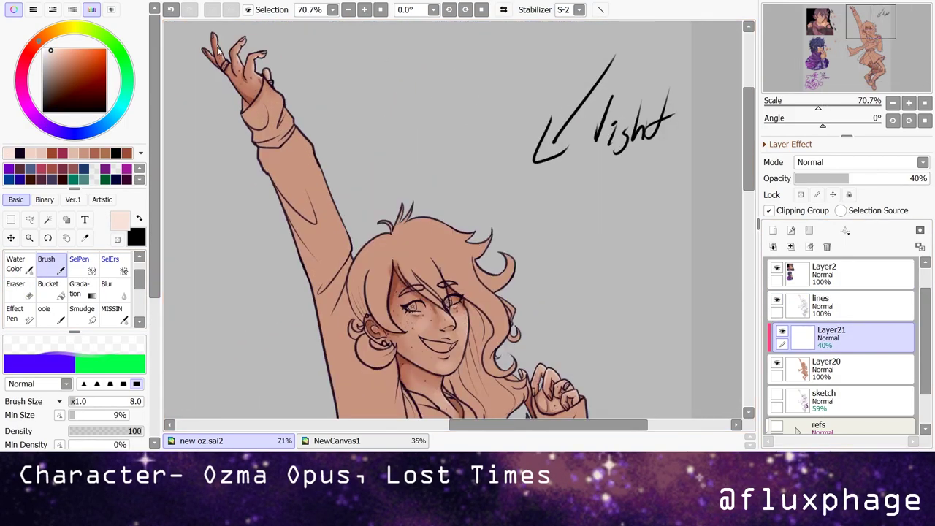
- Strengthen the thin pale highlight running down the far side of the face towards the chin
scroll(399, 363, down, 2)
scroll(400, 363, up, 5)
scroll(400, 363, up, 3)
drag(424, 167, 420, 329)
scroll(421, 329, down, 2)
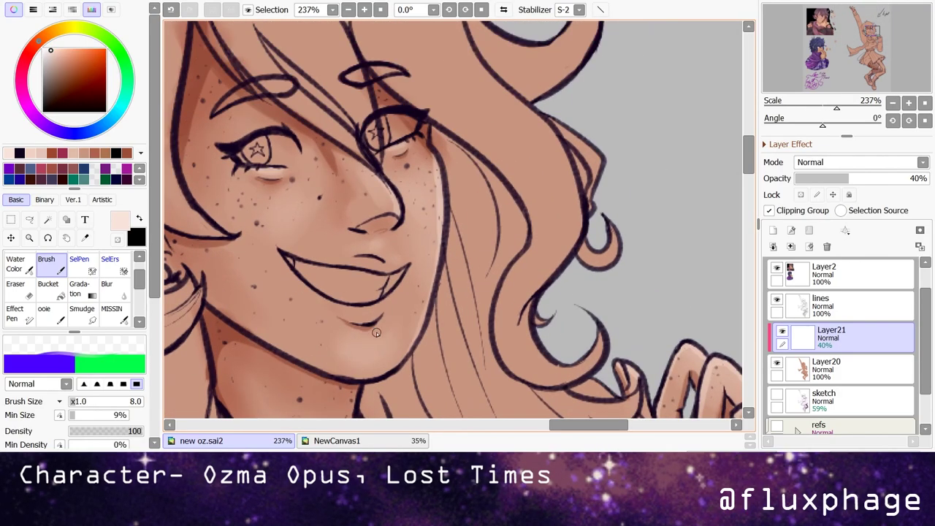
scroll(376, 333, down, 5)
scroll(459, 197, up, 5)
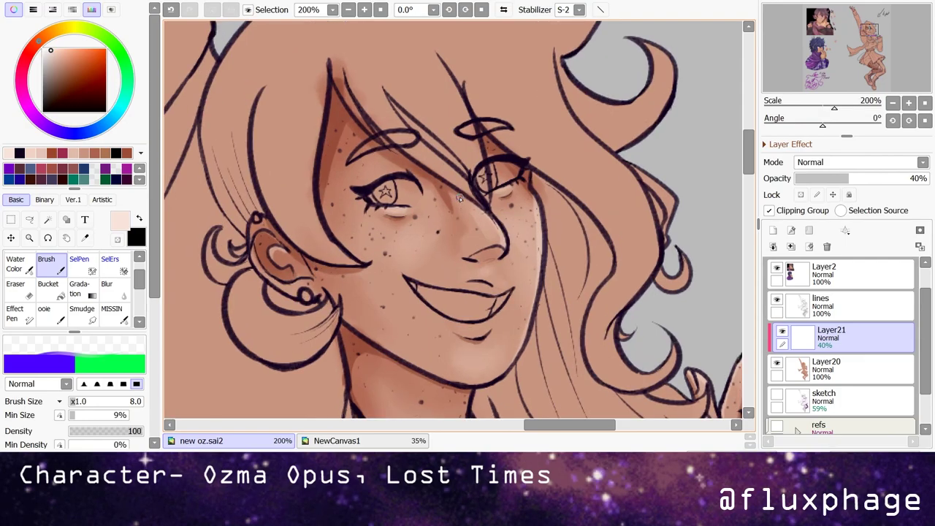
- Sample a muted coral from the first reference portrait for the Water Color brush
scroll(453, 219, down, 5)
key(alt)
scroll(453, 220, up, 4)
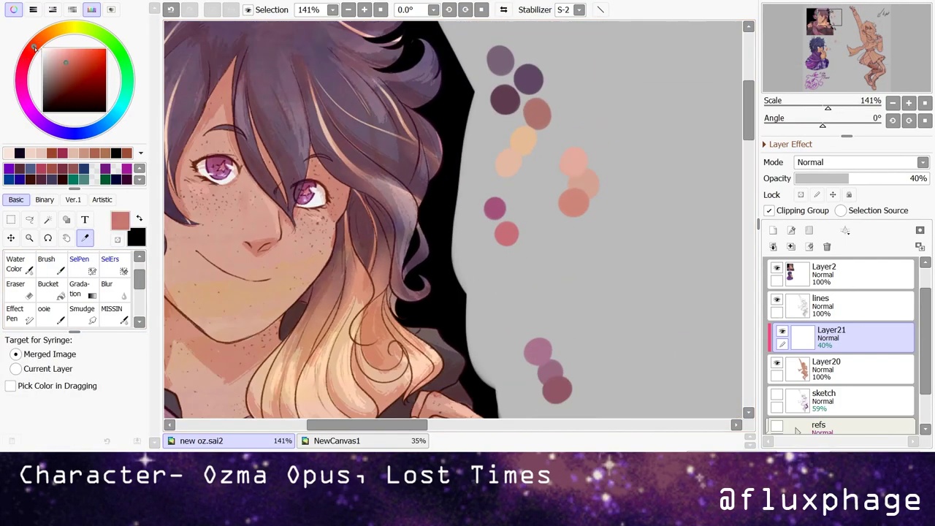
scroll(453, 219, down, 5)
scroll(626, 251, up, 6)
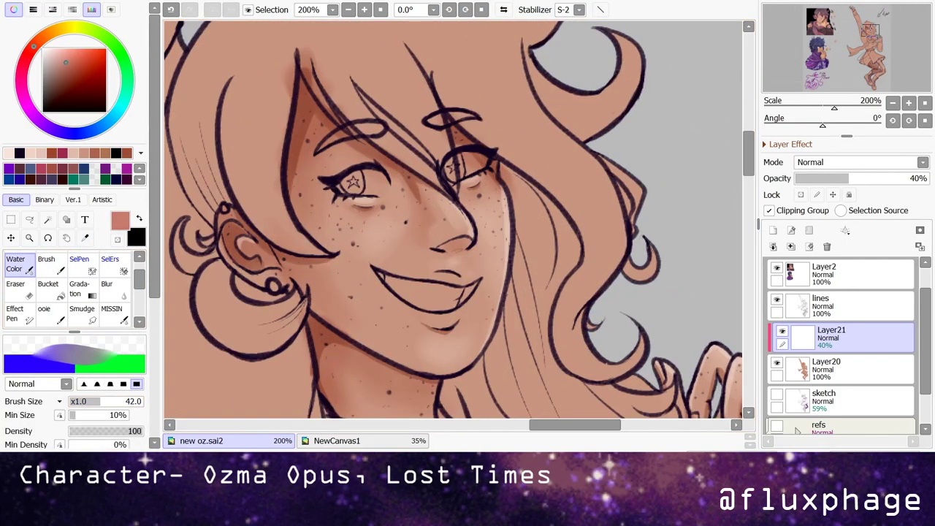
- Paint brighter coral blush on both cheeks with the size 42 Water Color brush and Layer21 at 100% opacity
drag(321, 248, 365, 234)
click(74, 57)
drag(848, 178, 928, 178)
mouse_move(300, 234)
mouse_down()
mouse_move(365, 248)
mouse_move(430, 241)
mouse_move(485, 219)
mouse_up()
key(ctrl+z)
key(ctrl+z)
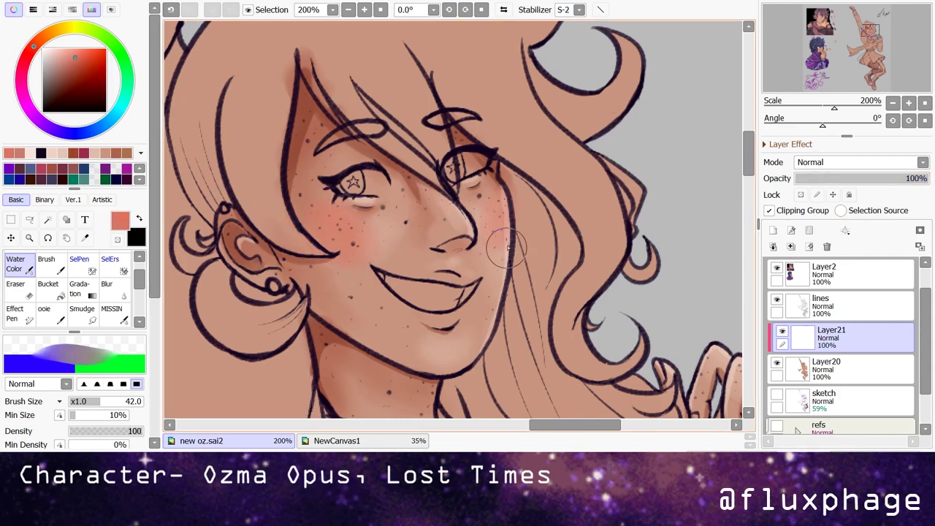
- Undo the last blush stroke and set Layer21's opacity to 73%
key(bracketleft)
key(bracketleft)
key(ctrl+z)
scroll(862, 162, down, 1)
scroll(862, 163, up, 1)
drag(926, 178, 892, 178)
- Create a new clipped layer for the eyes and choose white with the ooie brush
click(773, 230)
scroll(398, 168, up, 3)
key(b)
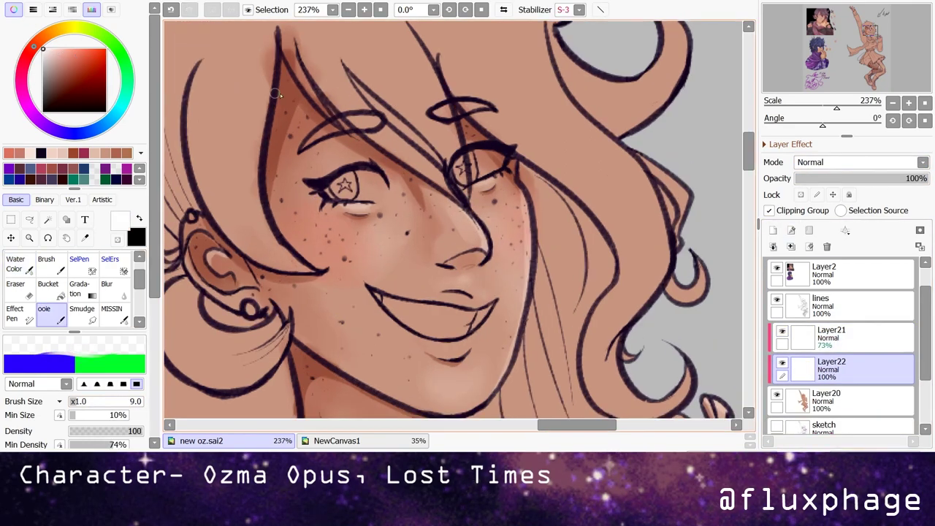
mouse_move(385, 210)
mouse_down()
mouse_move(349, 250)
mouse_move(245, 226)
mouse_move(301, 239)
mouse_move(326, 212)
mouse_move(337, 242)
mouse_move(332, 216)
mouse_move(354, 210)
mouse_move(306, 212)
mouse_move(376, 193)
mouse_up()
key(ctrl+z)
key(ctrl+z)
key(ctrl+z)
key(ctrl+z)
- Fill the whites of both eyes with a warm off-white using the ooie brush at size 7
mouse_move(241, 228)
mouse_down()
mouse_move(317, 184)
mouse_move(376, 209)
mouse_move(382, 237)
mouse_move(364, 257)
mouse_move(376, 237)
mouse_move(281, 247)
mouse_move(352, 203)
mouse_move(349, 248)
mouse_move(294, 218)
mouse_move(355, 231)
mouse_up()
mouse_move(555, 217)
mouse_down()
mouse_move(548, 173)
mouse_move(607, 143)
mouse_move(662, 155)
mouse_move(657, 168)
mouse_move(550, 181)
mouse_move(585, 182)
mouse_move(588, 192)
mouse_move(615, 183)
mouse_up()
scroll(564, 165, down, 3)
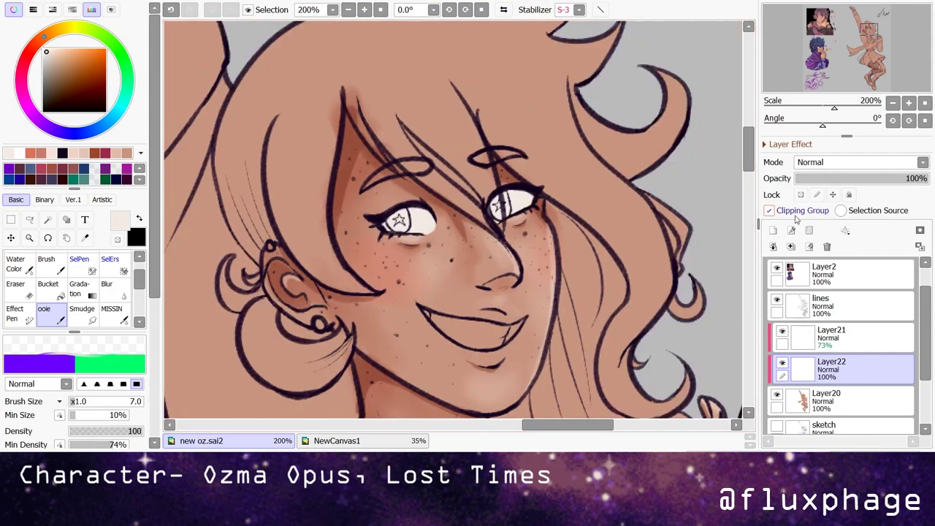
click(854, 336)
click(30, 153)
click(16, 263)
scroll(420, 204, up, 5)
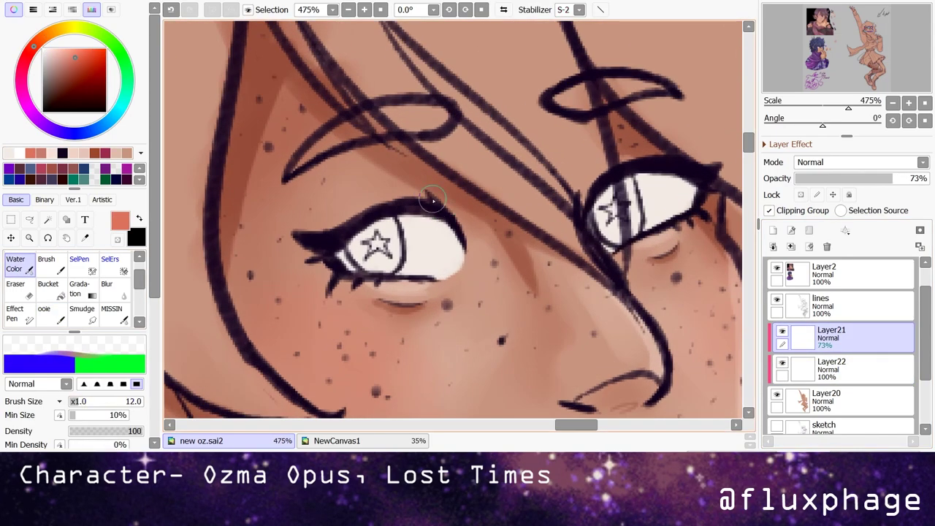
drag(420, 204, 334, 228)
key(ctrl+m)
drag(410, 192, 339, 226)
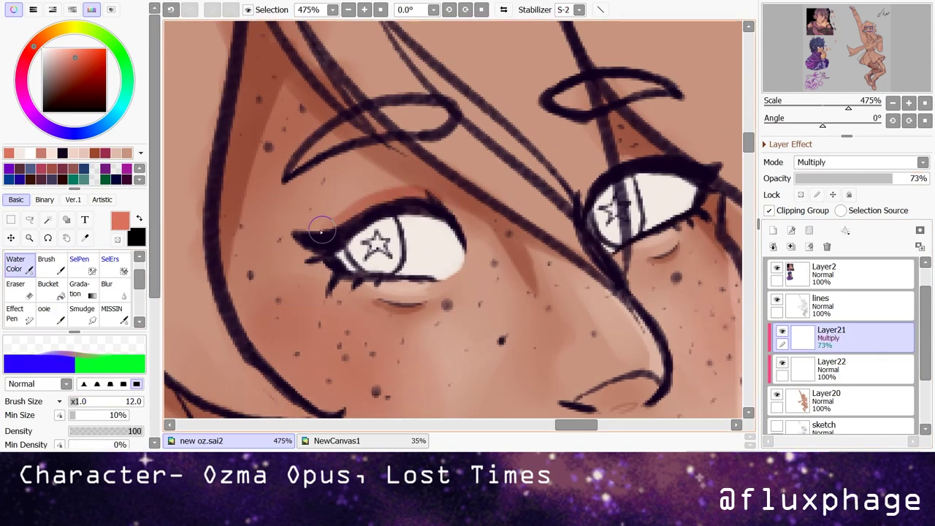
key(ctrl+z)
key(ctrl+z)
key(ctrl+z)
- Merge the blush layer, moved beneath the eye-white layer, into the skin base and add a new clipped layer
scroll(340, 219, down, 5)
drag(847, 338, 847, 374)
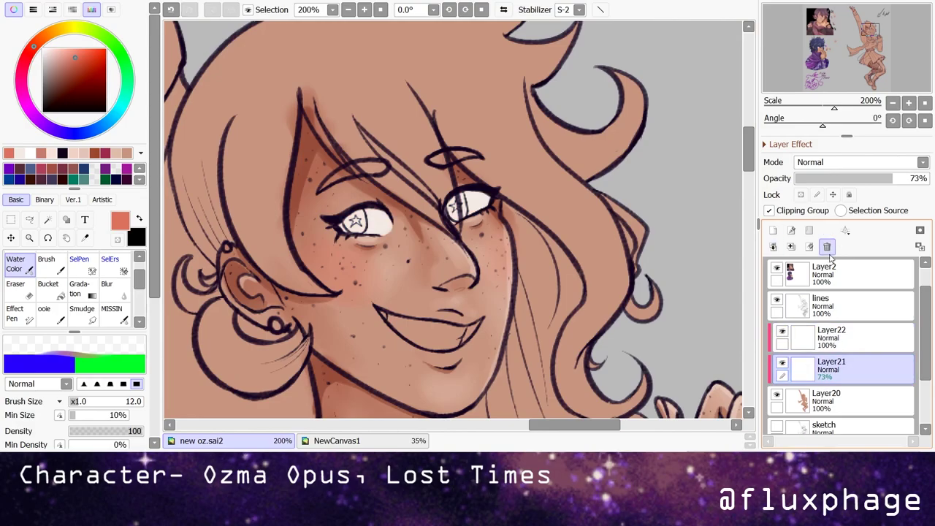
click(827, 247)
click(772, 230)
- Sample the bright purple swatch beside the blue-haired reference character
scroll(453, 219, down, 6)
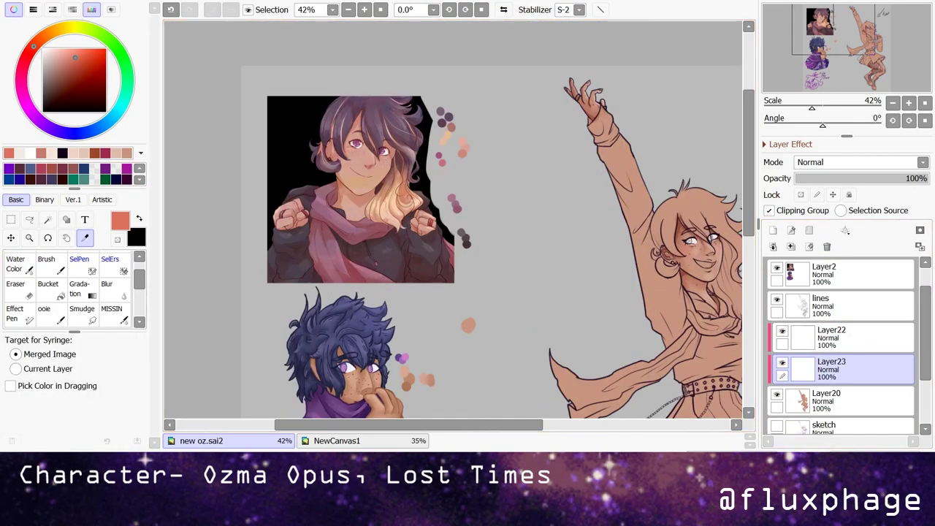
scroll(343, 351, down, 2)
scroll(343, 351, up, 8)
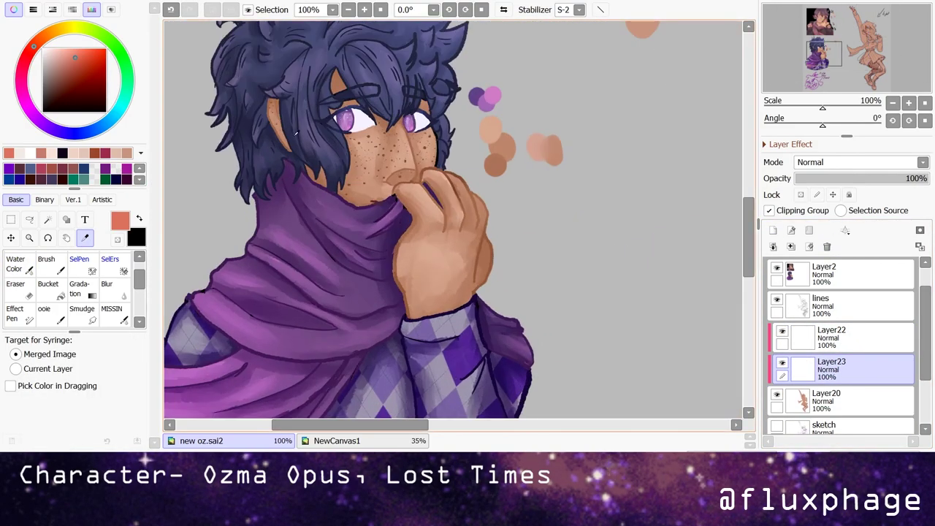
click(484, 100)
scroll(484, 99, up, 2)
scroll(568, 149, up, 2)
- Paint a thin purple eyeshadow line along both upper lash lines with the Water Color brush at size 7
key(c)
scroll(568, 149, up, 7)
mouse_move(376, 177)
mouse_down()
mouse_move(460, 169)
mouse_move(345, 215)
mouse_move(303, 215)
mouse_up()
scroll(545, 172, down, 1)
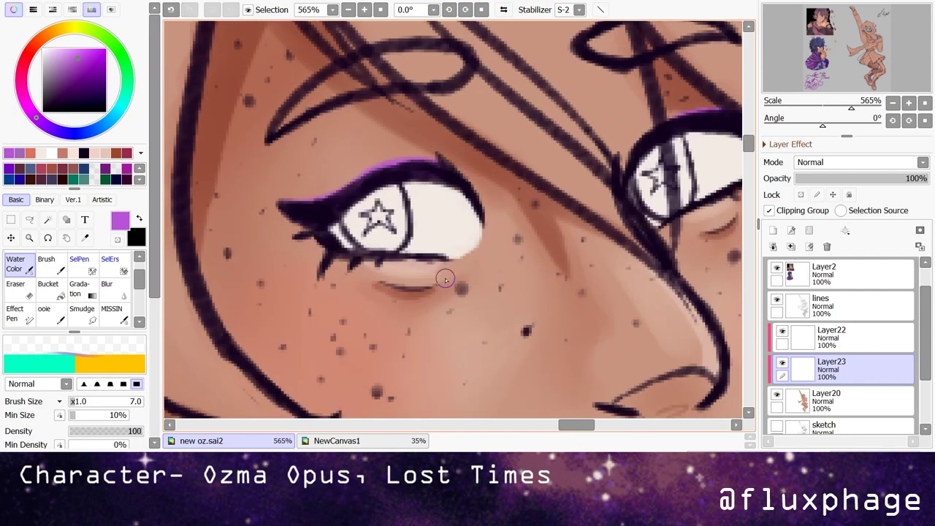
- Brush a faint purple tint beneath the near eye's lower lashes and undo the last stroke
mouse_move(329, 252)
mouse_down()
mouse_move(395, 282)
mouse_move(362, 275)
mouse_move(449, 271)
mouse_up()
key(bracketright)
key(ctrl+z)
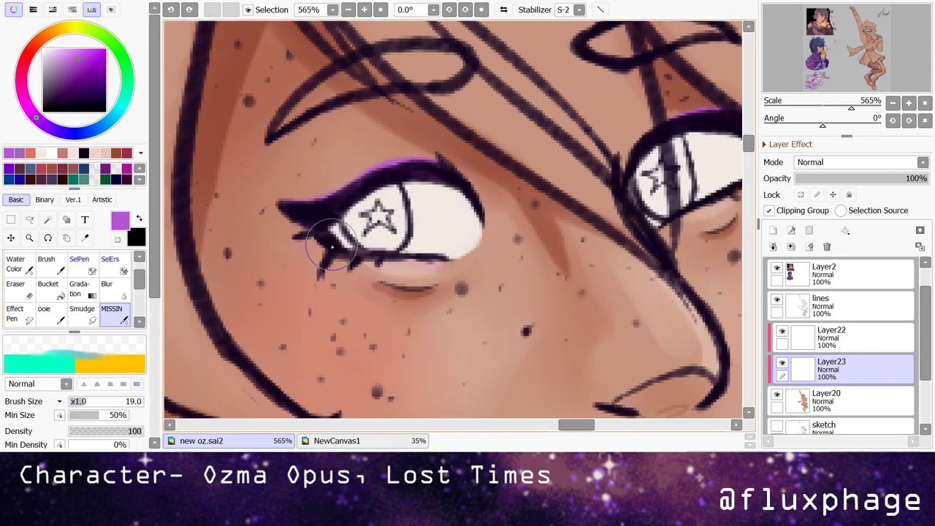
- Choose pale lilac and paint a small highlight at the near eye's inner corner with the Water Color brush at size 5
scroll(369, 199, down, 3)
click(52, 49)
scroll(450, 217, up, 2)
key(bracketleft)
key(bracketleft)
key(bracketleft)
key(bracketleft)
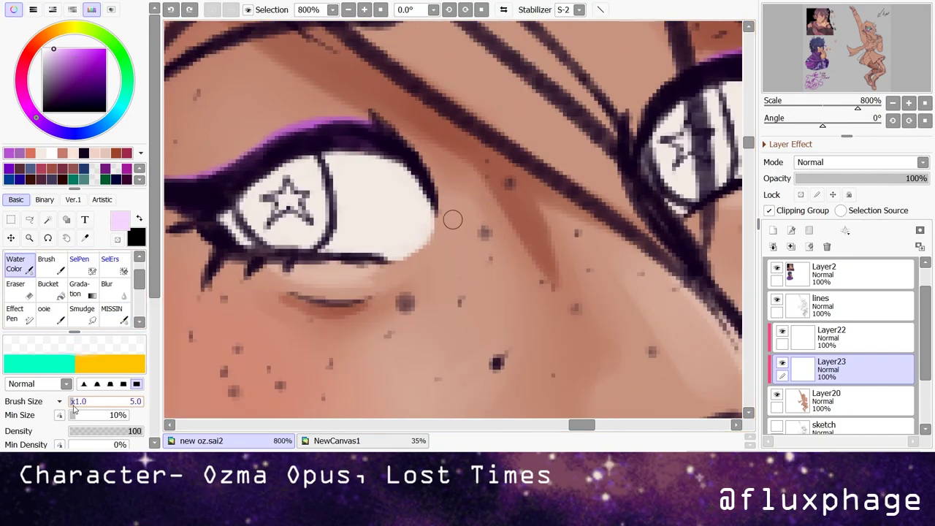
mouse_move(450, 217)
mouse_down()
mouse_move(429, 246)
mouse_move(432, 209)
mouse_up()
scroll(397, 198, down, 1)
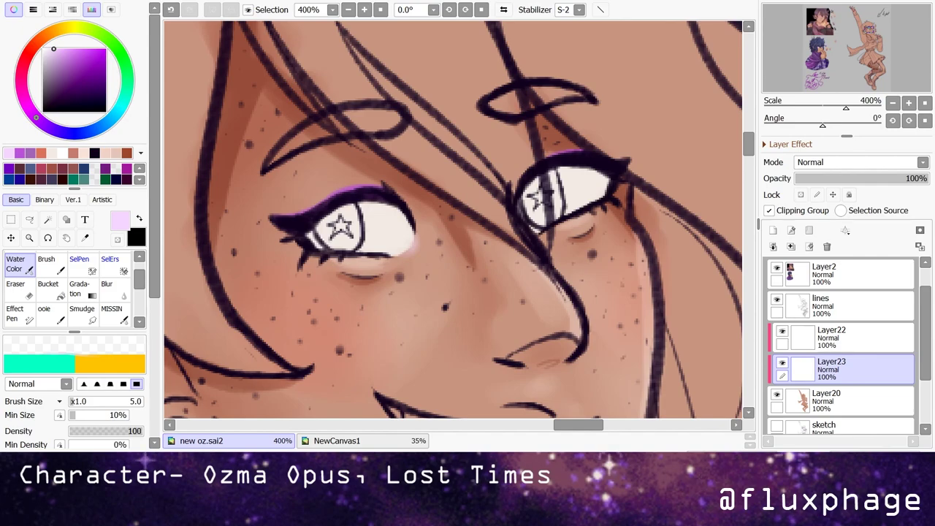
scroll(363, 231, down, 2)
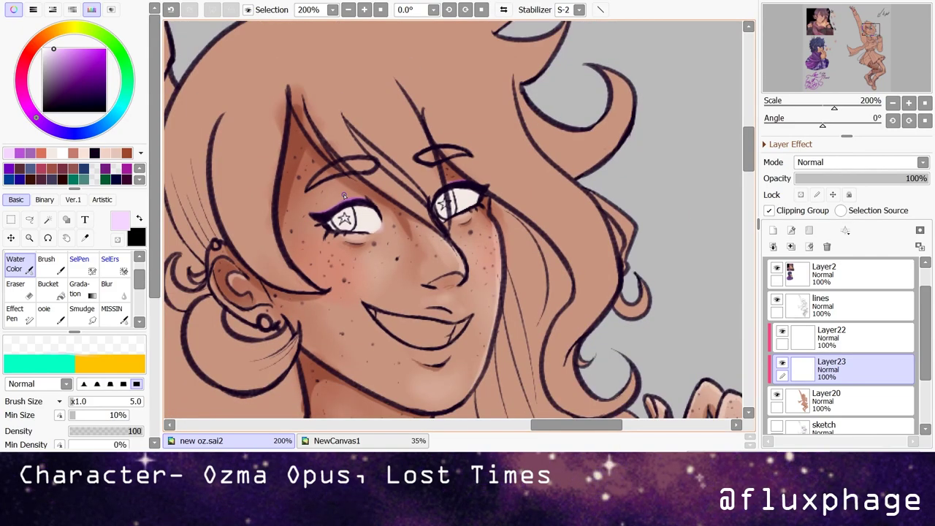
scroll(364, 231, up, 2)
scroll(364, 231, down, 1)
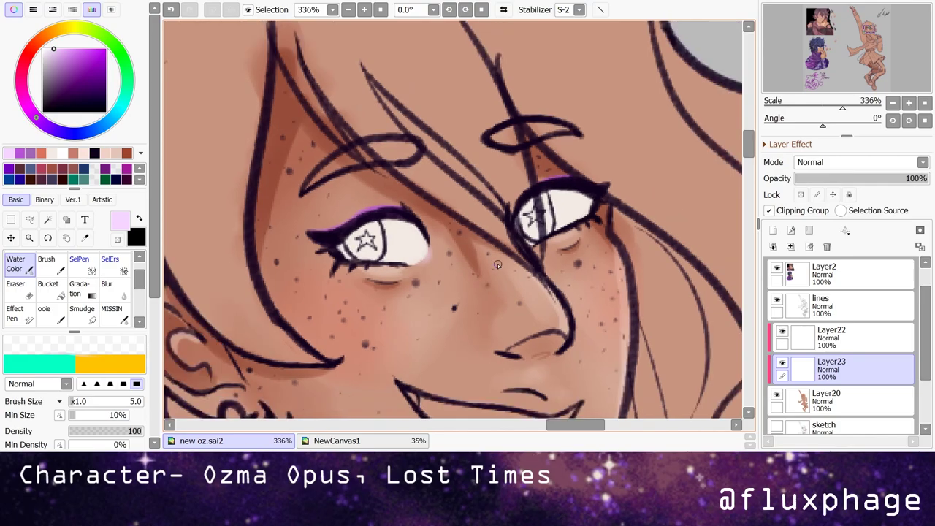
scroll(364, 231, up, 3)
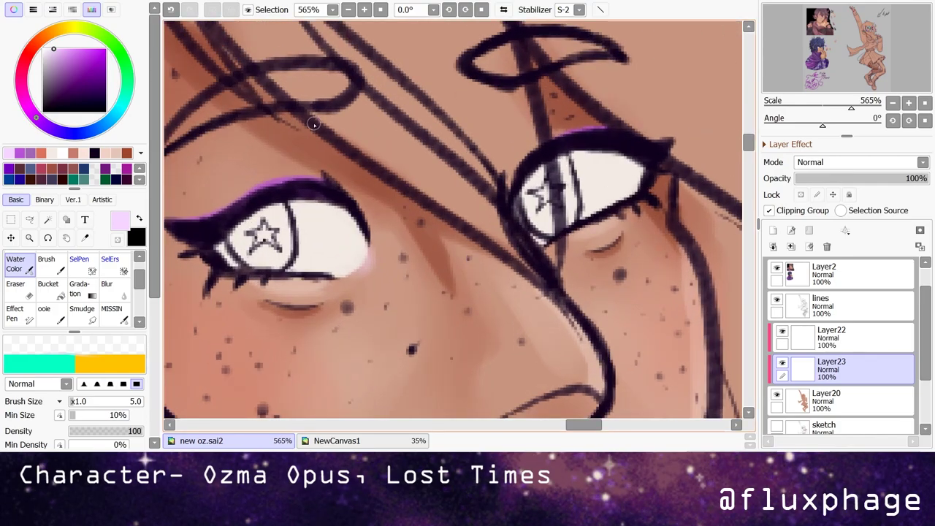
scroll(314, 124, down, 2)
- Brush a soft pale lilac glow onto both upper cheeks with the MISSIN brush at size 21
click(111, 312)
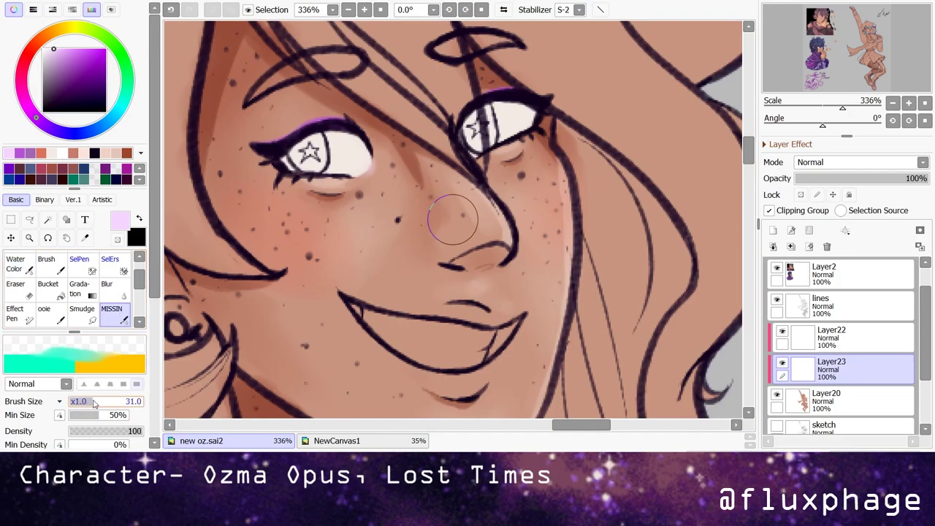
scroll(449, 209, up, 1)
click(86, 403)
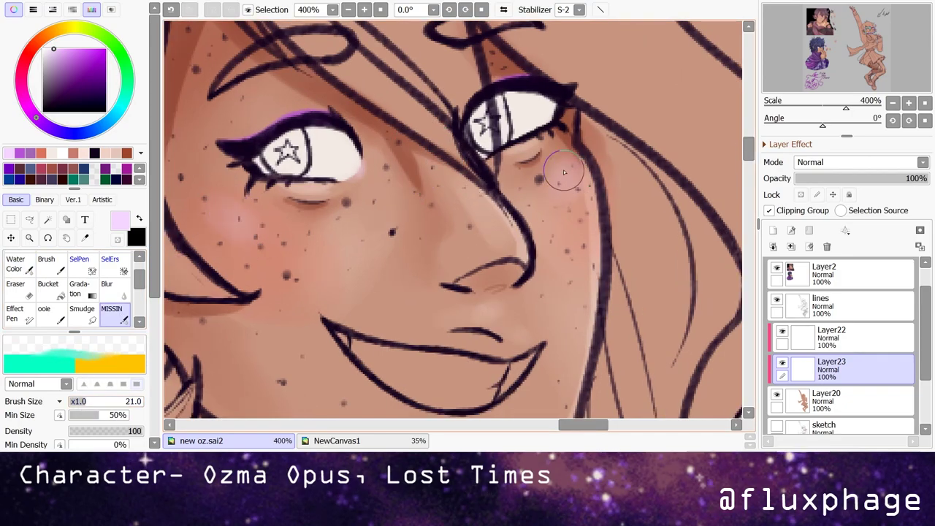
scroll(405, 206, down, 4)
scroll(405, 206, up, 3)
click(400, 205)
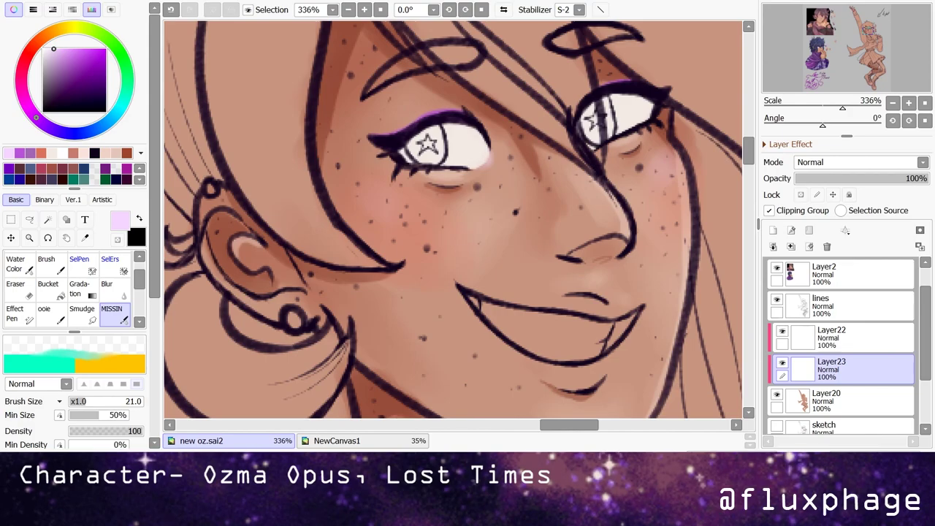
key(ctrl+0)
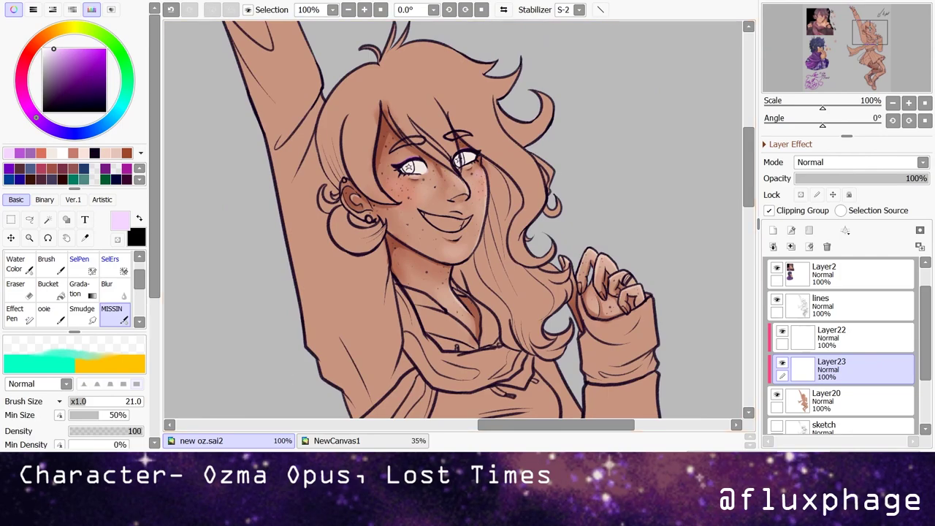
- Fill the teeth on Layer22 with off-white sampled from the eye whites using the Brush at size 8, and move Layer22 below Layer23
click(833, 336)
key(b)
scroll(428, 221, up, 10)
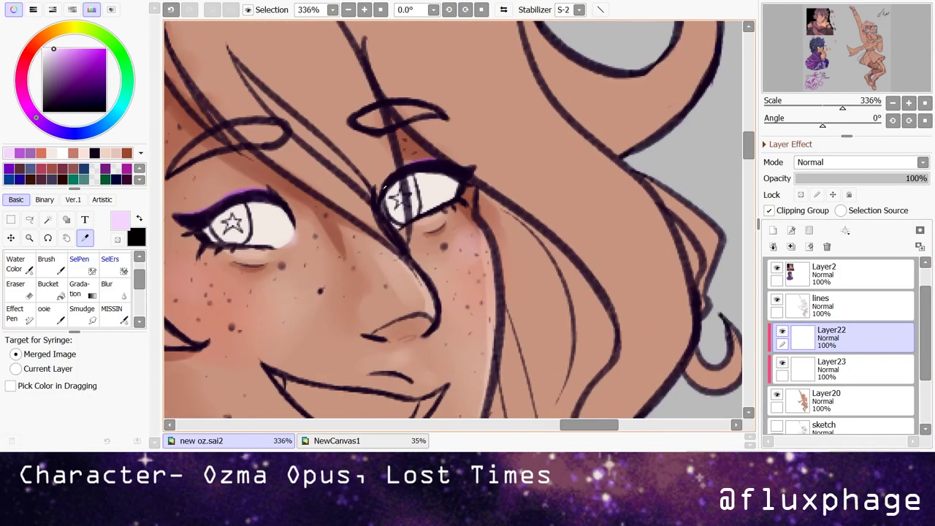
alt+click(428, 221)
mouse_move(327, 240)
mouse_down()
mouse_move(525, 255)
mouse_move(502, 303)
mouse_move(465, 248)
mouse_move(412, 294)
mouse_move(484, 297)
mouse_move(445, 271)
mouse_up()
scroll(458, 215, down, 3)
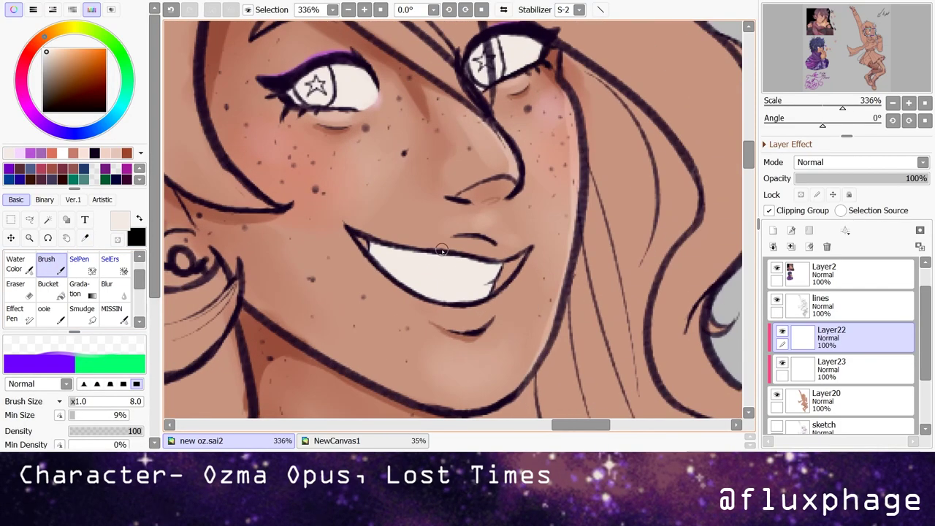
scroll(438, 205, up, 1)
scroll(413, 175, down, 3)
scroll(413, 175, up, 3)
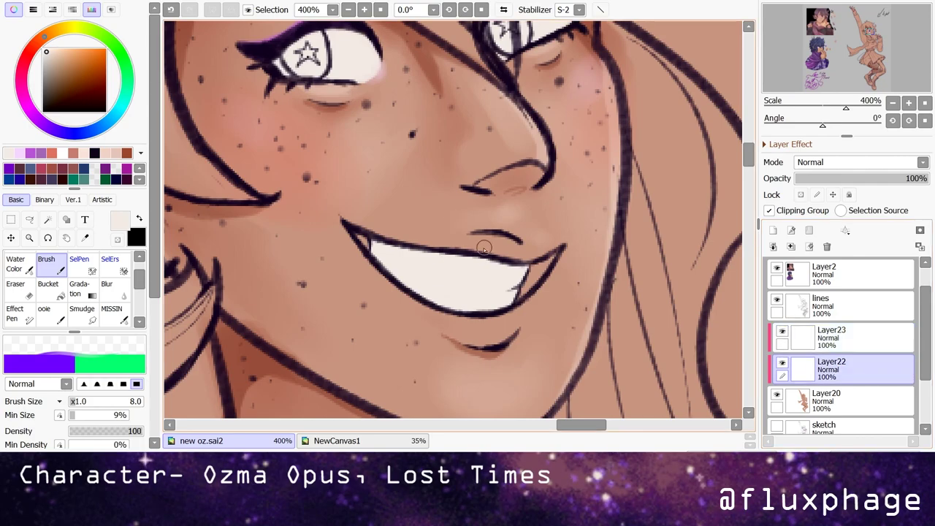
scroll(413, 175, down, 4)
- Set Layer23 to Multiply, paint dark purple shadows across the upper part of both eye whites and soften them with the MISSIN brush
click(833, 338)
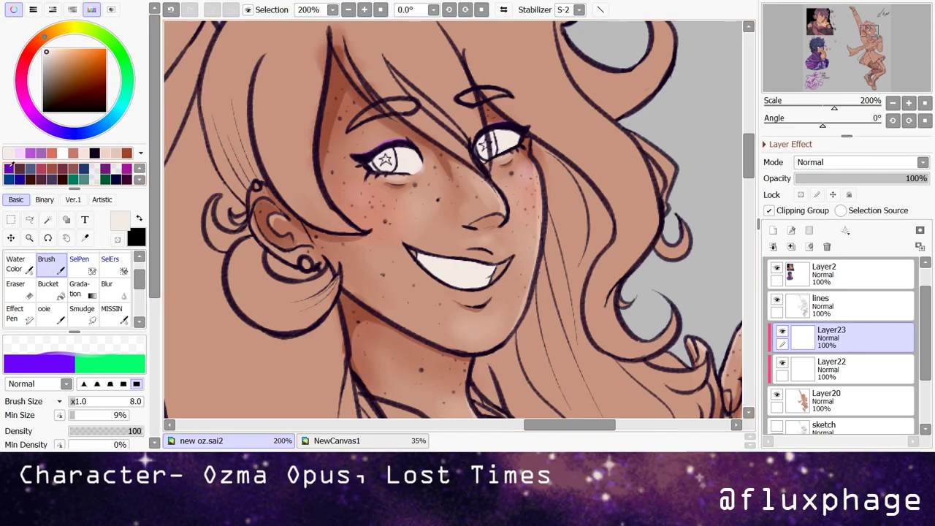
click(74, 87)
scroll(859, 162, down, 1)
scroll(328, 202, up, 2)
drag(328, 201, 388, 164)
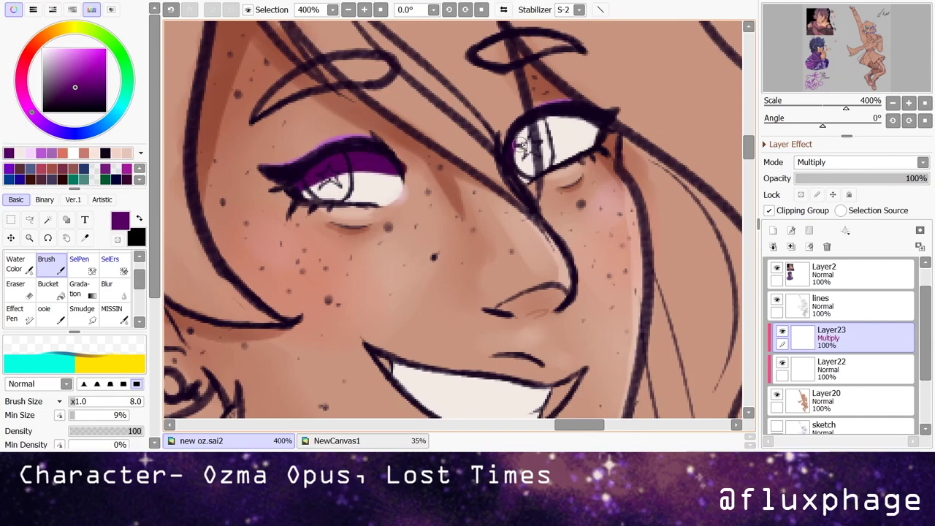
drag(511, 142, 584, 127)
click(111, 308)
drag(314, 175, 394, 171)
drag(570, 135, 508, 173)
- Paint a dark purple shadow along the upper teeth with the Brush and blend it downward with the MISSIN brush
scroll(507, 174, down, 1)
scroll(319, 258, up, 2)
click(46, 263)
drag(357, 278, 551, 314)
click(112, 308)
mouse_move(380, 263)
mouse_down()
mouse_move(438, 265)
mouse_move(541, 292)
mouse_up()
mouse_move(365, 292)
mouse_down()
mouse_move(535, 323)
mouse_move(380, 292)
mouse_up()
- Lower the shadow layer's opacity to 36% and refine the teeth shading at the mouth corner with the Brush and Eraser
scroll(362, 216, down, 2)
scroll(409, 183, up, 3)
click(15, 286)
drag(926, 178, 842, 178)
scroll(438, 219, down, 2)
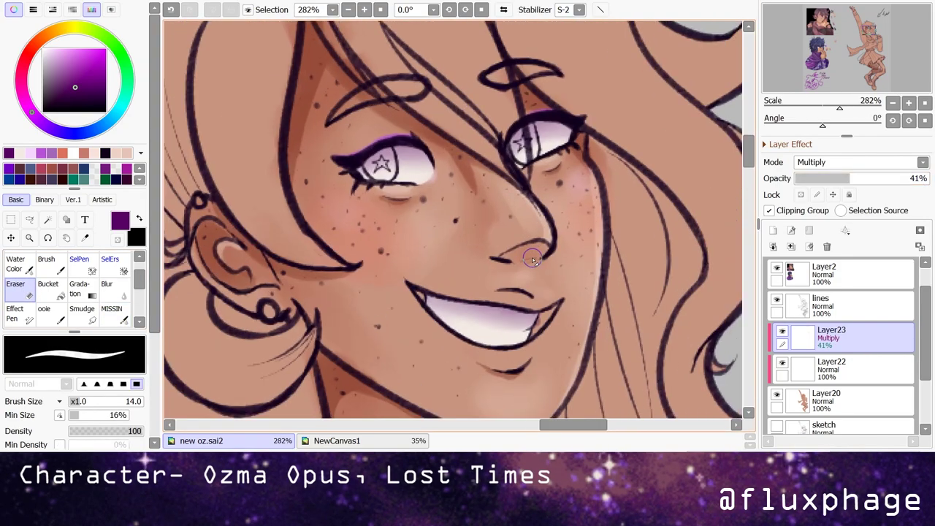
click(46, 263)
scroll(378, 261, up, 2)
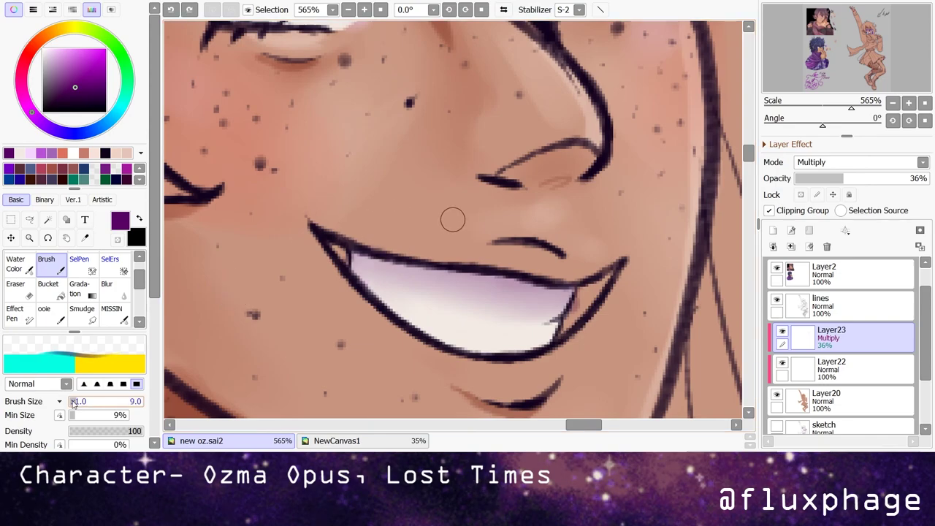
key(e)
scroll(396, 242, down, 2)
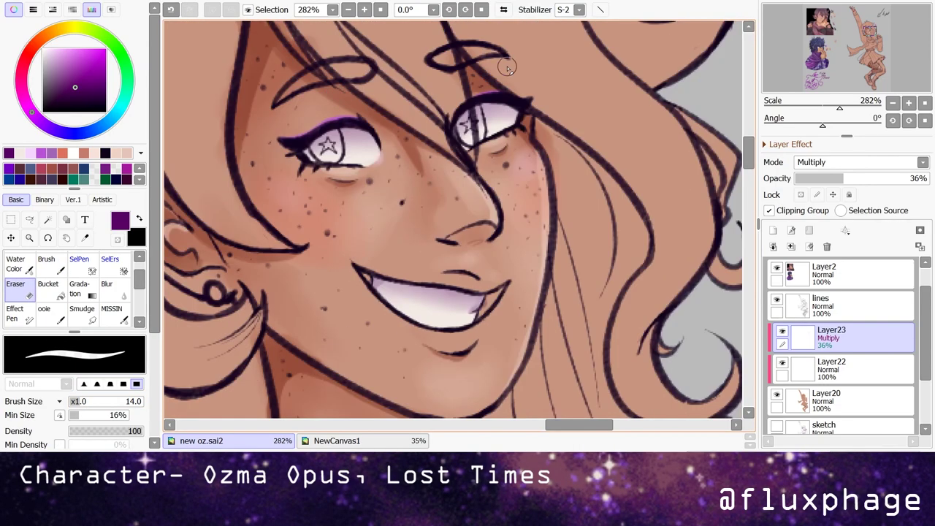
scroll(504, 168, up, 2)
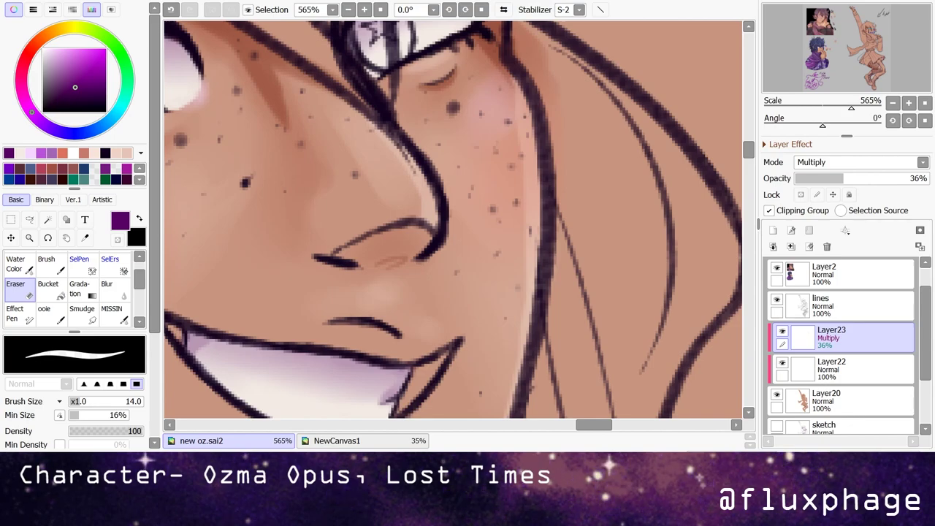
scroll(453, 219, down, 4)
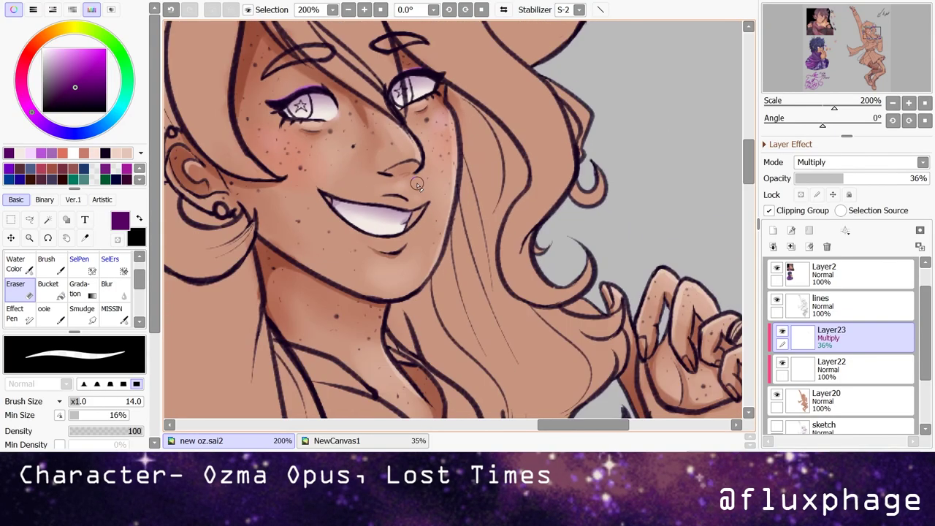
- Add a clipped layer beneath the Multiply layer and fill both irises with a sampled plum colour using the Brush at size 9
ctrl+click(772, 231)
key(alt)
scroll(452, 219, down, 3)
drag(350, 219, 453, 233)
scroll(292, 183, up, 2)
click(531, 170)
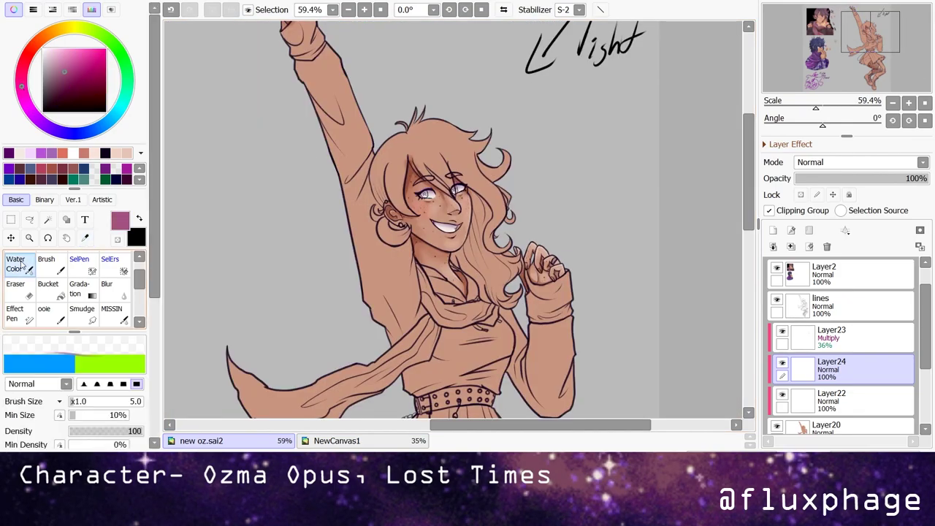
scroll(439, 190, up, 5)
mouse_move(321, 219)
mouse_down()
mouse_move(346, 218)
mouse_move(350, 227)
mouse_move(327, 235)
mouse_up()
mouse_move(566, 186)
mouse_down()
mouse_move(570, 208)
mouse_move(590, 187)
mouse_move(585, 158)
mouse_move(590, 208)
mouse_up()
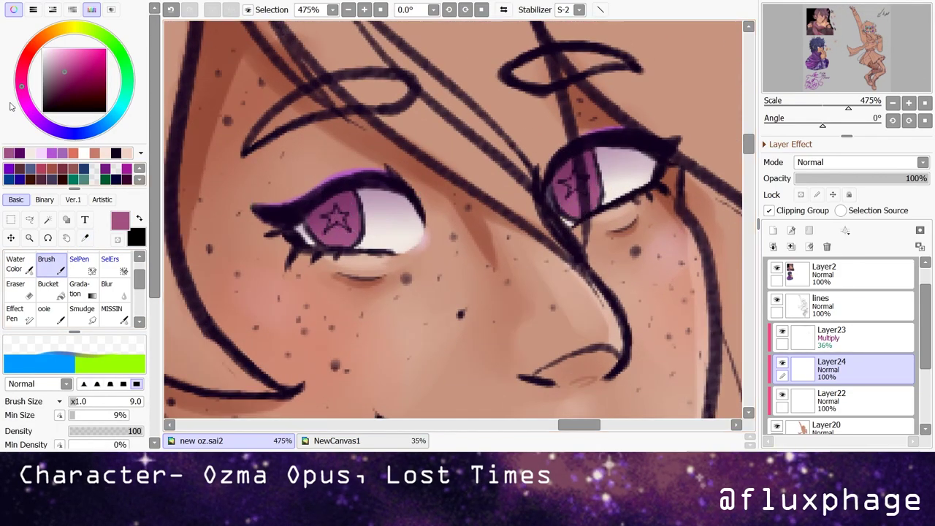
- Shade the upper part of both irises with a dark magenta using the Brush at size 9
alt+click(261, 203)
scroll(438, 219, down, 3)
scroll(594, 209, up, 3)
scroll(593, 209, up, 1)
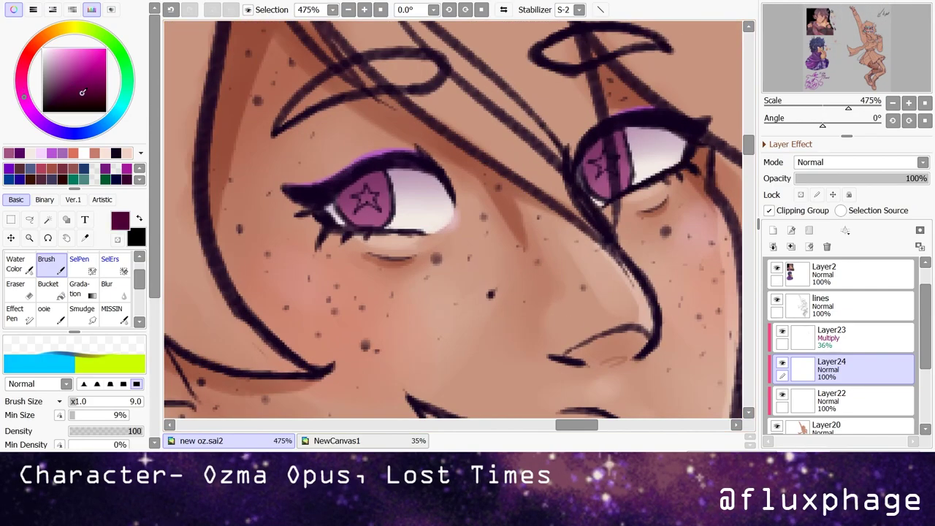
scroll(385, 212, up, 2)
drag(369, 215, 387, 175)
scroll(387, 197, down, 3)
drag(539, 191, 535, 192)
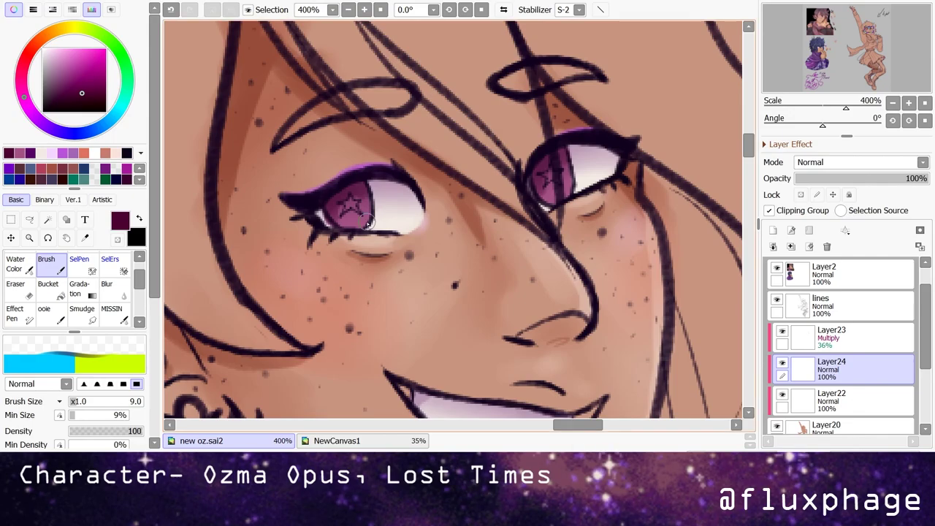
- Sample a light pink from the reference art, brighten it, and brush a highlight into the lower part of the irises
scroll(452, 219, down, 10)
click(398, 65)
scroll(398, 65, up, 10)
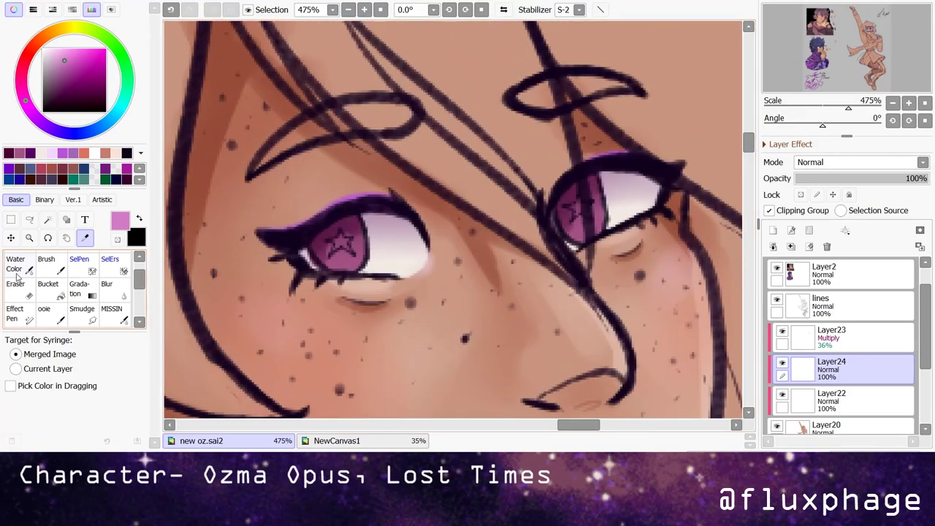
key(b)
click(65, 48)
scroll(598, 228, down, 1)
scroll(378, 291, down, 2)
scroll(378, 292, up, 2)
scroll(378, 291, up, 1)
- Colour the star pupils rosy pink with the Pencil at size 2.4
key(n)
scroll(498, 255, up, 1)
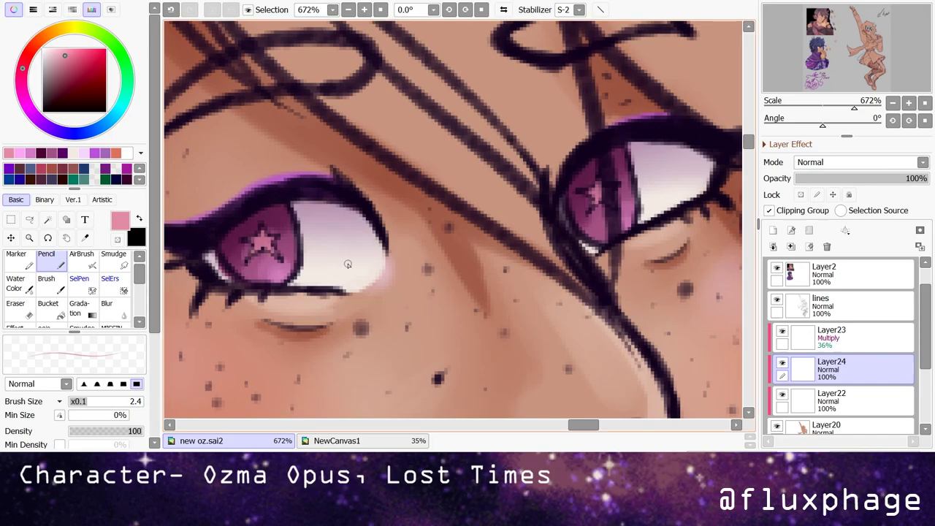
scroll(341, 169, down, 8)
scroll(341, 169, up, 8)
scroll(340, 169, down, 1)
scroll(642, 307, down, 2)
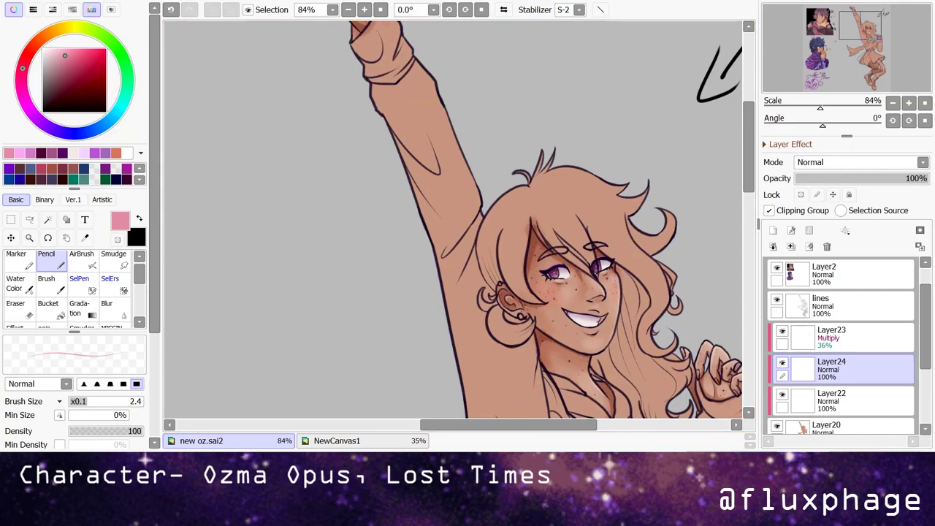
- Touch up the eyes and their upper lash lines with dark purple and bright pink using the Brush at size 3
scroll(482, 219, up, 2)
scroll(367, 263, up, 4)
alt+click(367, 263)
scroll(367, 263, down, 6)
scroll(446, 205, up, 5)
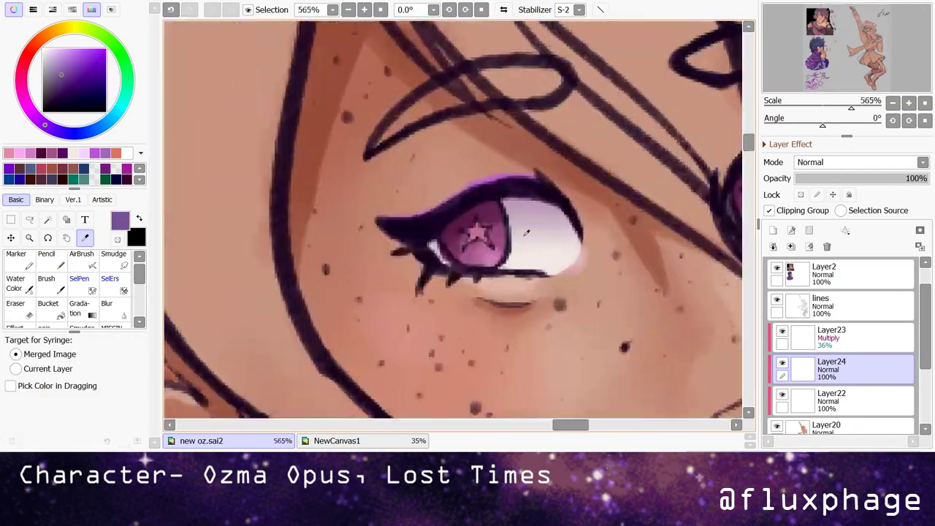
key(b)
alt+click(446, 206)
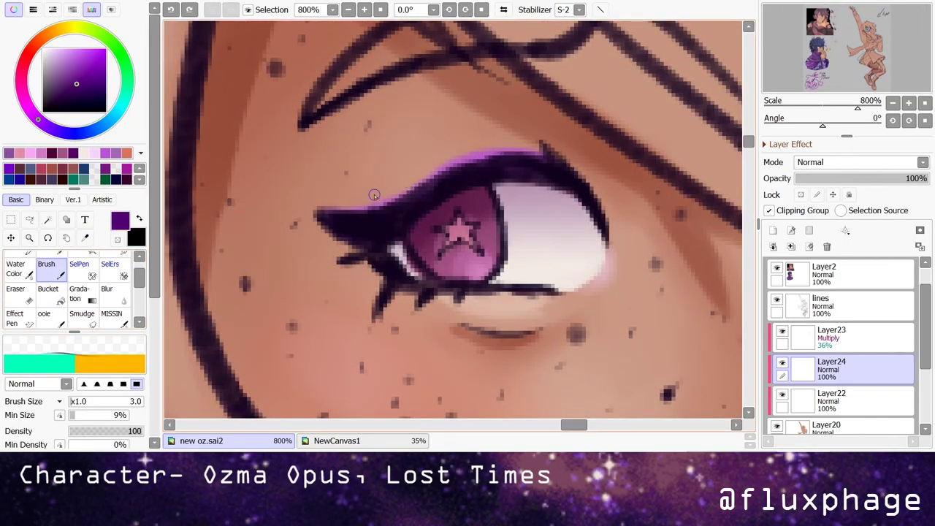
scroll(601, 212, down, 1)
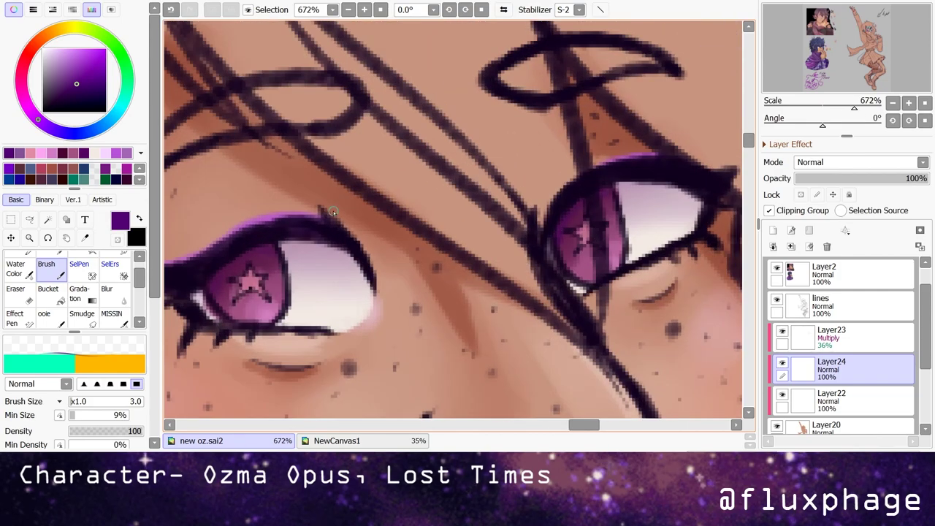
alt+click(358, 214)
scroll(552, 175, down, 4)
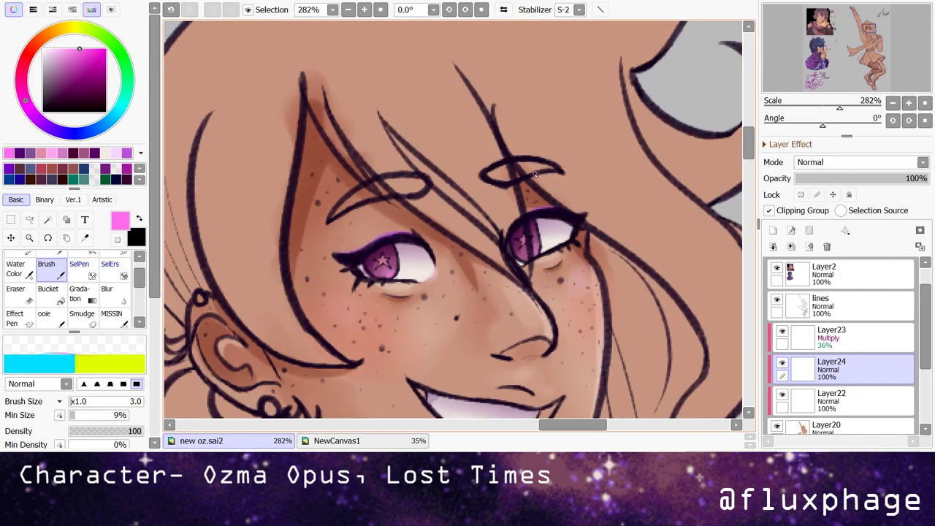
scroll(552, 175, down, 2)
- Merge the Multiply shadow layer and the iris layer down into Layer22
click(833, 336)
click(774, 246)
click(774, 247)
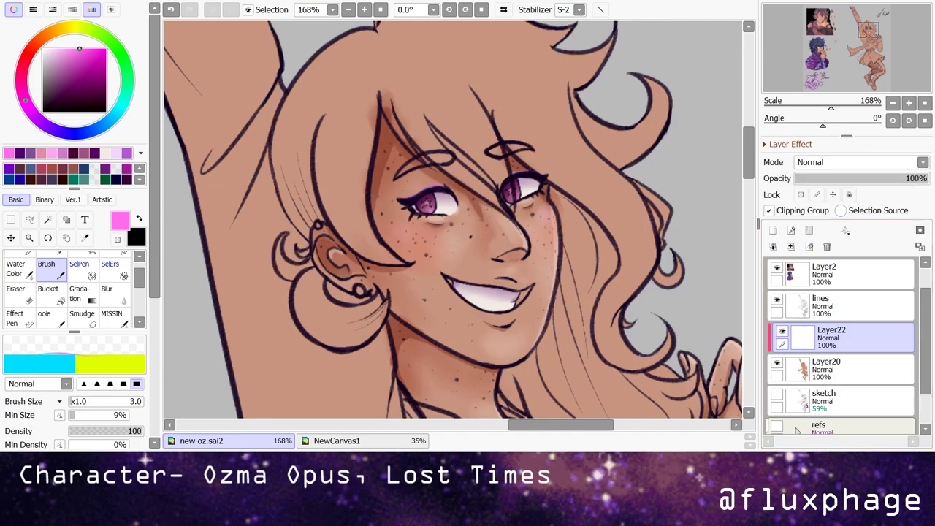
- Pick a deep orange-red and try tinting the upper lip with the Water Color brush at size 13
scroll(453, 219, down, 3)
drag(366, 219, 449, 261)
scroll(453, 219, up, 5)
click(29, 51)
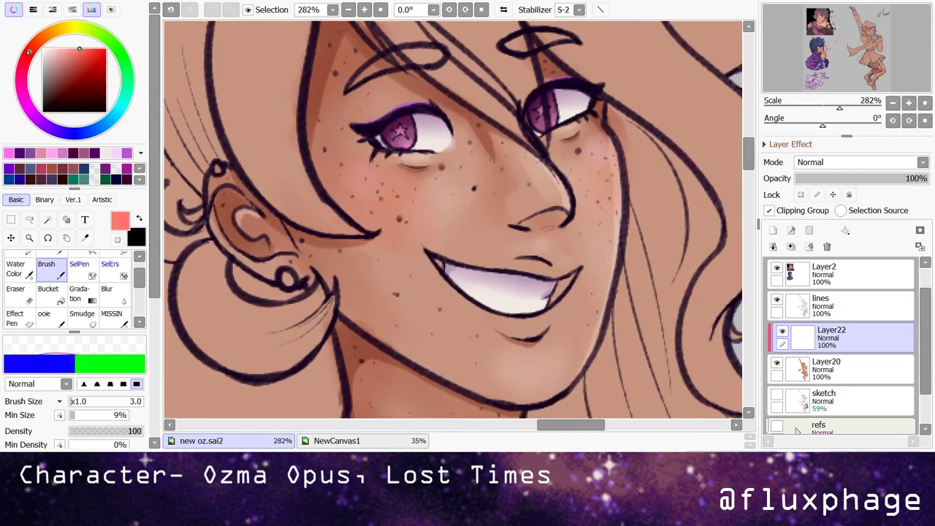
scroll(453, 219, up, 1)
click(15, 269)
click(33, 46)
click(85, 67)
drag(422, 250, 527, 261)
scroll(453, 219, down, 6)
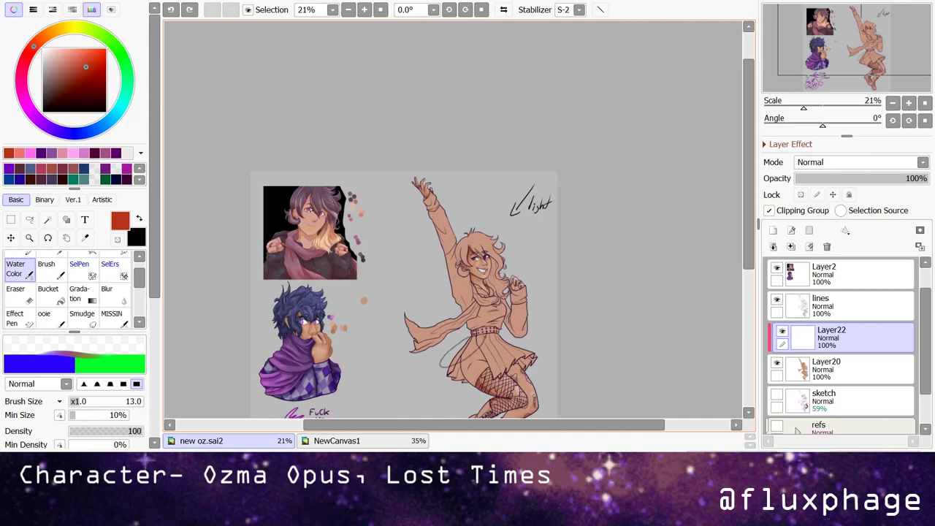
scroll(453, 219, up, 7)
- Tint the upper lip red with the MISSIN brush at size 8 and undo the last change
click(111, 314)
click(76, 406)
mouse_move(480, 264)
mouse_down()
mouse_move(395, 260)
mouse_move(483, 263)
mouse_move(497, 252)
mouse_up()
key(e)
key(e)
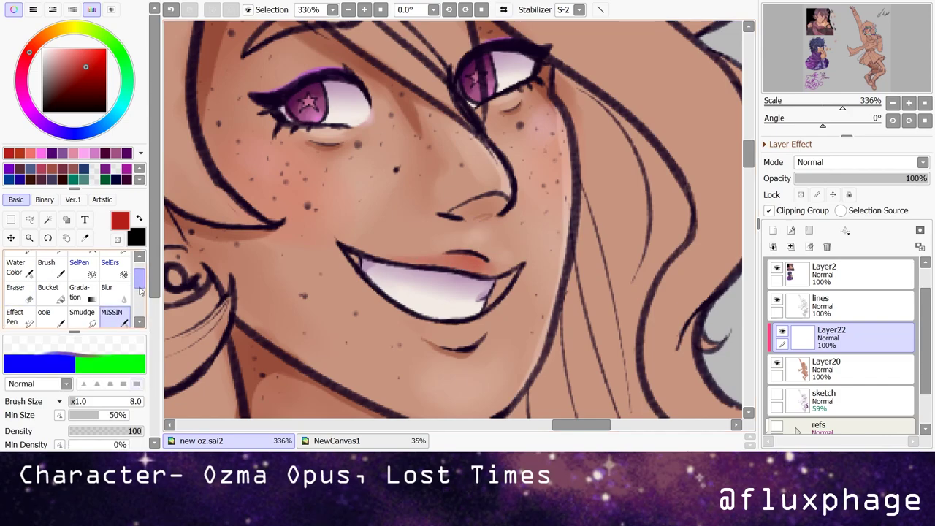
key(ctrl+z)
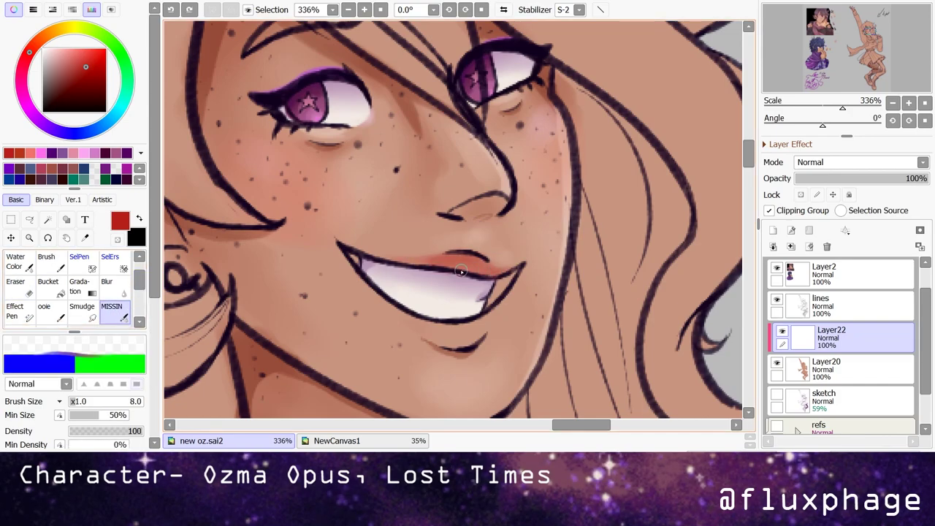
- Undo the red lip tint, sample a salmon skin tone and softly tint both lips with the MISSIN brush at size 7
key(ctrl+z)
alt+click(407, 214)
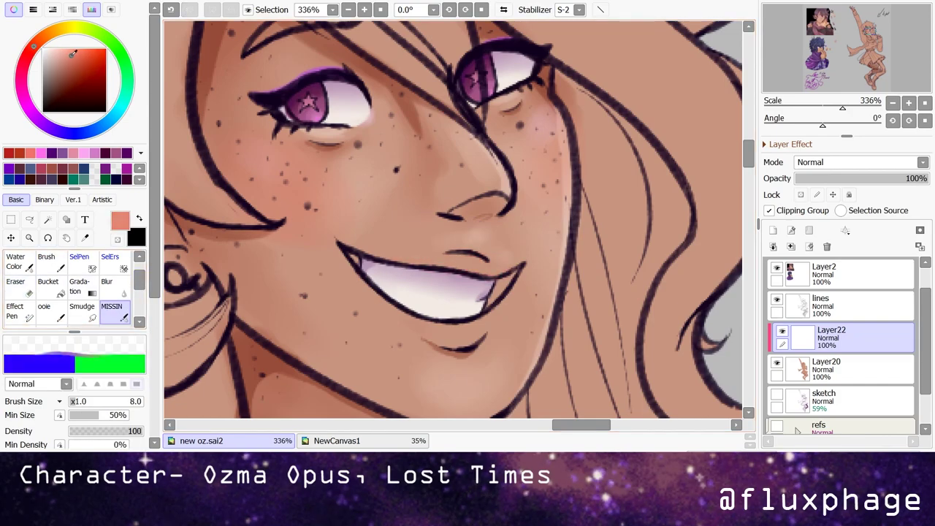
key(bracketleft)
alt+click(443, 266)
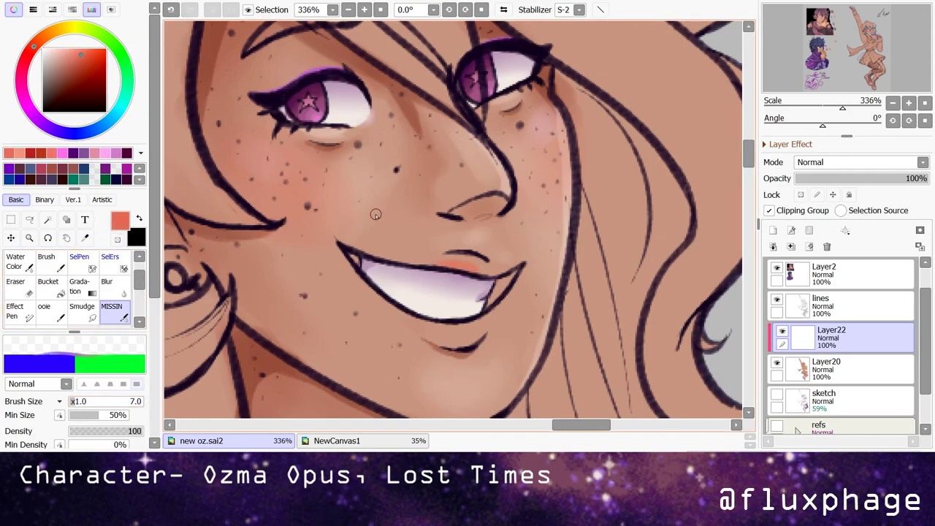
drag(467, 266, 420, 262)
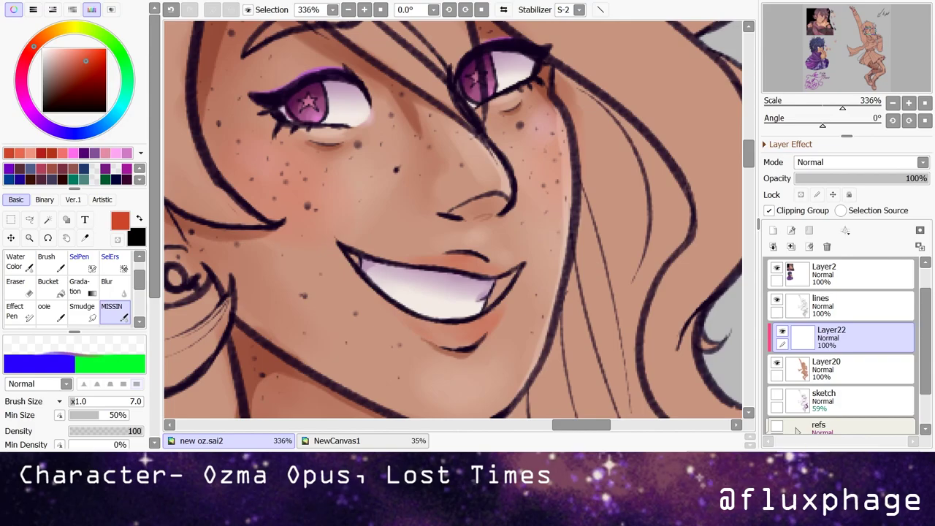
- Erase the excess tint beside the lower lip near the right corner of the mouth
scroll(497, 235, down, 10)
scroll(497, 236, up, 10)
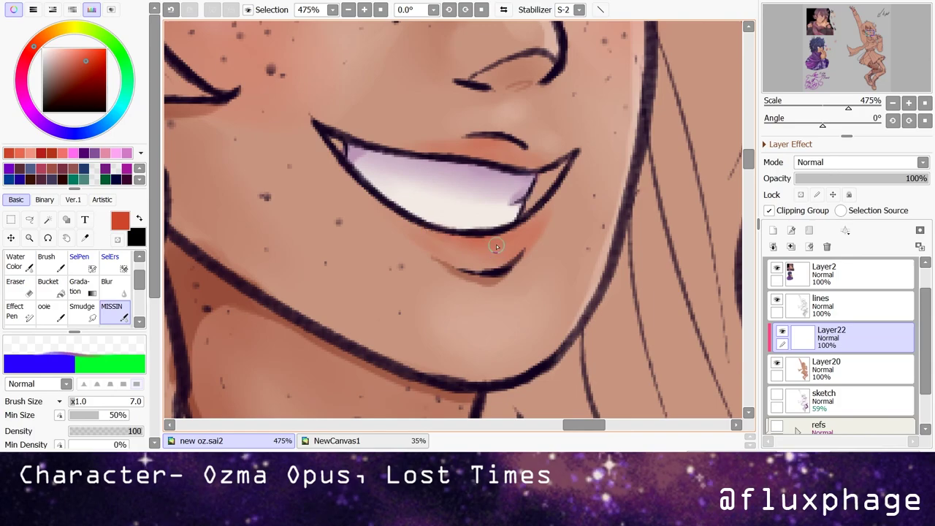
key(e)
drag(553, 213, 537, 237)
key(b)
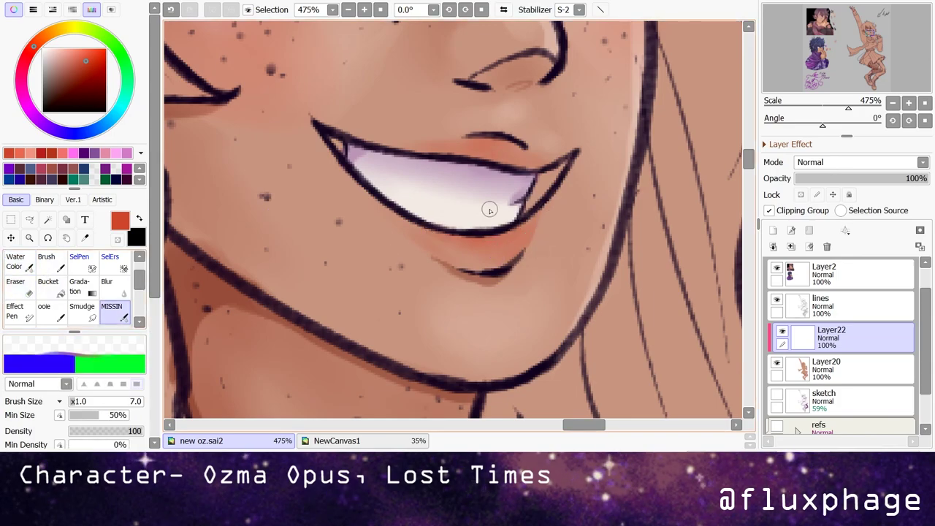
scroll(513, 146, down, 6)
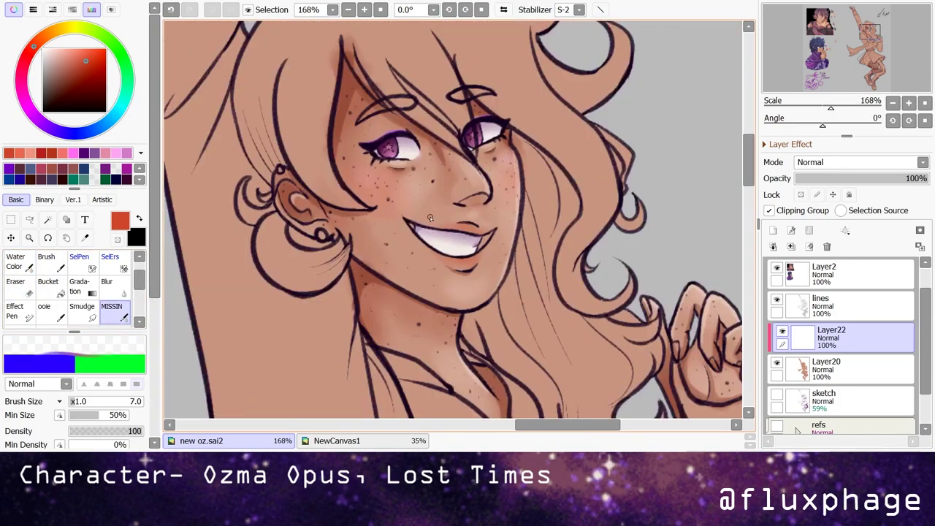
scroll(370, 313, up, 6)
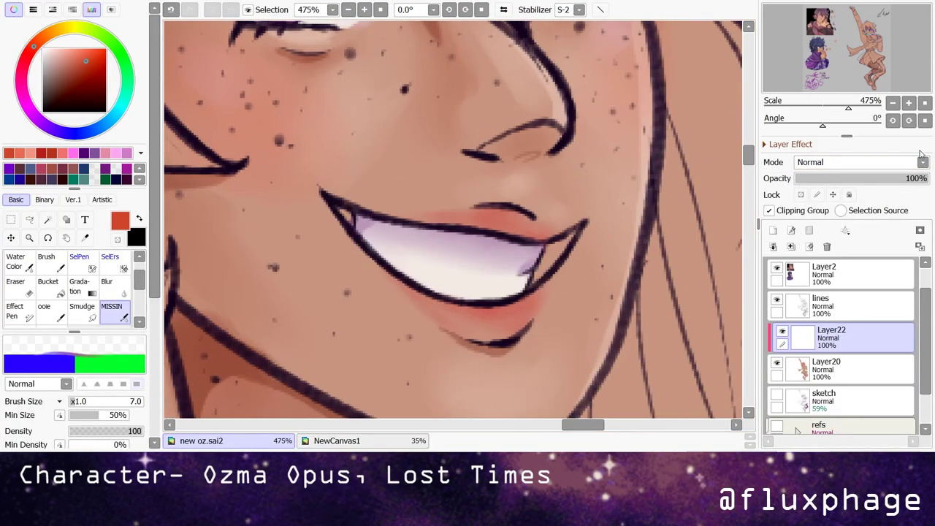
- Set the opacity of Layer22 to 70% to soften the lip tint
click(889, 183)
scroll(365, 271, down, 3)
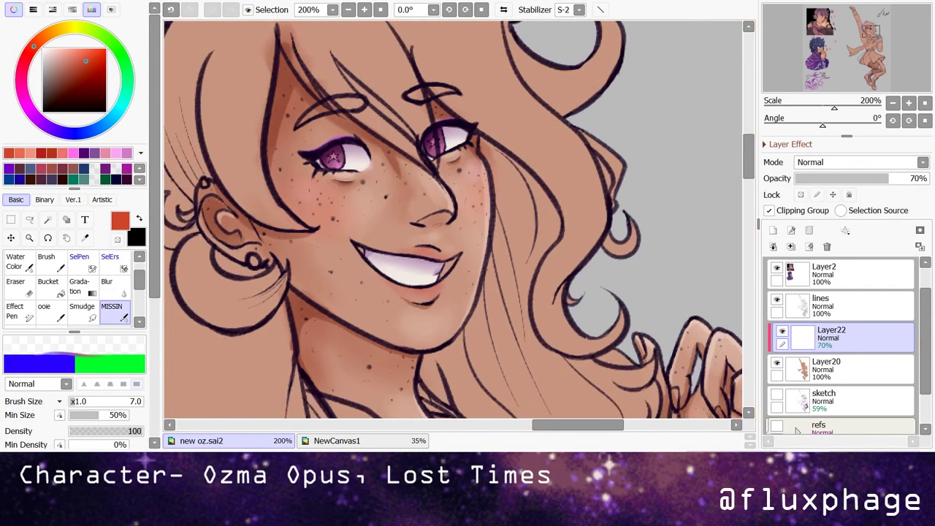
scroll(403, 294, down, 1)
scroll(403, 294, down, 11)
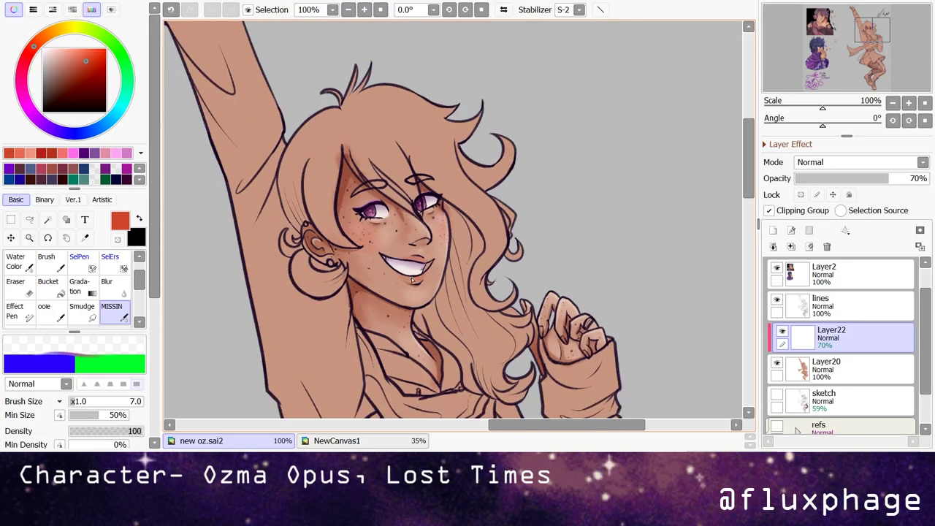
- Pick a muted purple for the hair, hide Layer20 and select the enclosed hair areas on the lines layer with the magic wand
scroll(461, 219, up, 2)
scroll(461, 219, down, 1)
scroll(461, 219, up, 4)
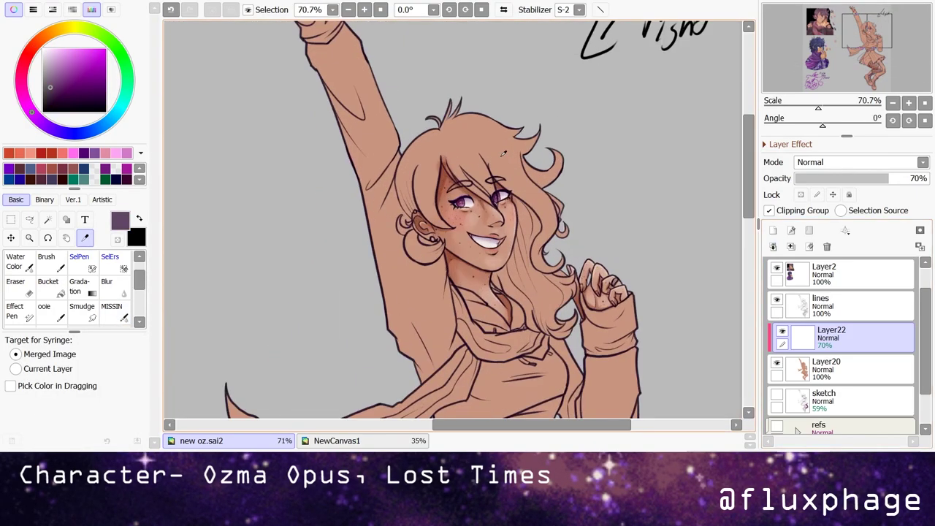
click(820, 306)
click(461, 137)
scroll(461, 136, up, 2)
click(776, 362)
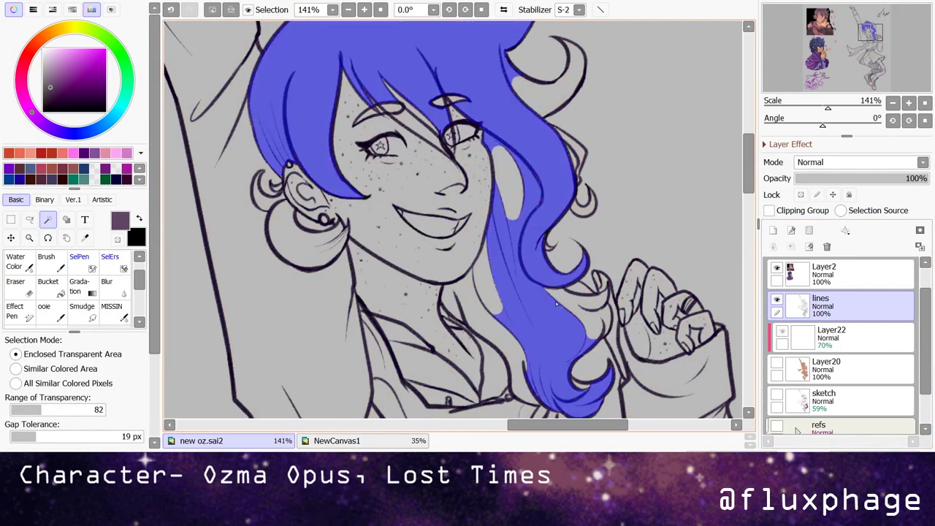
click(526, 342)
scroll(527, 343, down, 3)
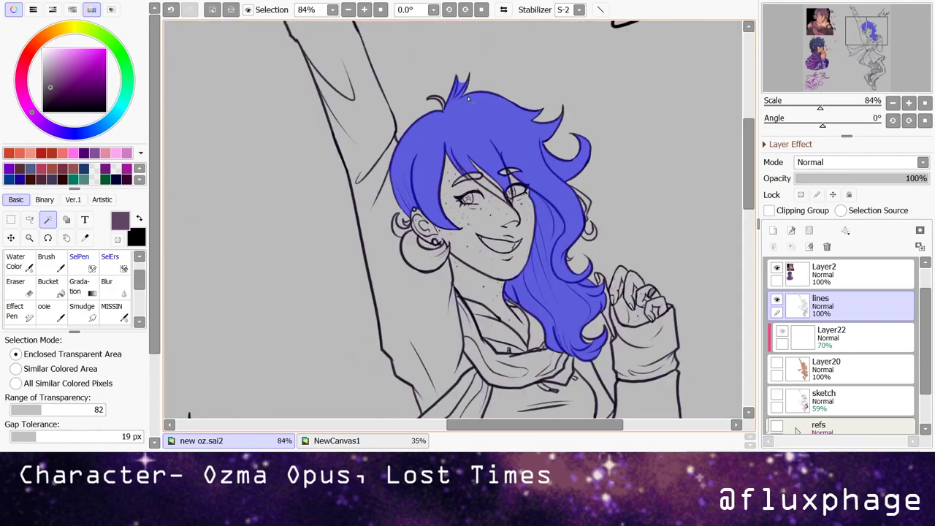
- Add the small tufts on top of the head to the hair selection using SelPen at size 9
scroll(526, 343, up, 6)
click(82, 257)
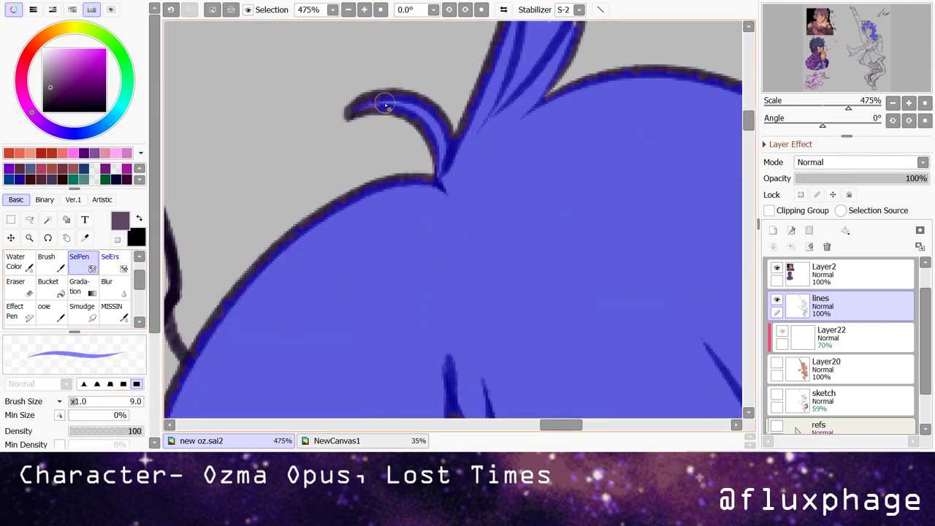
scroll(423, 132, up, 2)
key(e)
key(ctrl+z)
mouse_move(464, 256)
mouse_down()
mouse_move(495, 200)
mouse_move(493, 217)
mouse_move(493, 139)
mouse_up()
scroll(463, 257, down, 3)
- Add the remaining parts of the bangs and both eyebrows to the selection with SelPen
scroll(381, 257, up, 5)
key(e)
mouse_move(438, 305)
mouse_down()
mouse_move(381, 258)
mouse_move(504, 340)
mouse_up()
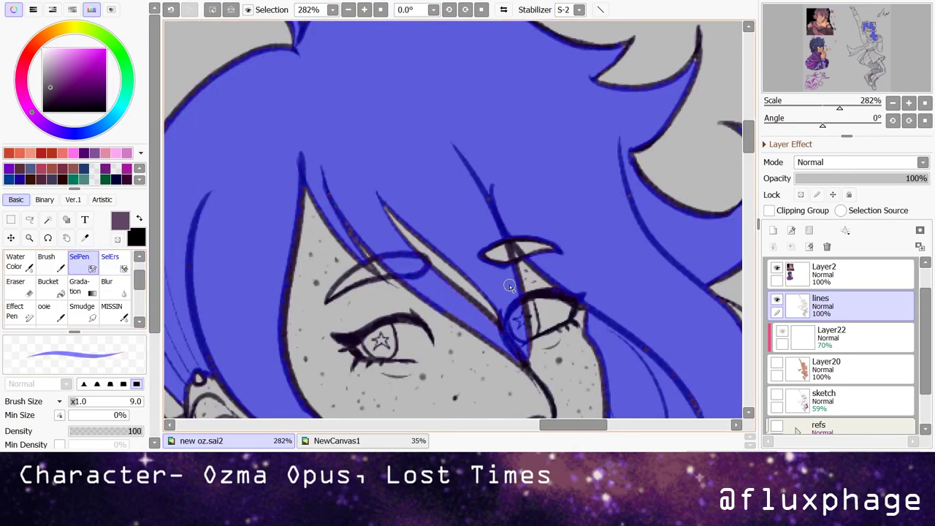
drag(510, 301, 492, 261)
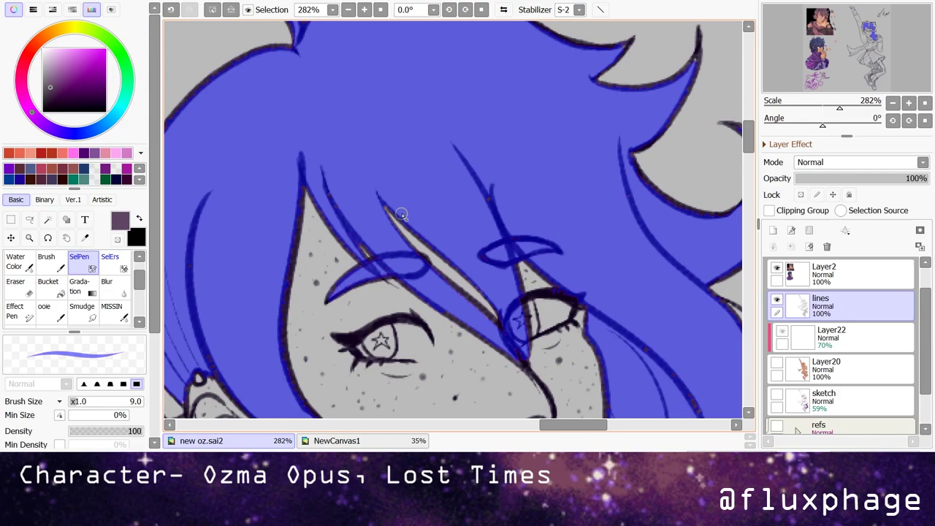
scroll(386, 222, up, 1)
mouse_move(269, 262)
mouse_down()
mouse_move(249, 321)
mouse_move(333, 331)
mouse_move(314, 351)
mouse_up()
- Add the bun and the small curls around the ear to the selection with SelPen
scroll(343, 357, down, 2)
mouse_move(339, 280)
mouse_down()
mouse_move(330, 197)
mouse_move(278, 314)
mouse_move(309, 303)
mouse_move(438, 306)
mouse_move(351, 269)
mouse_move(439, 271)
mouse_move(358, 349)
mouse_up()
scroll(358, 349, down, 4)
scroll(188, 241, up, 3)
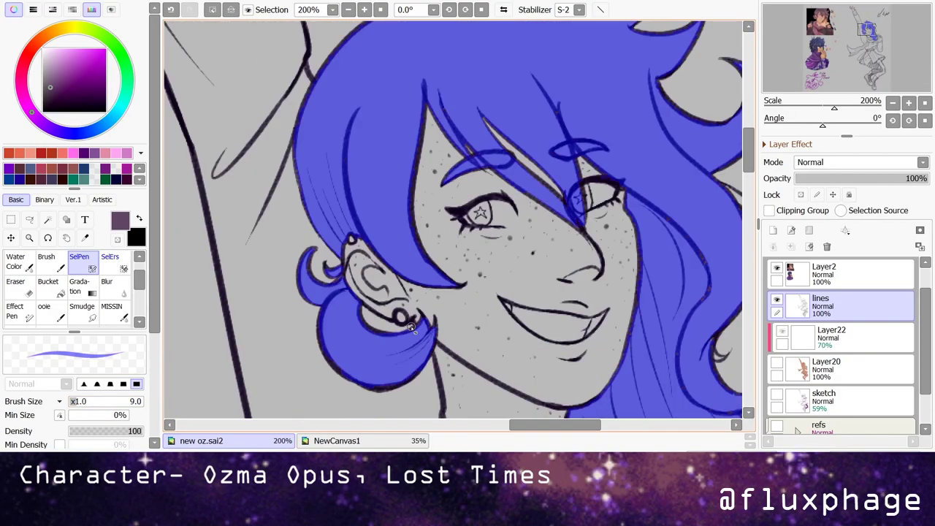
scroll(373, 286, down, 3)
- Complete the selection along the long wavy hair and its curled tips beside the raised hand using SelPen
scroll(389, 315, up, 4)
mouse_move(423, 141)
mouse_down()
mouse_move(494, 223)
mouse_move(488, 319)
mouse_up()
scroll(319, 142, down, 1)
scroll(255, 77, up, 1)
mouse_move(449, 287)
mouse_down()
mouse_move(484, 275)
mouse_move(504, 254)
mouse_up()
scroll(504, 254, down, 4)
scroll(374, 225, up, 1)
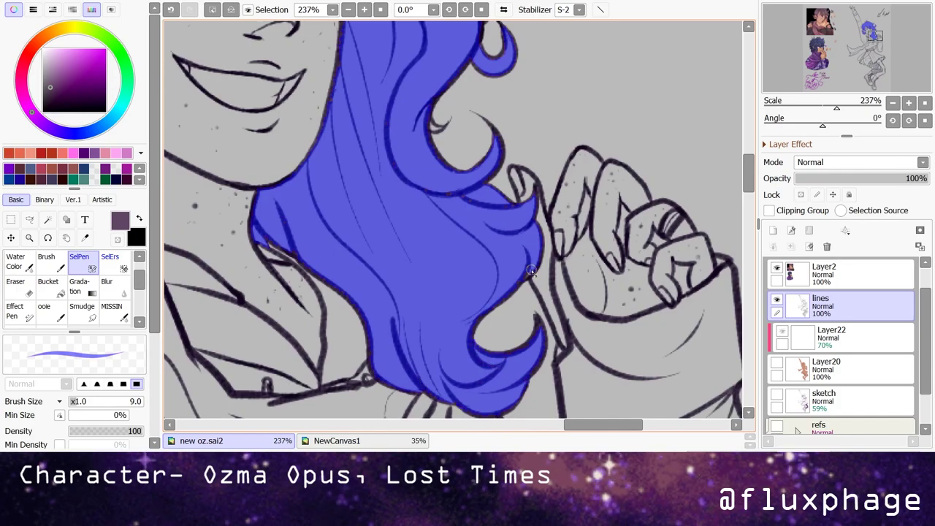
scroll(488, 160, up, 3)
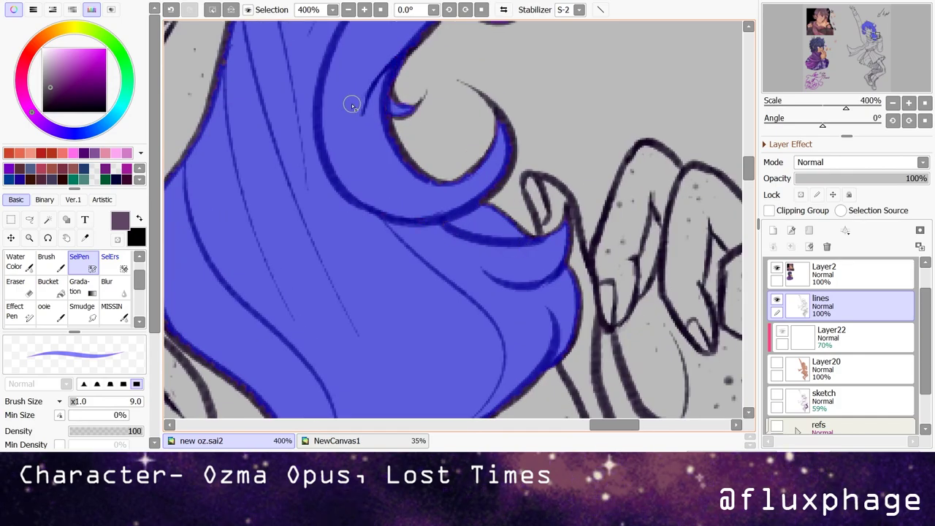
- Create a new layer above Layer22 and fill the selected hair with muted purple using the Brush at size 600
scroll(345, 130, down, 11)
key(b)
scroll(90, 186, down, 4)
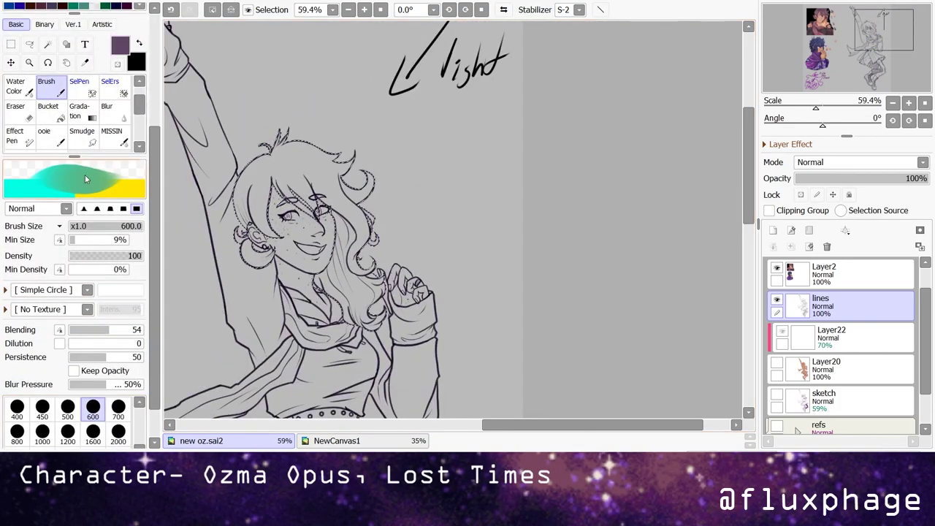
scroll(328, 219, up, 1)
key(e)
click(783, 333)
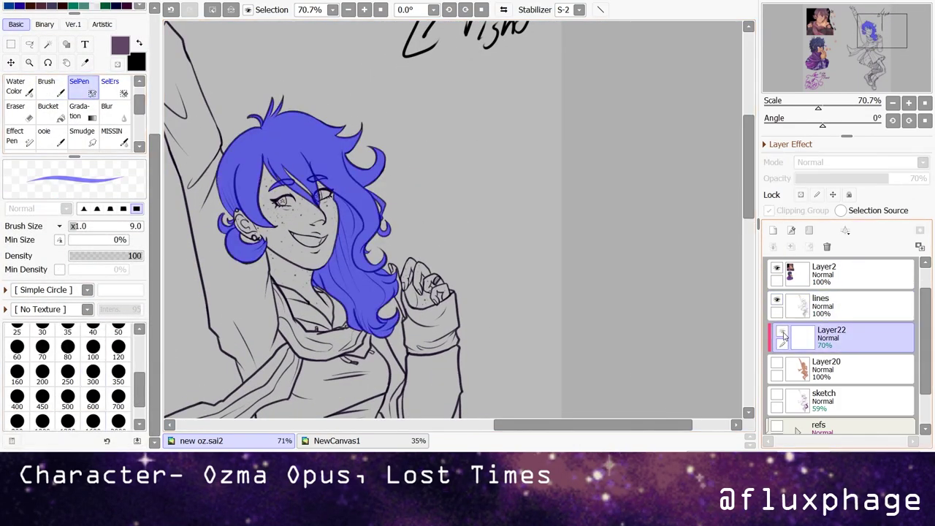
key(b)
click(773, 230)
mouse_move(307, 146)
mouse_down()
mouse_move(350, 241)
mouse_move(448, 204)
mouse_up()
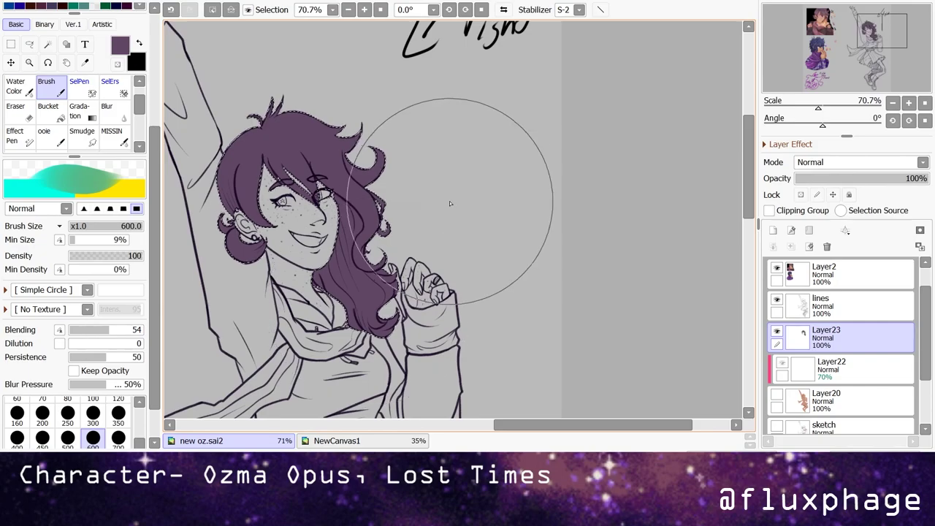
- Clear the selection, clip and transparency-lock the hair layer above Layer20, and shade its crown darker purple with MISSIN at size 87
scroll(284, 236, up, 3)
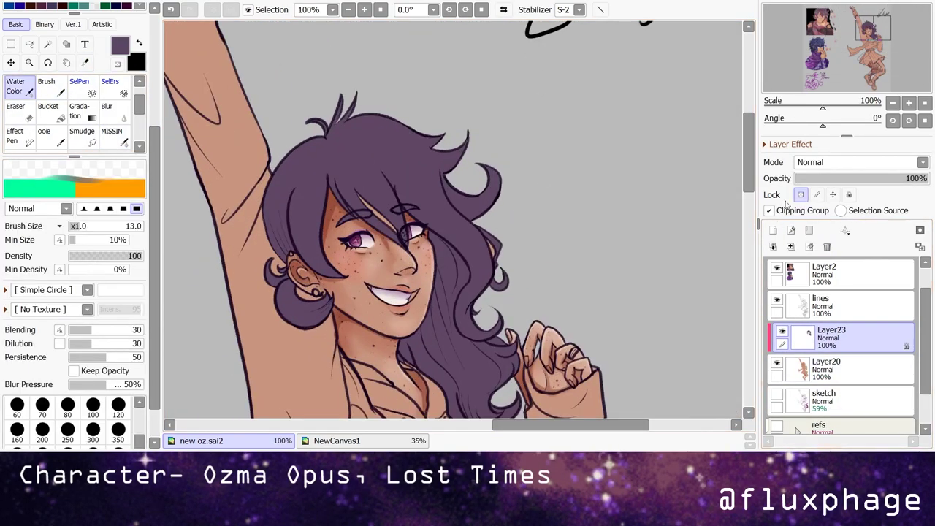
click(111, 135)
scroll(73, 219, up, 5)
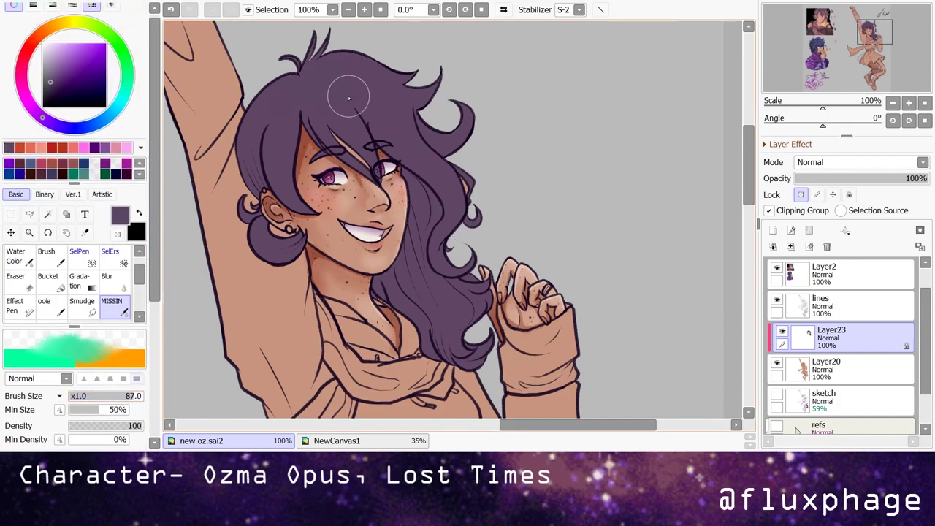
mouse_move(315, 129)
mouse_down()
mouse_move(373, 84)
mouse_move(437, 128)
mouse_up()
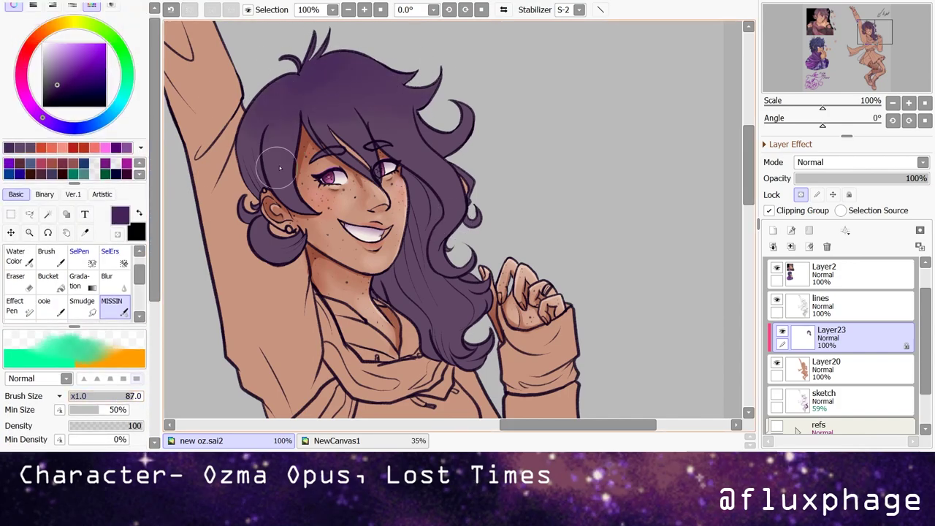
- Erase the skin colour from the gap behind the right-hand curl on Layer20 and touch up Layer23 there with the Brush
click(825, 365)
scroll(497, 269, up, 5)
click(16, 276)
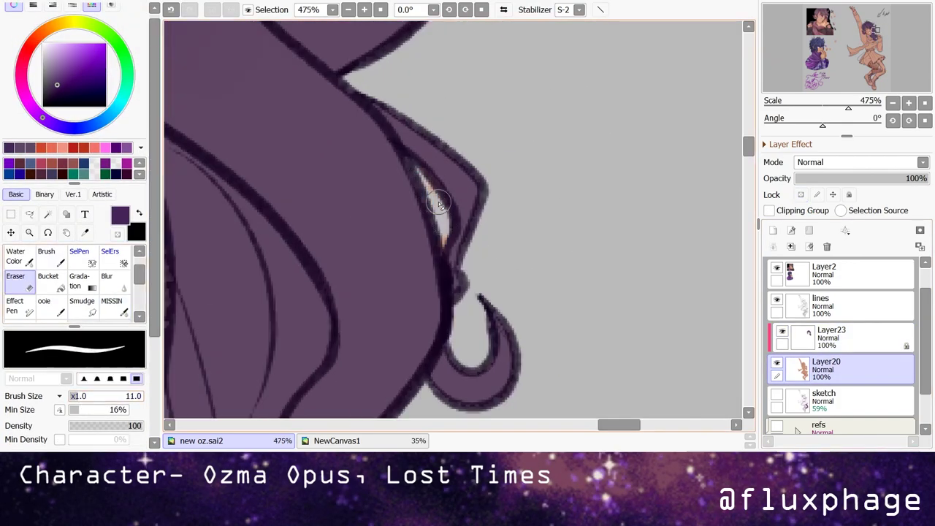
key(alt+Up)
key(b)
drag(461, 164, 471, 230)
scroll(397, 209, down, 5)
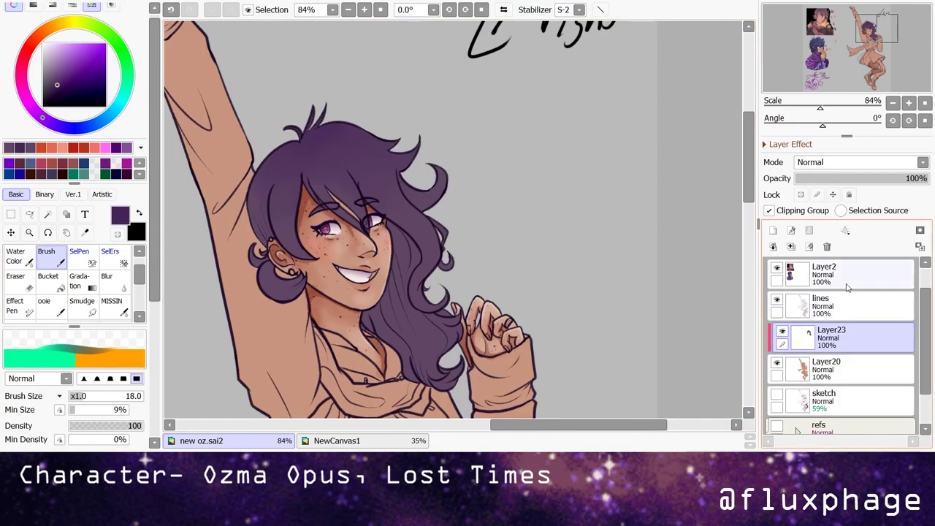
- Try shading the top of the hair with the MISSIN and Water Color brushes and undo the strokes
key(n)
key(c)
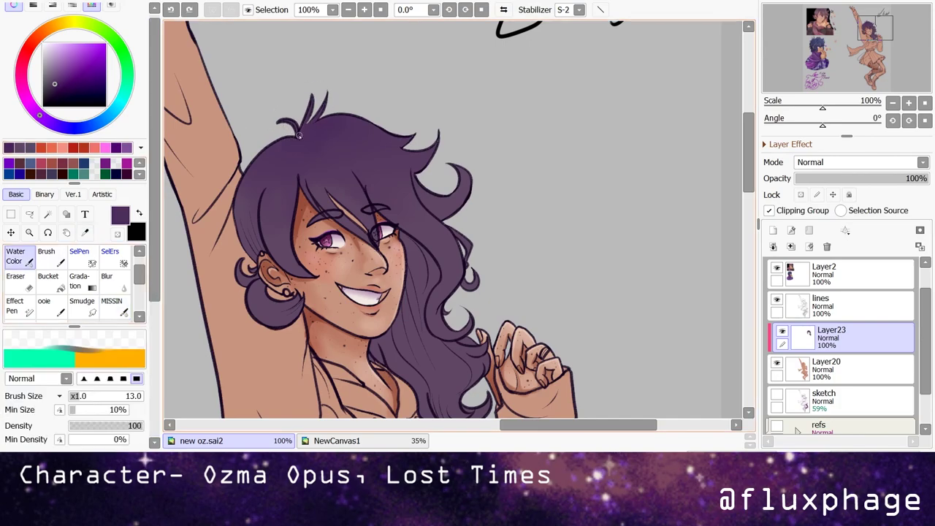
key(n)
key(ctrl+z)
- Pick a very dark purple and shade the crown and the hair beside the neck with the Water Color brush at size 65
alt+click(323, 140)
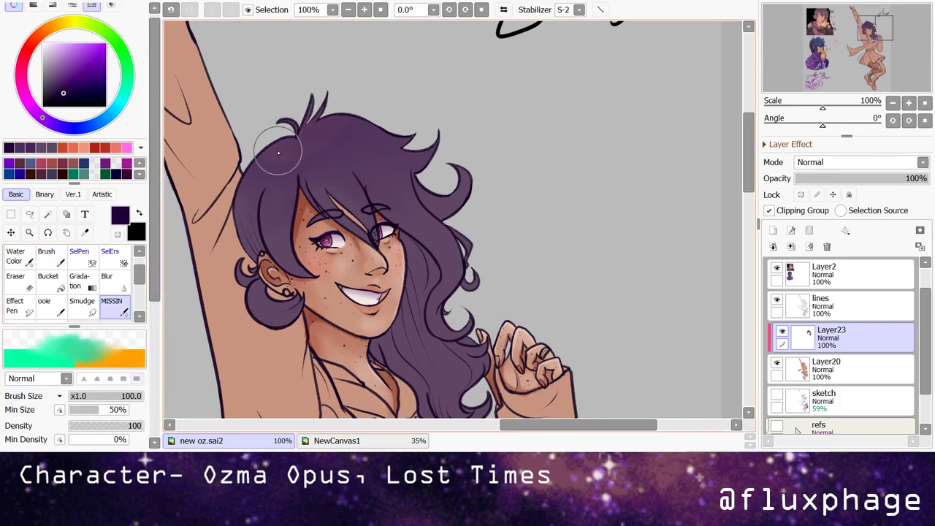
key(c)
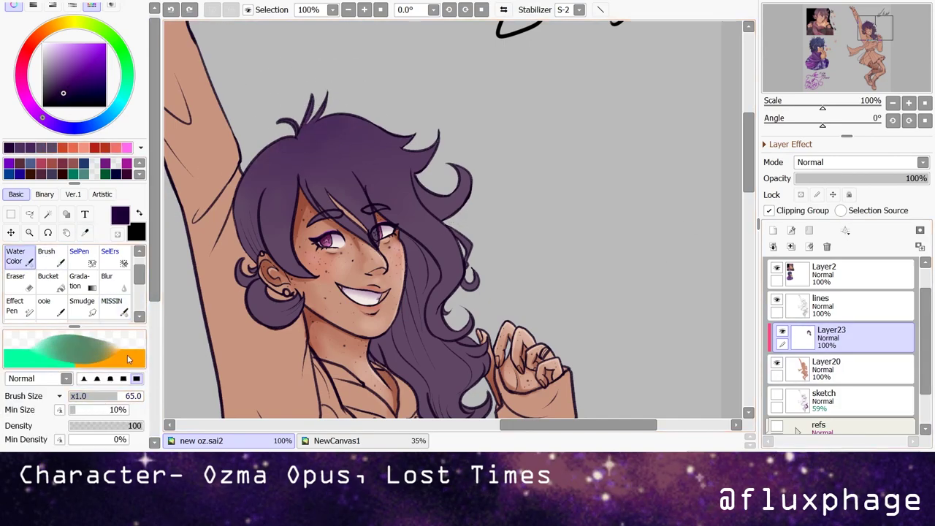
drag(358, 122, 296, 130)
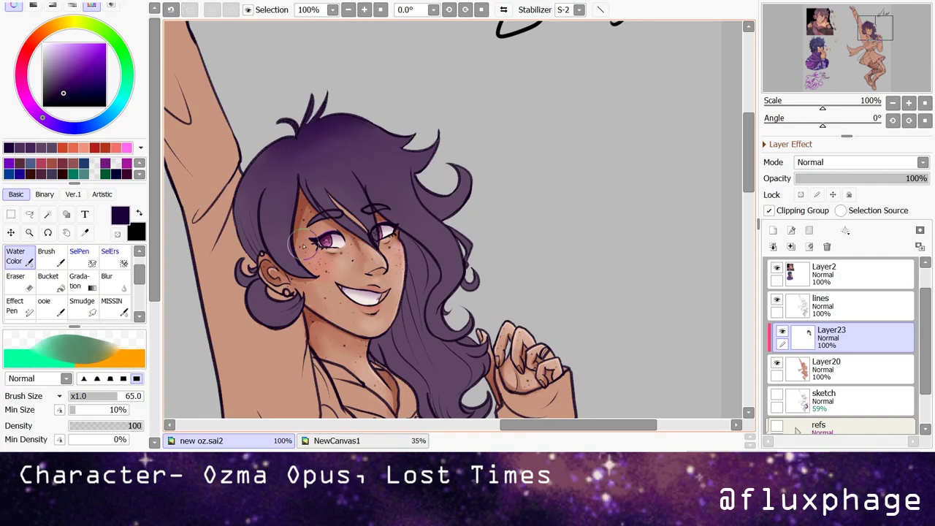
scroll(300, 255, up, 1)
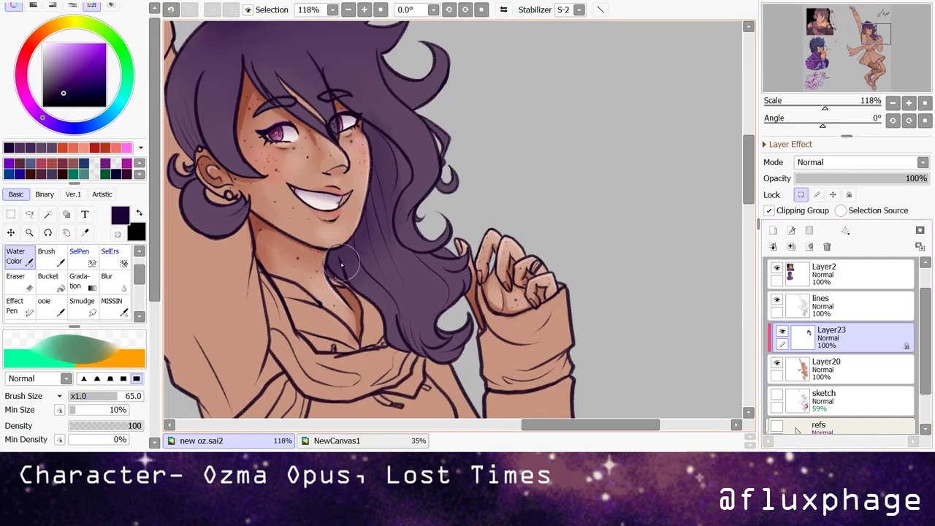
scroll(358, 266, down, 3)
scroll(255, 118, up, 2)
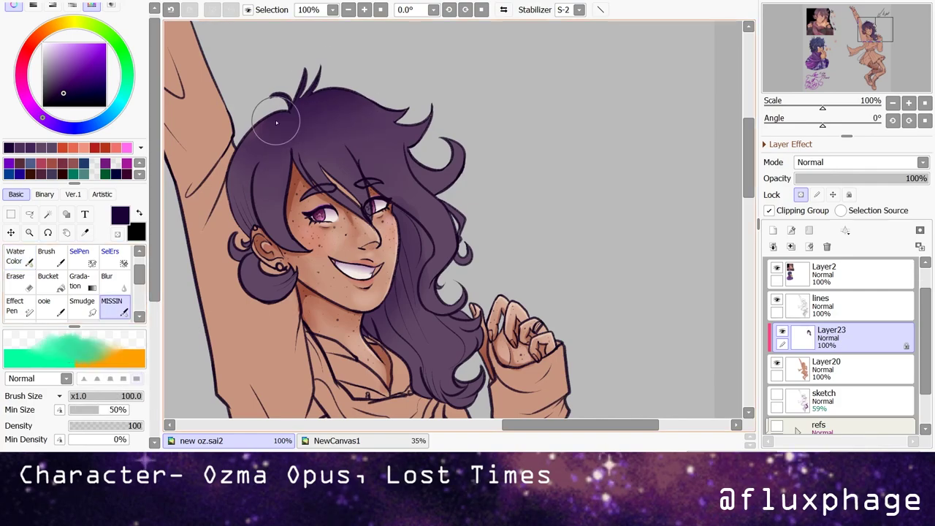
- Try reworking the upper hair edge with transparency unlocked and the Water Color brush at size 15, and undo the changes
key(ctrl+shift+l)
key(bracketleft)
key(bracketleft)
key(bracketleft)
key(bracketleft)
key(bracketleft)
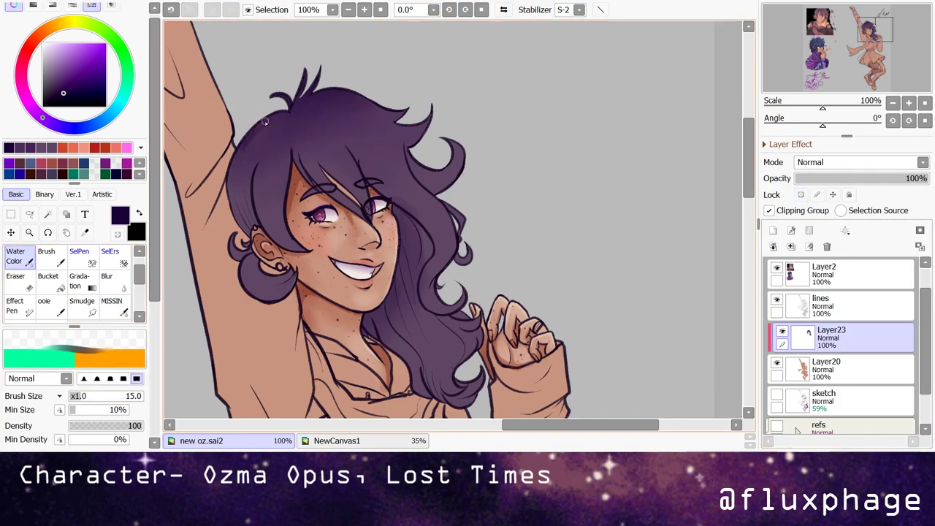
key(ctrl+z)
key(ctrl+z)
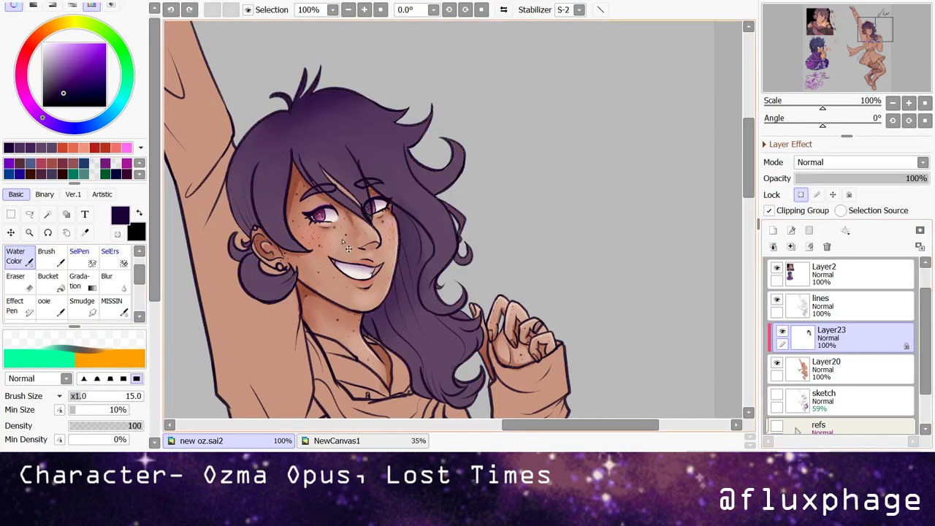
- Sample the dark mauve and peach colours from the reference portrait's hair and choose the Gradation tool
click(111, 305)
mouse_move(412, 234)
mouse_down()
mouse_move(399, 367)
mouse_move(285, 157)
mouse_up()
scroll(399, 367, down, 2)
scroll(285, 156, up, 3)
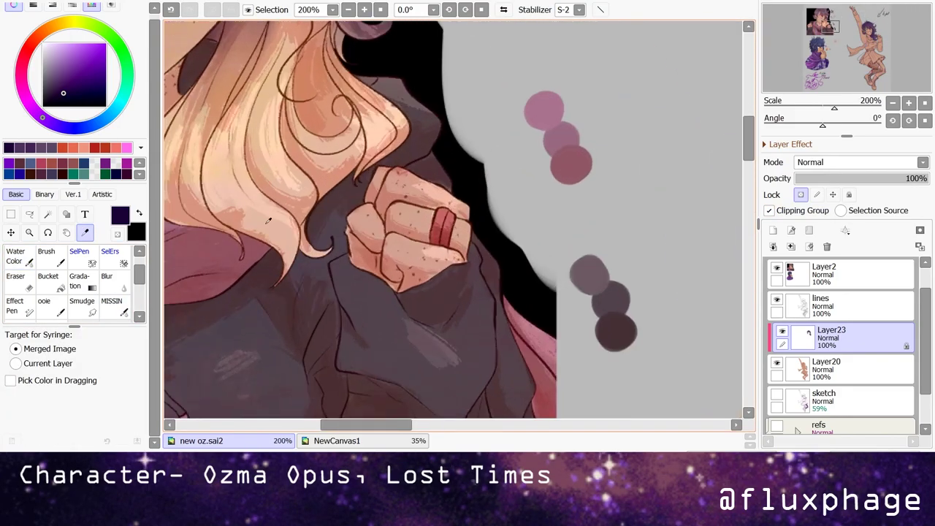
scroll(286, 156, down, 3)
scroll(286, 156, up, 5)
click(354, 125)
click(80, 281)
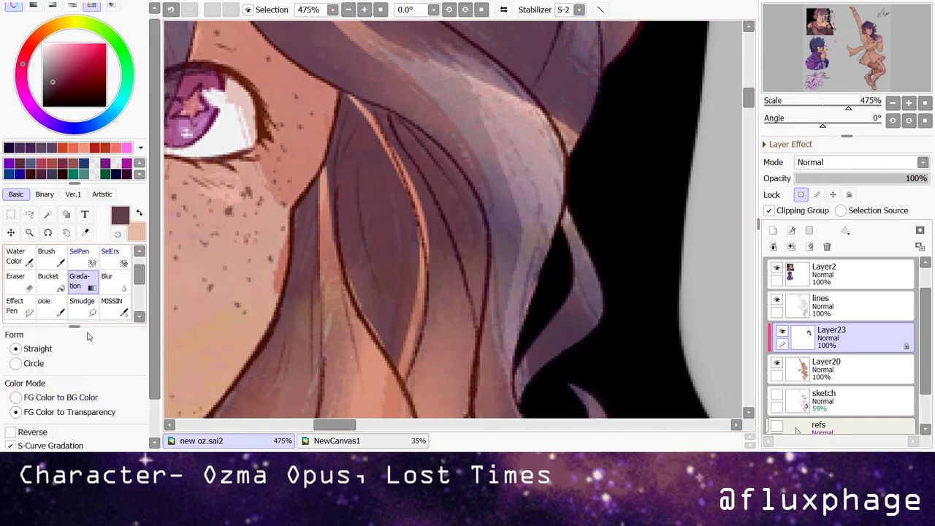
- Try gradients of the sampled hair colours across the hair on Layer23 and undo them
scroll(365, 219, down, 5)
drag(657, 219, 324, 136)
drag(423, 71, 540, 321)
drag(443, 104, 563, 360)
key(i)
scroll(468, 219, down, 3)
key(ctrl+z)
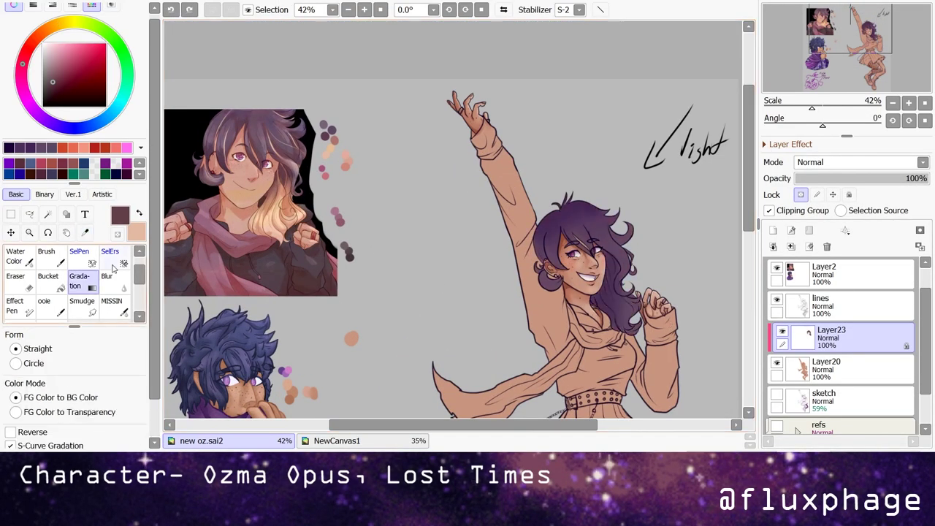
- Apply a peach-to-transparency gradient from the long hair's tips up toward the eye on Layer23
key(x)
scroll(657, 350, up, 5)
drag(576, 305, 504, 126)
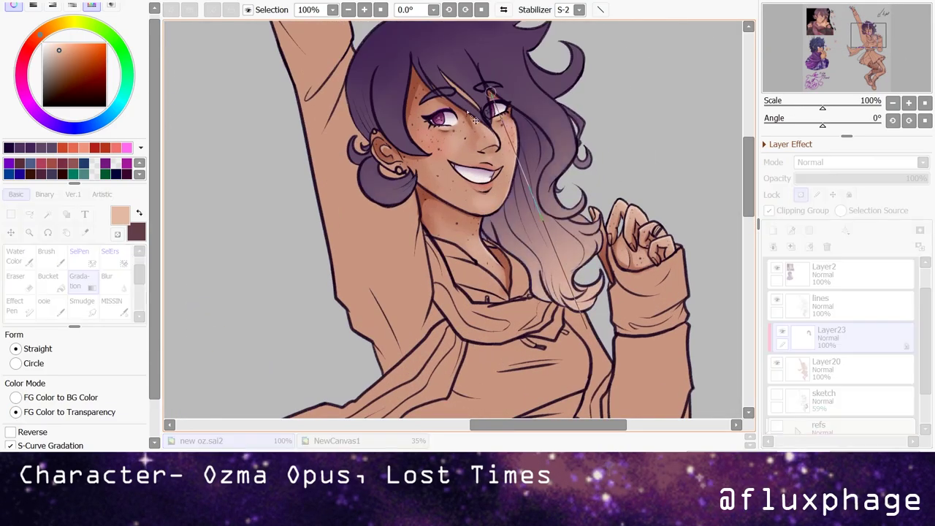
- Sample the dusty brown-pink swatch and blend it through the middle of the long hair with the Water Color brush at size 57
scroll(467, 219, down, 5)
key(i)
scroll(307, 211, up, 5)
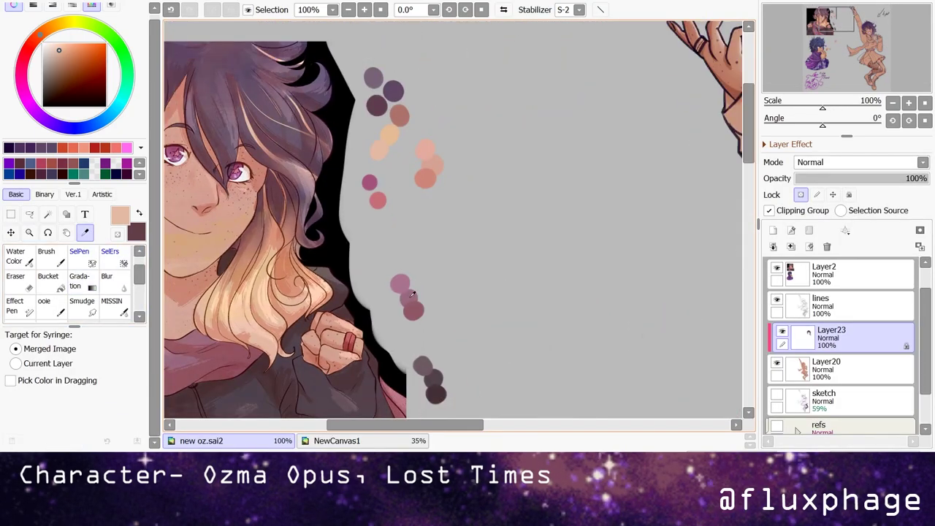
click(376, 200)
scroll(467, 219, down, 3)
key(b)
scroll(476, 193, up, 4)
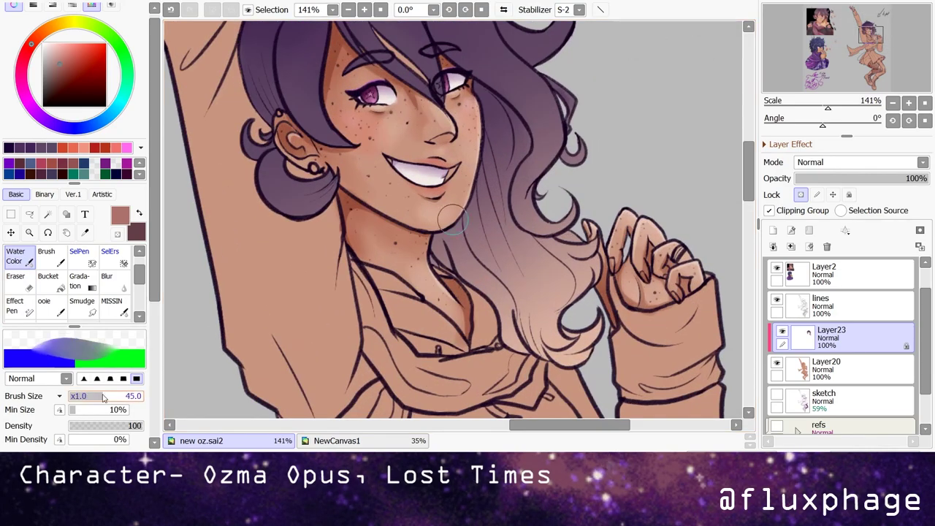
drag(510, 255, 525, 300)
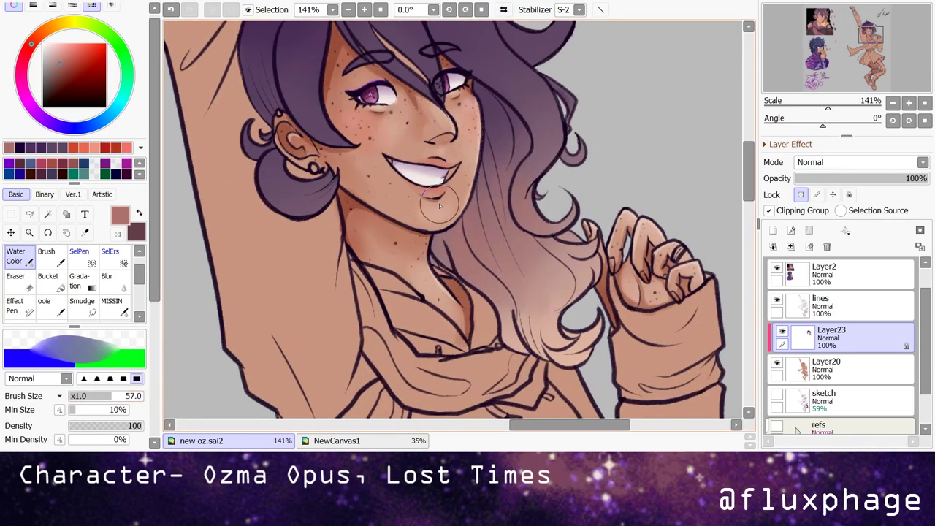
scroll(331, 306, down, 2)
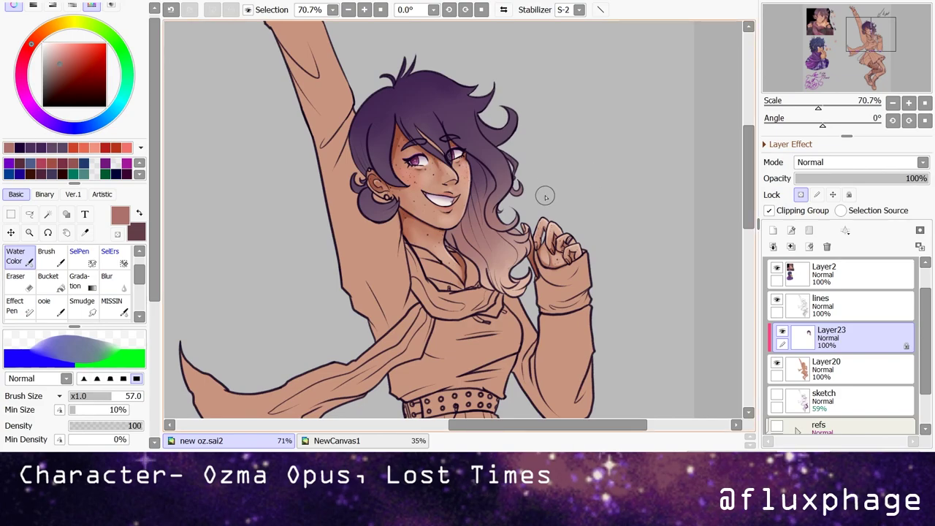
- Sample the reference's light golden hair tone and brush it over the lower hair ends with the MISSIN brush at size 100
scroll(543, 194, up, 3)
scroll(484, 213, down, 10)
scroll(485, 212, up, 4)
scroll(484, 213, up, 10)
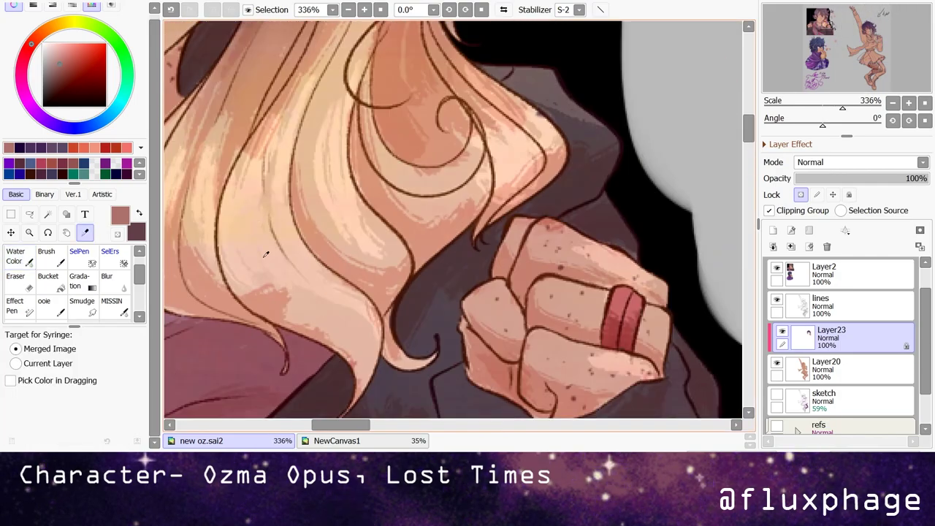
alt+click(467, 219)
scroll(438, 212, down, 7)
scroll(439, 212, down, 2)
scroll(415, 209, up, 3)
drag(415, 209, 438, 271)
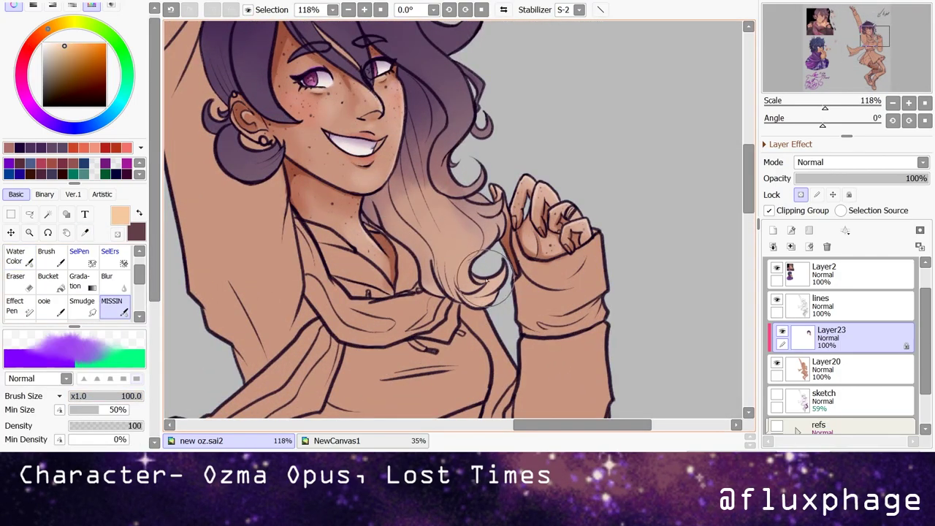
- Sample the reference's dark mauve, pick a plum tone and tint the bangs and outer curls with the MISSIN brush
scroll(438, 270, down, 9)
scroll(271, 209, up, 7)
scroll(509, 150, down, 2)
scroll(438, 182, up, 4)
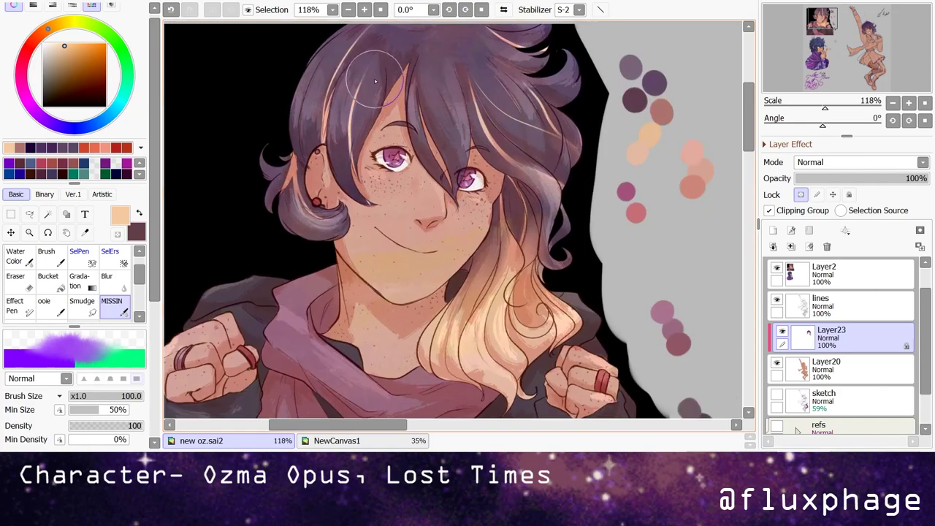
alt+click(375, 125)
scroll(376, 125, down, 7)
scroll(549, 163, up, 7)
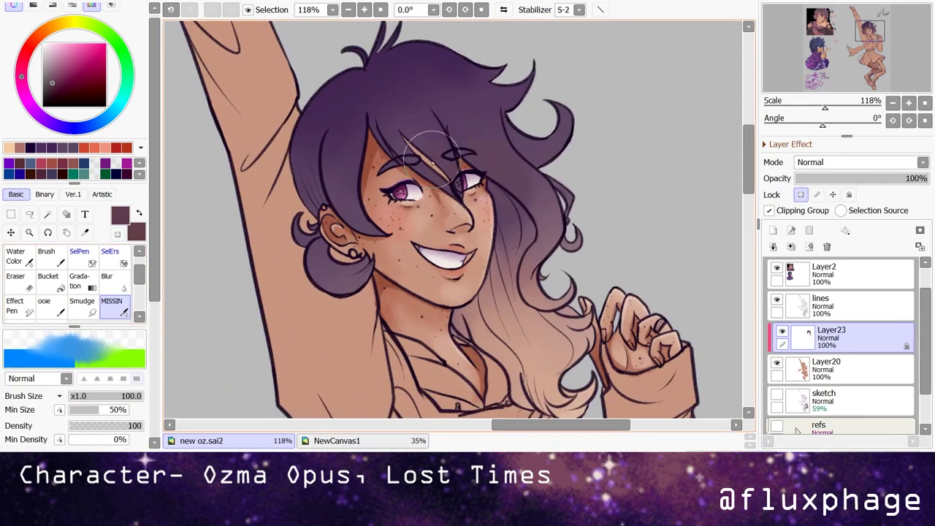
alt+click(337, 179)
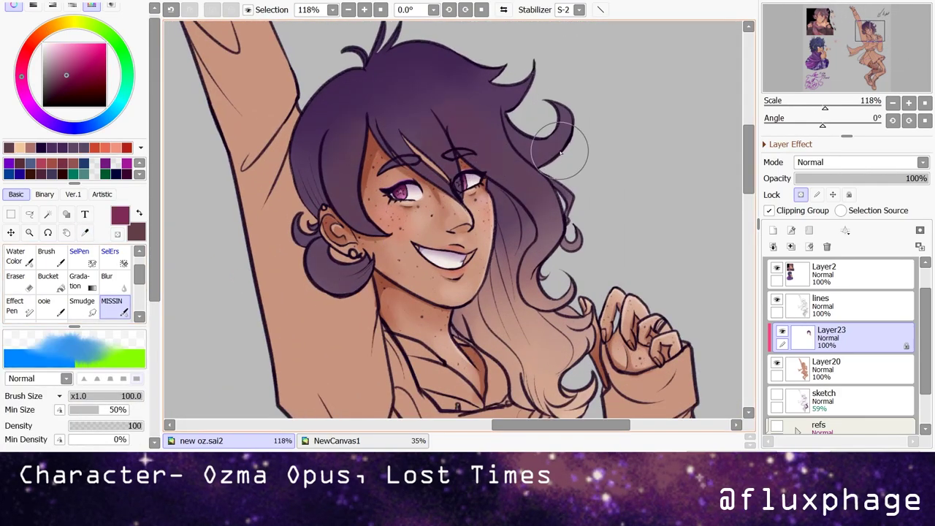
drag(599, 228, 551, 227)
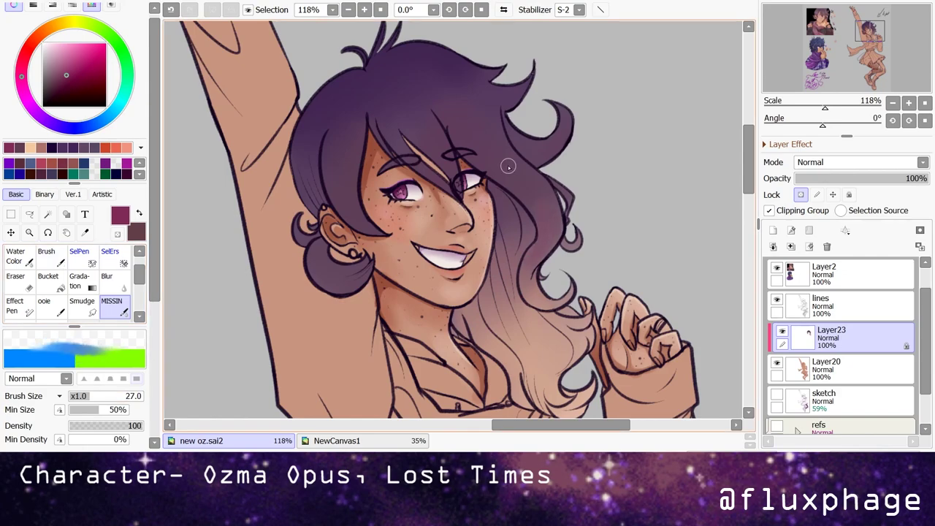
- Release Layer23 from its clipping group and unlock its transparency
scroll(478, 131, down, 2)
key(ctrl+alt+g)
scroll(450, 199, down, 4)
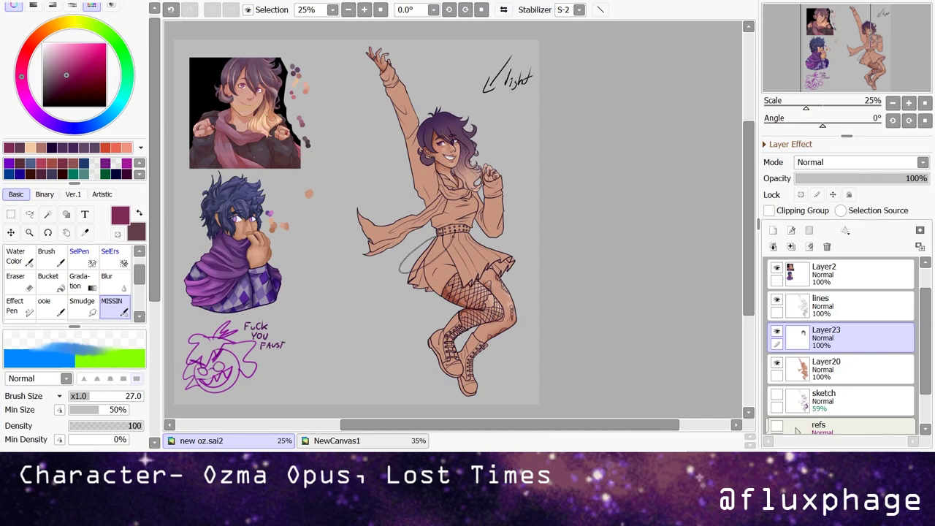
scroll(349, 217, up, 6)
scroll(372, 261, down, 6)
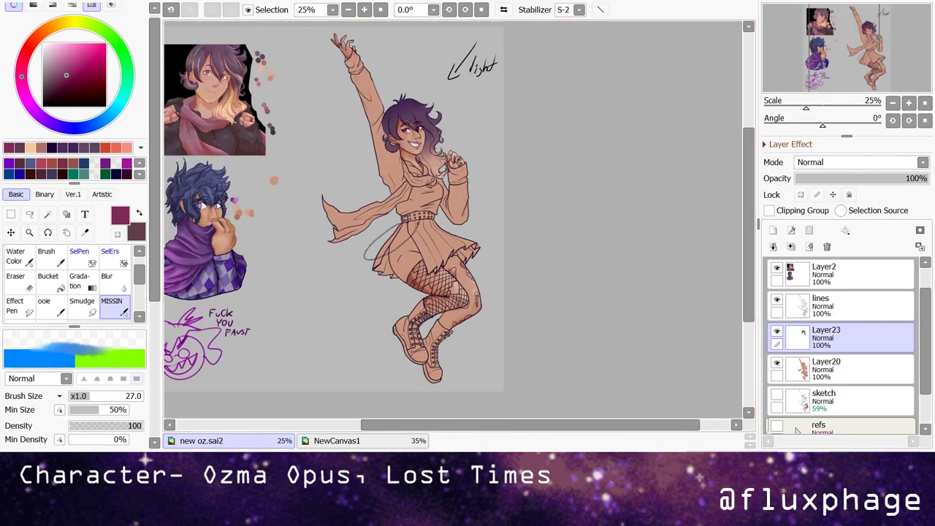
scroll(447, 283, up, 1)
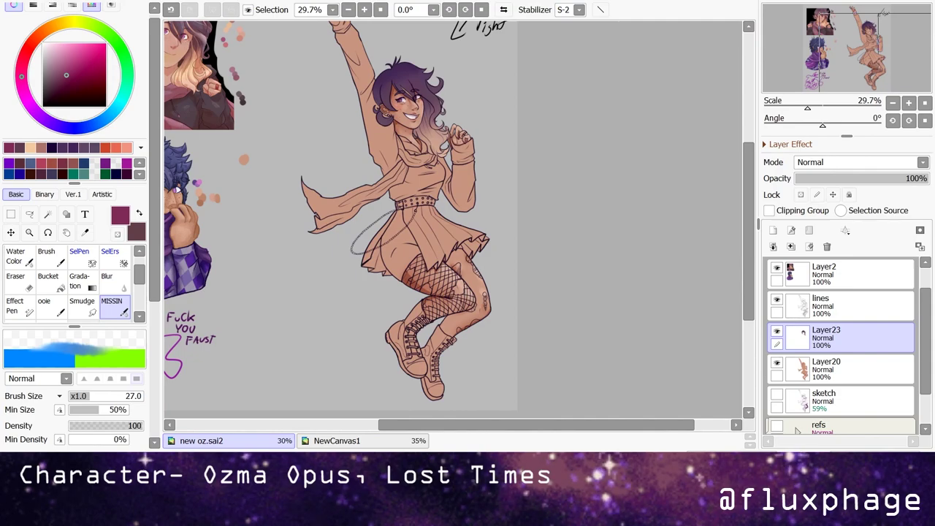
scroll(309, 250, down, 1)
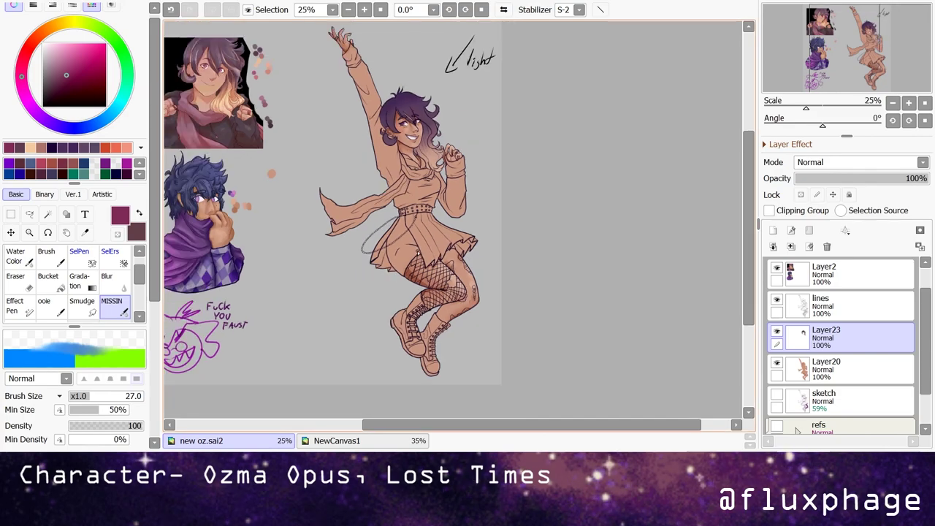
scroll(309, 250, up, 2)
scroll(310, 249, down, 2)
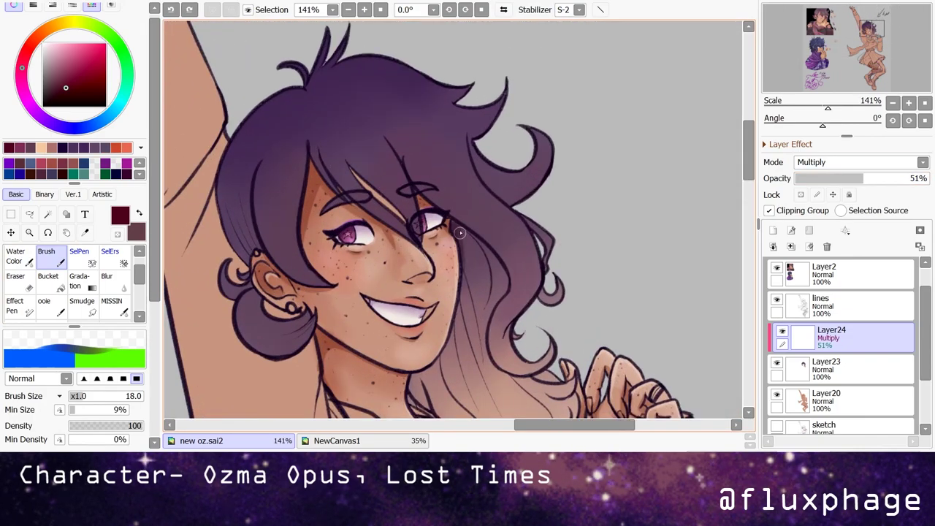
- Shade the back edge of the crown on the clipped Multiply Layer24, shift the shadow to dark maroon and set the layer's opacity to 50%
scroll(298, 212, up, 1)
mouse_move(251, 103)
mouse_down()
mouse_move(208, 241)
mouse_move(240, 96)
mouse_move(285, 69)
mouse_up()
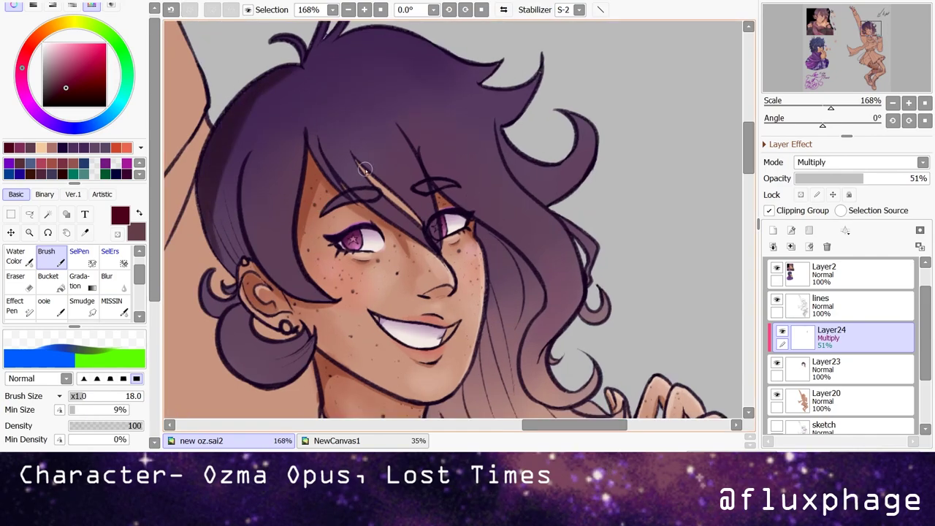
alt+click(222, 138)
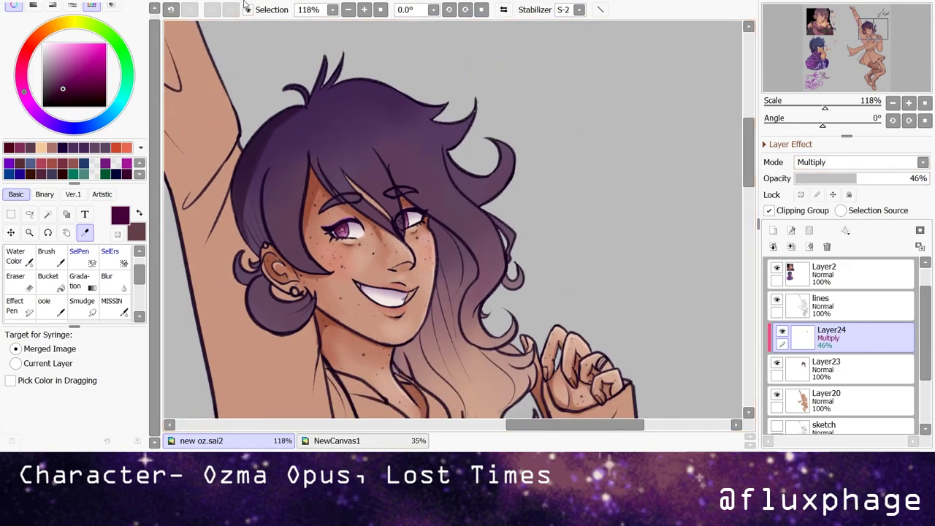
drag(312, 352, 417, 333)
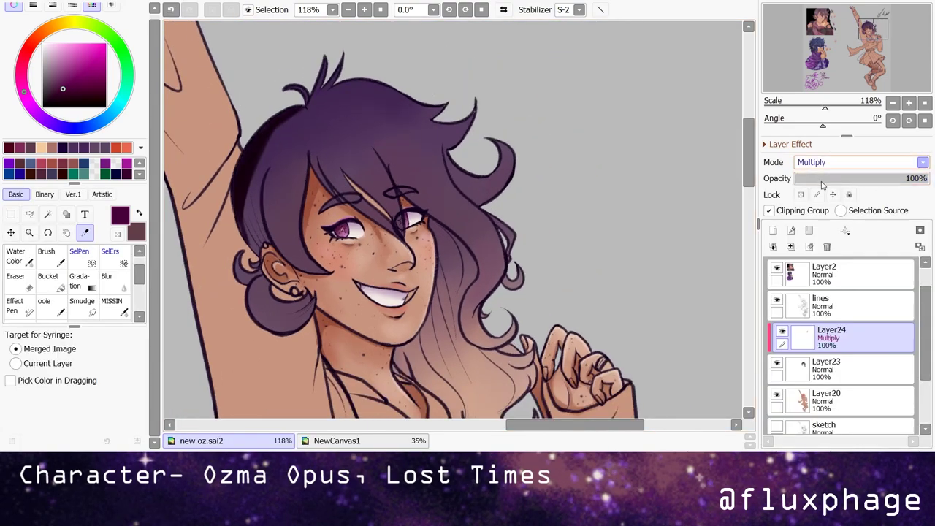
click(860, 179)
drag(860, 179, 862, 179)
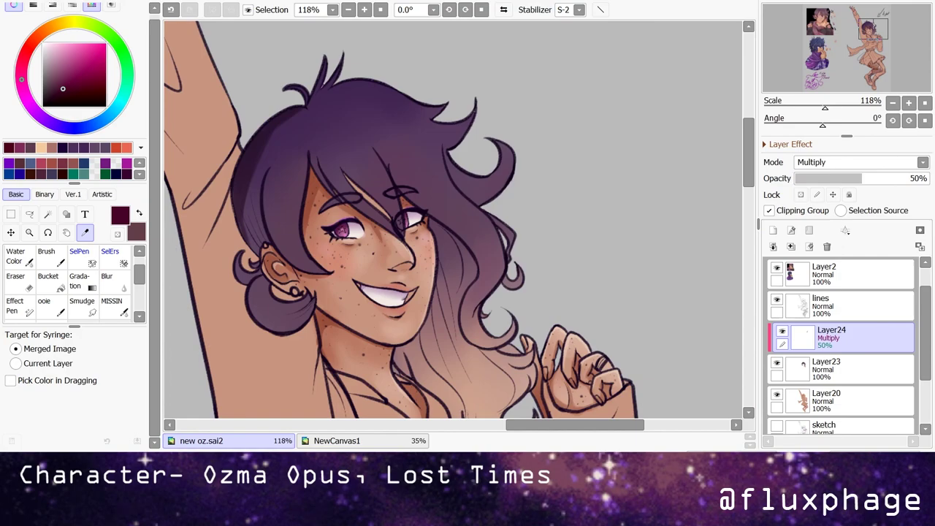
- Extend the dark maroon shadow down the side hair behind the ear with the Brush at size 18
scroll(240, 167, up, 3)
key(b)
drag(270, 319, 257, 249)
drag(241, 157, 228, 234)
drag(276, 179, 255, 287)
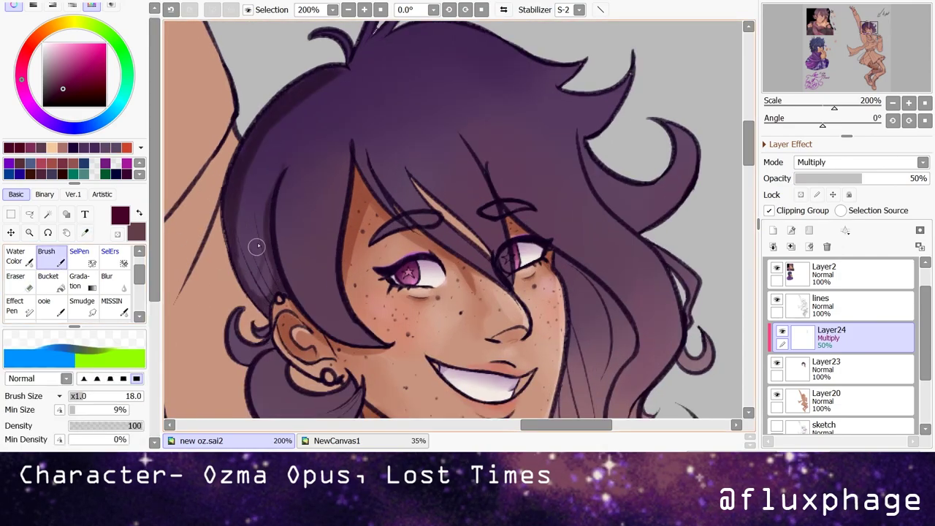
scroll(256, 286, down, 4)
scroll(336, 171, up, 4)
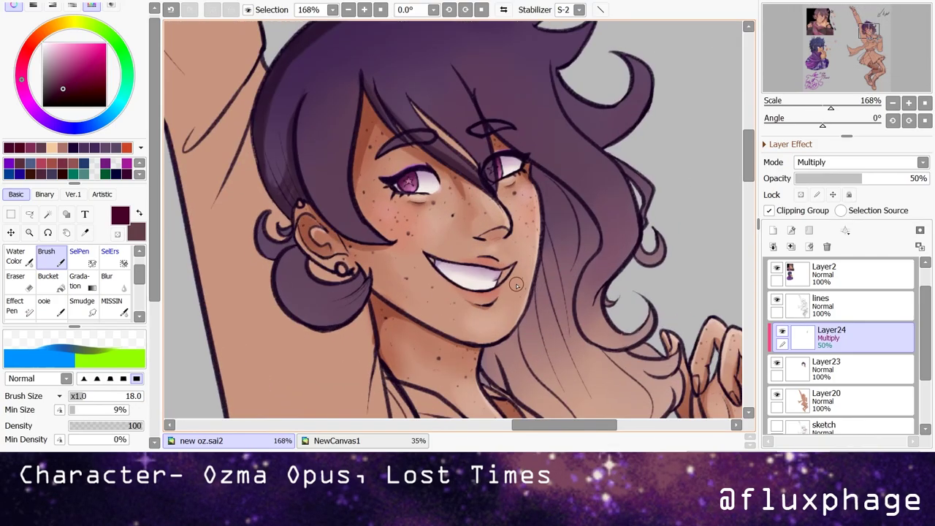
- Shade the hair beside the cheek and jaw with the Brush and soften the shadow with the MISSIN brush at size 27
scroll(452, 277, down, 1)
drag(544, 278, 514, 354)
drag(547, 170, 539, 248)
mouse_move(577, 176)
mouse_down()
mouse_move(542, 291)
mouse_move(552, 206)
mouse_move(555, 268)
mouse_up()
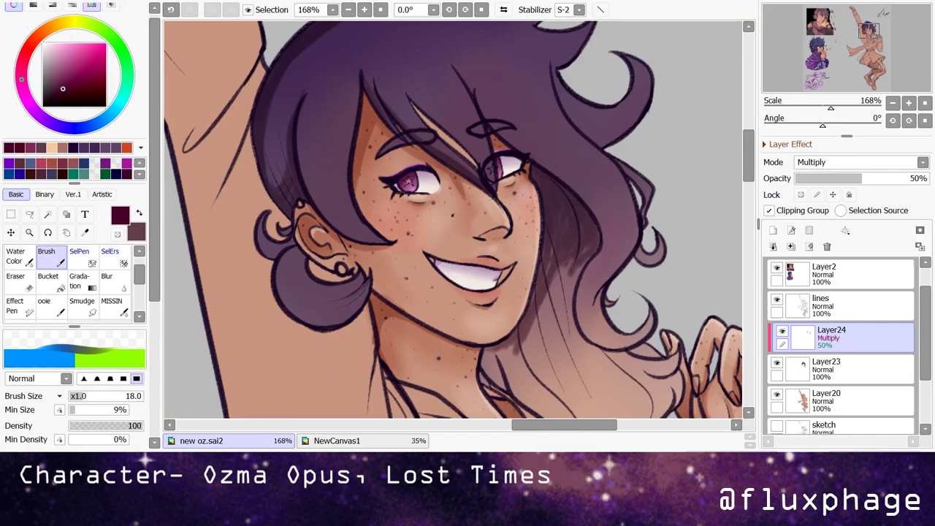
scroll(301, 330, down, 4)
scroll(552, 284, up, 5)
key(b)
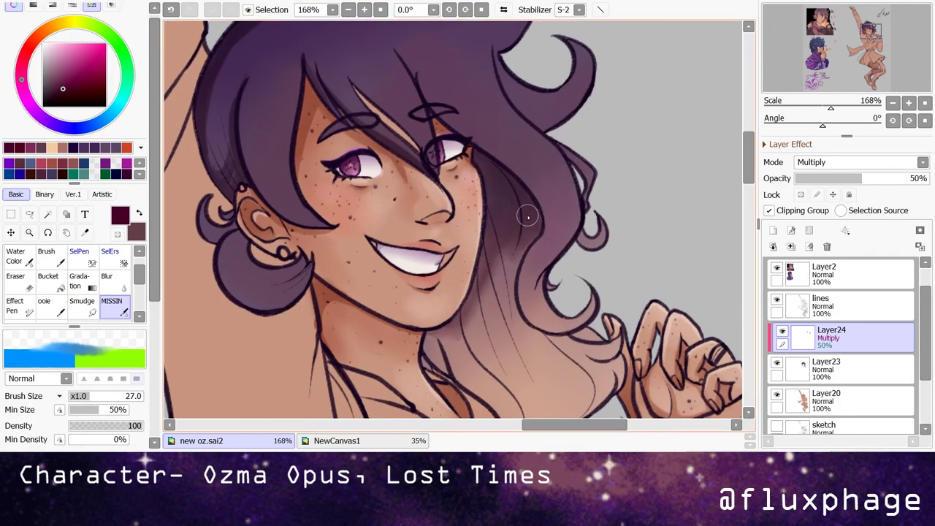
key(b)
- Shade the hair beside the neck and the curled lower tips with the Brush at size 18
key(b)
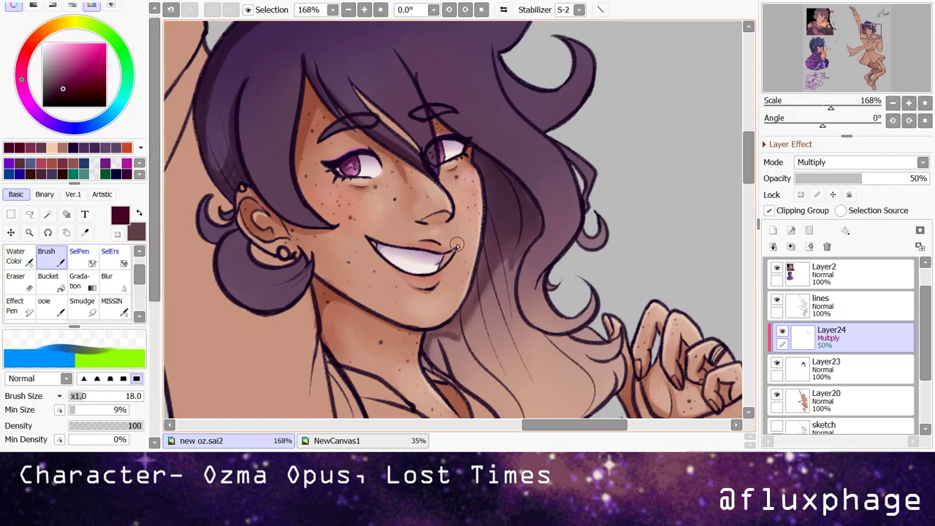
drag(517, 254, 592, 288)
mouse_move(555, 409)
mouse_down()
mouse_move(466, 262)
mouse_move(515, 357)
mouse_move(567, 346)
mouse_up()
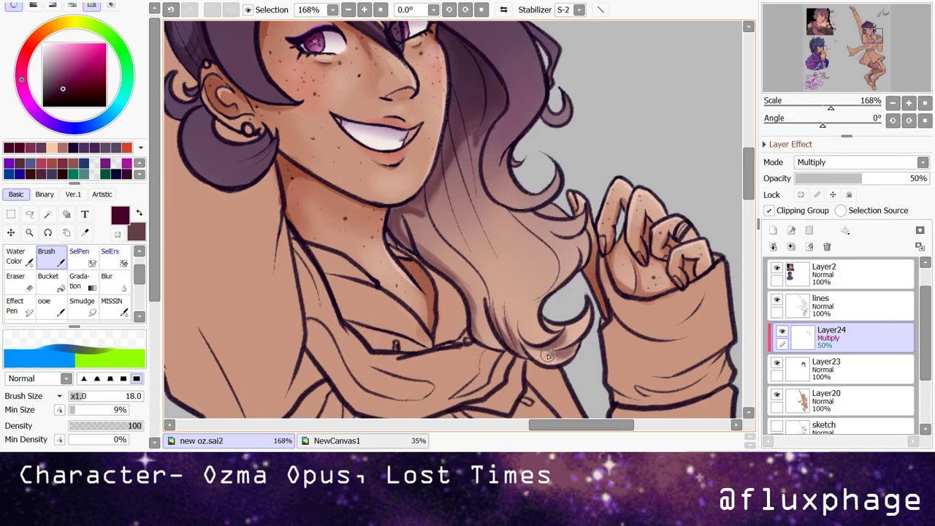
scroll(511, 292, down, 5)
scroll(463, 209, up, 6)
- Paint shadow strokes along the individual strands and waves of the long hair on Layer24
drag(462, 209, 504, 175)
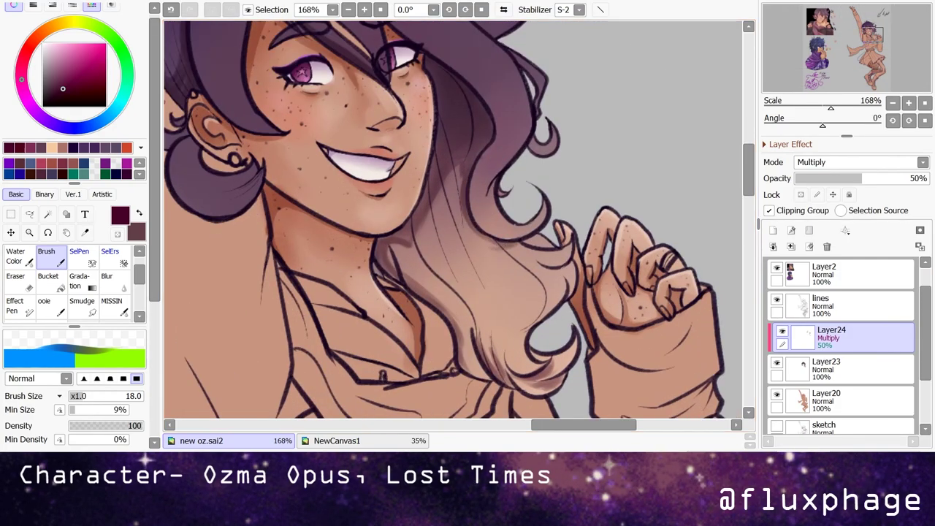
mouse_move(488, 238)
mouse_down()
mouse_move(538, 298)
mouse_move(542, 328)
mouse_up()
drag(461, 168, 444, 238)
mouse_move(543, 242)
mouse_down()
mouse_move(536, 249)
mouse_move(555, 307)
mouse_up()
drag(486, 143, 503, 235)
drag(497, 192, 516, 254)
- Shade the bun and the swept side hair above the ear with the Brush at size 18
mouse_move(158, 61)
mouse_down()
mouse_move(257, 247)
mouse_move(303, 371)
mouse_up()
drag(266, 307, 336, 363)
drag(349, 172, 366, 315)
drag(336, 223, 307, 301)
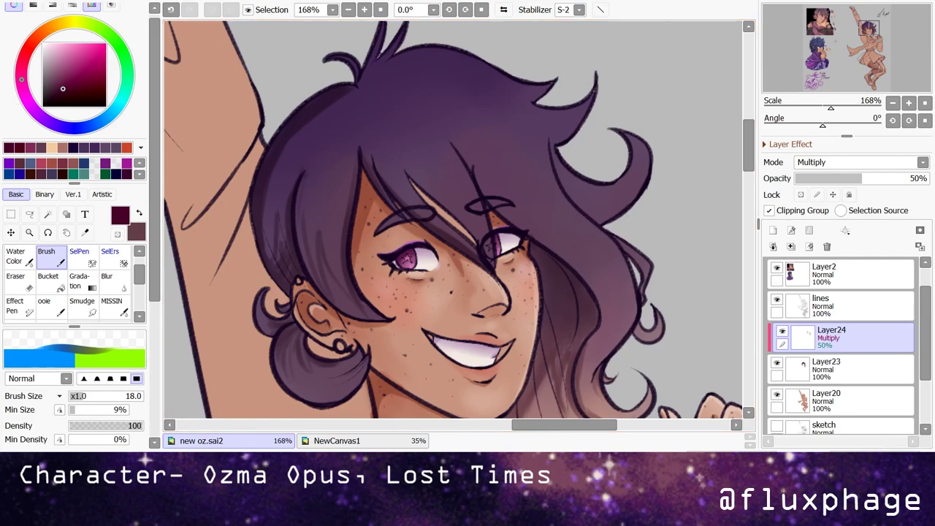
mouse_move(301, 214)
mouse_down()
mouse_move(306, 271)
mouse_move(368, 316)
mouse_up()
scroll(325, 135, down, 2)
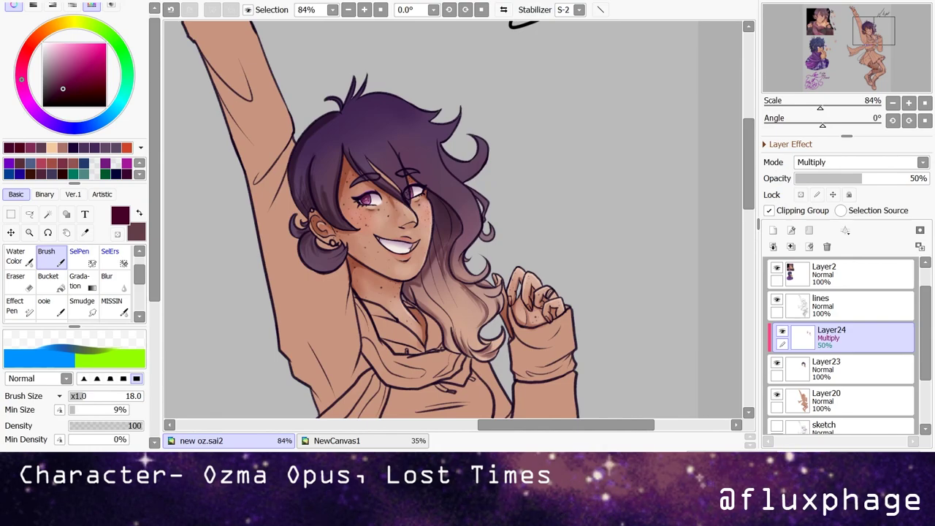
- Soften the shadows on the side hair and long waves with the MISSIN brush at size 18
scroll(328, 175, up, 1)
key(m)
scroll(328, 175, up, 3)
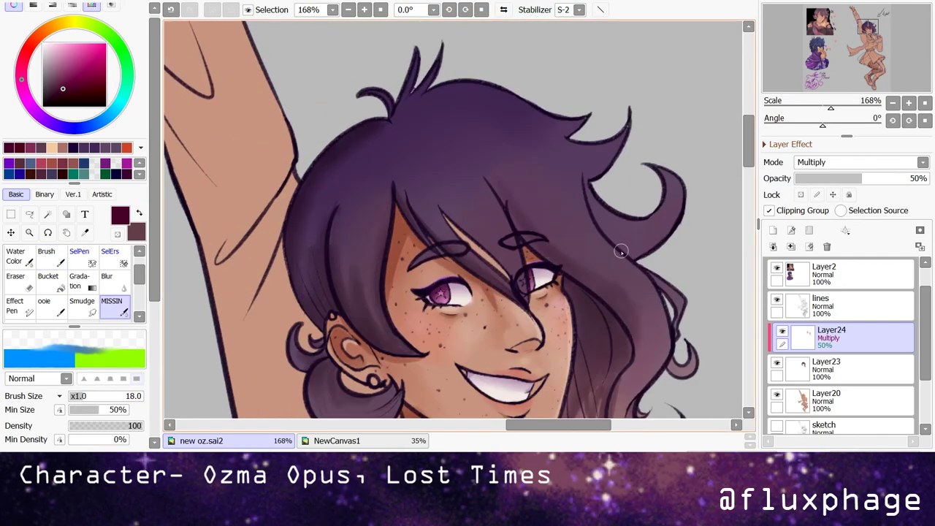
drag(633, 358, 527, 128)
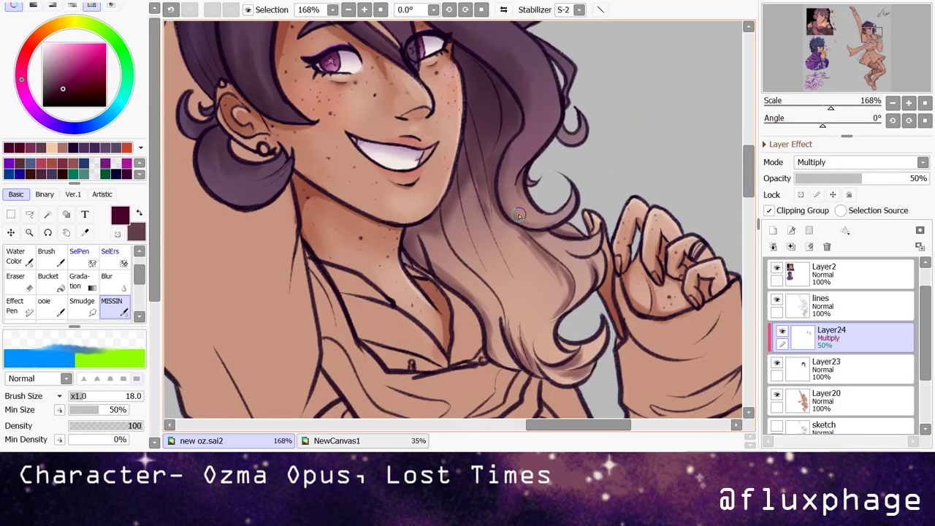
scroll(477, 204, down, 9)
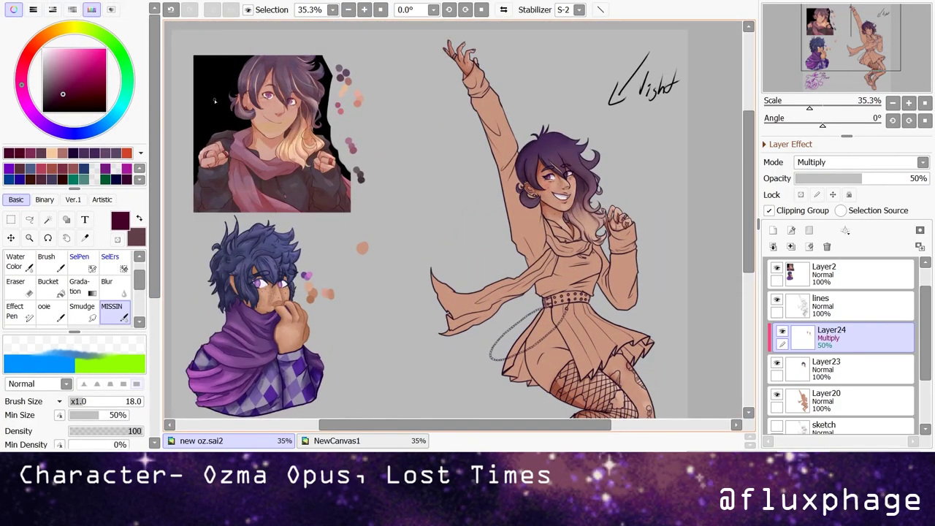
- Try a magenta tint over the hair on a new clipped layer above Layer23, using Water Color at size 100 and 10% layer opacity
ctrl+shift+click(607, 150)
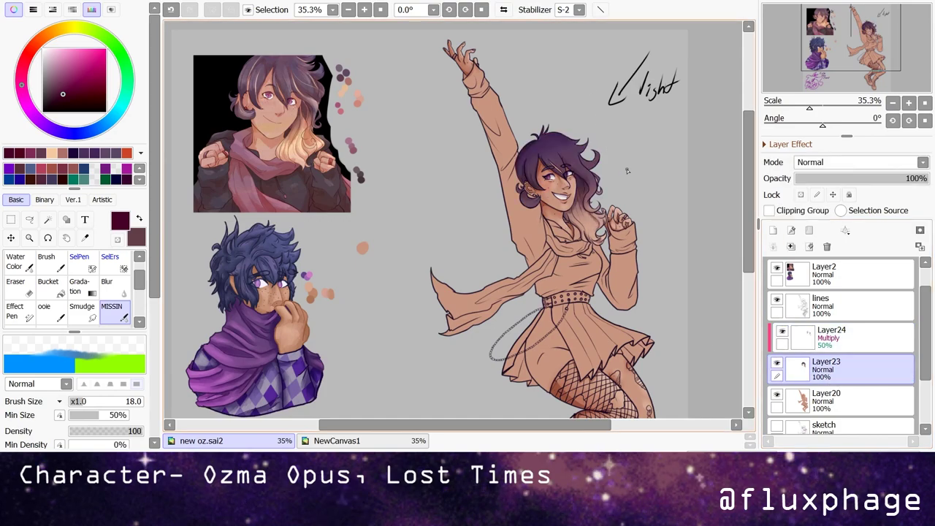
scroll(636, 197, up, 5)
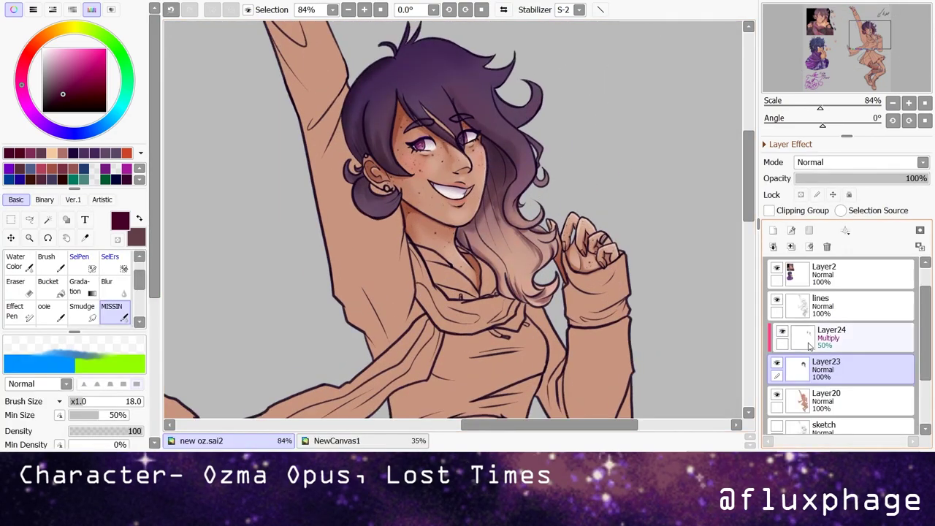
click(772, 230)
click(768, 210)
click(14, 260)
scroll(568, 167, down, 1)
scroll(569, 167, up, 1)
mouse_move(344, 124)
mouse_down()
mouse_move(453, 160)
mouse_move(482, 219)
mouse_up()
drag(923, 178, 804, 179)
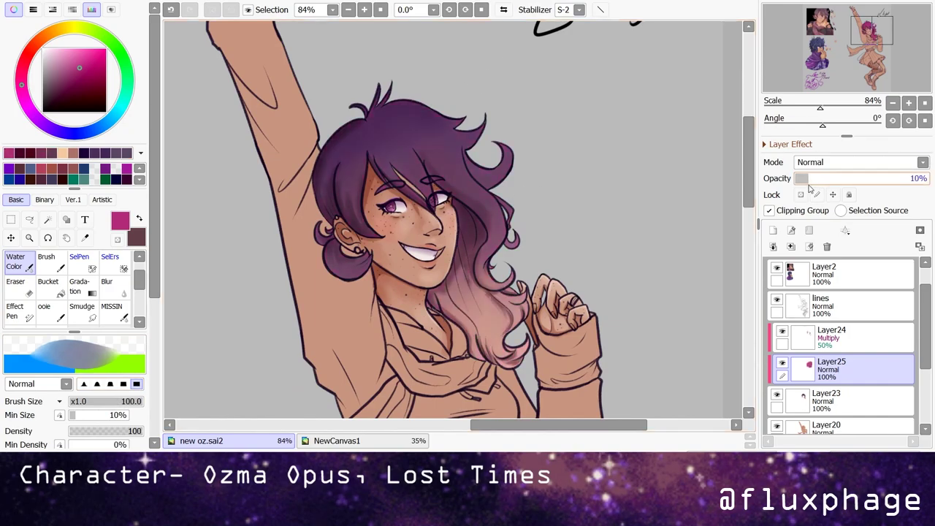
- Erase the magenta tint from the lower hair ends with the Eraser at size 86, and delete the tint layer
key(e)
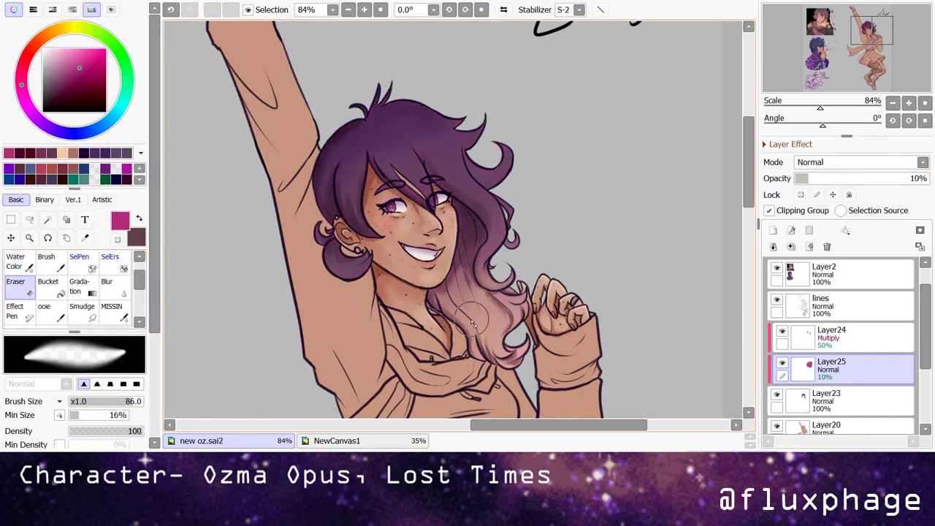
scroll(488, 289, down, 8)
scroll(522, 282, up, 10)
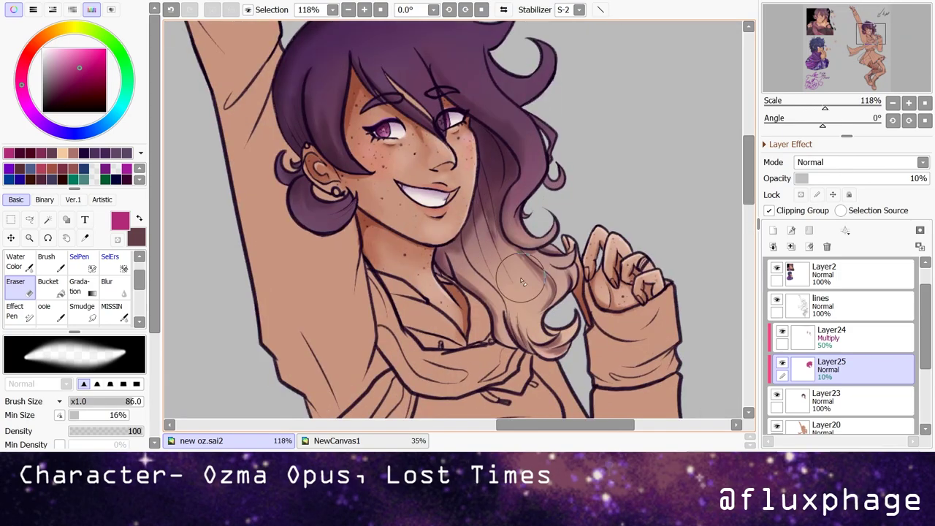
click(827, 246)
- Paint dark maroon shadows along the fringe strands and the crown on Layer24 with the Brush at size 18
alt+click(270, 274)
key(b)
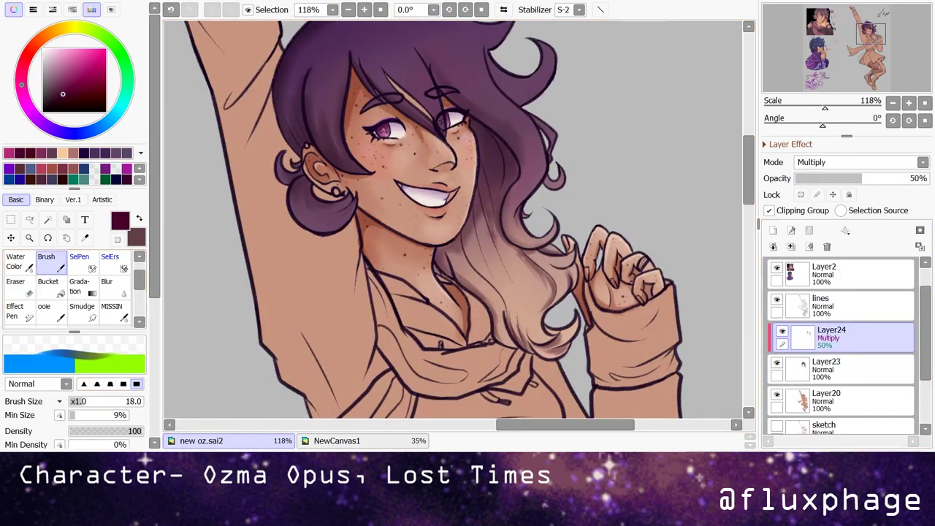
scroll(412, 232, down, 3)
scroll(431, 146, up, 4)
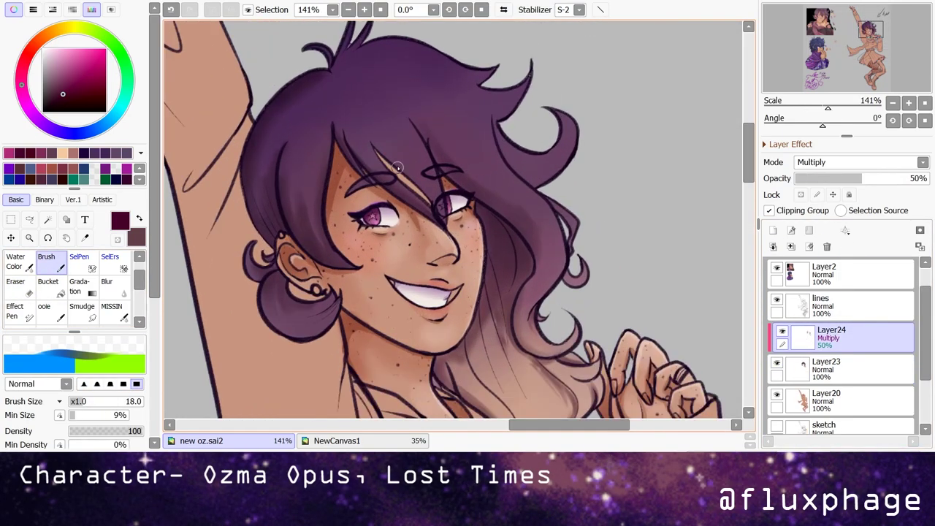
mouse_move(576, 146)
mouse_down()
mouse_move(513, 158)
mouse_move(539, 194)
mouse_up()
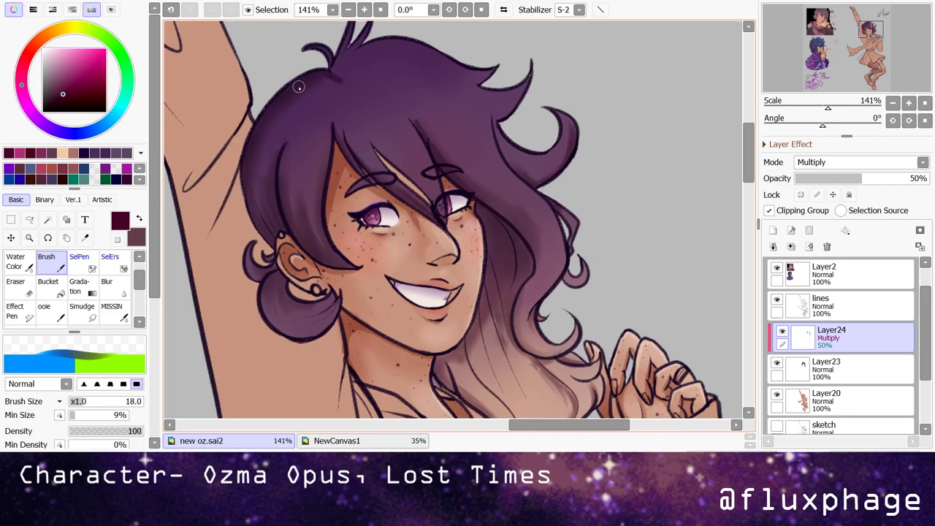
scroll(298, 87, up, 2)
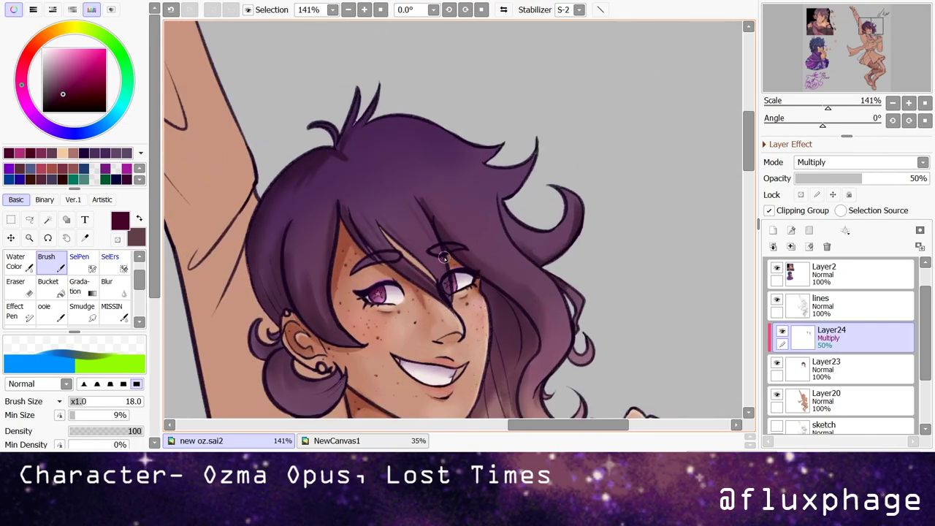
scroll(460, 201, down, 2)
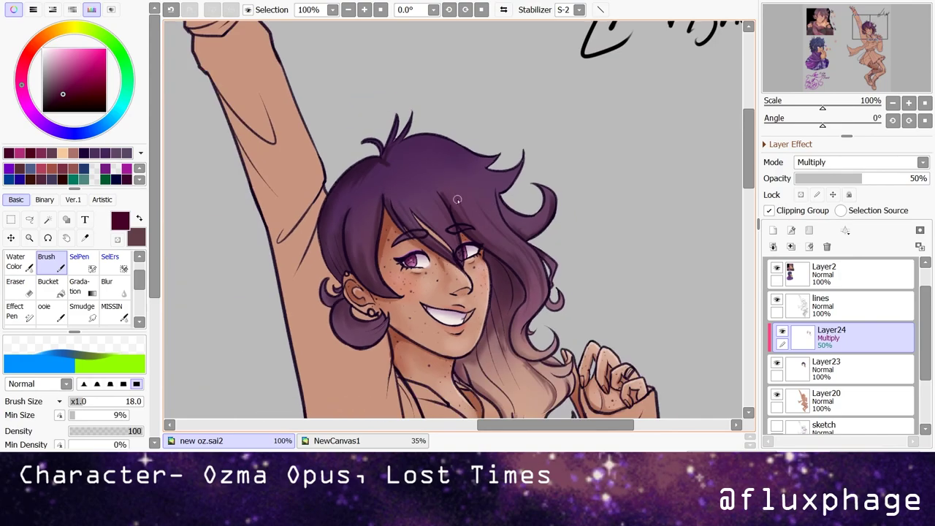
scroll(482, 181, up, 3)
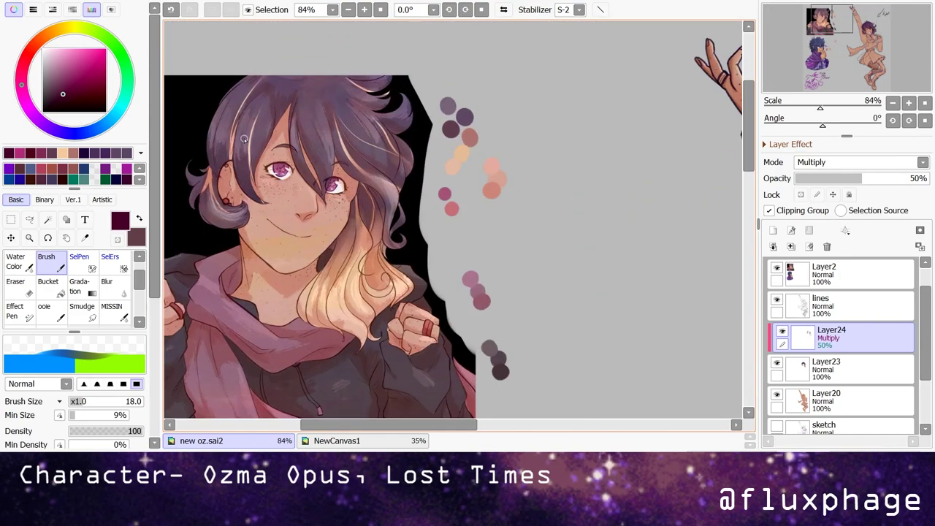
scroll(244, 138, down, 2)
scroll(563, 229, up, 3)
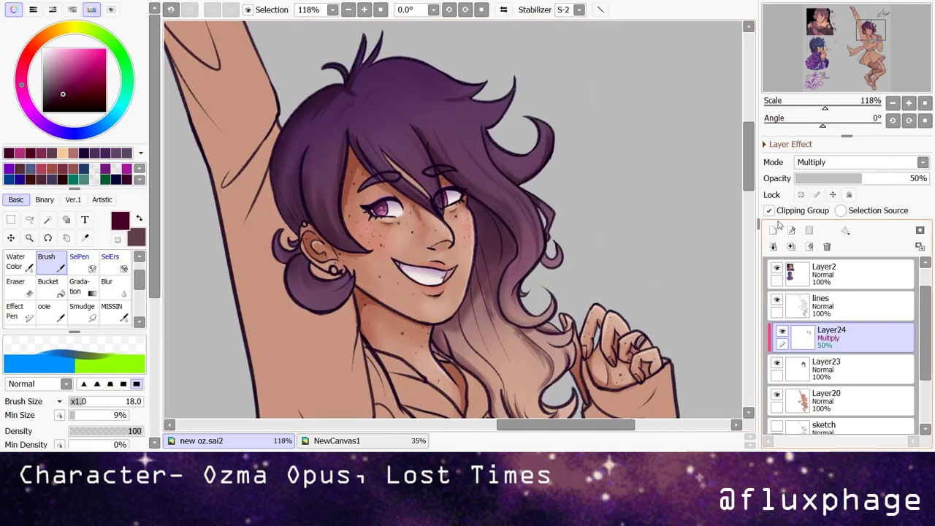
- Add a clipped layer above Layer24 and paint soft light-purple highlights on the crown, fringe and side hair with Water Color at size 25
key(ctrl+shift+n)
scroll(402, 183, up, 2)
alt+click(394, 167)
scroll(375, 63, down, 1)
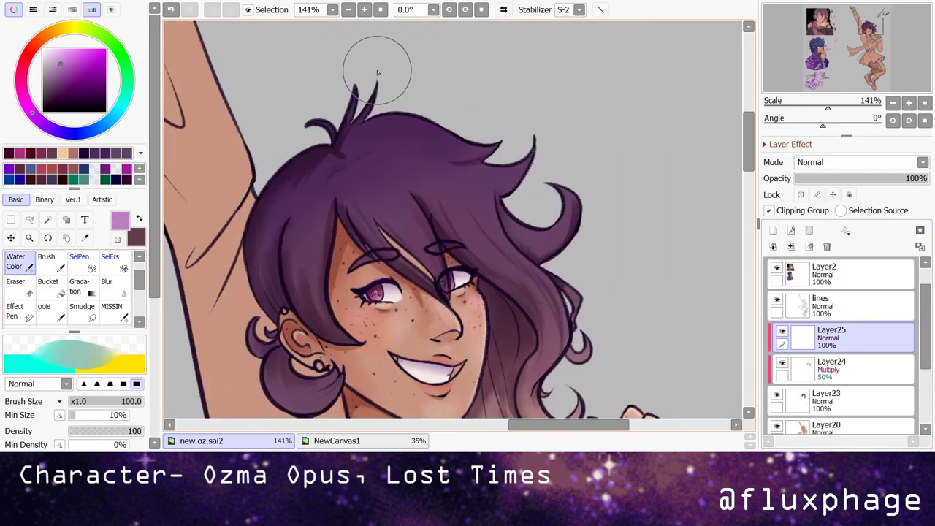
key(bracketleft)
key(bracketleft)
alt+click(419, 127)
mouse_move(419, 128)
mouse_down()
mouse_move(367, 188)
mouse_move(379, 170)
mouse_move(343, 196)
mouse_up()
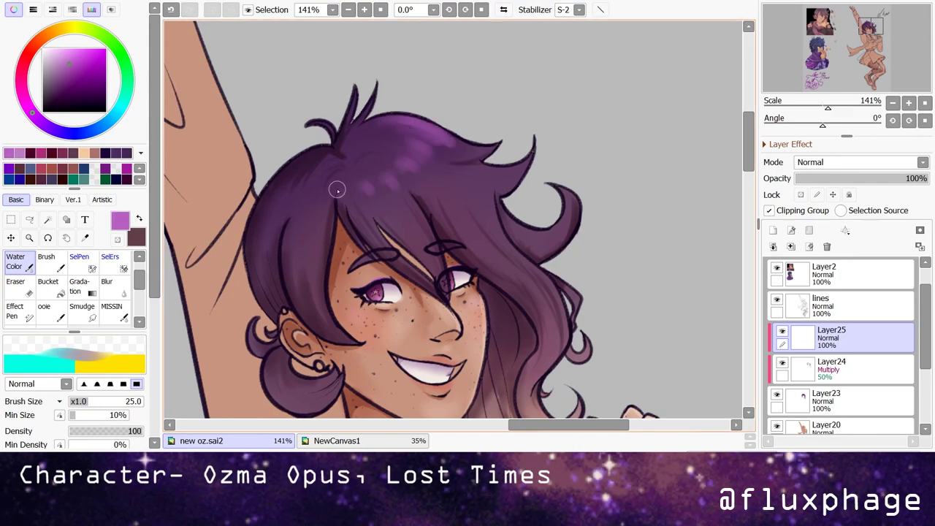
mouse_move(395, 166)
mouse_down()
mouse_move(441, 150)
mouse_move(415, 168)
mouse_move(425, 146)
mouse_move(426, 186)
mouse_move(412, 176)
mouse_move(448, 158)
mouse_move(416, 169)
mouse_move(448, 151)
mouse_move(419, 170)
mouse_move(384, 219)
mouse_move(359, 214)
mouse_up()
mouse_move(289, 226)
mouse_down()
mouse_move(298, 257)
mouse_move(325, 231)
mouse_move(316, 249)
mouse_move(265, 195)
mouse_move(277, 220)
mouse_move(273, 249)
mouse_up()
- Extend the purple highlights over the outer curls, crown tuft and long waves with Water Color at size 15
scroll(276, 248, down, 3)
scroll(438, 156, up, 4)
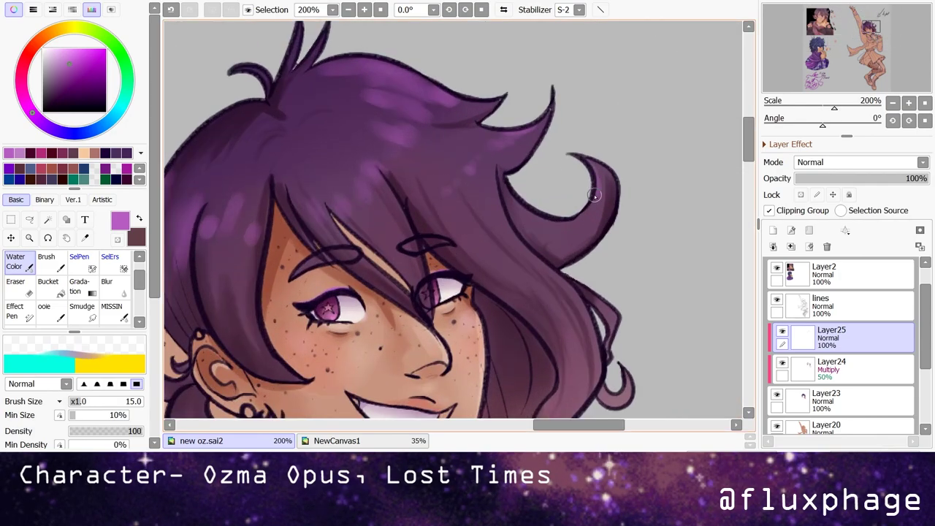
drag(537, 214, 571, 245)
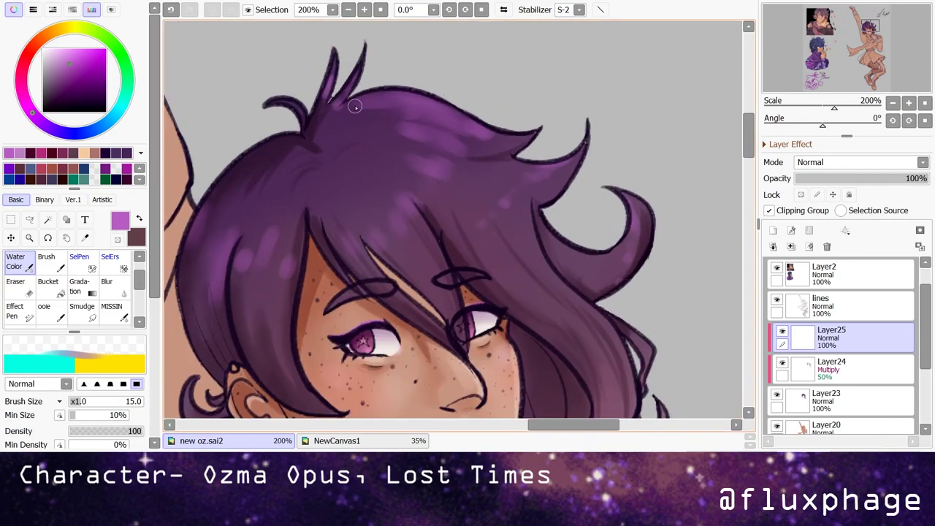
scroll(357, 188, down, 5)
scroll(547, 270, up, 6)
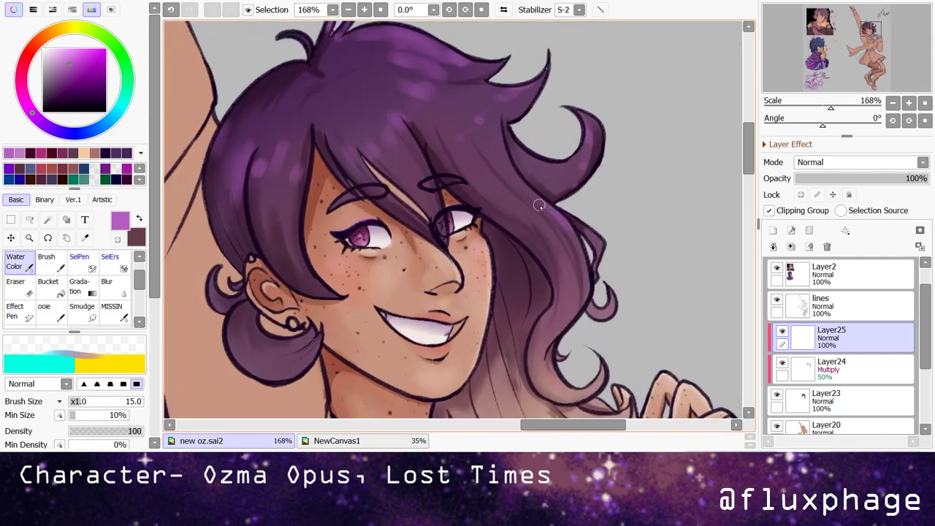
- Add brighter pink-violet streaks inside the hair highlights with Water Color at size 8
click(72, 56)
click(78, 401)
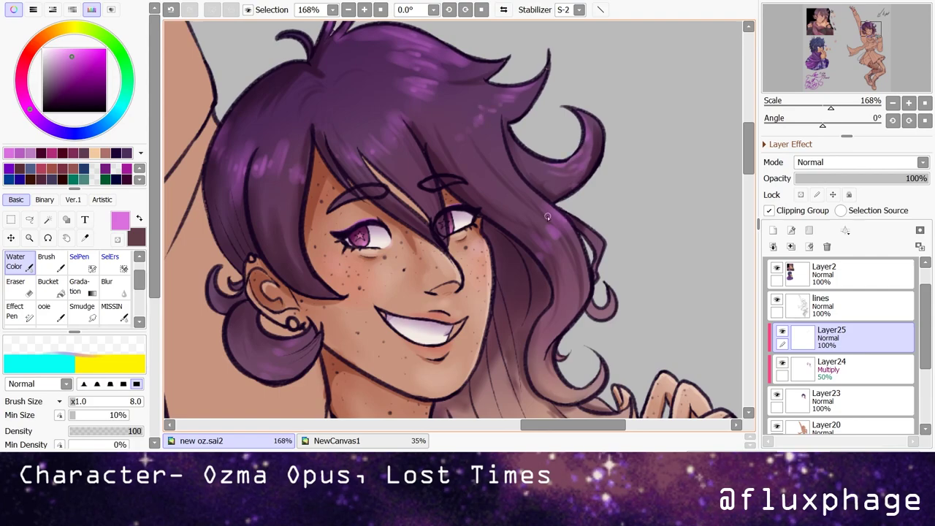
scroll(447, 219, down, 3)
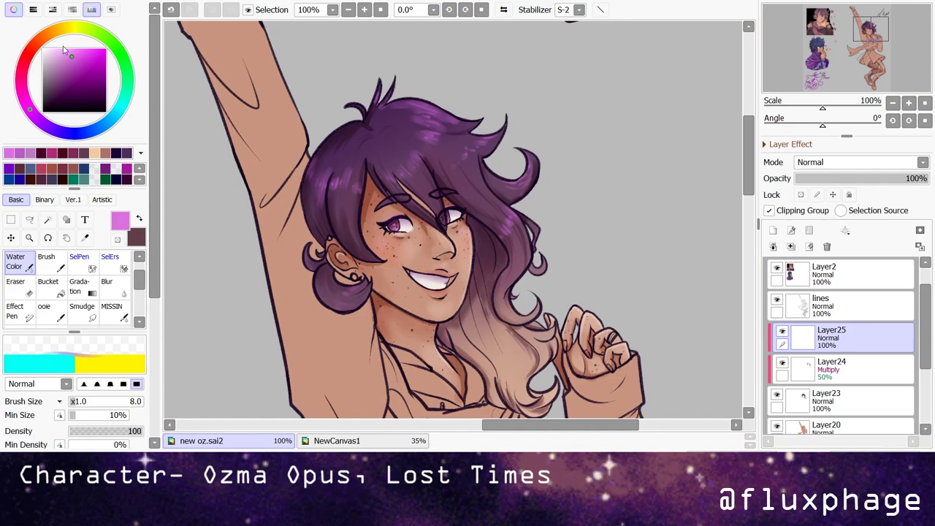
- Paint fine pale-pink glints on the hair highlights and the bun with Water Color at size 5
scroll(409, 183, up, 3)
key(bracketleft)
key(bracketleft)
key(bracketleft)
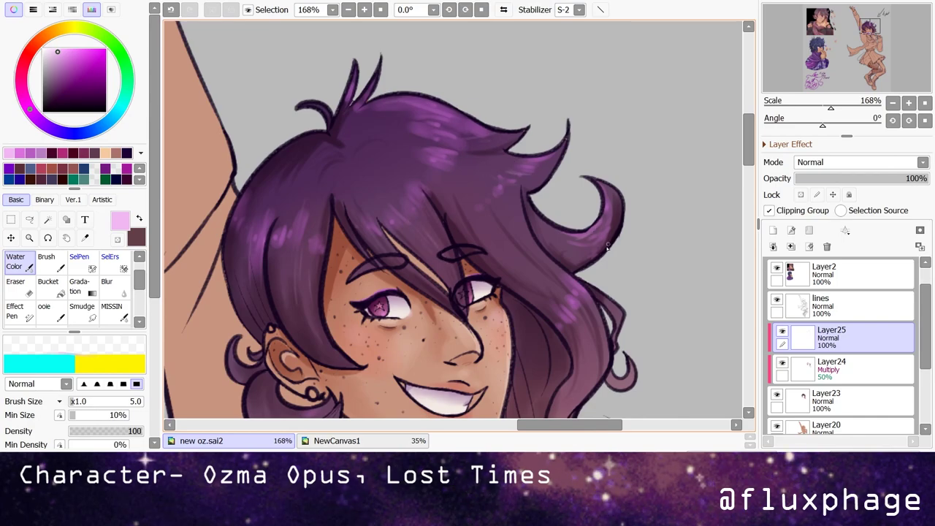
drag(577, 316, 542, 289)
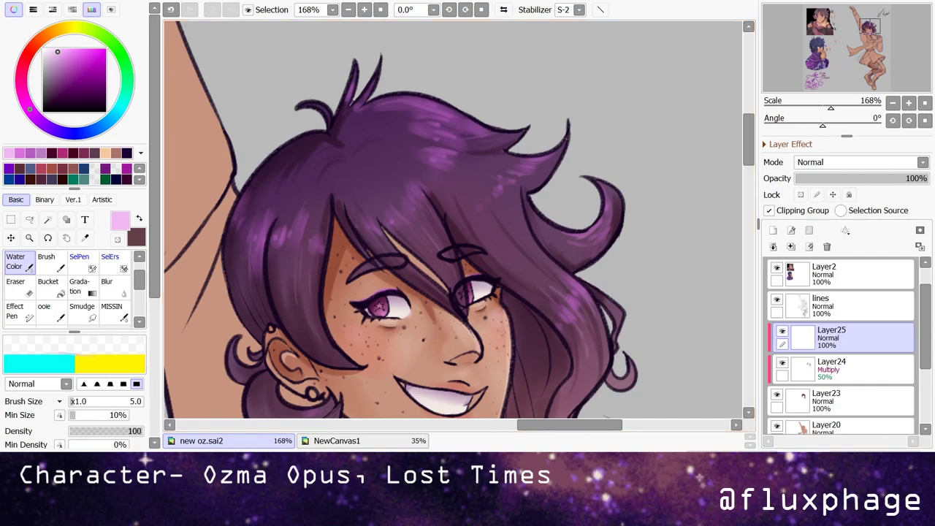
scroll(494, 169, up, 2)
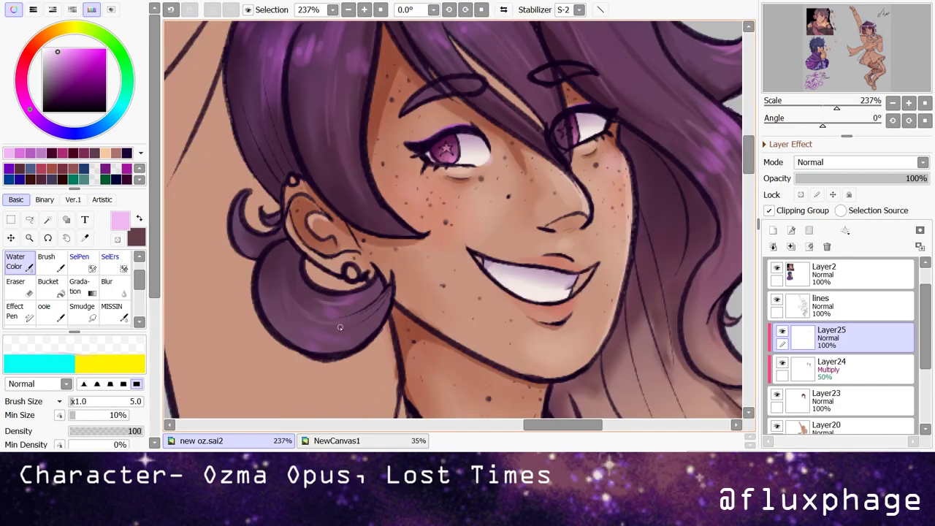
- Refine the shadows on the long waves of Layer24 with the MISSIN brush at size 18, and sample the dark maroon beside the face
scroll(369, 303, down, 8)
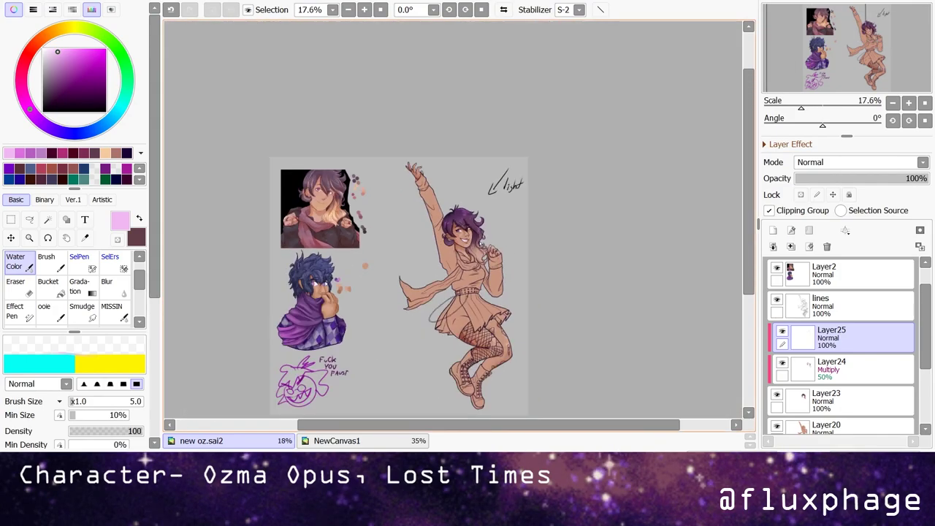
scroll(369, 303, up, 5)
click(111, 310)
drag(381, 255, 471, 329)
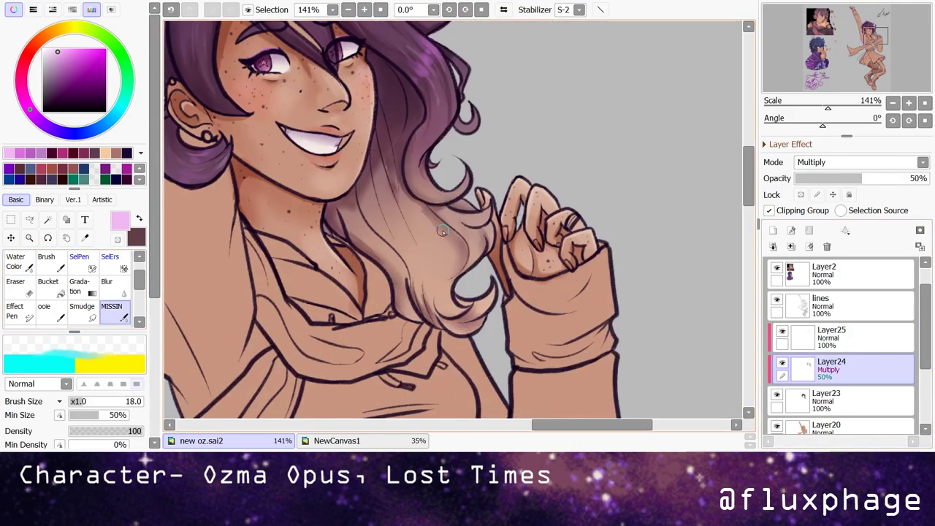
scroll(429, 252, up, 3)
alt+click(377, 151)
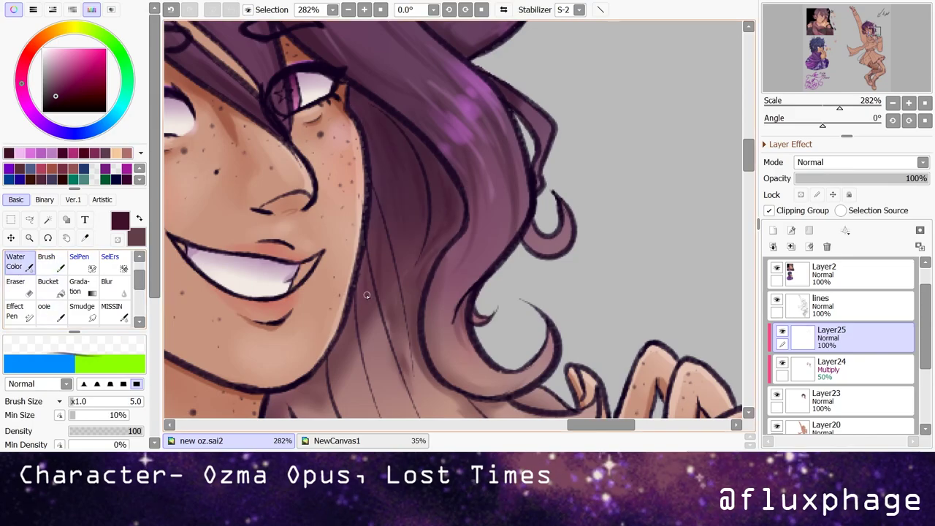
- Sample a light peach from the artwork and add a clipped layer between Layer24 and the purple highlight layer
scroll(367, 295, down, 10)
click(313, 265)
scroll(313, 265, up, 12)
scroll(533, 323, down, 15)
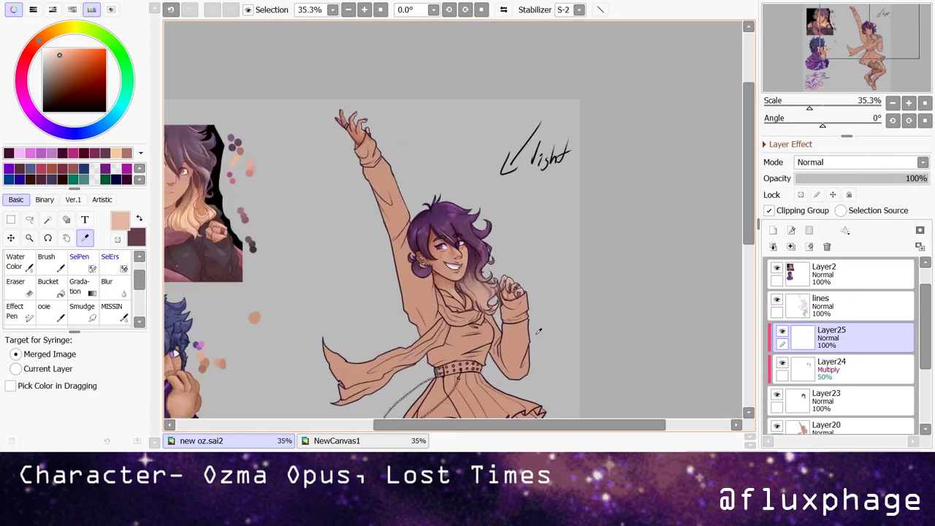
scroll(534, 323, up, 8)
key(alt+bracketleft)
key(ctrl+shift+n)
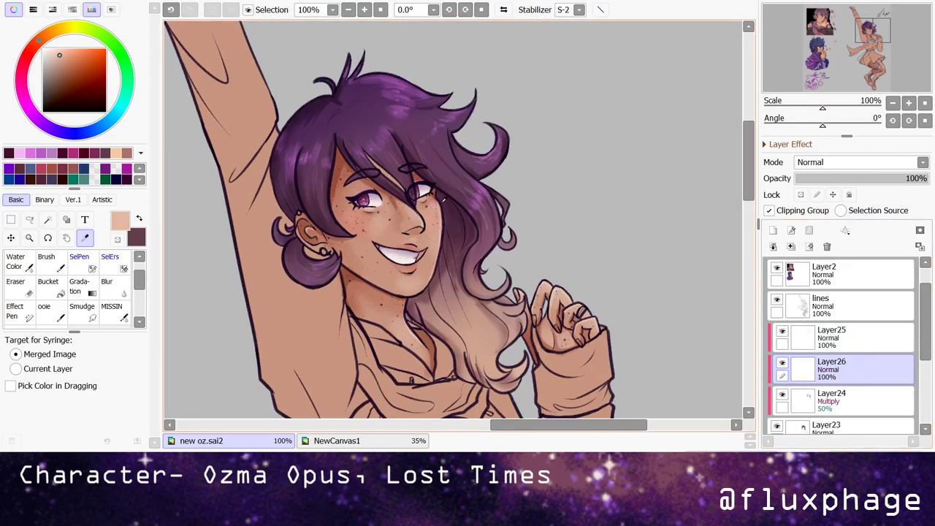
- Paint thin peach strands on the bun and the small curls behind the ear with the Brush at size 7, checking the reference portrait
scroll(443, 199, down, 8)
scroll(265, 102, up, 8)
scroll(263, 106, down, 4)
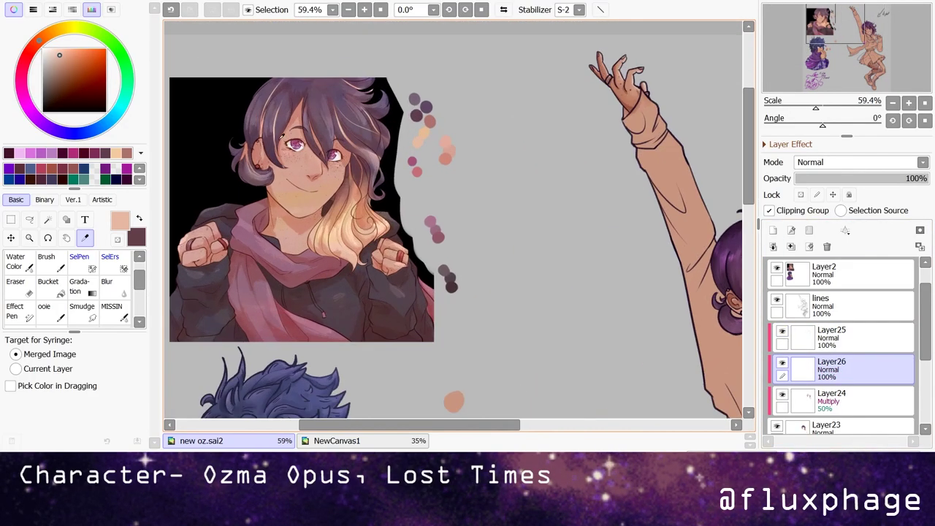
scroll(309, 278, up, 7)
key(b)
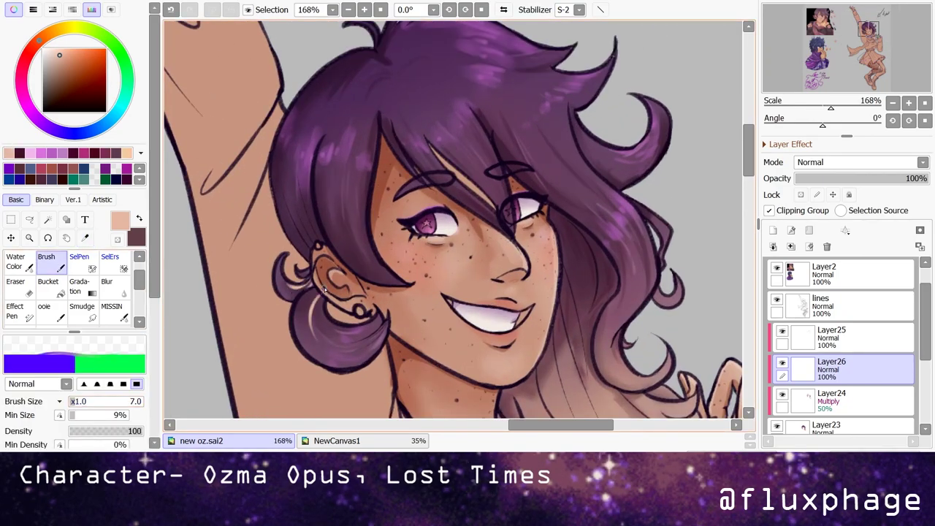
scroll(341, 339, down, 6)
scroll(230, 210, up, 3)
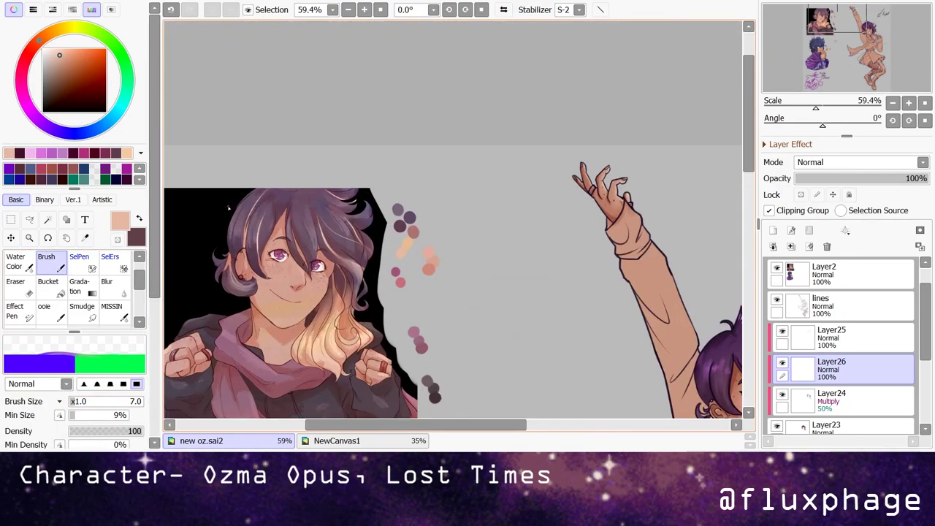
- Draw thin peach strands through the side hair, fringe, outer spikes and long wave on Layer26 with the Brush at size 7
scroll(229, 210, up, 6)
drag(293, 191, 288, 314)
drag(332, 187, 438, 303)
scroll(460, 219, down, 3)
scroll(460, 219, up, 1)
scroll(481, 185, up, 3)
scroll(507, 199, down, 4)
scroll(507, 199, up, 3)
mouse_move(431, 117)
mouse_down()
mouse_move(456, 164)
mouse_move(511, 197)
mouse_move(516, 340)
mouse_up()
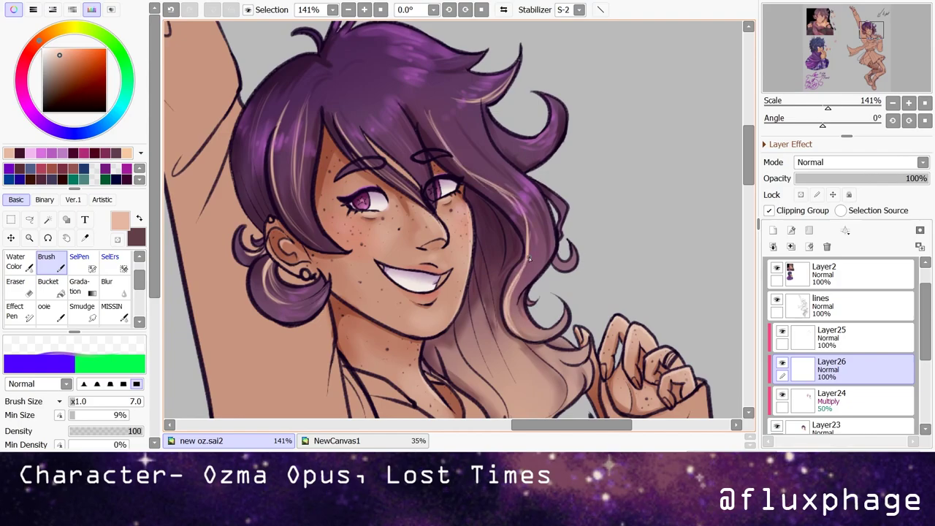
- Paint thin light peach strands through the lower waves and curled tips on Layer26 with the Brush at size 7, comparing with the reference portrait
scroll(528, 232, down, 2)
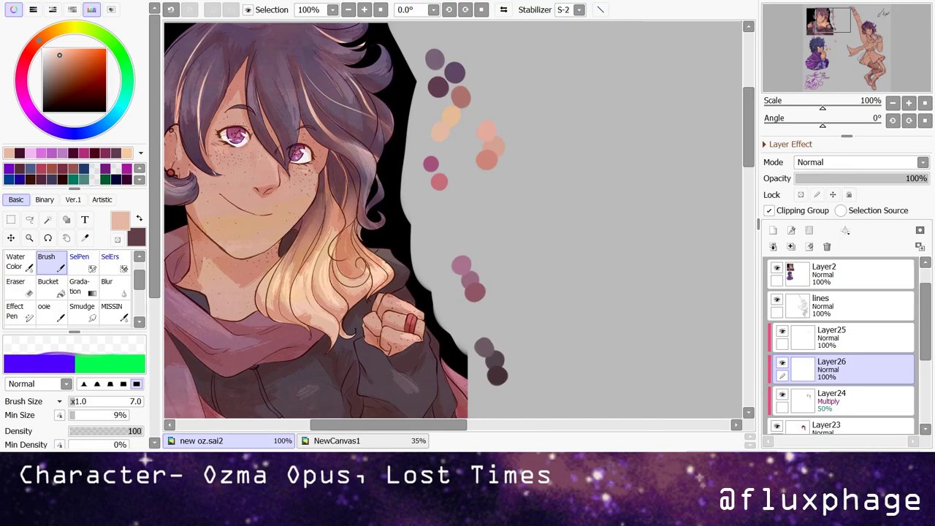
scroll(355, 268, down, 1)
scroll(305, 99, down, 5)
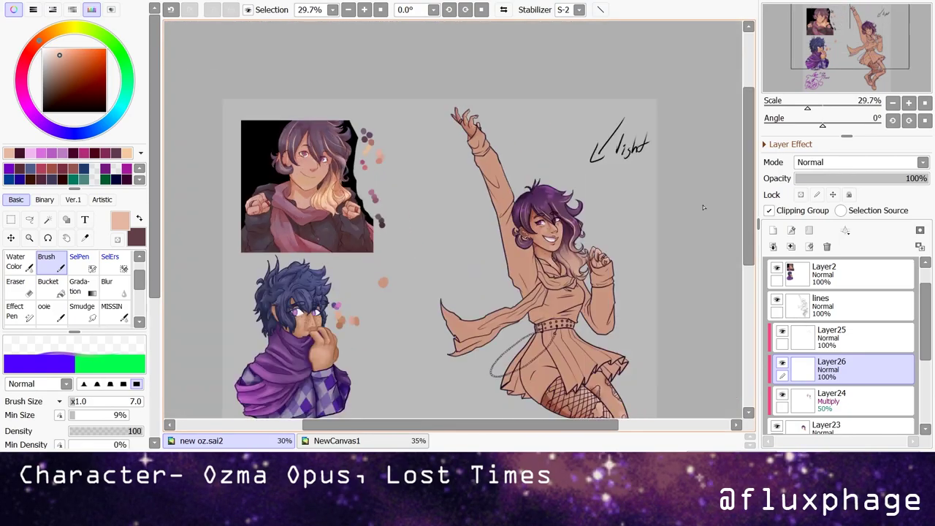
scroll(483, 188, up, 6)
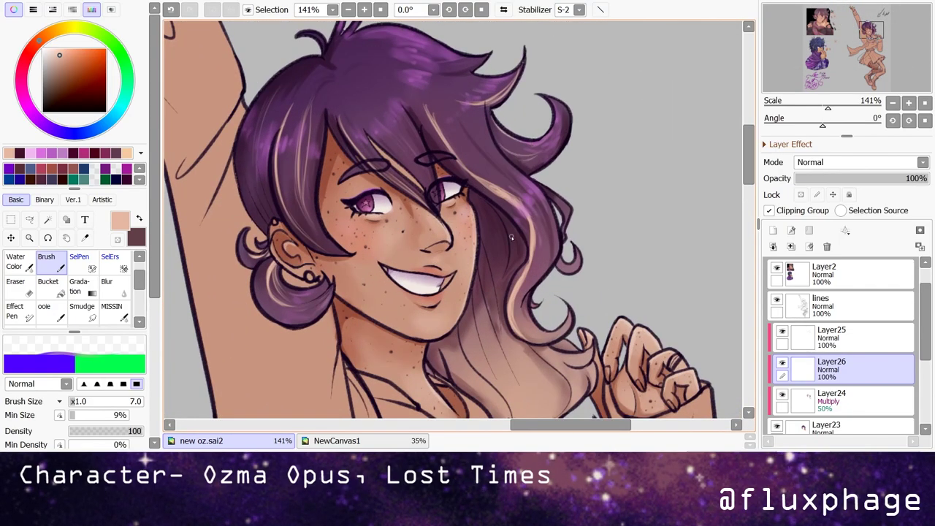
scroll(521, 236, up, 1)
scroll(482, 263, down, 5)
scroll(472, 276, up, 5)
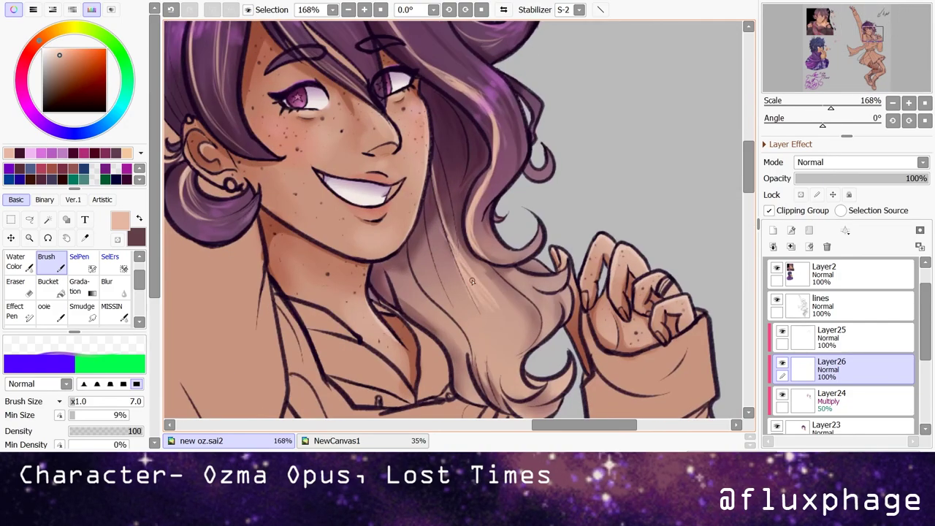
drag(426, 279, 403, 321)
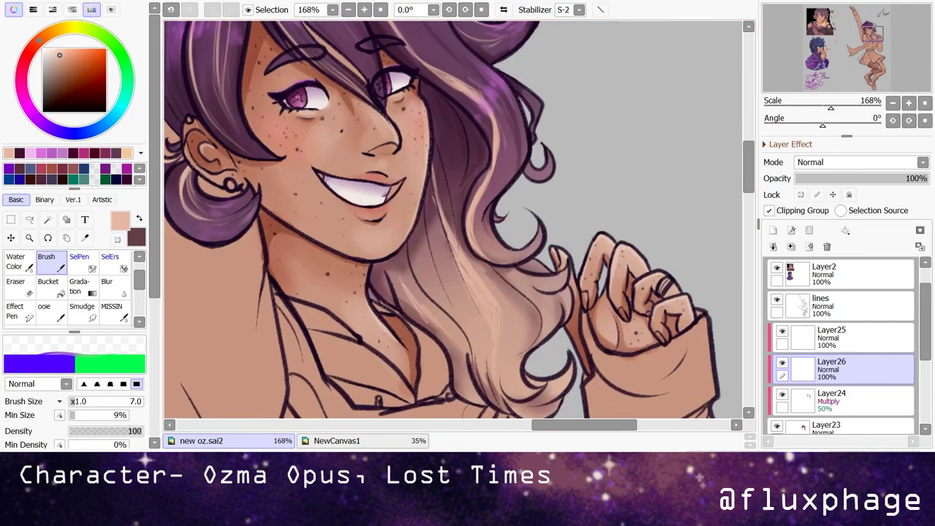
drag(553, 379, 550, 346)
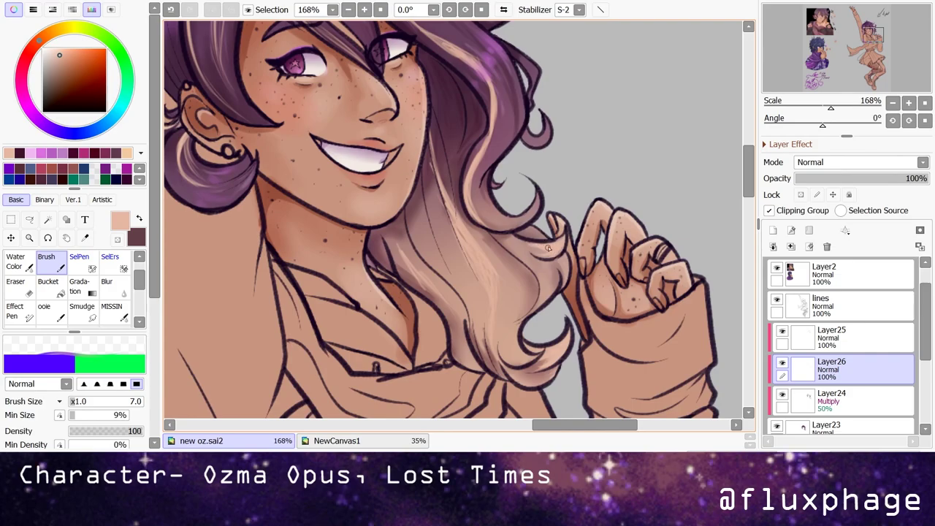
scroll(531, 335, down, 2)
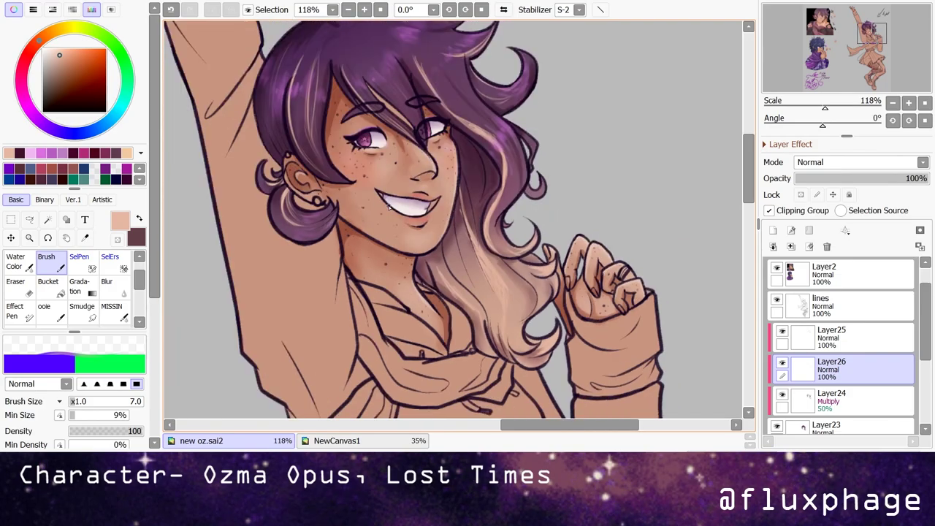
scroll(389, 207, up, 1)
key(ctrl+Down)
key(m)
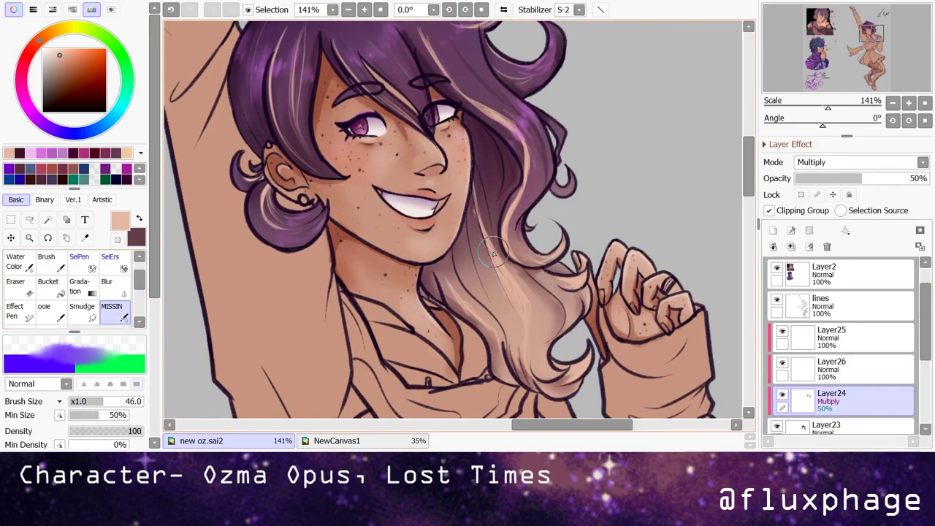
key(ctrl+Up)
key(b)
- Sample a warmer orange-peach and accent the strands in the outer spike and long wave on Layer26
scroll(453, 219, down, 5)
scroll(409, 182, up, 6)
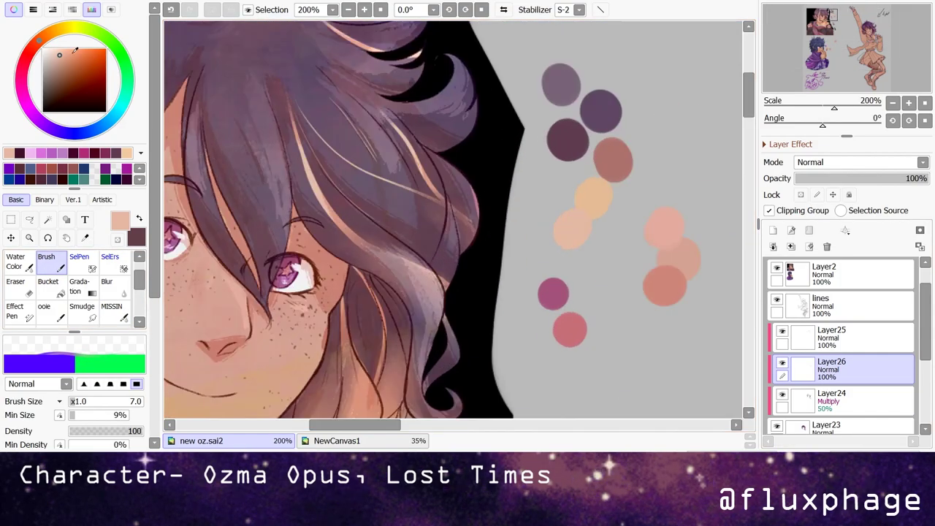
scroll(467, 219, down, 7)
scroll(558, 235, up, 8)
scroll(486, 159, down, 3)
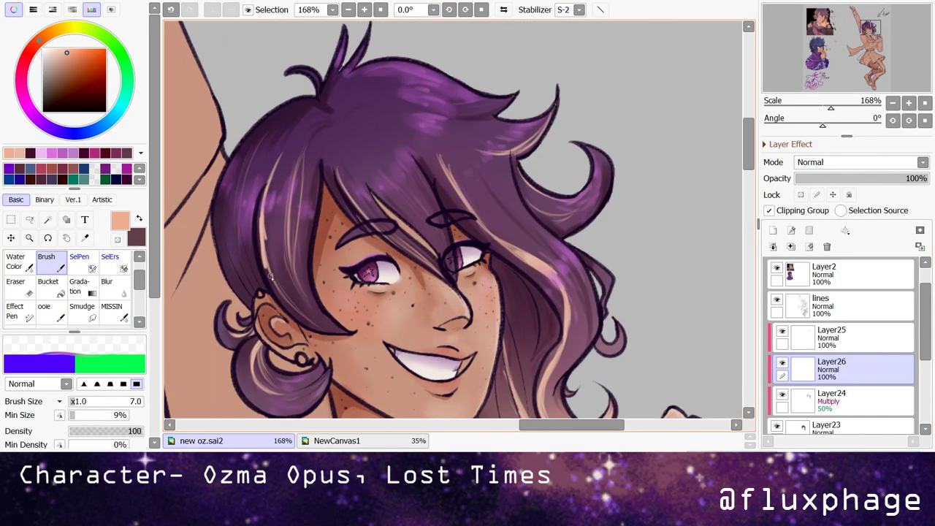
alt+click(259, 343)
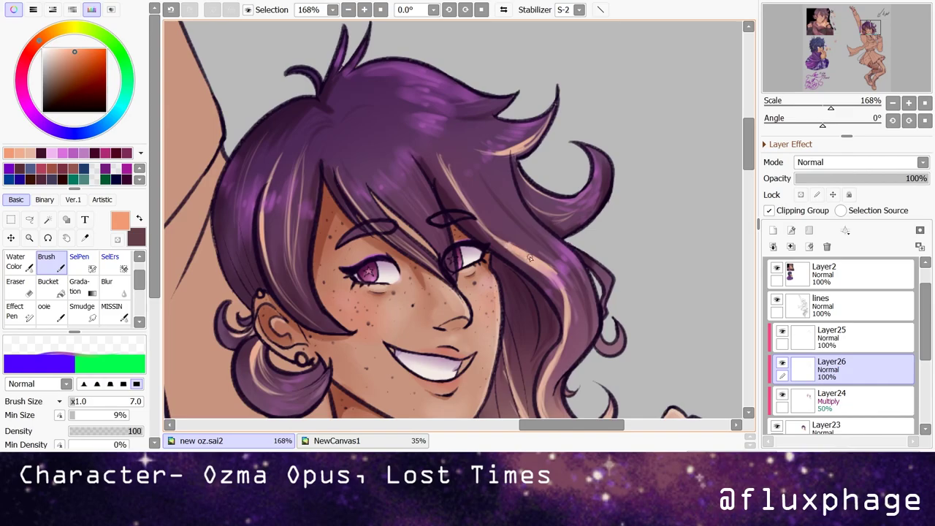
scroll(495, 244, down, 5)
scroll(555, 219, up, 6)
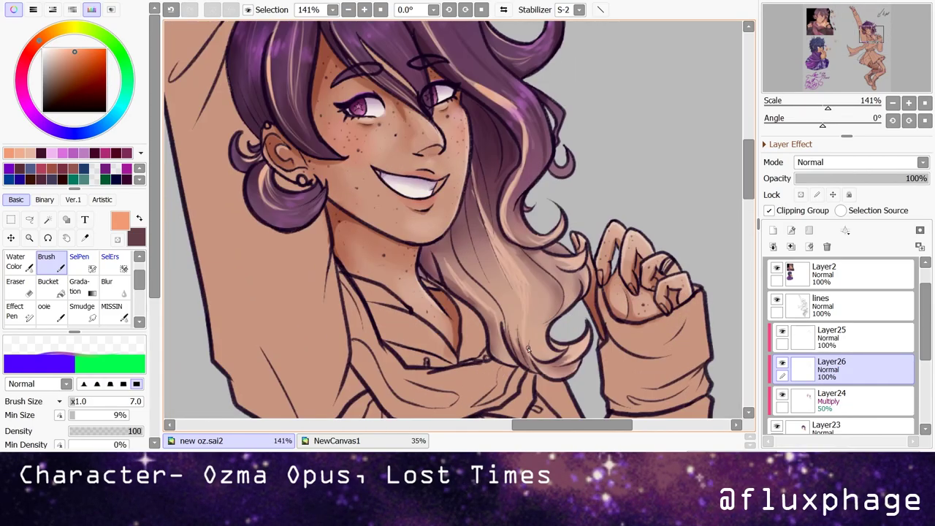
- Lock Layer24's transparency and tint the shadows of the lower hair golden orange with Water Color at size 75
key(ctrl+Down)
click(32, 294)
click(801, 194)
key(w)
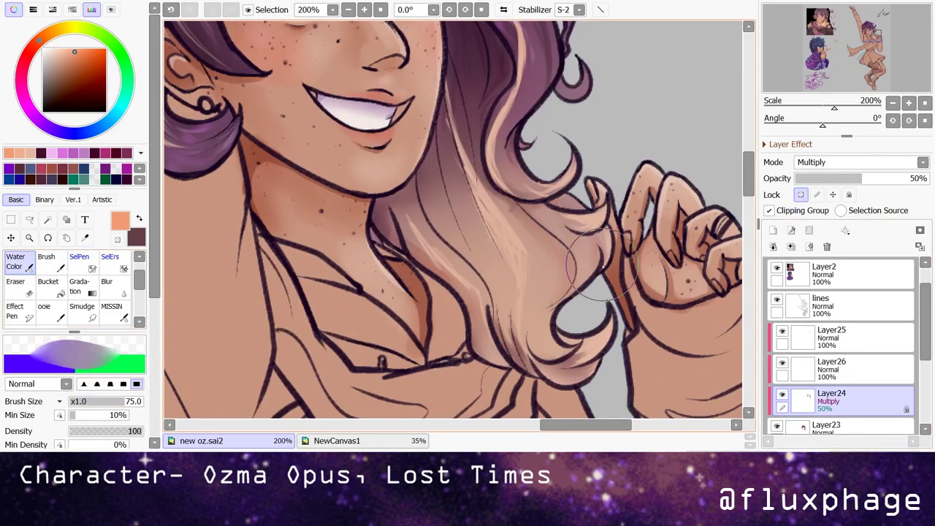
click(46, 35)
drag(46, 35, 50, 33)
drag(472, 212, 456, 161)
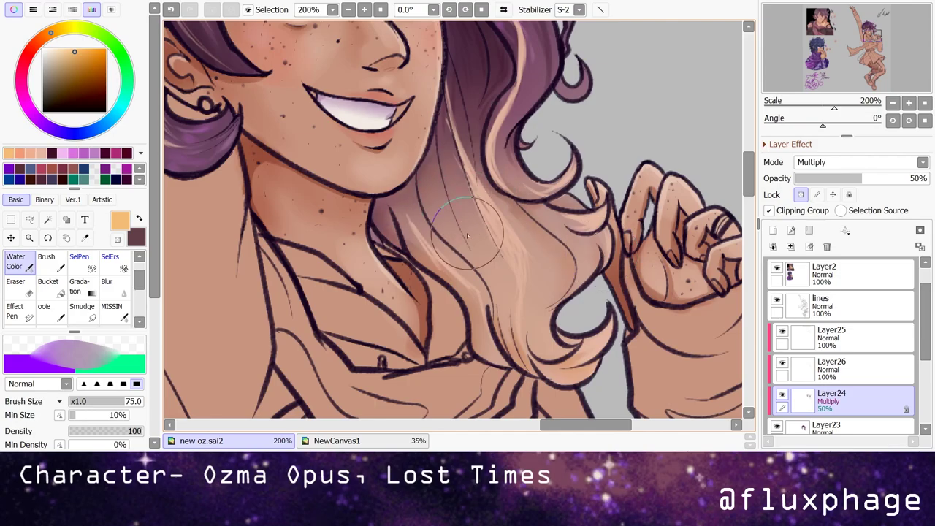
scroll(453, 360, down, 5)
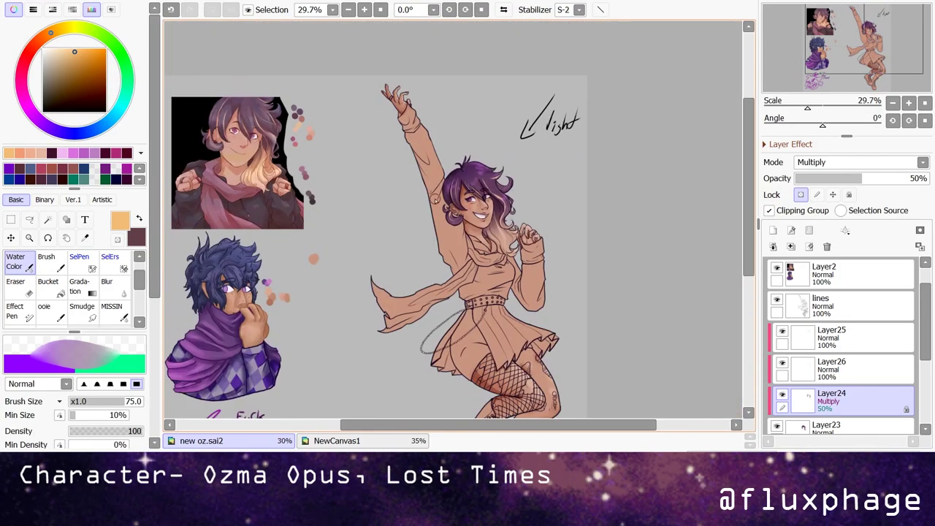
scroll(506, 231, up, 5)
- Lock Layer23's transparency and brighten the lower waves with sampled light peach tones using the MISSIN brush at size 21
click(826, 426)
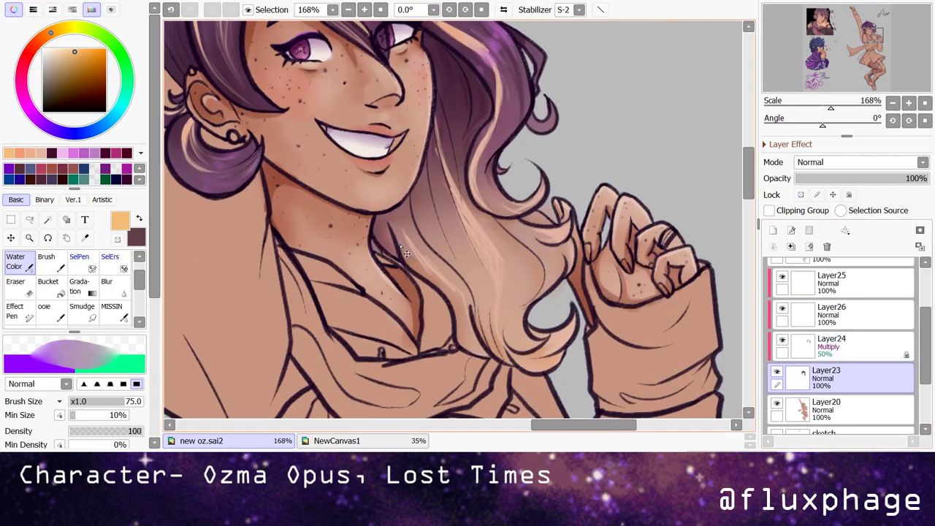
key(alt)
scroll(570, 277, up, 4)
click(569, 277)
scroll(435, 228, down, 4)
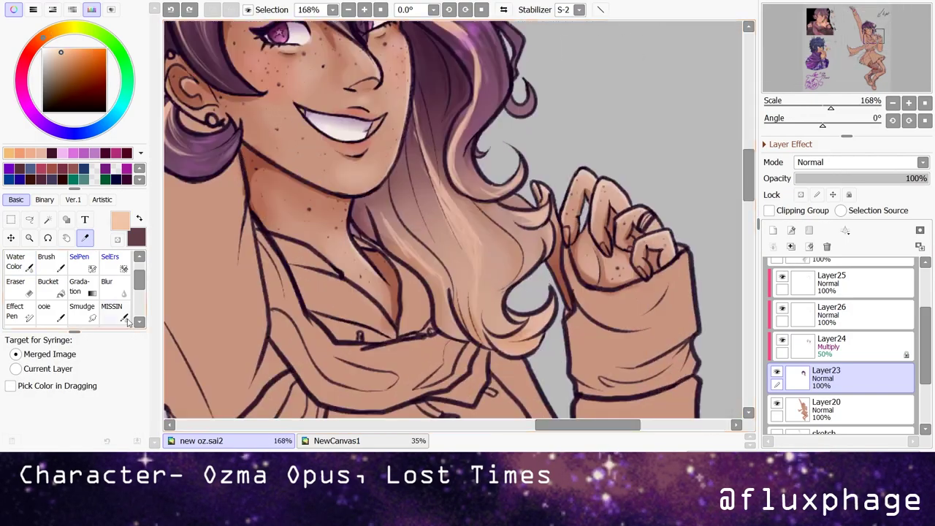
alt+click(540, 255)
mouse_move(471, 278)
mouse_down()
mouse_move(476, 208)
mouse_move(455, 166)
mouse_up()
click(801, 194)
scroll(414, 270, down, 3)
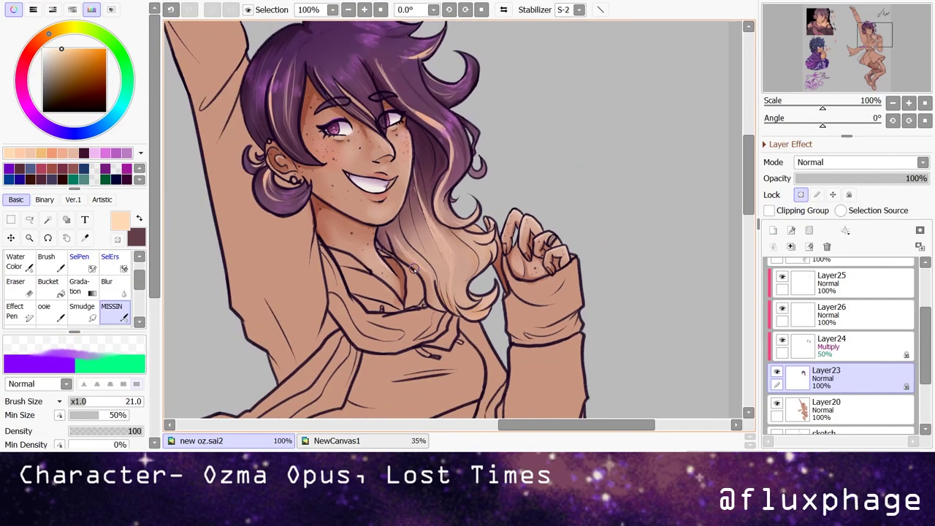
- Sample a light peach from the reference portrait's hair and try a highlight on Layer26's lower wave with the Brush at size 17
scroll(414, 270, down, 2)
scroll(414, 270, up, 6)
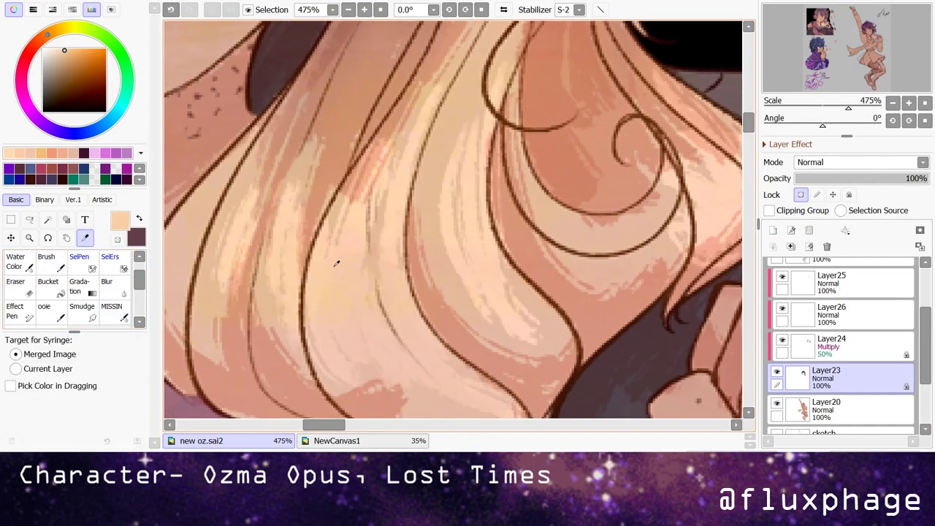
scroll(516, 325, down, 8)
scroll(517, 318, up, 5)
key(b)
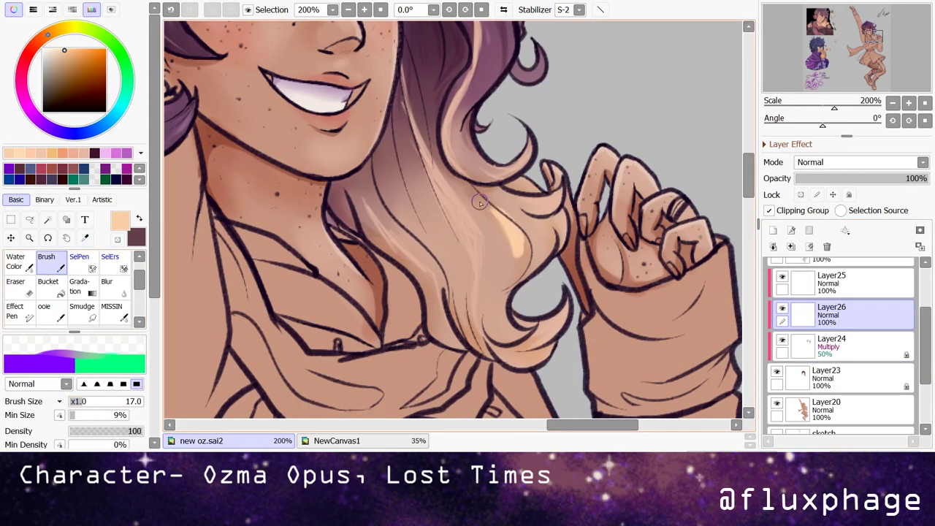
drag(515, 208, 488, 256)
key(ctrl+z)
- Add a clipped layer above Layer24 and paint soft peach highlights along the lower waves and curled tips with the MISSIN brush at size 13
click(111, 311)
drag(522, 219, 497, 292)
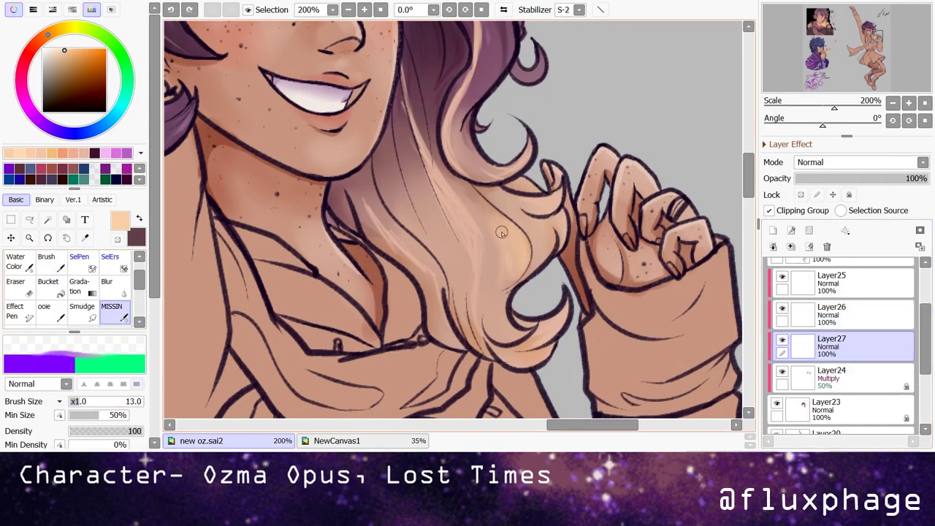
drag(471, 128, 484, 177)
drag(444, 259, 471, 314)
drag(537, 328, 559, 337)
drag(511, 292, 530, 347)
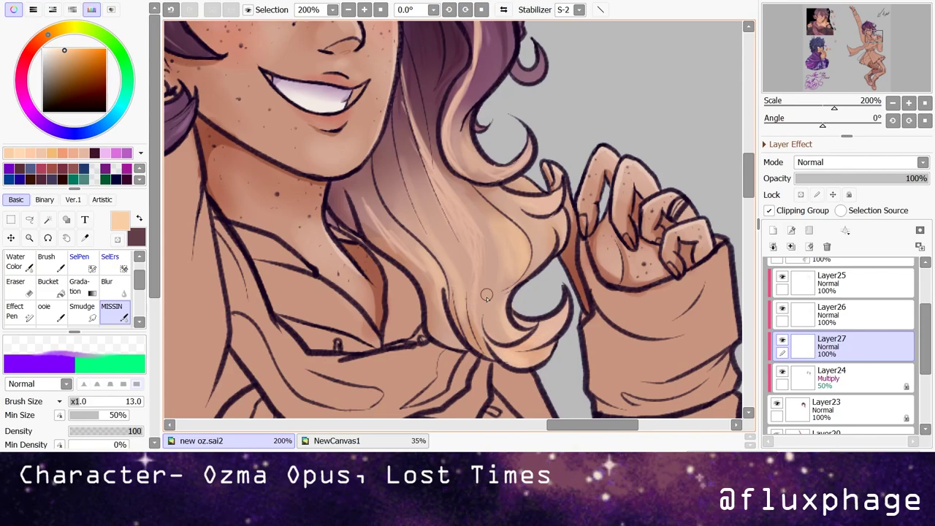
drag(555, 303, 553, 334)
- Choose a pale cream and brighten the lower curls on Layer26 with Water Color at size 16
alt+click(453, 246)
key(c)
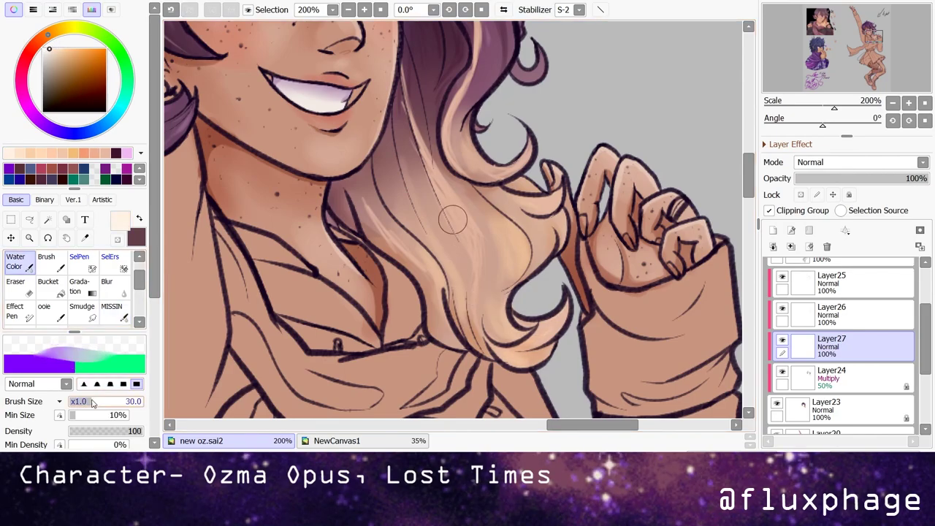
key(ctrl+z)
click(840, 315)
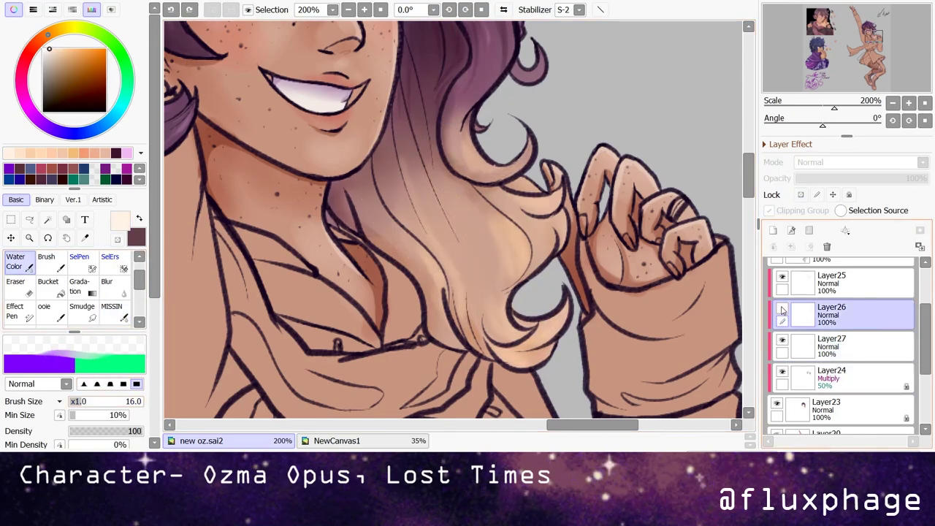
drag(544, 313, 557, 326)
drag(488, 174, 512, 165)
scroll(507, 227, down, 3)
scroll(235, 117, down, 2)
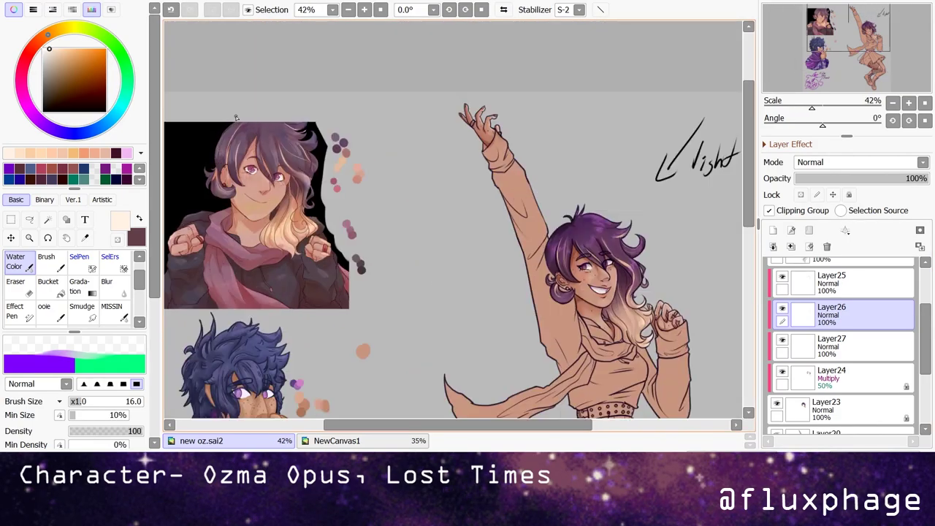
- Merge Layer26, Layer27 and Layer24 into the hair base Layer23, and set Layer25's opacity to 100%
scroll(723, 273, up, 3)
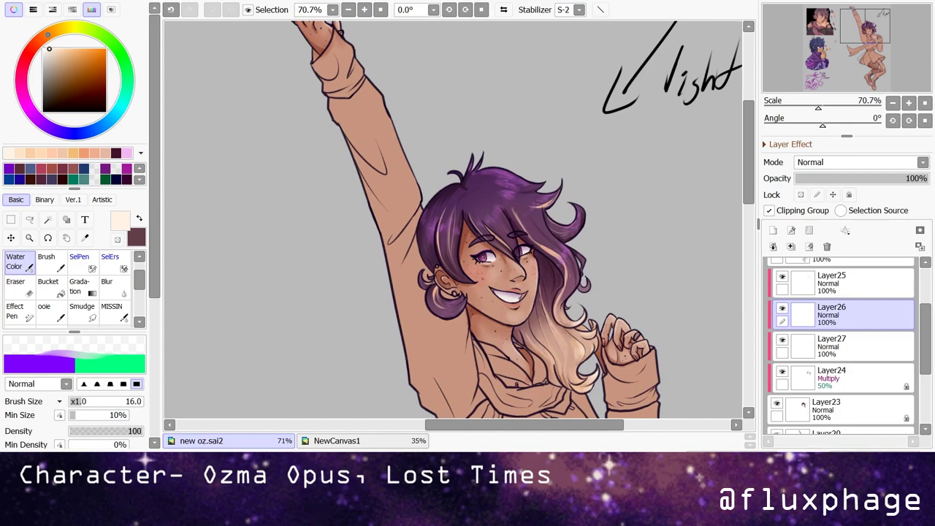
scroll(407, 177, down, 3)
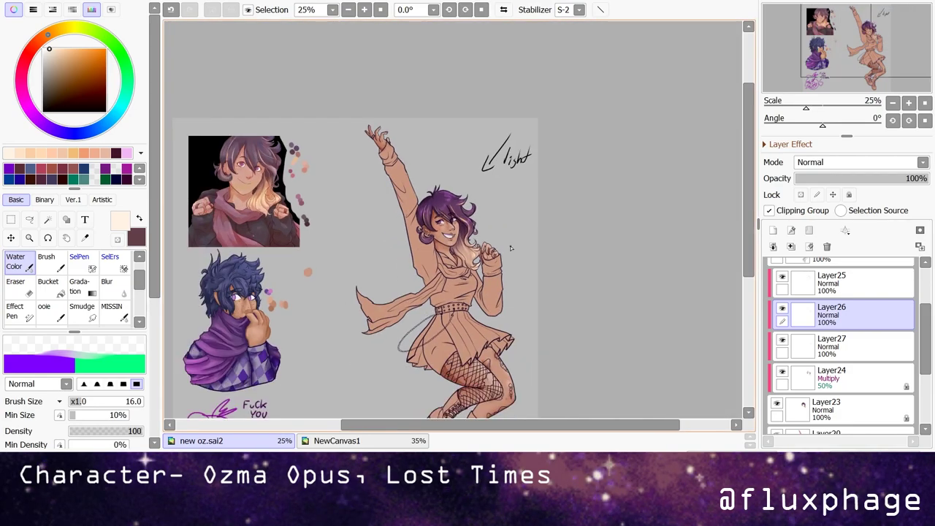
scroll(510, 252, up, 2)
click(840, 376)
click(840, 283)
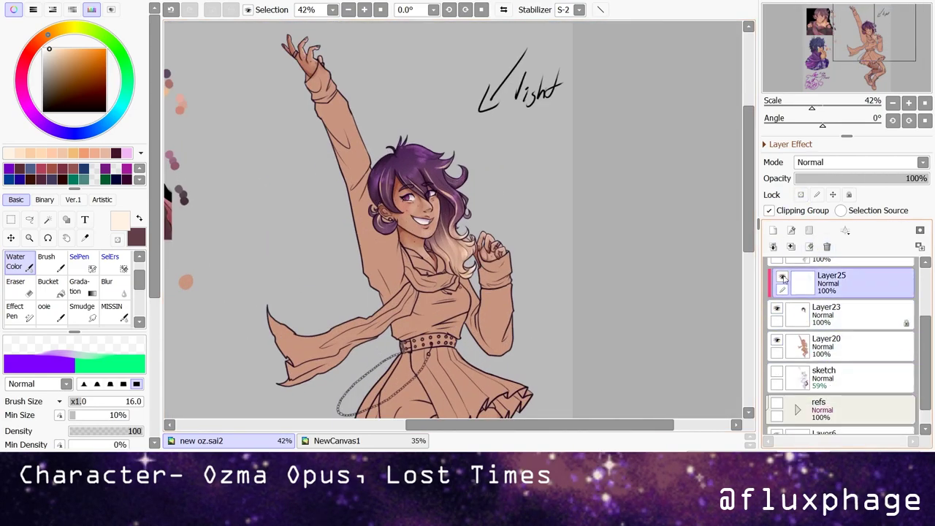
scroll(637, 146, up, 7)
drag(905, 178, 933, 184)
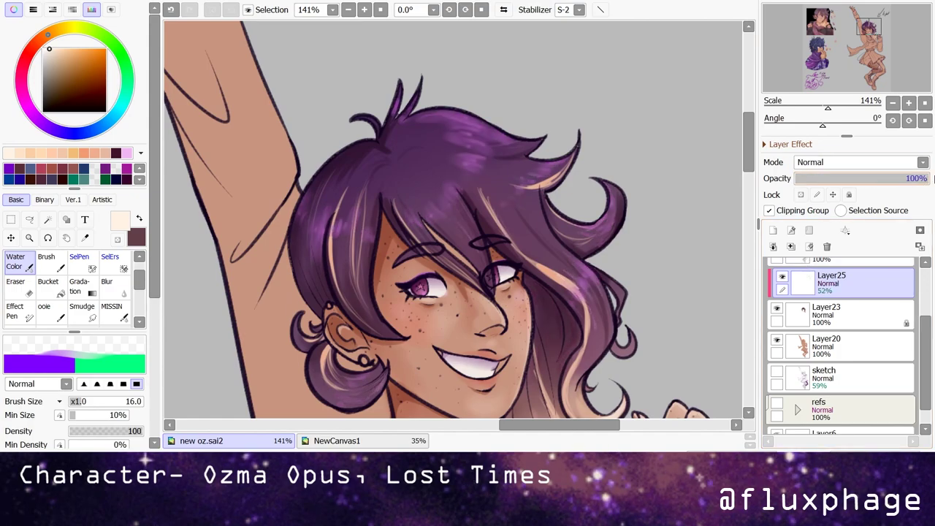
- Add a clipped Shine layer above Layer25 and paint small light pink glints on the purple hair with Water Color at size 7
click(773, 230)
click(126, 152)
click(860, 162)
scroll(440, 135, up, 1)
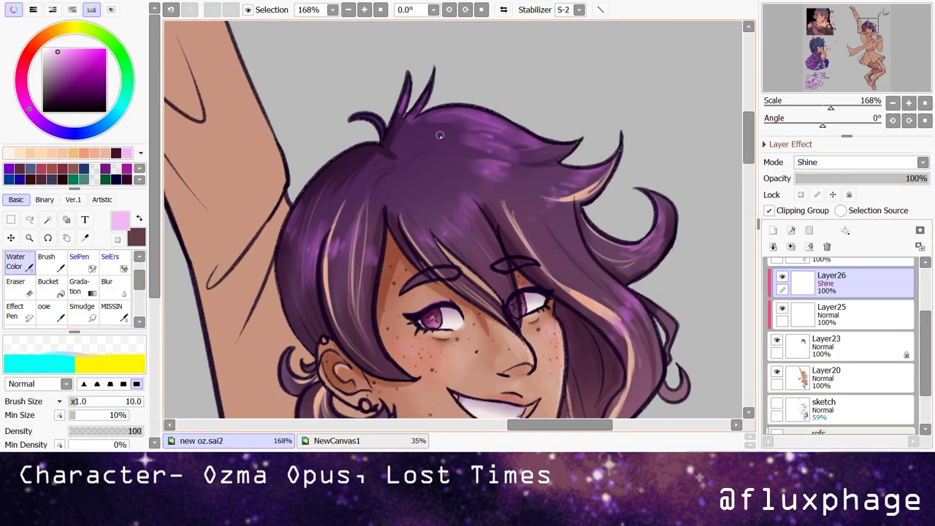
key(bracketleft)
key(bracketleft)
key(bracketleft)
drag(334, 235, 310, 270)
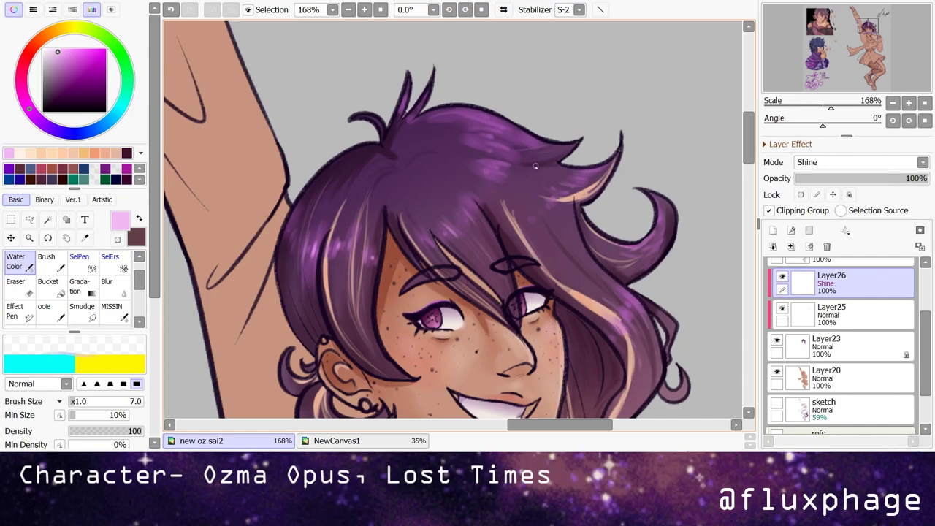
- Merge the Shine layer and the purple highlight layer Layer25 into Layer23, and reset the canvas rotation to 0°
scroll(571, 299, down, 3)
click(840, 314)
shift+click(839, 282)
click(827, 246)
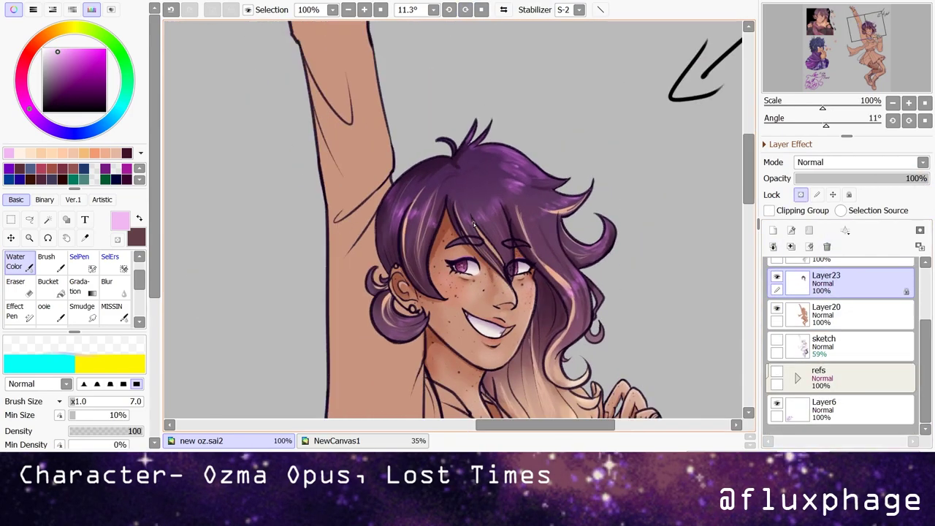
scroll(487, 197, down, 4)
click(467, 11)
scroll(442, 154, up, 3)
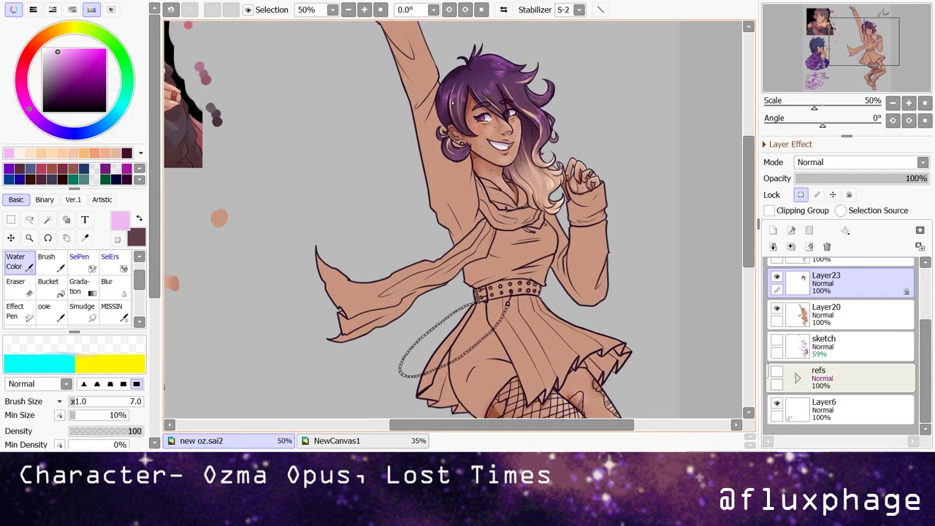
- Add a clipped layer above Layer20 and sample a dark grey-plum from the reference colours for the clothing
scroll(450, 185, down, 2)
scroll(807, 301, up, 2)
click(773, 230)
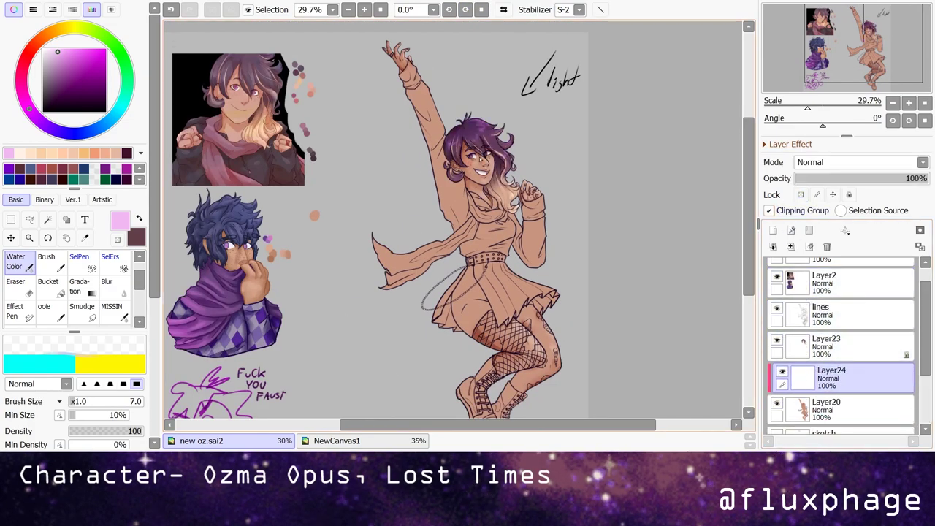
click(85, 238)
scroll(372, 214, down, 1)
scroll(445, 198, up, 8)
click(445, 198)
scroll(445, 198, down, 5)
- Hide Layer20 and Layer24 and make the lines layer active for Magic Wand selection
click(48, 219)
scroll(453, 219, down, 2)
scroll(621, 183, up, 4)
click(840, 409)
click(776, 403)
scroll(621, 183, down, 2)
scroll(673, 148, up, 3)
click(840, 314)
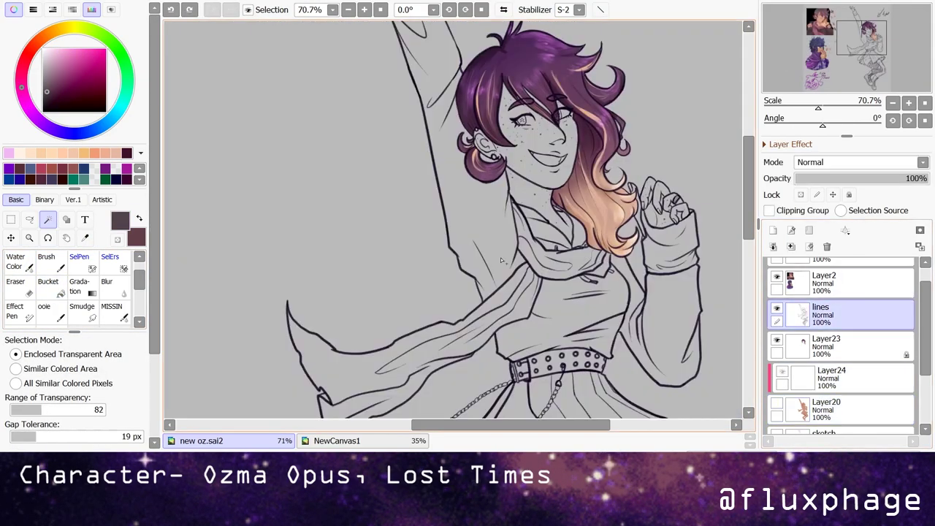
- Select the raised arm's sleeve and cuff with the Magic Wand, and cover the missed edges and folds with SelPen
click(438, 109)
scroll(438, 110, up, 1)
scroll(409, 146, up, 2)
key(s)
drag(382, 162, 384, 139)
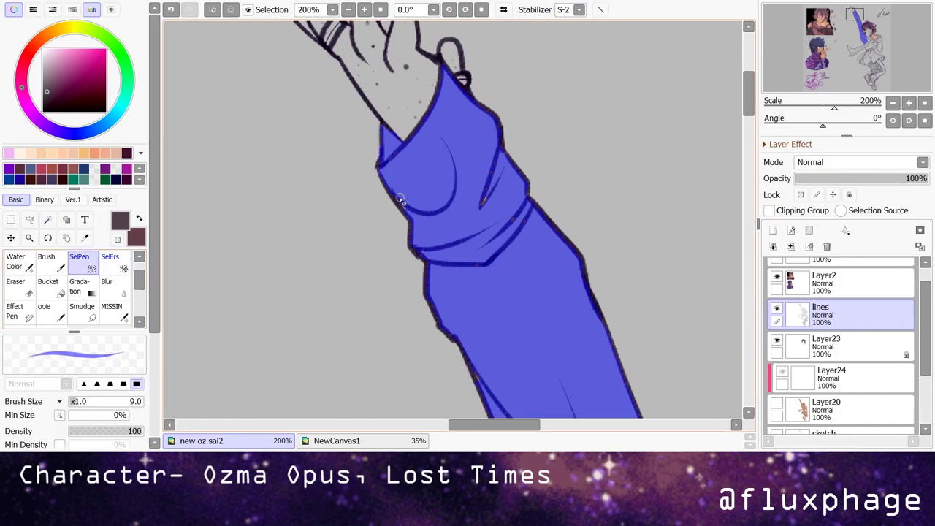
drag(450, 259, 311, 160)
scroll(382, 271, down, 5)
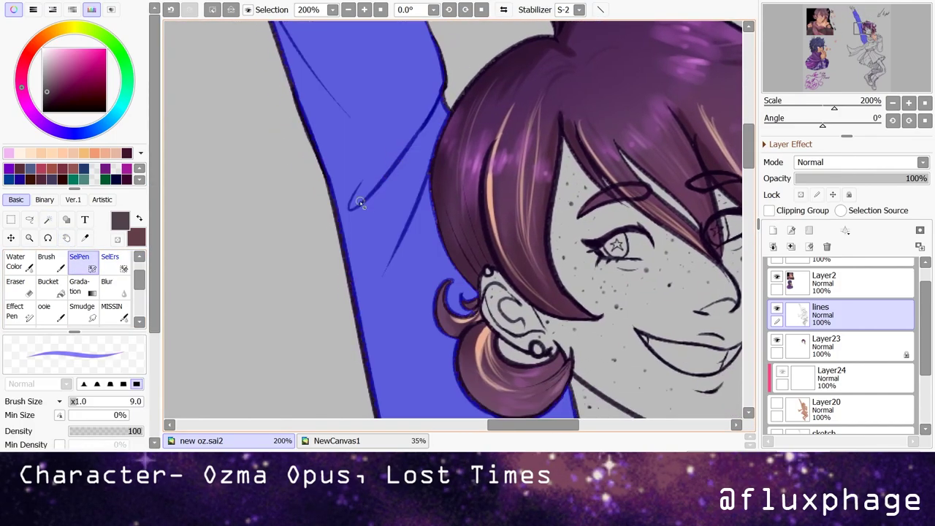
scroll(382, 271, right, 3)
- Add the hood and collar pieces around the neck to the selection, filling the gaps along the lines with SelPen
key(w)
scroll(328, 234, down, 5)
scroll(292, 215, right, 2)
click(73, 256)
key(w)
click(474, 186)
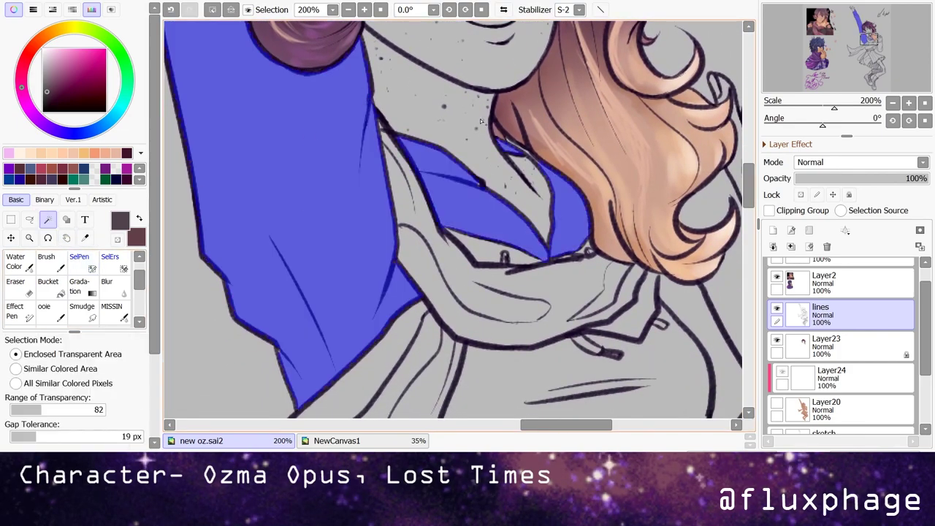
key(s)
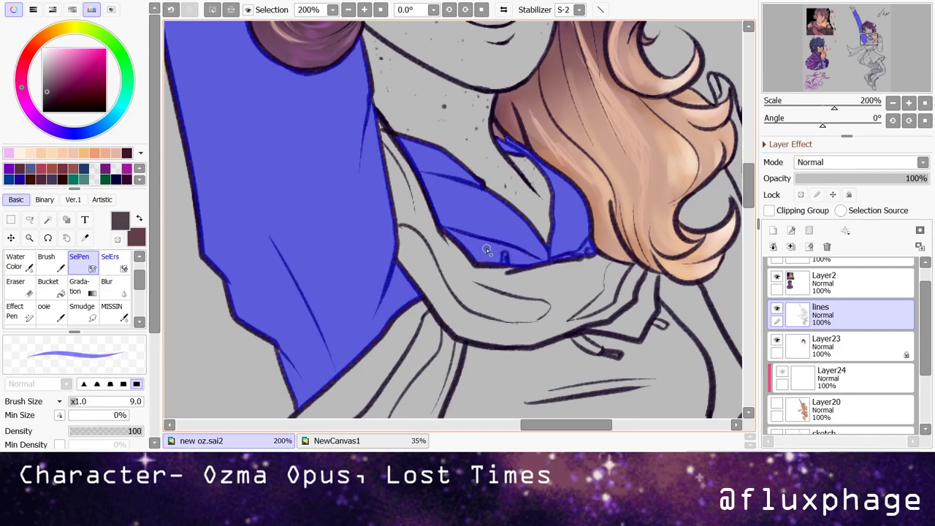
- Add the front of the top between scarf and belt to the selection, including its edges and folds
scroll(453, 219, down, 3)
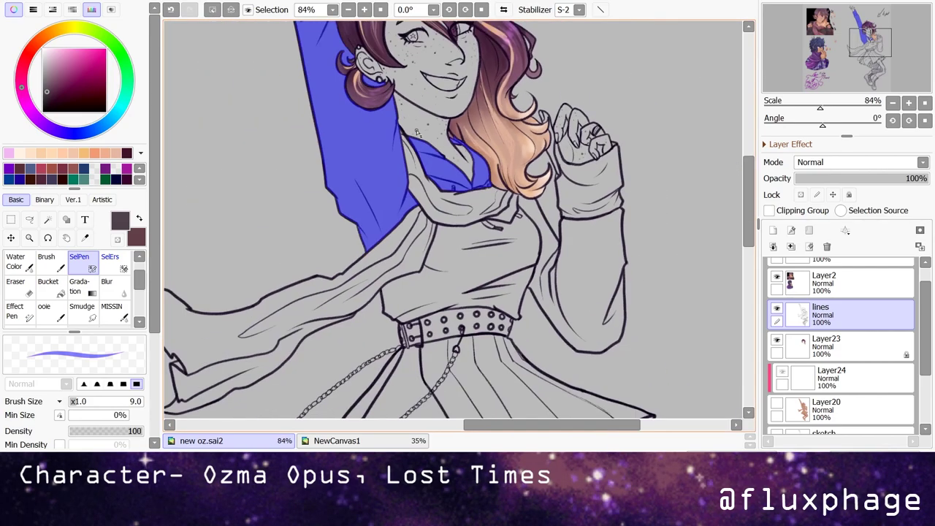
key(w)
scroll(471, 321, up, 3)
key(s)
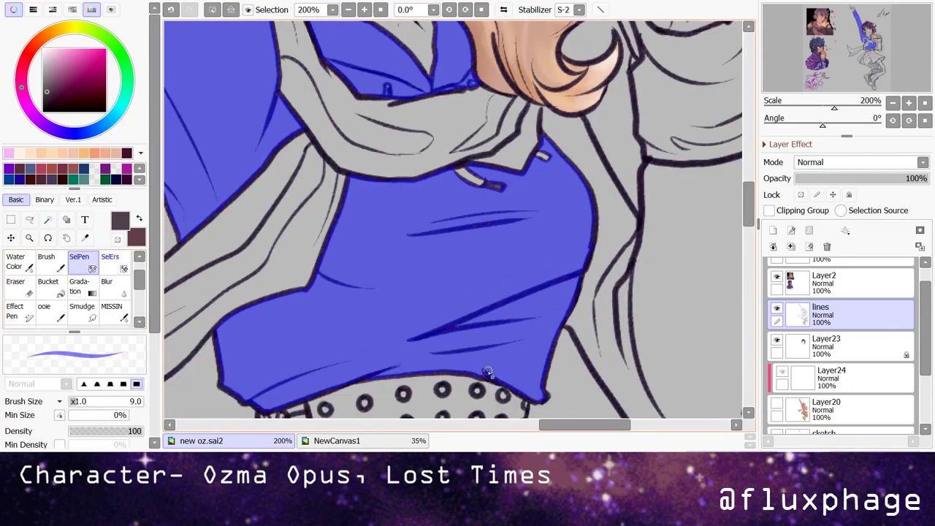
- Extend the selection over the bent arm's sleeve and cuff, covering the fold lines with SelPen
scroll(450, 350, up, 2)
scroll(512, 239, down, 9)
scroll(407, 249, up, 4)
scroll(269, 149, up, 3)
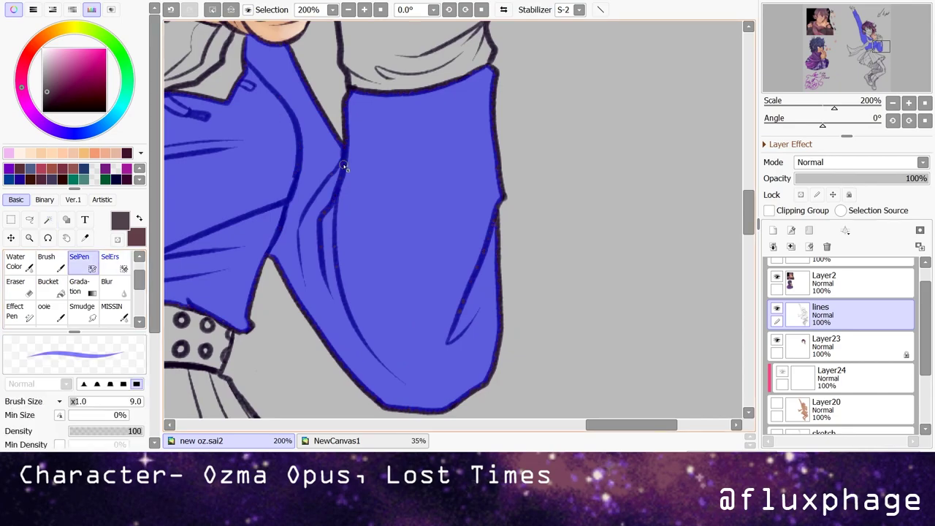
scroll(408, 203, up, 1)
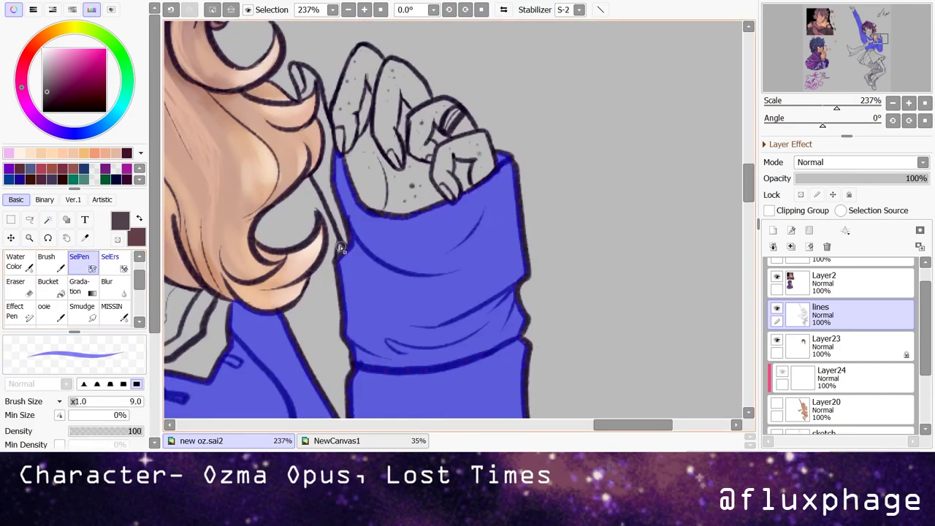
- Show Layer20 and Layer24 again, fill the selected top on Layer24 with dark grey-plum using Brush at size 1600, and deselect
scroll(365, 239, down, 11)
key(b)
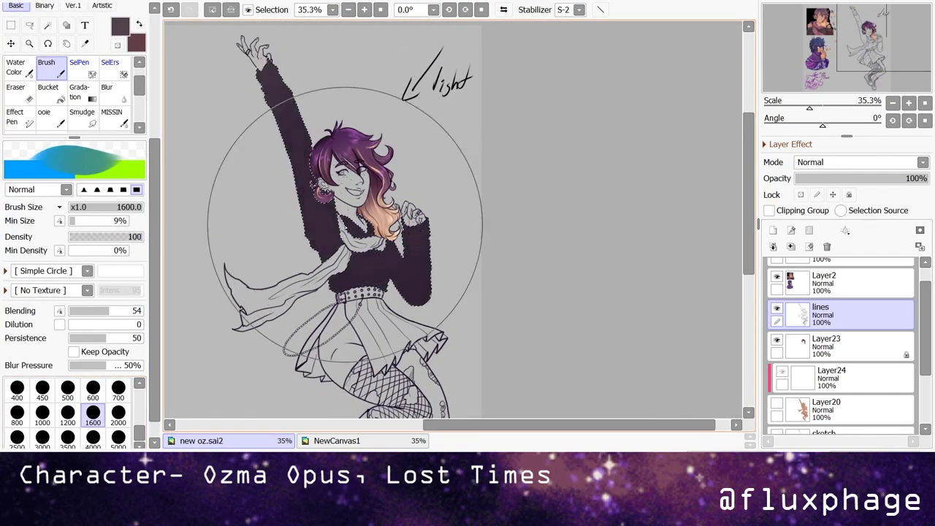
click(840, 376)
click(777, 402)
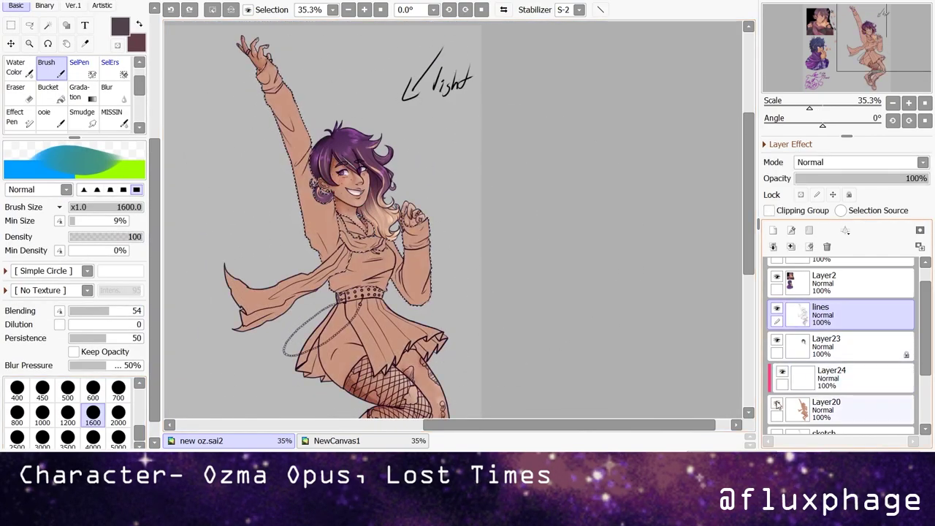
click(781, 371)
drag(378, 274, 343, 219)
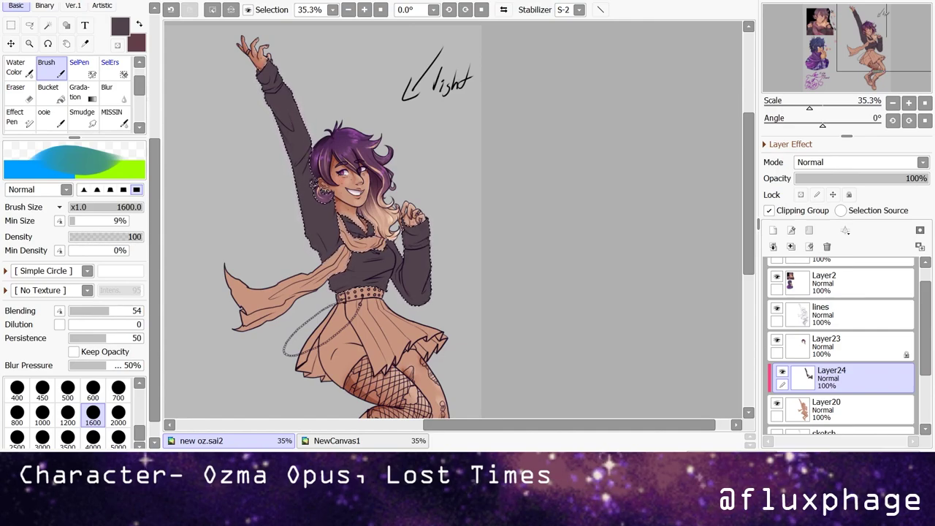
drag(295, 151, 303, 161)
scroll(304, 161, up, 1)
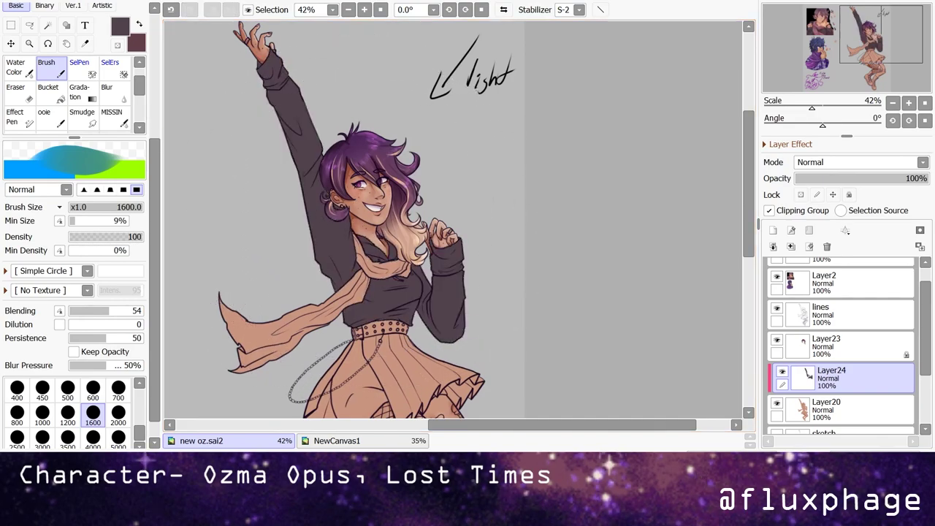
- Sample the darkest brown-plum swatch beside the reference portrait and add a new clipped layer above Layer24
scroll(397, 165, down, 4)
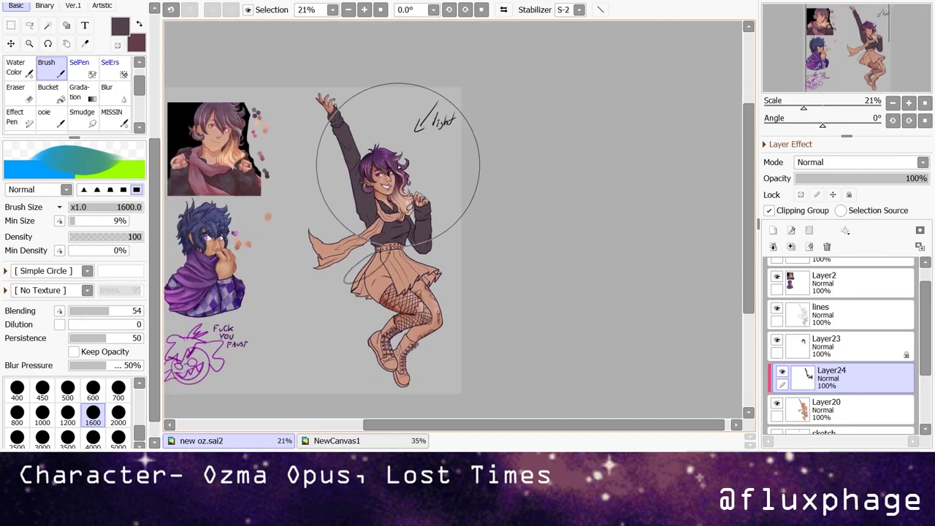
scroll(397, 165, up, 1)
scroll(292, 146, up, 5)
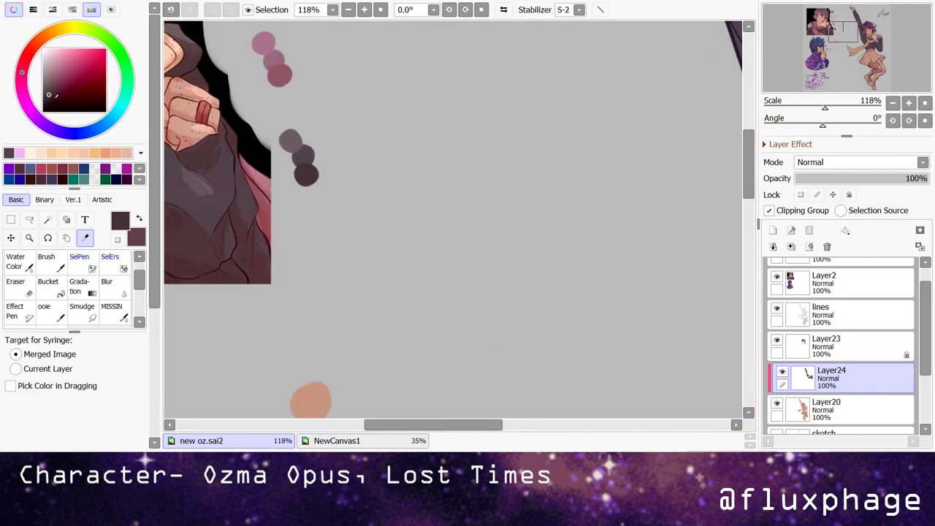
scroll(292, 183, down, 6)
scroll(205, 143, up, 4)
key(ctrl+shift+n)
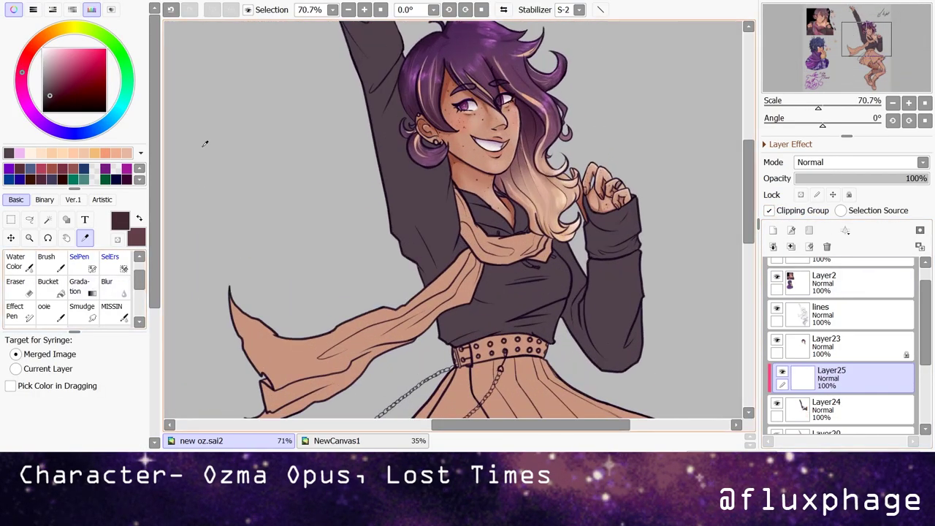
- Test Water Color at size 32 on the top and resample the dark shadow colour from the reference swatches
click(19, 263)
scroll(650, 307, up, 1)
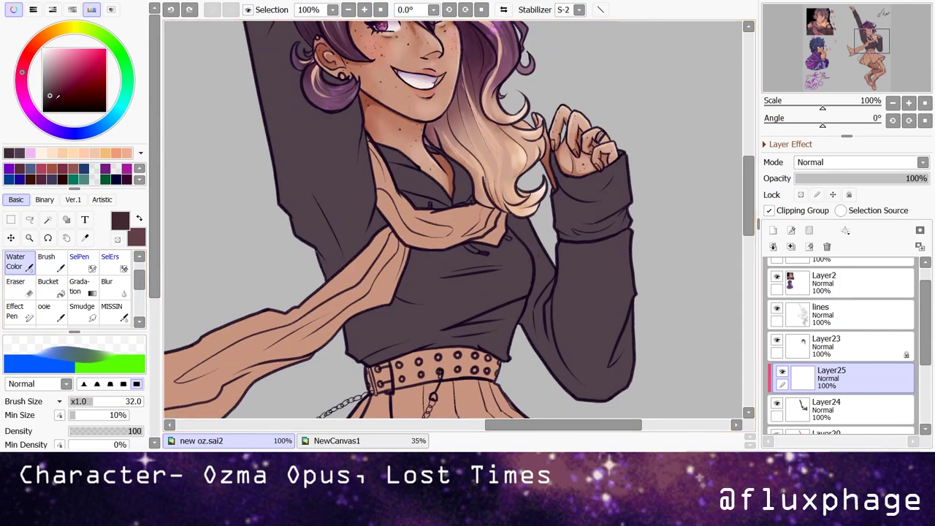
alt+click(413, 263)
scroll(453, 220, down, 6)
scroll(416, 110, up, 8)
click(53, 9)
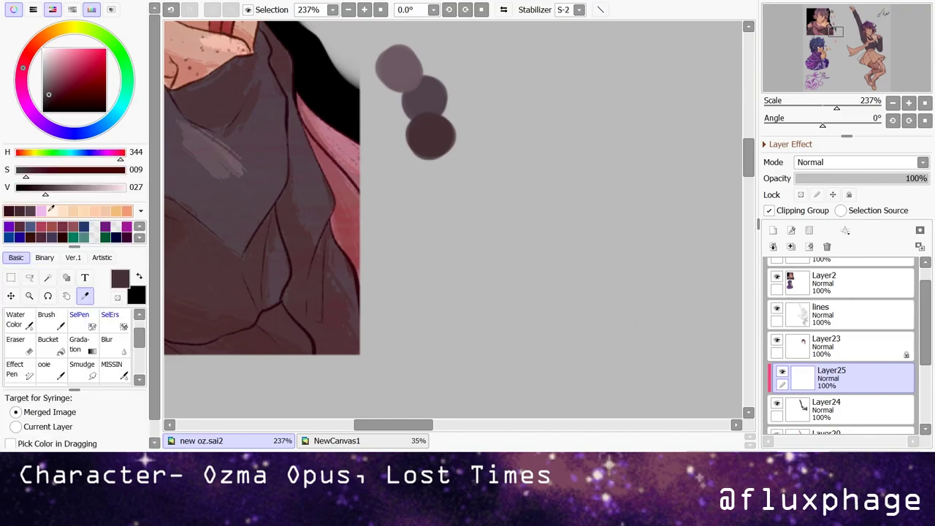
click(53, 9)
scroll(453, 219, down, 6)
scroll(482, 259, up, 4)
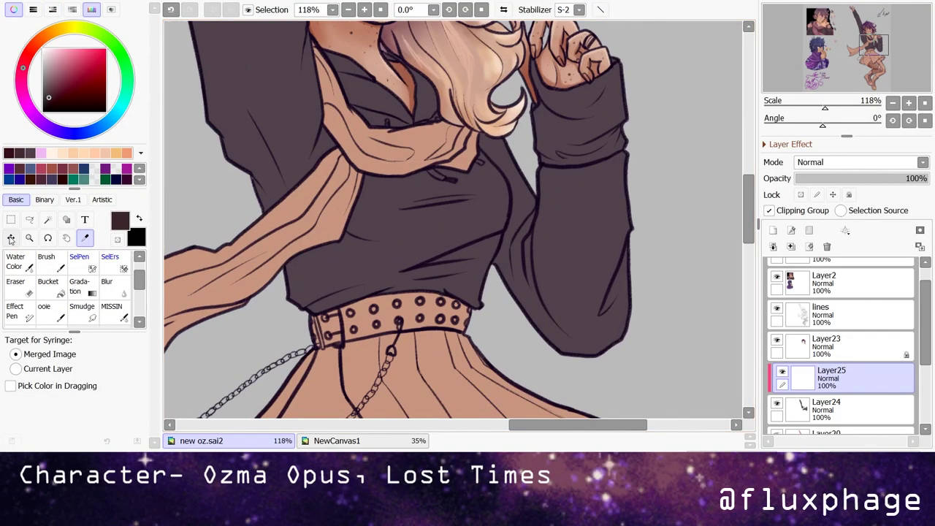
- Start shading the top on Layer25 with a dark plum shadow along the fold under the chest, using Water Color at size 18
key(v)
scroll(327, 134, down, 3)
scroll(401, 194, up, 4)
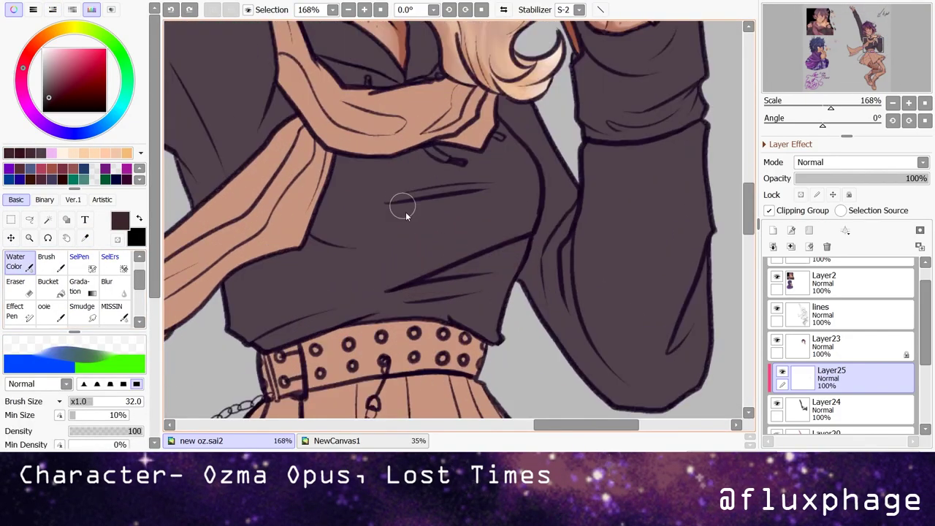
alt+click(401, 194)
key(bracketleft)
key(bracketleft)
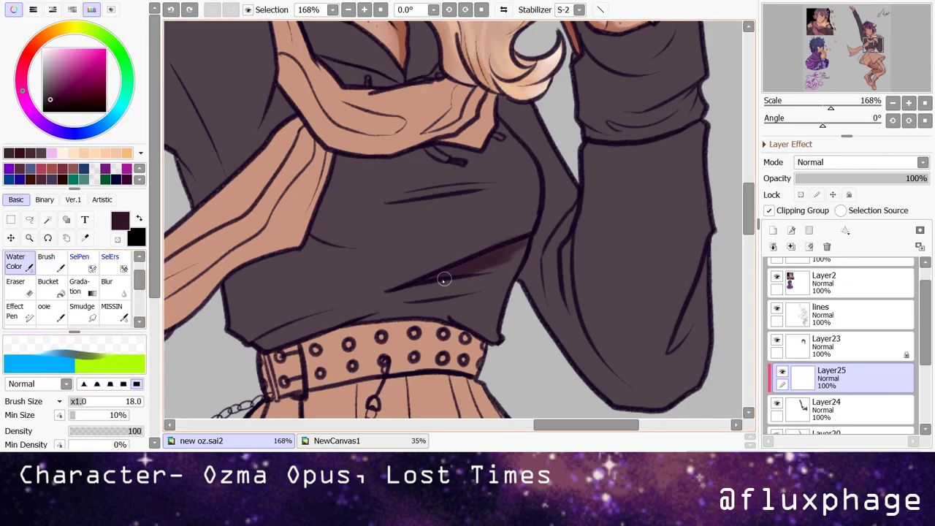
- Undo the recent fold strokes and paint broad soft shadows over the sweater's torso and sleeves on Layer25 with a size 100 brush
scroll(528, 328, down, 4)
key(ctrl+z)
key(bracketright)
key(bracketright)
key(bracketright)
key(bracketright)
key(bracketright)
key(bracketright)
key(ctrl+z)
key(ctrl+z)
key(ctrl+z)
mouse_move(377, 115)
mouse_down()
mouse_move(411, 257)
mouse_move(404, 239)
mouse_move(463, 311)
mouse_up()
drag(447, 242, 439, 282)
drag(529, 259, 545, 352)
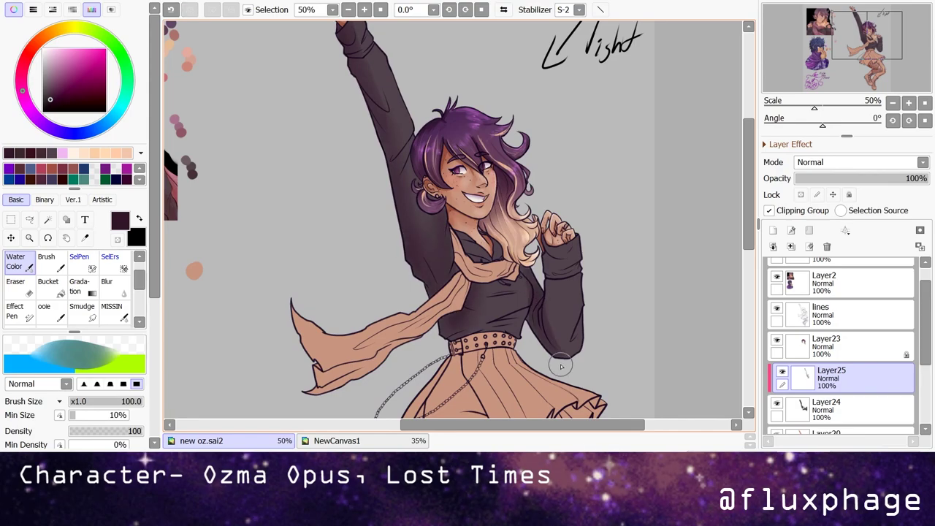
- Lower the opacity of the soft shading layer, Layer25, to 61%
click(861, 162)
click(832, 188)
drag(926, 178, 876, 178)
key(ctrl+plus)
key(e)
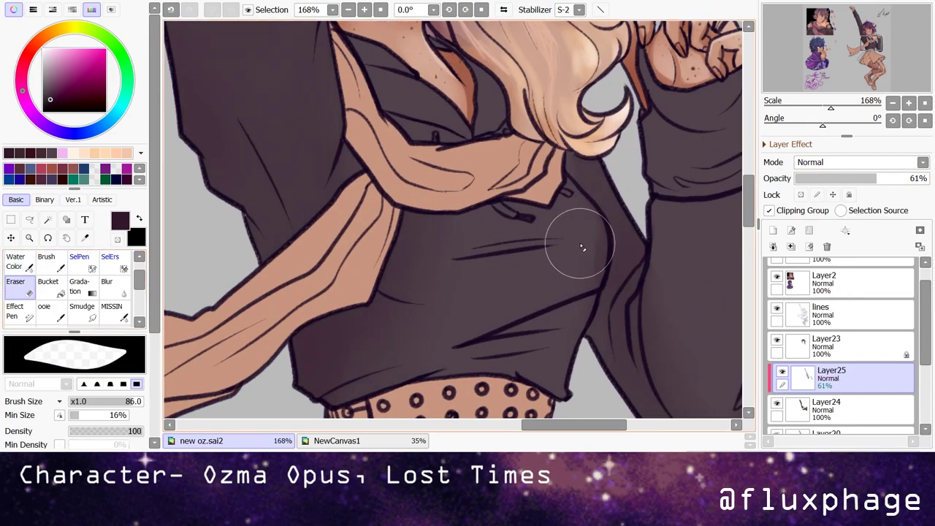
key(ctrl+minus)
key(ctrl+minus)
key(ctrl+minus)
key(ctrl+minus)
key(ctrl+minus)
key(ctrl+minus)
key(ctrl+minus)
key(ctrl+minus)
key(ctrl+minus)
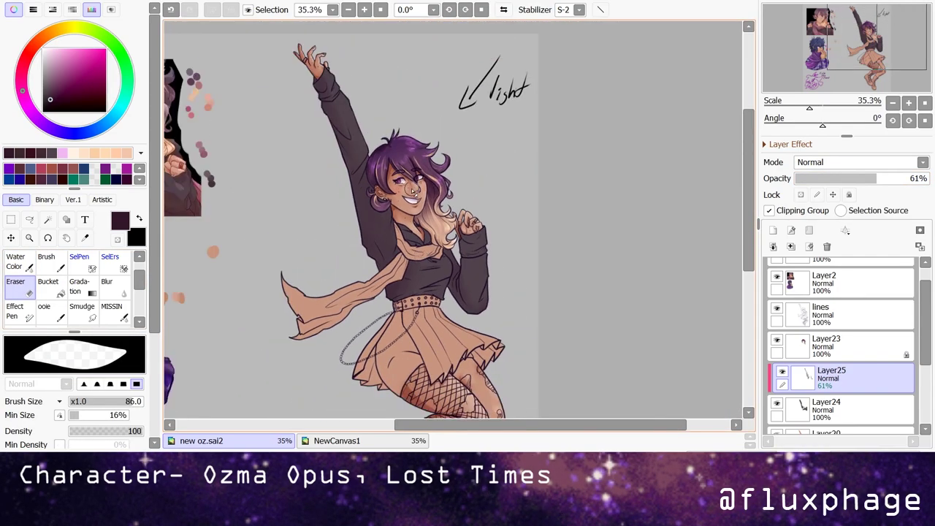
- Add a new layer clipped to the sweater above Layer25 and switch to the Water Color brush
key(ctrl+plus)
key(ctrl+plus)
key(ctrl+plus)
click(773, 230)
key(c)
key(ctrl+plus)
key(ctrl+plus)
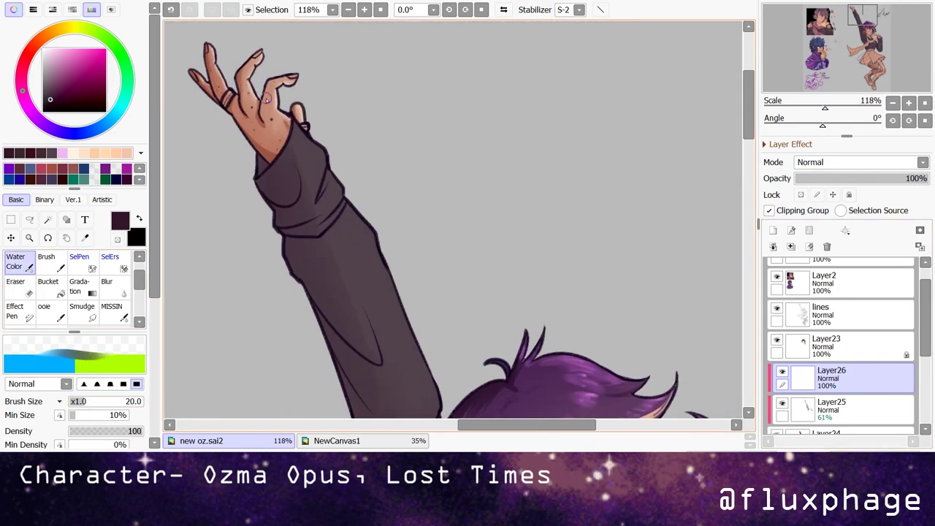
- Paint fold shadows on the cuff of the raised sleeve with the Water Color brush at size 11
key([)
key([)
key([)
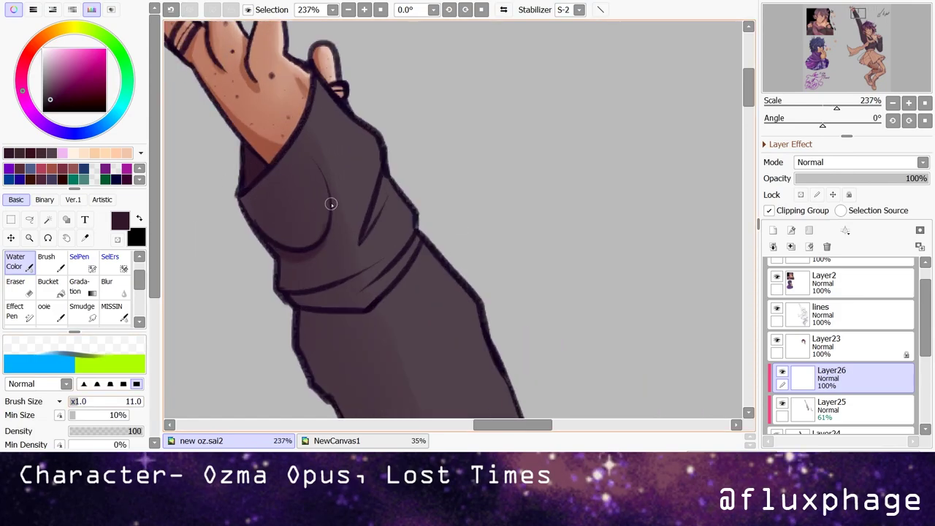
mouse_move(288, 253)
mouse_down()
mouse_move(323, 293)
mouse_move(373, 271)
mouse_up()
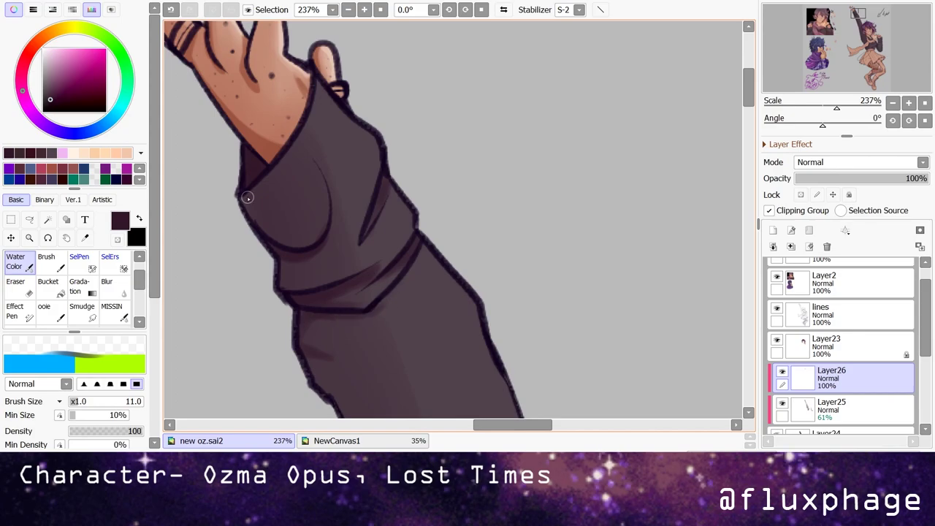
key(ctrl+minus)
key(ctrl+plus)
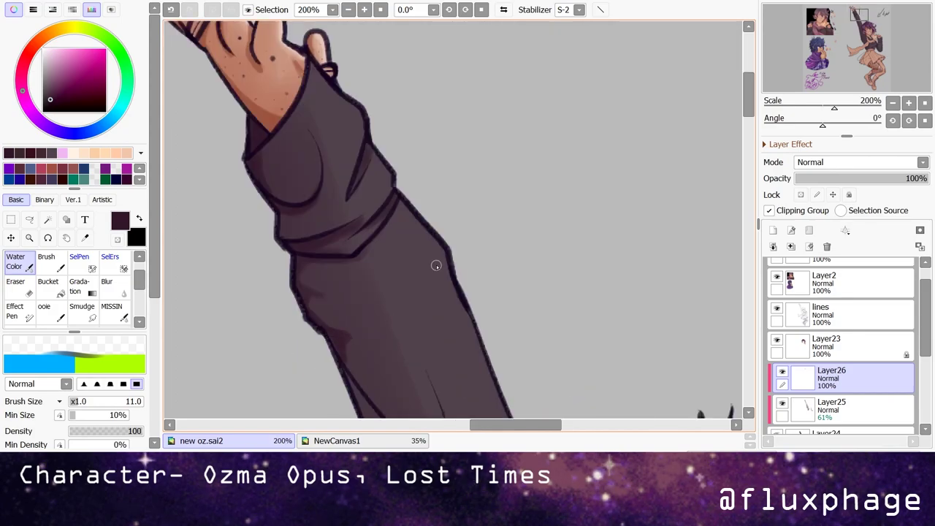
- Paint fold shadows along the forearm of the raised sleeve below the cuff
key(ctrl+minus)
key(ctrl+minus)
key(ctrl+plus)
key(ctrl+plus)
mouse_move(299, 188)
mouse_down()
mouse_move(359, 261)
mouse_move(399, 289)
mouse_up()
drag(385, 369, 360, 340)
key(ctrl+minus)
key(ctrl+plus)
key(ctrl+plus)
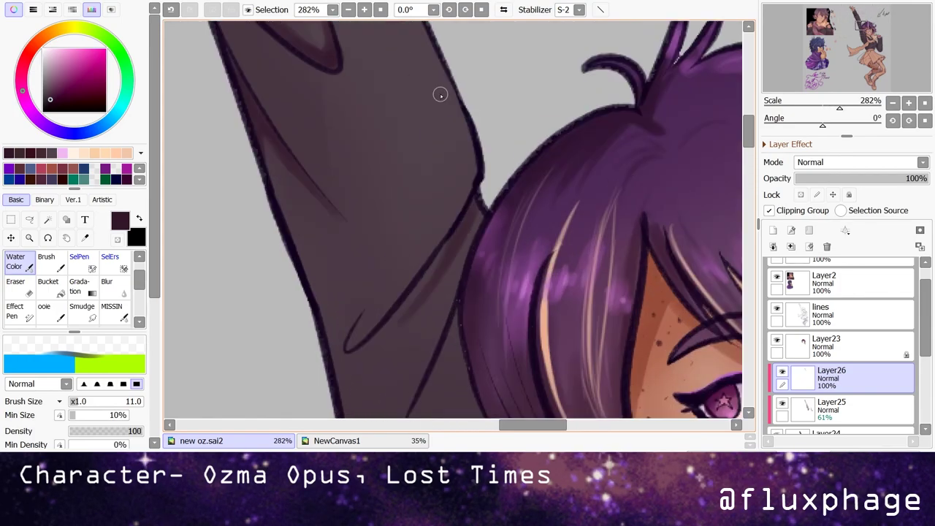
- Paint shadows along the raised sleeve's folds beside the purple hair
key(ctrl+plus)
drag(365, 306, 503, 148)
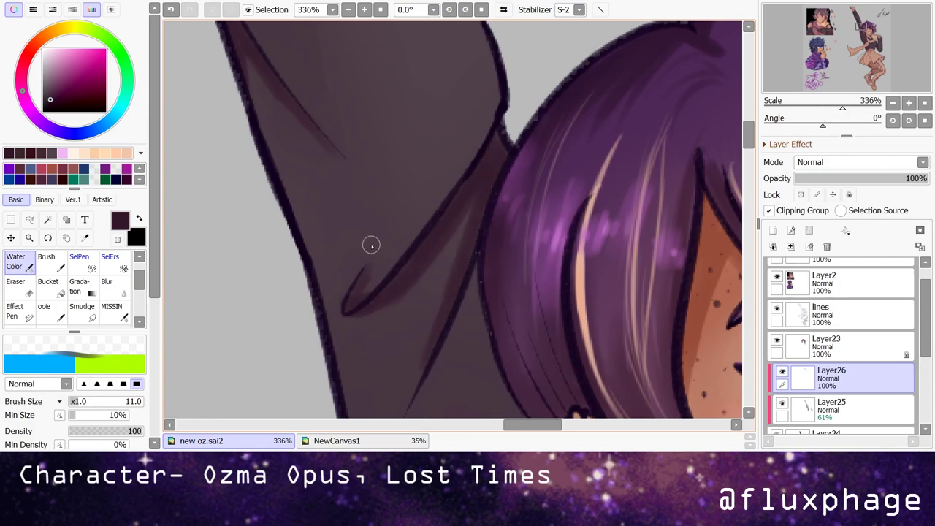
key(ctrl+minus)
key(ctrl+plus)
key(ctrl+plus)
- Touch up the stray gaps along the hair's edge beside the raised sleeve with the size 7 ooie brush, then return to Layer26 with Water Color
key(Page_Down)
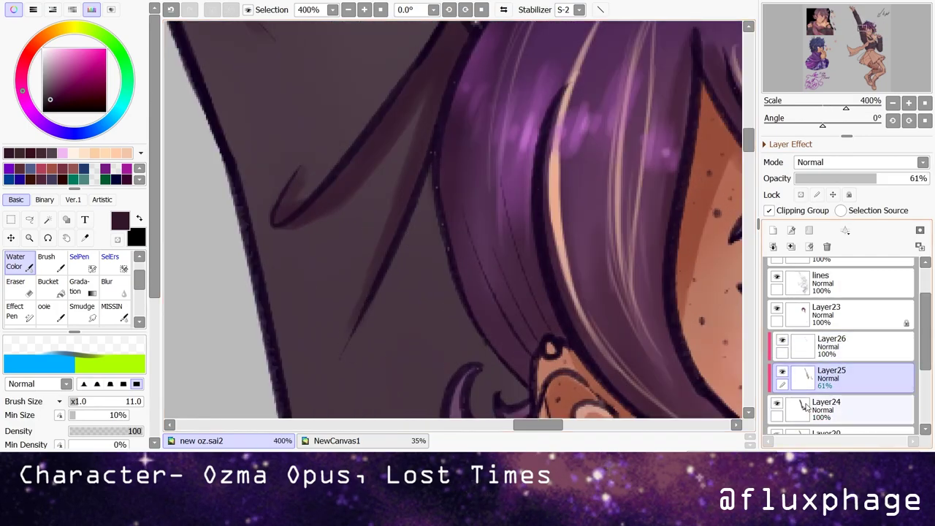
key(Page_Down)
ctrl+shift+click(408, 200)
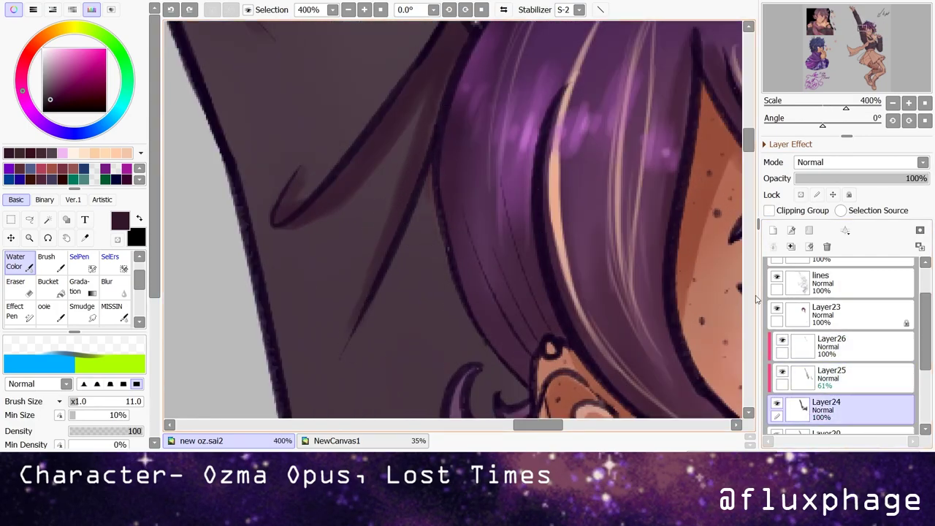
ctrl+shift+click(618, 251)
ctrl+shift+click(428, 215)
click(46, 261)
click(47, 310)
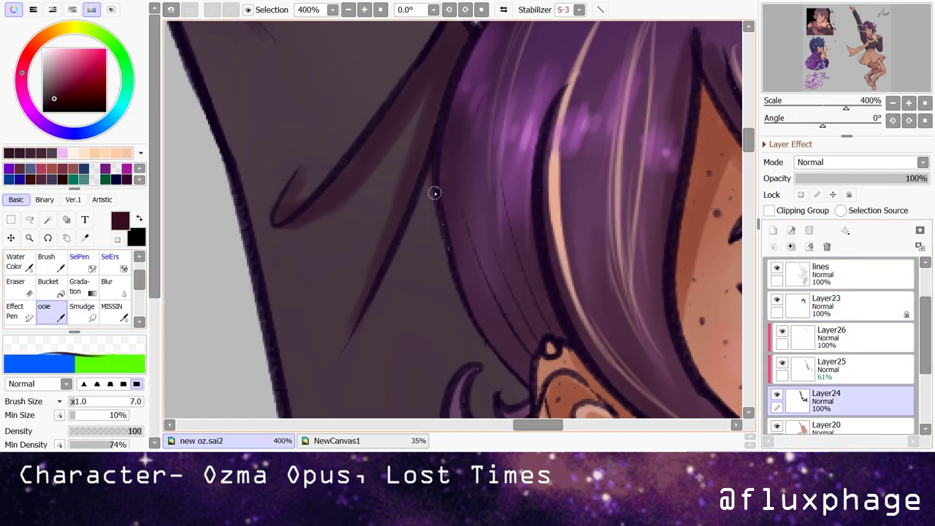
ctrl+shift+click(439, 274)
click(16, 261)
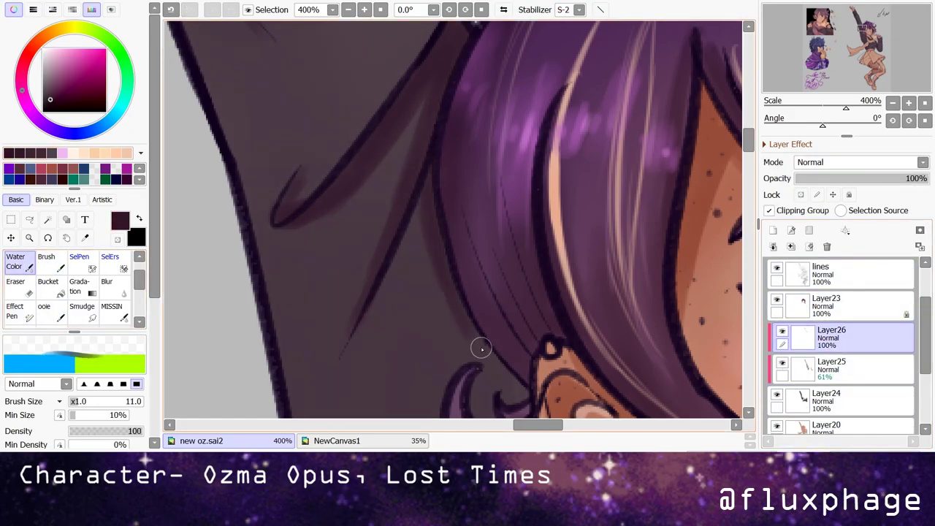
- Block in a dark shadow around the shoulder of the raised sleeve above the scarf using the Brush tool at size 17
scroll(454, 316, down, 3)
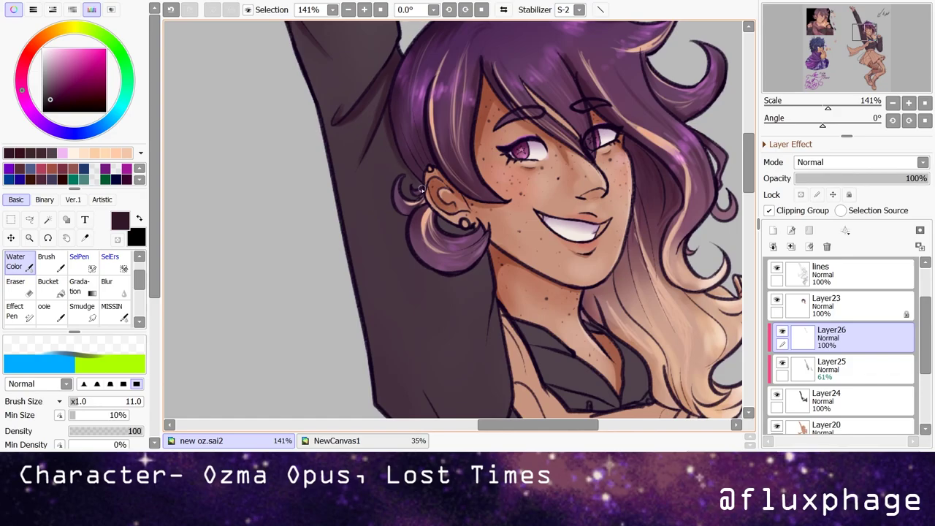
key(b)
scroll(474, 292, down, 3)
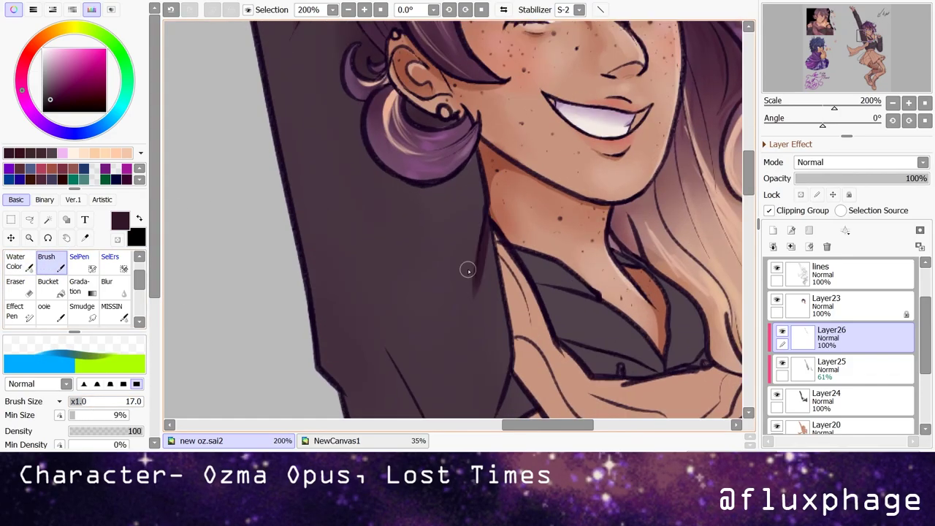
scroll(358, 320, down, 2)
scroll(436, 324, down, 3)
scroll(437, 323, up, 4)
mouse_move(340, 236)
mouse_down()
mouse_move(362, 219)
mouse_move(397, 225)
mouse_move(438, 314)
mouse_up()
scroll(444, 353, down, 3)
scroll(444, 353, up, 4)
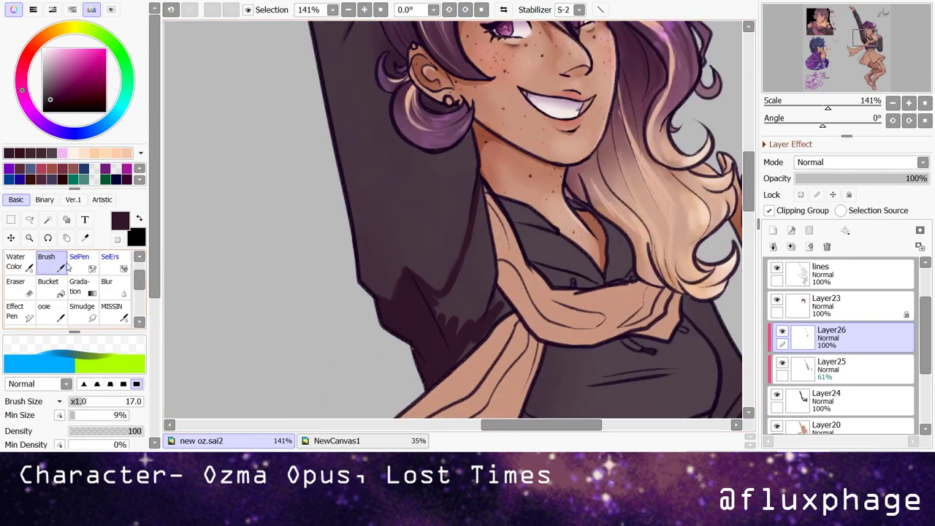
- Erase the rough shoulder shadow and repaint it as a long shadow down the raised sleeve's inner edge beside the scarf
key(e)
drag(409, 380, 476, 292)
key(b)
drag(478, 175, 454, 323)
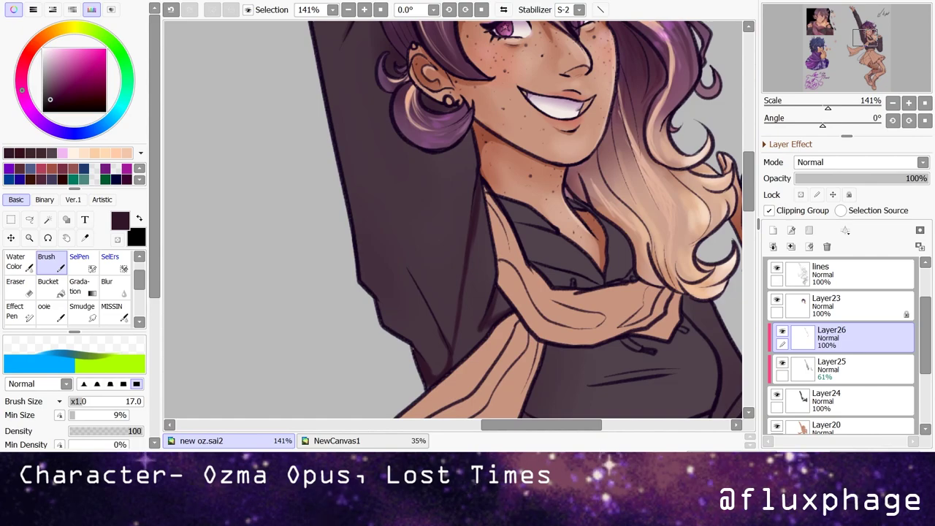
drag(494, 197, 473, 300)
drag(475, 241, 443, 344)
key(e)
key(b)
drag(482, 285, 446, 362)
- Duplicate the lines layer, set the copy's opacity to 43% and merge it back into the lines layer
scroll(402, 286, down, 6)
scroll(402, 285, up, 6)
scroll(372, 381, down, 3)
scroll(372, 381, up, 4)
click(881, 268)
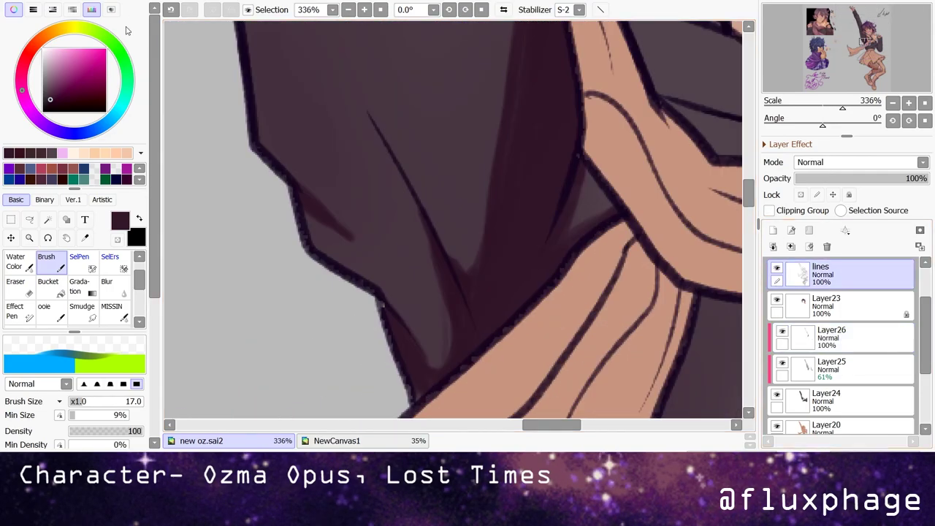
key(ctrl+j)
scroll(358, 158, down, 6)
scroll(358, 159, up, 4)
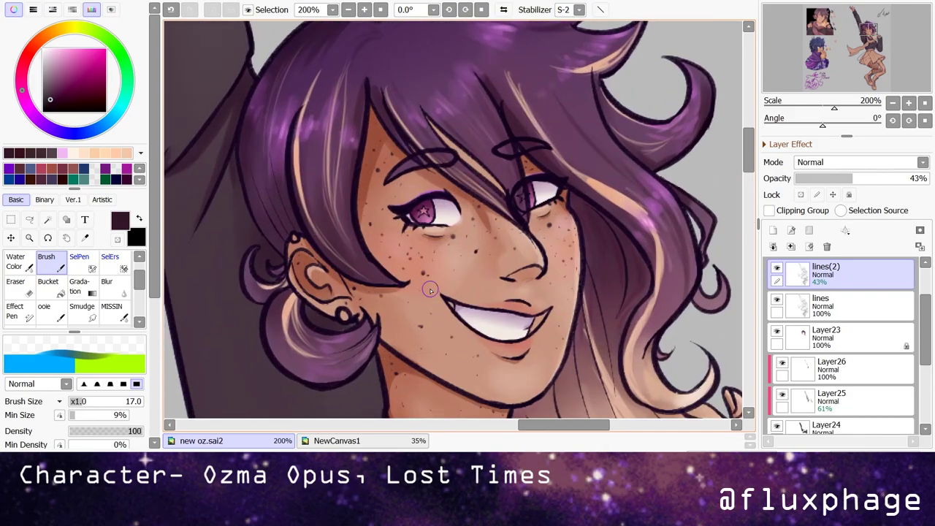
click(809, 246)
- Touch up the raised sleeve's lower edge on Layer24 with the sweater's base colour, then resample the shadow colour for Layer26
scroll(334, 183, down, 2)
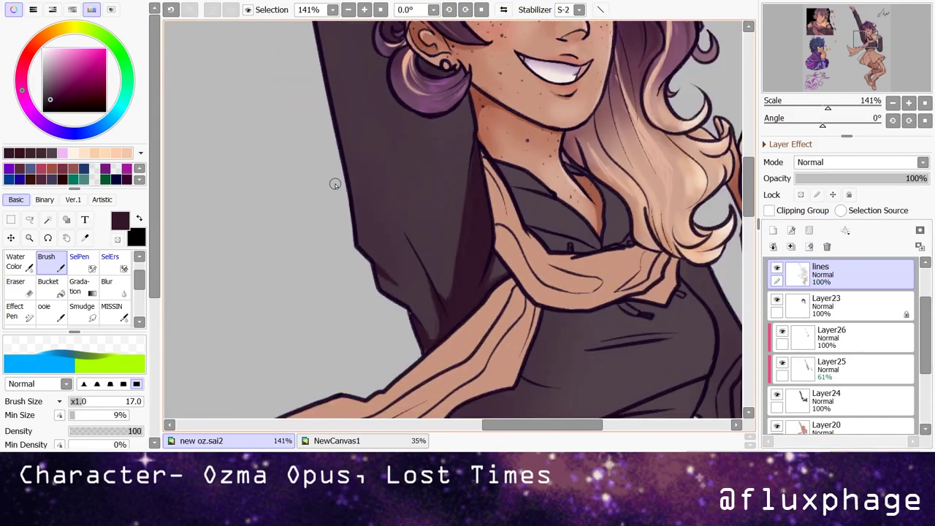
scroll(334, 183, up, 4)
alt+click(407, 235)
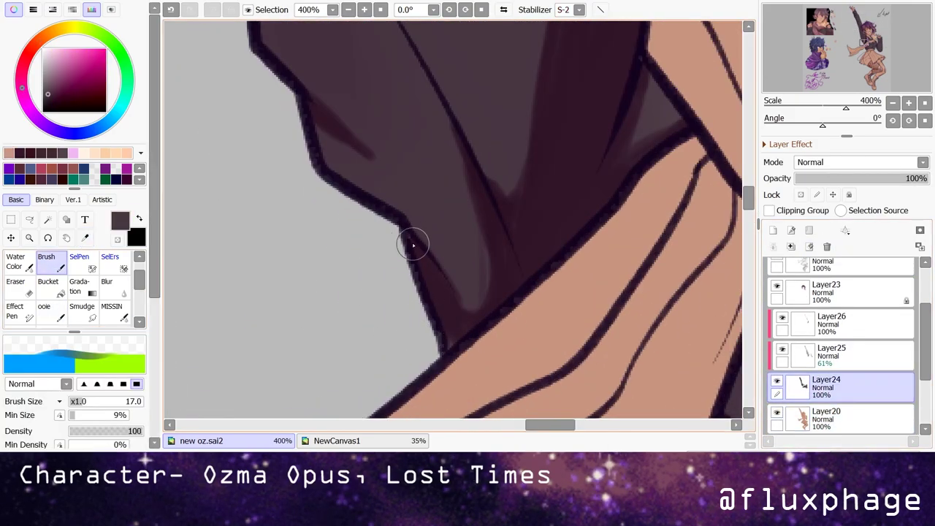
alt+click(431, 347)
- Paint a shadow on the torso along the edge of the hanging scarf on Layer26
scroll(431, 346, down, 5)
scroll(423, 314, up, 4)
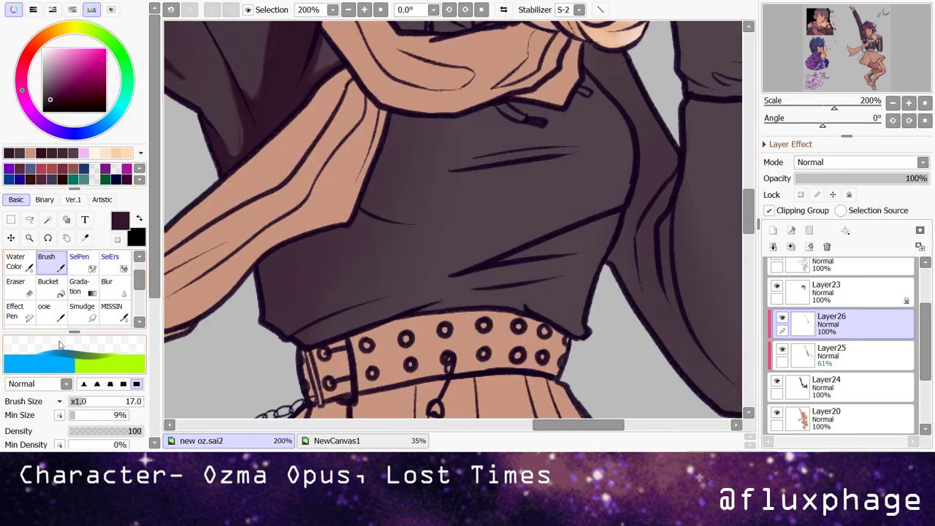
mouse_move(379, 155)
mouse_down()
mouse_move(354, 222)
mouse_move(278, 244)
mouse_move(260, 321)
mouse_up()
key(e)
click(59, 258)
- Paint fold shadows across the sweater's chest and above the belt with the Brush tool at size 13
mouse_move(503, 265)
mouse_down()
mouse_move(574, 250)
mouse_move(533, 253)
mouse_move(606, 217)
mouse_up()
mouse_move(471, 296)
mouse_down()
mouse_move(529, 308)
mouse_move(523, 297)
mouse_move(573, 276)
mouse_up()
drag(485, 151, 564, 146)
drag(460, 178, 547, 162)
drag(360, 219, 409, 223)
scroll(376, 178, down, 2)
scroll(358, 231, up, 2)
scroll(358, 231, up, 1)
mouse_move(559, 219)
mouse_down()
mouse_move(569, 193)
mouse_move(606, 219)
mouse_up()
scroll(567, 192, down, 3)
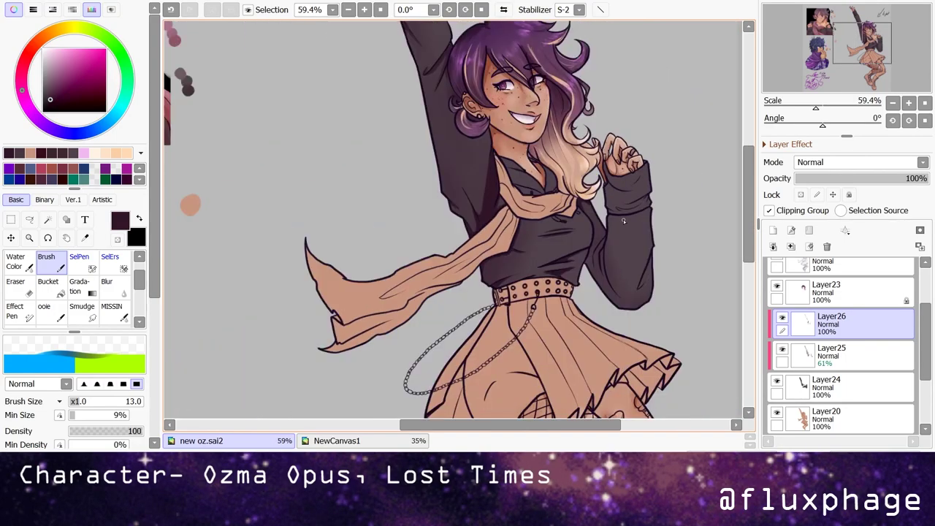
- Fill the upper part of the bent arm's sleeve, behind the chest, with dark shadow
scroll(502, 198, up, 3)
drag(527, 152, 502, 197)
drag(489, 270, 479, 216)
mouse_move(453, 46)
mouse_down()
mouse_move(475, 102)
mouse_move(522, 154)
mouse_up()
drag(500, 154, 475, 215)
drag(522, 142, 515, 208)
drag(475, 212, 482, 248)
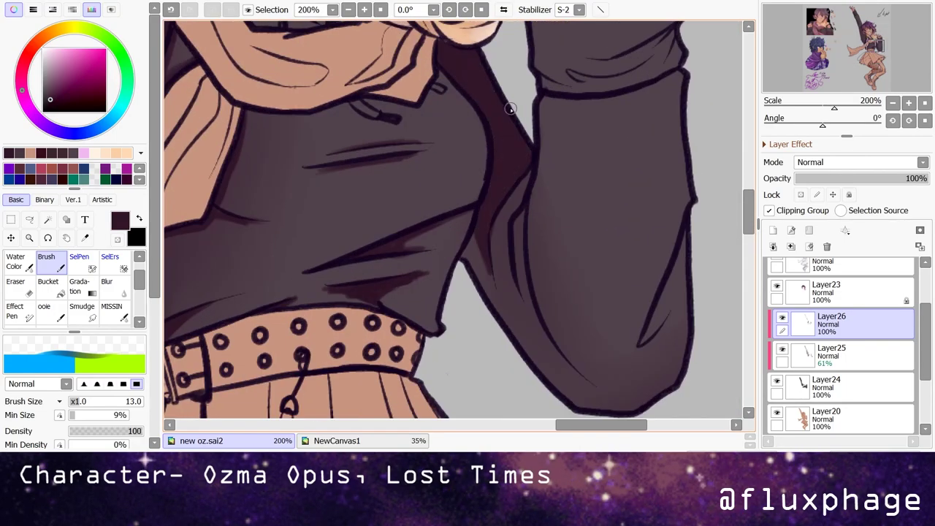
- Paint fold shadows on the bent sleeve around the elbow and along the forearm's outer edge
drag(524, 209, 560, 355)
scroll(599, 250, down, 1)
drag(642, 201, 606, 292)
mouse_move(642, 219)
mouse_down()
mouse_move(627, 263)
mouse_move(624, 334)
mouse_up()
drag(575, 307, 547, 334)
scroll(531, 267, down, 4)
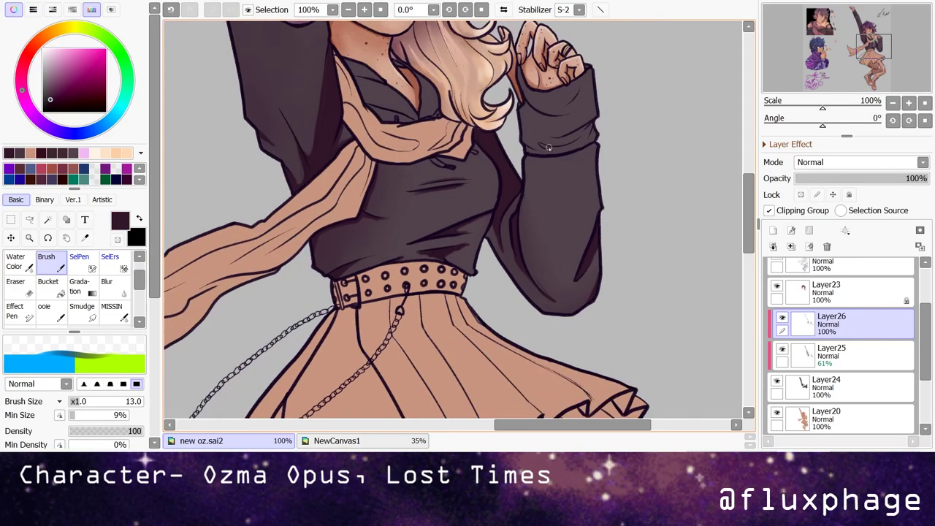
- Paint shadows along the folds and opening of the bent sleeve's cuff below the hand
scroll(548, 149, down, 1)
scroll(623, 161, up, 6)
drag(563, 252, 494, 300)
mouse_move(553, 203)
mouse_down()
mouse_move(537, 232)
mouse_move(461, 241)
mouse_move(511, 244)
mouse_move(420, 259)
mouse_up()
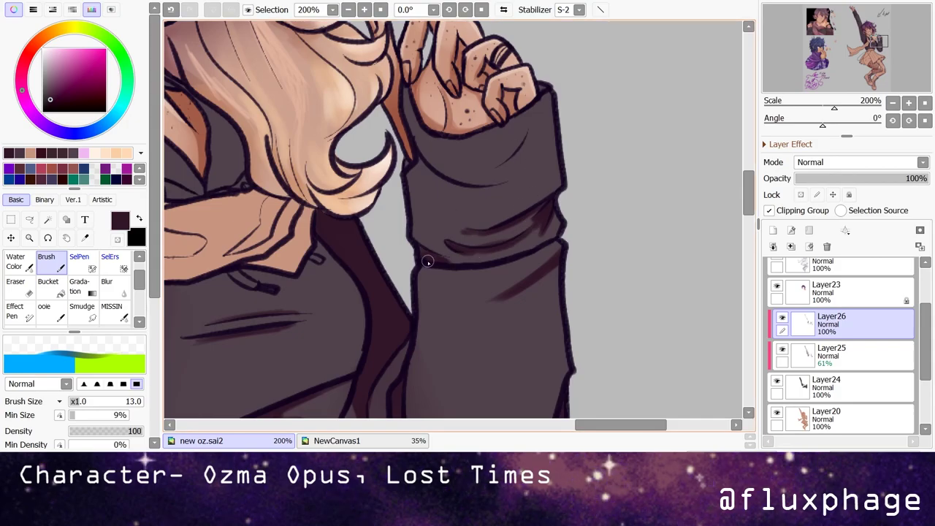
drag(412, 149, 494, 188)
drag(518, 146, 411, 92)
drag(418, 125, 409, 182)
drag(559, 73, 542, 89)
- Shade the sweater's collar and neckline under the hair and above the scarf
drag(490, 158, 702, 282)
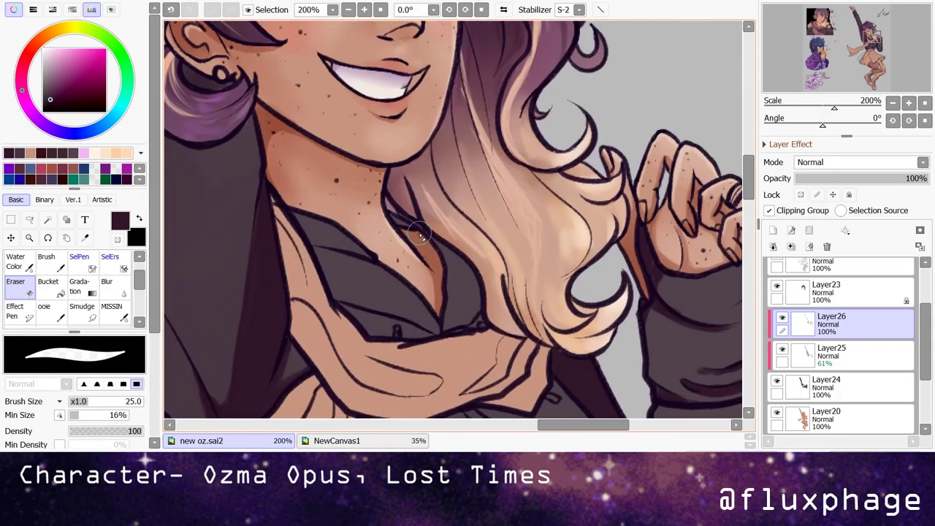
drag(307, 230, 352, 250)
mouse_move(347, 311)
mouse_down()
mouse_move(371, 333)
mouse_move(437, 336)
mouse_up()
drag(391, 215, 465, 282)
drag(447, 256, 451, 316)
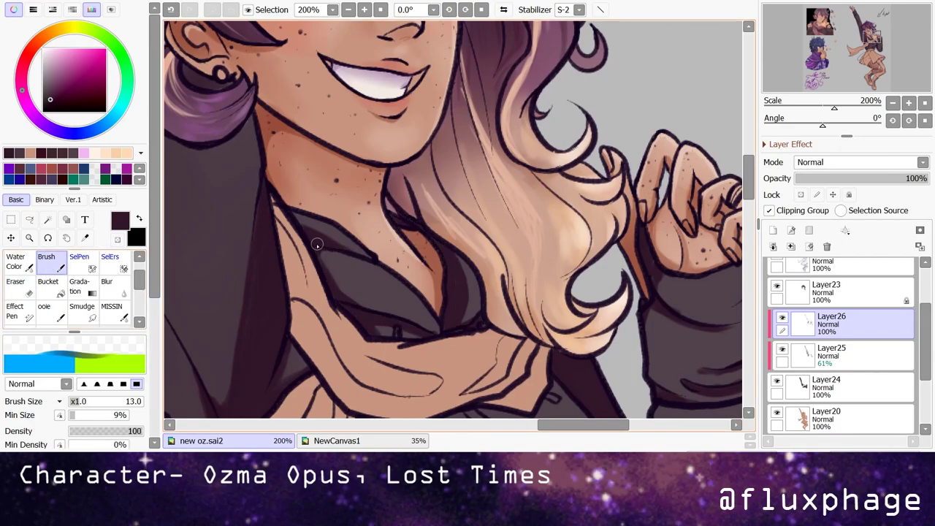
scroll(382, 234, down, 3)
scroll(382, 234, up, 2)
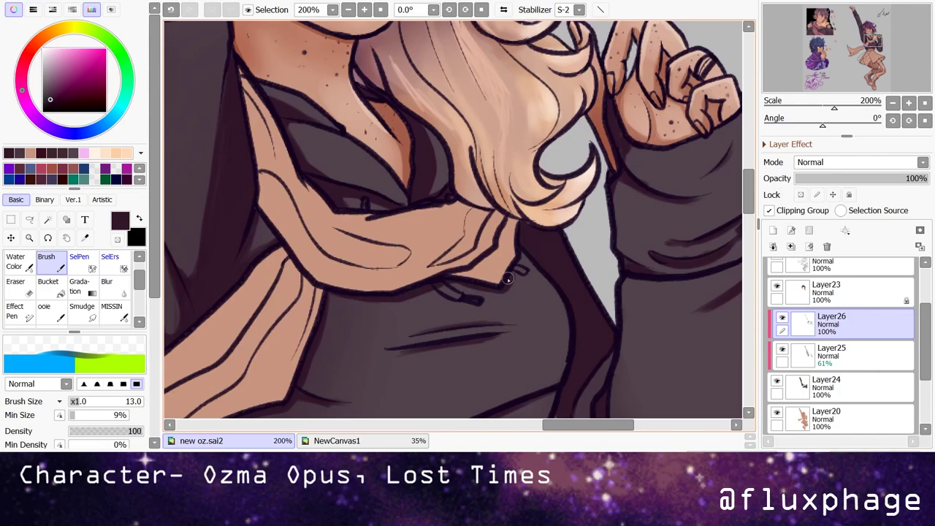
- Lower Layer26's opacity to 58% and merge Layer26 and Layer25 down into Layer24
scroll(497, 223, down, 8)
drag(922, 178, 872, 178)
scroll(438, 219, up, 3)
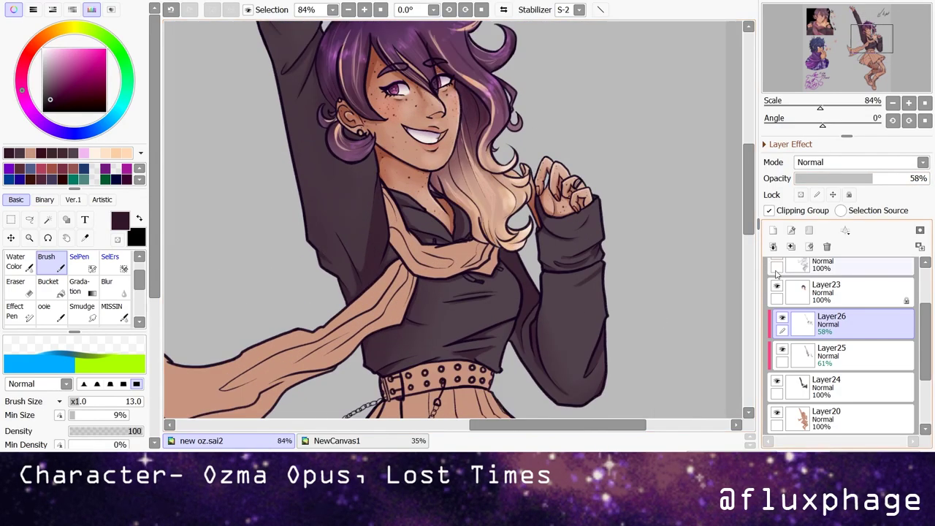
click(840, 356)
click(773, 247)
click(773, 247)
scroll(446, 340, up, 6)
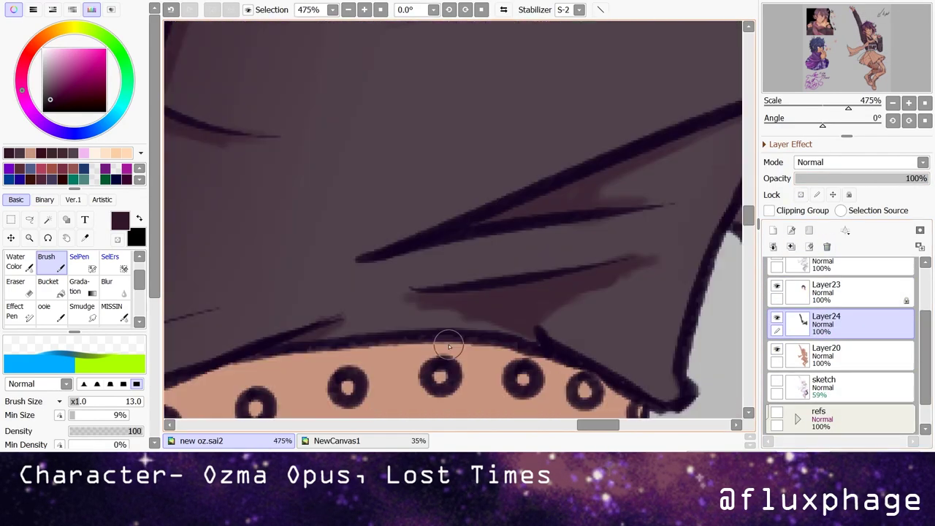
- Clean up the shadow at the sweater's hem above the belt on Layer24 with the sampled sweater colour and the ooie brush
key(e)
drag(392, 312, 475, 321)
alt+click(334, 236)
key(n)
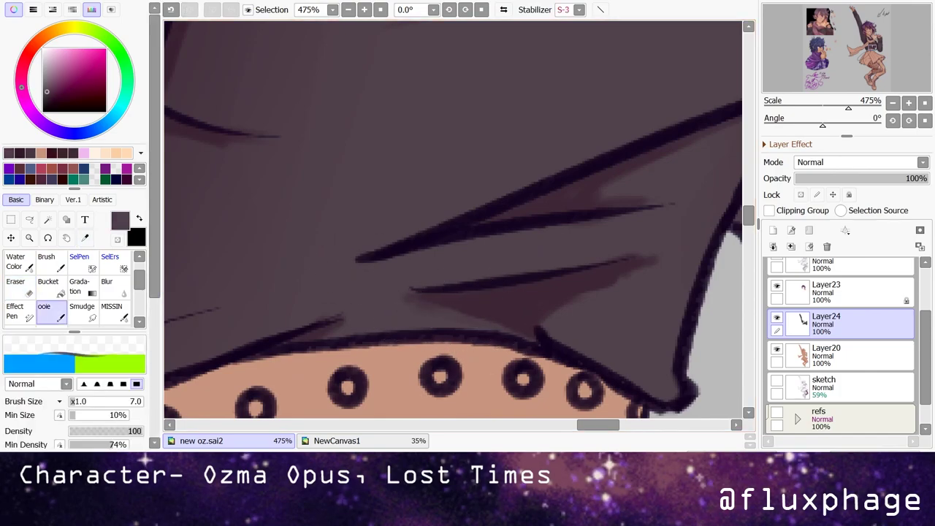
scroll(442, 409, down, 6)
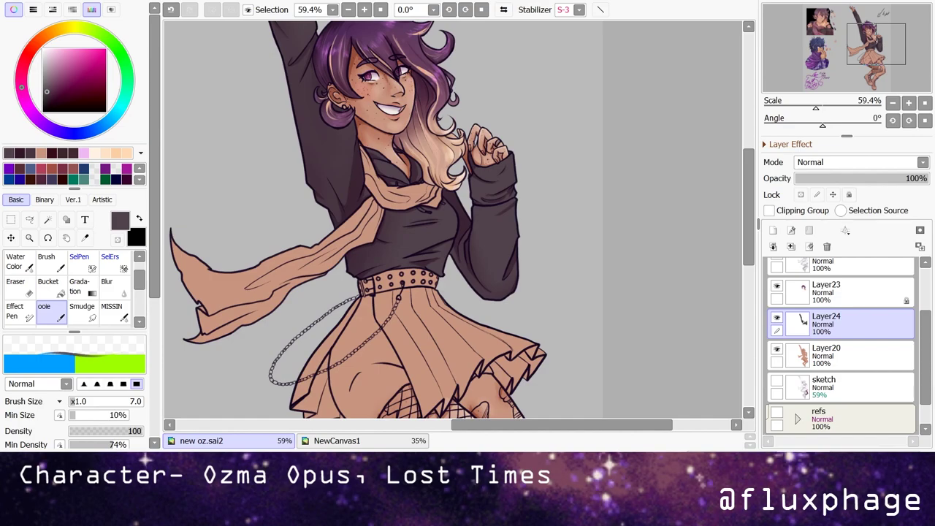
scroll(453, 219, down, 5)
scroll(453, 219, left, 4)
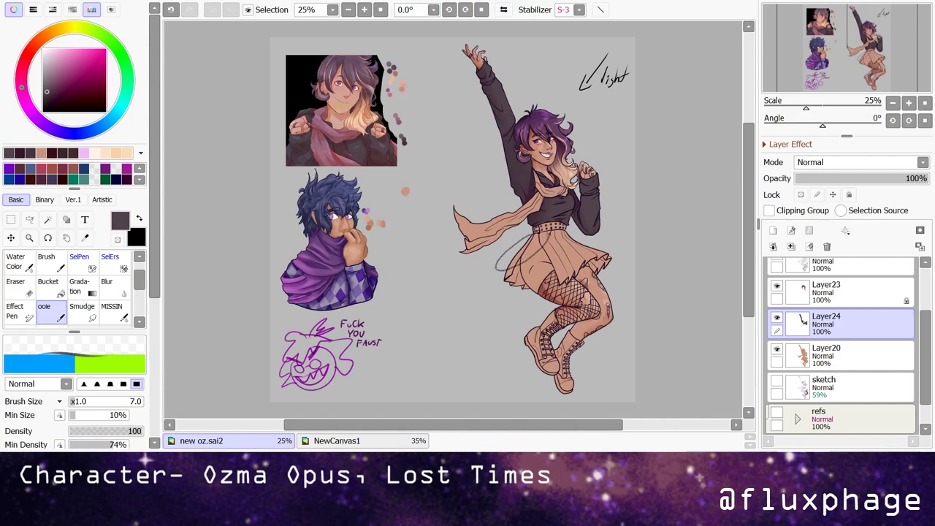
scroll(451, 241, up, 5)
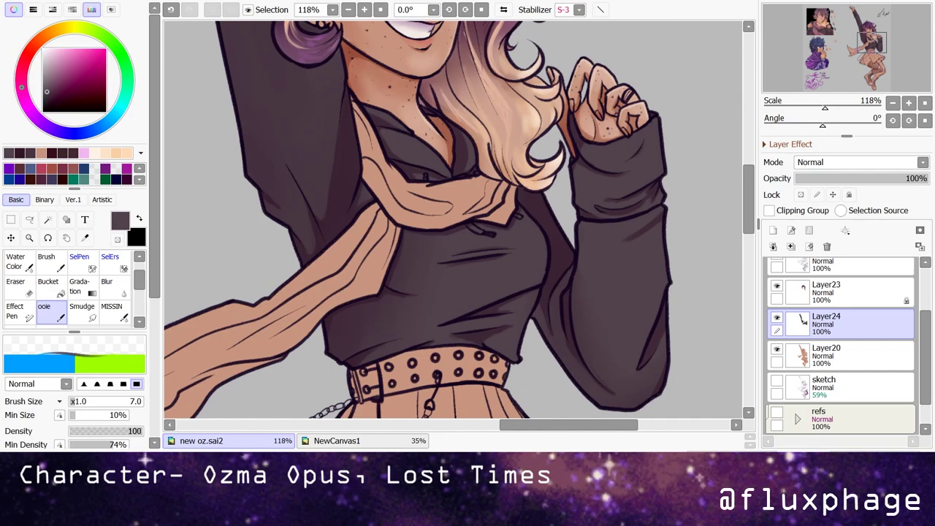
- Sample the sweater's colour from the chest, then add a new layer above Layer24 and clip it to Layer24
scroll(453, 219, up, 2)
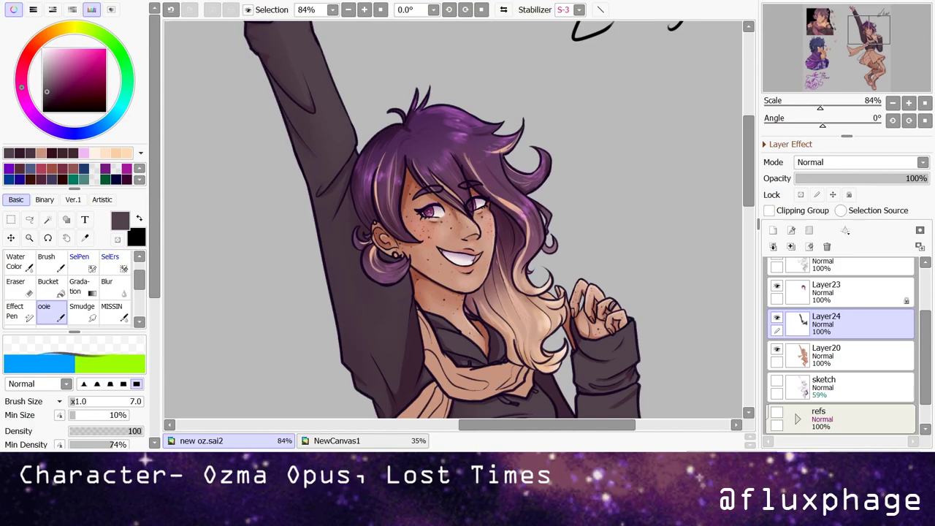
scroll(576, 253, down, 4)
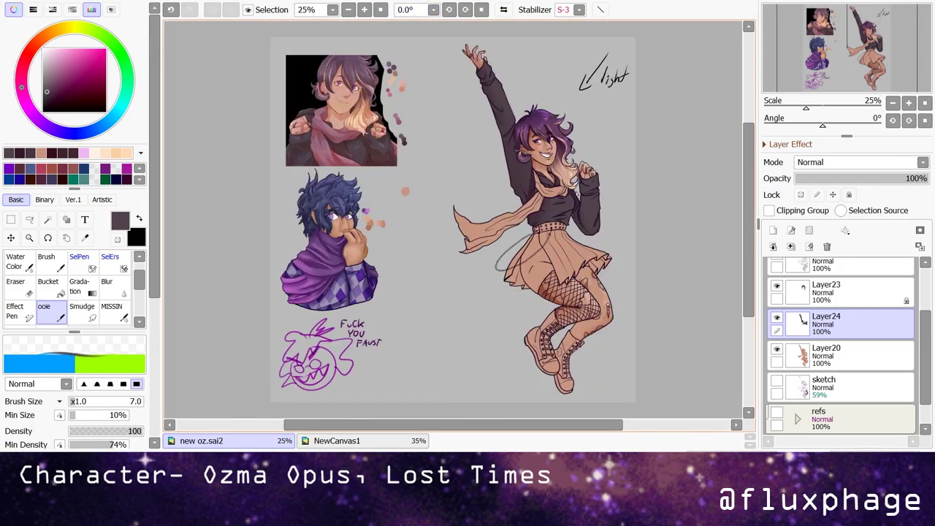
scroll(438, 284, up, 6)
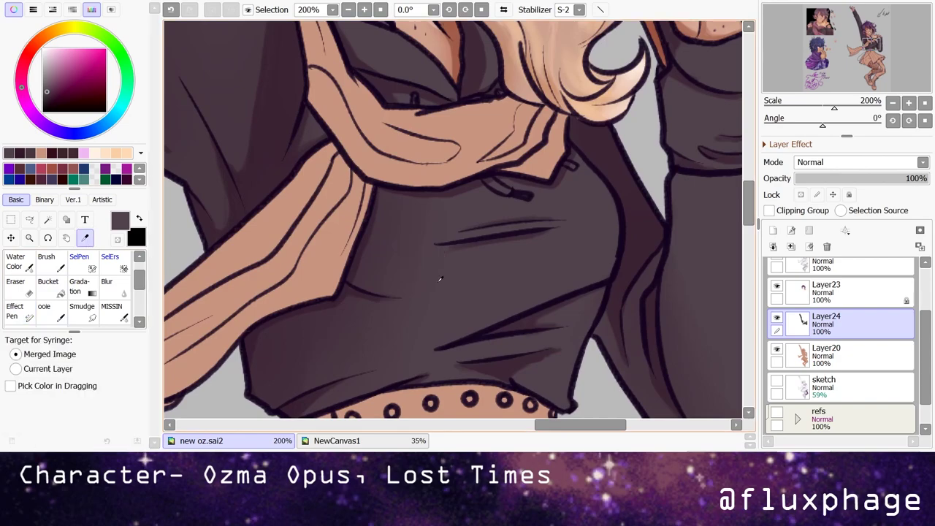
click(438, 283)
key(ctrl+shift+n)
key(ctrl+alt+g)
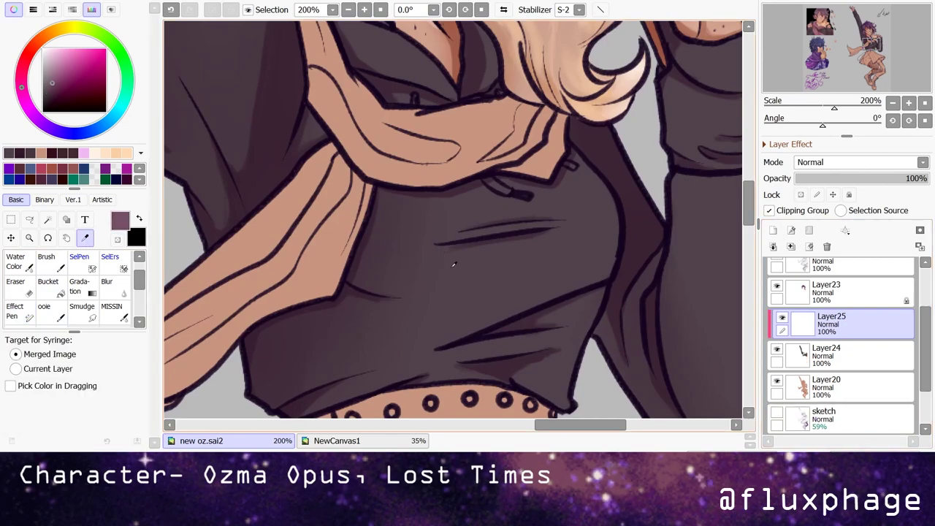
- Paint soft mauve highlights on the sweater's chest and collar with the Water Color brush at size 18
key(c)
key(ctrl+z)
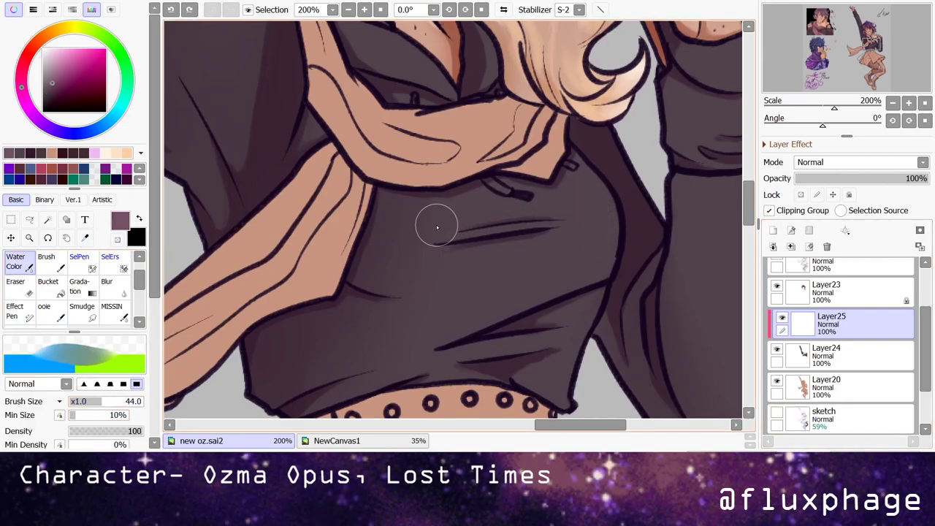
key(bracketleft)
key(bracketleft)
key(bracketleft)
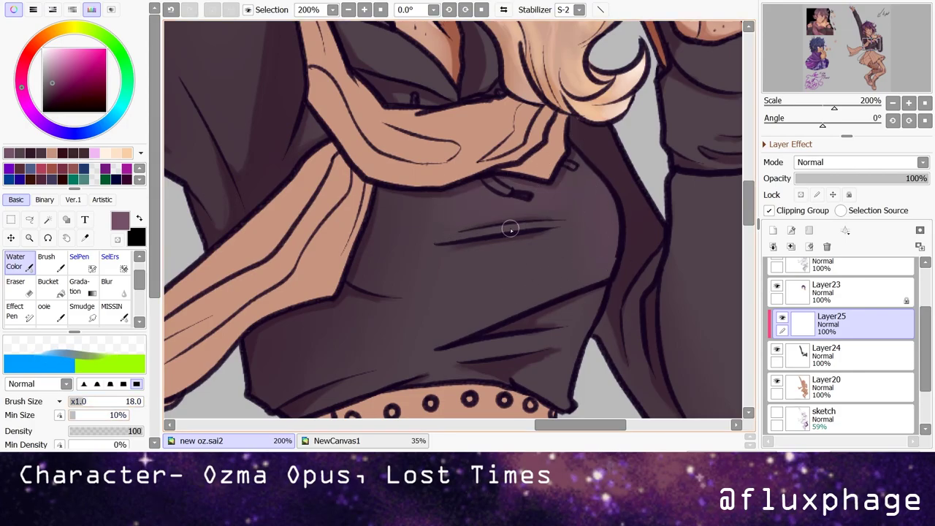
scroll(502, 273, down, 1)
scroll(426, 215, up, 2)
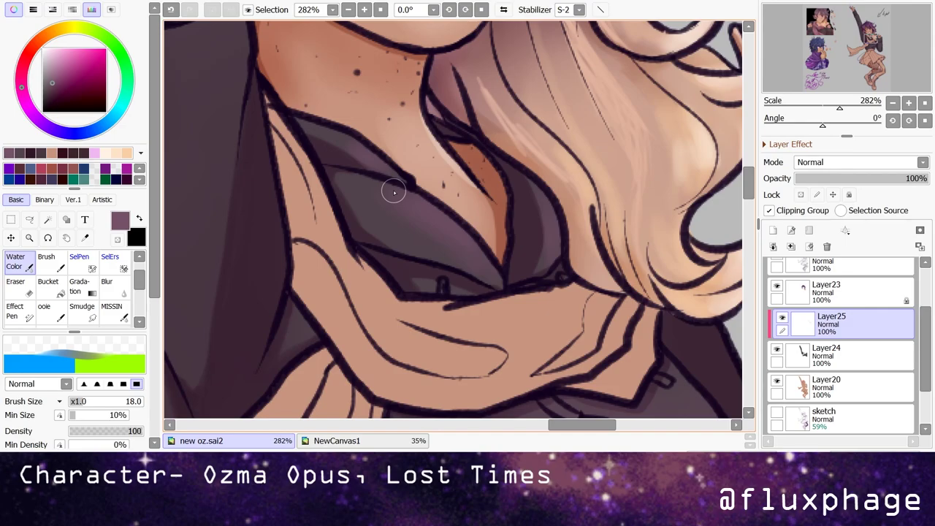
- Add soft mauve highlights to the bent sleeve and its cuff, enlarging the Water Color brush to 55 for the sleeve
scroll(393, 190, down, 1)
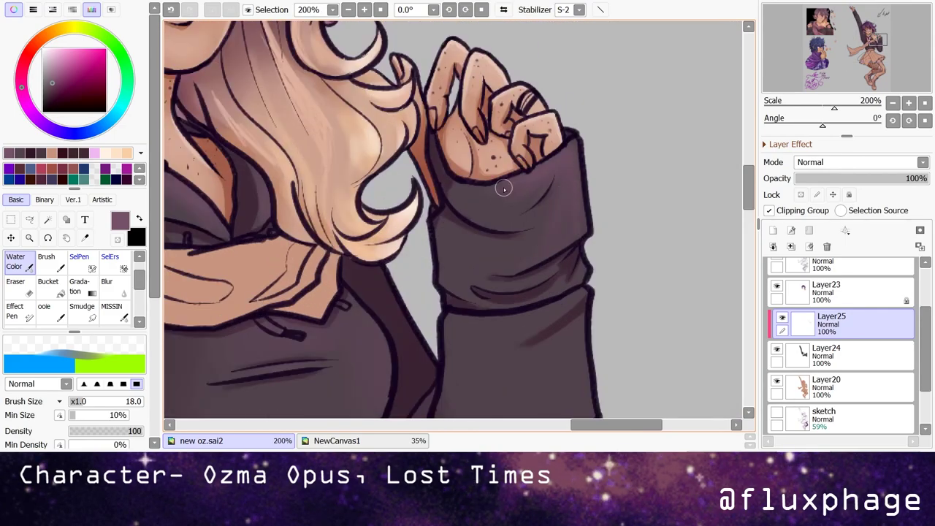
scroll(546, 280, down, 6)
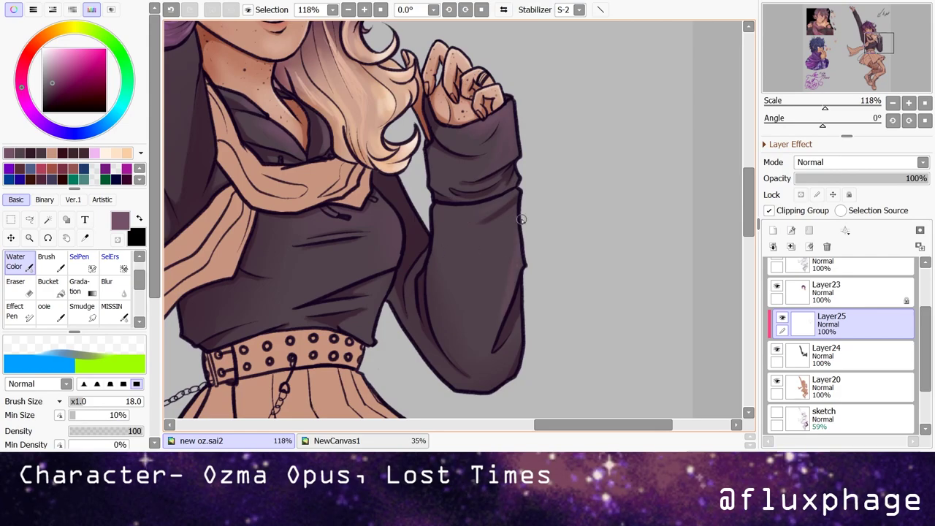
key(bracketright)
key(bracketright)
key(bracketright)
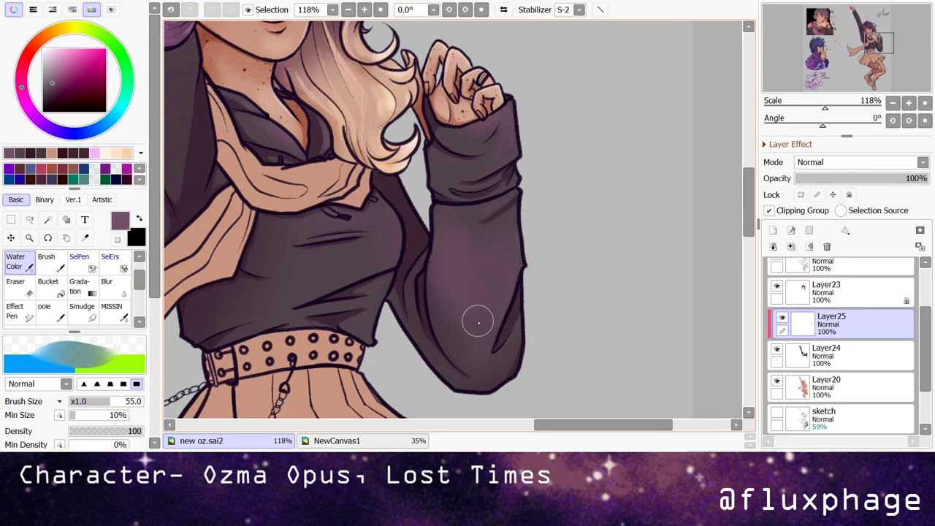
- Brush broad soft mauve highlights along the raised sleeve with the size 55 Water Color brush
scroll(482, 376, down, 4)
scroll(357, 213, up, 3)
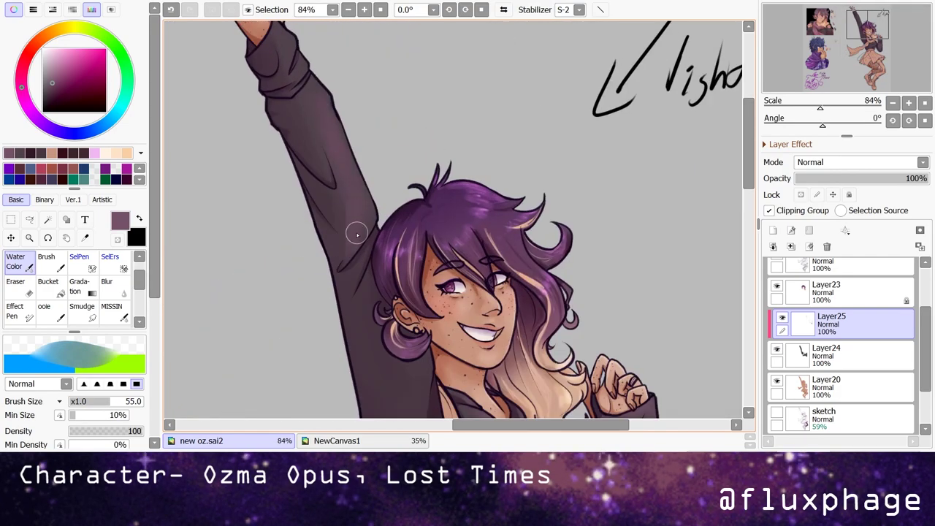
drag(291, 40, 298, 62)
scroll(301, 90, down, 3)
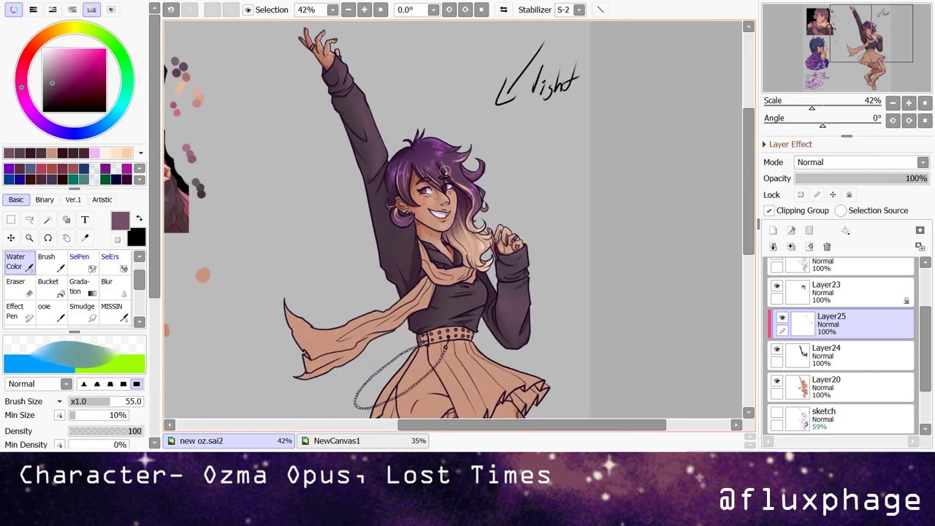
scroll(371, 237, up, 3)
scroll(300, 185, down, 3)
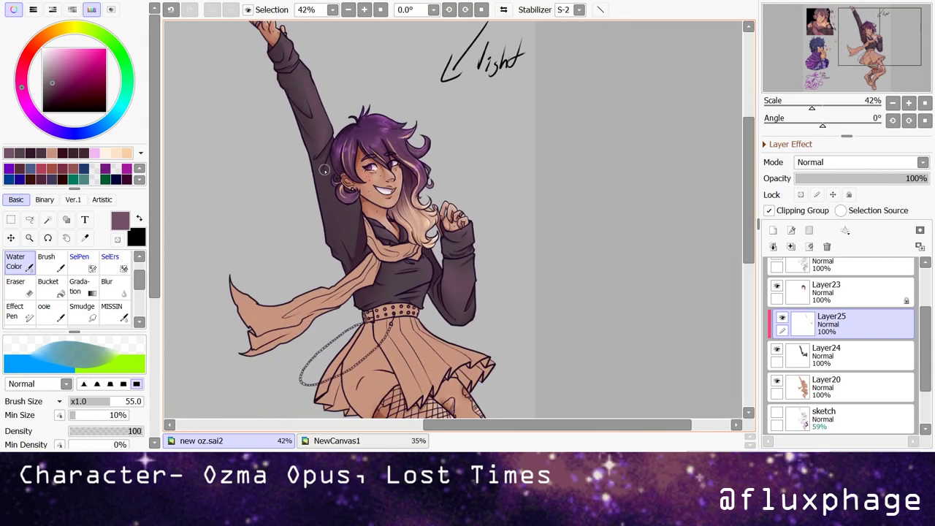
- Paint a thin, lighter pink highlight along the lit outer edge of the raised sleeve at brush size 9
scroll(241, 88, up, 5)
key(bracketleft)
key(bracketleft)
key(bracketleft)
key(bracketleft)
key(bracketleft)
key(bracketleft)
mouse_move(248, 52)
mouse_down()
mouse_move(313, 109)
mouse_move(353, 206)
mouse_up()
scroll(316, 171, down, 2)
scroll(365, 208, up, 1)
scroll(401, 257, down, 2)
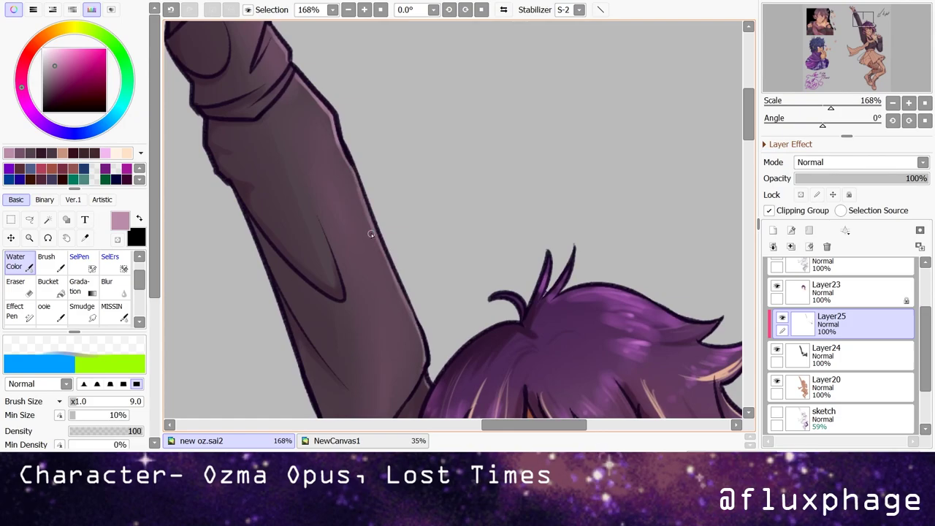
- Paint light pink rim highlights on the bent sleeve's cuff below the fingers and on nearby sweater edges
scroll(414, 305, down, 3)
scroll(554, 245, up, 5)
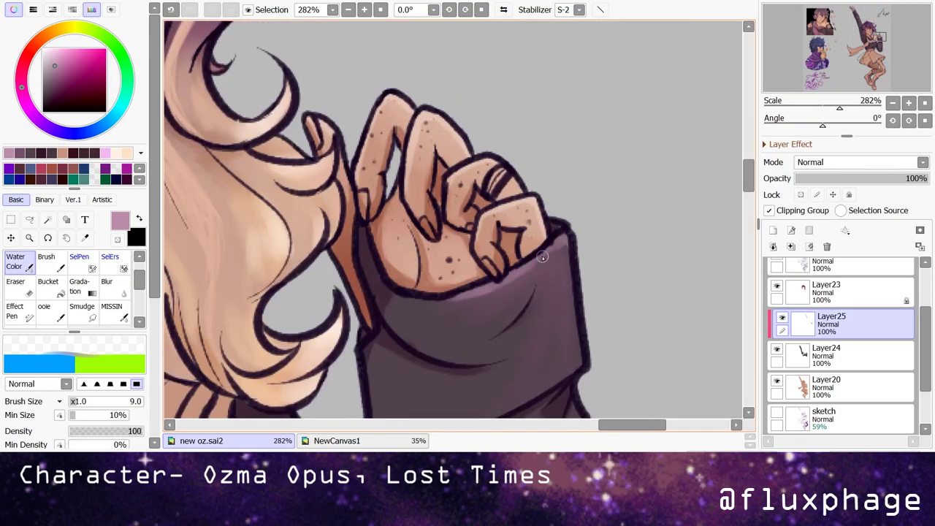
scroll(549, 245, down, 6)
scroll(305, 190, up, 7)
drag(304, 190, 428, 248)
key(ctrl+z)
drag(382, 212, 474, 314)
scroll(371, 156, down, 5)
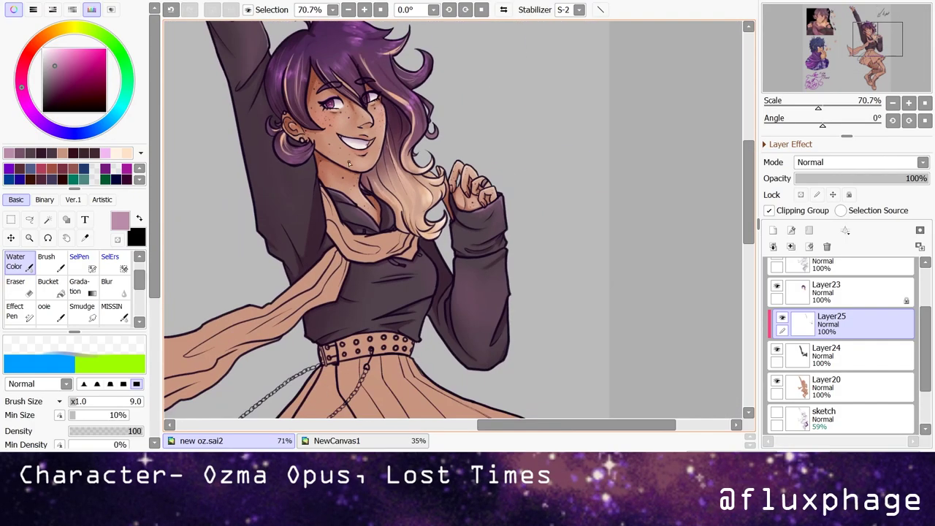
- Highlight the sweater's small drawstrings under the scarf in light pink
scroll(407, 194, up, 7)
drag(383, 177, 442, 220)
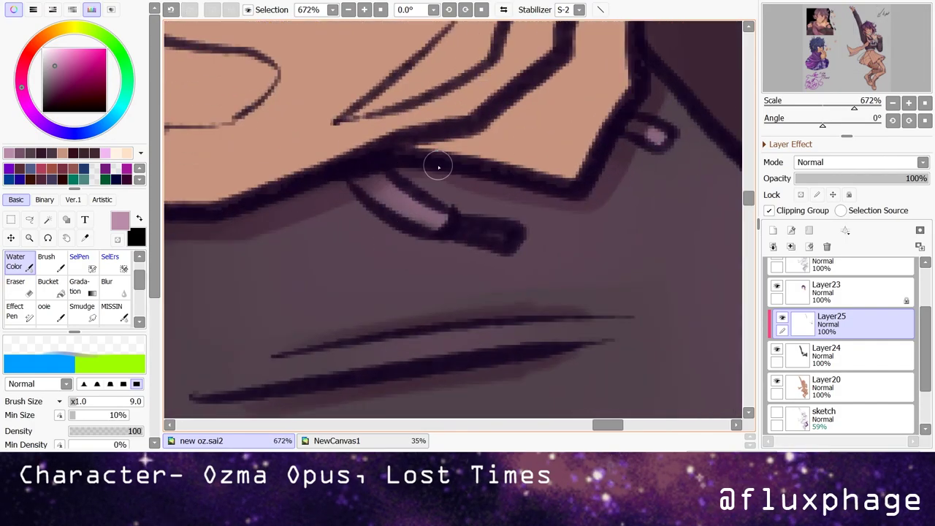
scroll(438, 167, down, 3)
scroll(438, 166, up, 2)
scroll(438, 167, down, 5)
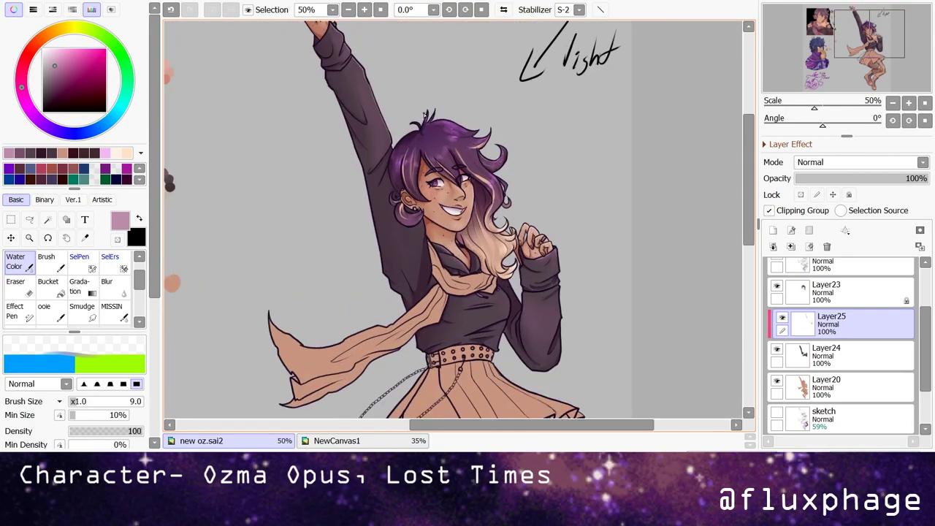
- Select Layer24 and paste the grey fabric texture as a new layer above it, placed over the figure
click(840, 355)
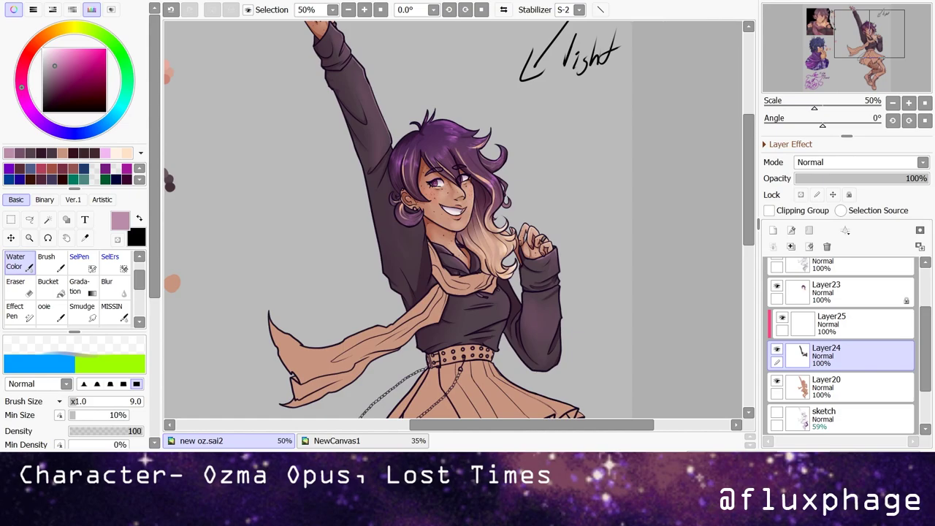
key(ctrl+v)
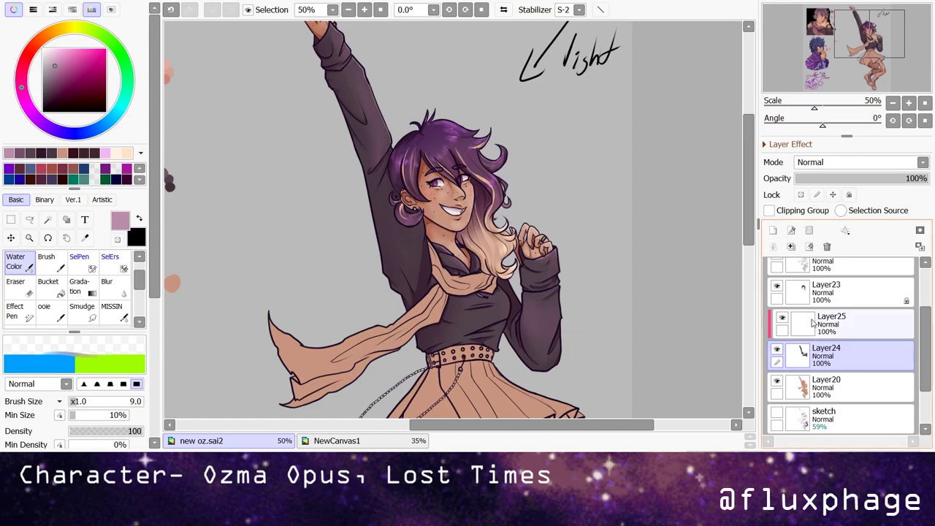
scroll(490, 219, down, 2)
drag(347, 241, 541, 285)
scroll(541, 285, up, 2)
- Deform the pasted texture by its corners so it covers the whole sweater from raised cuff to bent elbow
key(ctrl+t)
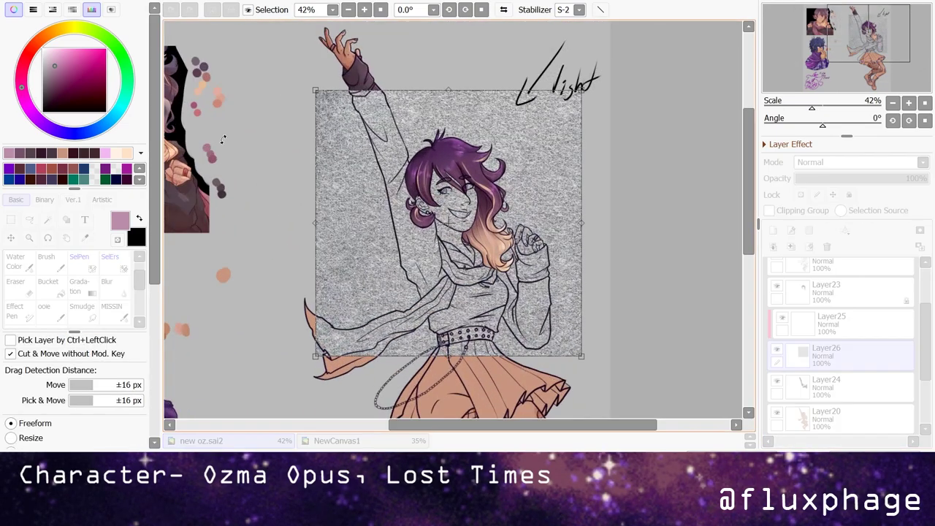
drag(609, 88, 614, 133)
drag(314, 369, 333, 284)
drag(612, 133, 604, 173)
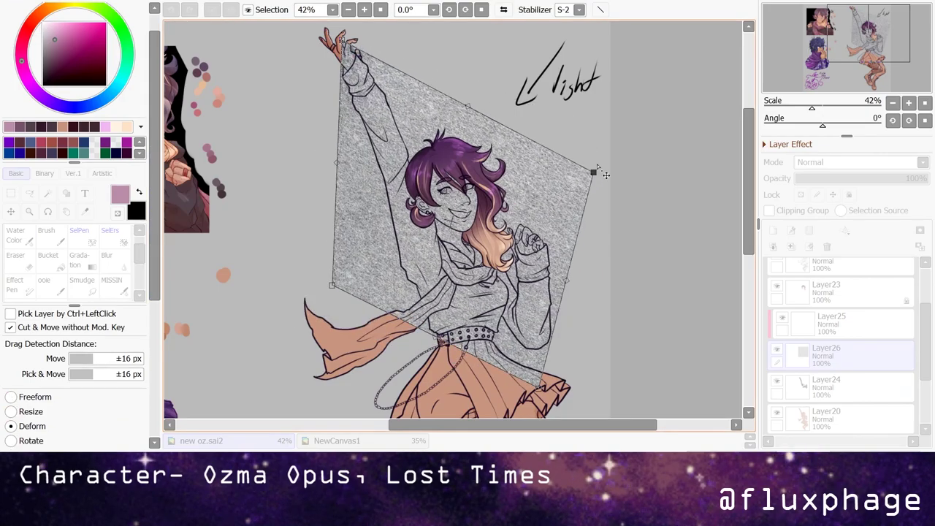
key(Return)
- Clip the texture layer to Layer24, delete the empty Layer25, and set the texture to Multiply at 46% opacity
click(769, 210)
click(840, 323)
click(827, 246)
scroll(858, 162, down, 1)
drag(913, 178, 856, 178)
- Check the fabric texture up close across the sweater and merge Layer26 down into Layer24
scroll(397, 305, up, 5)
scroll(397, 305, down, 1)
scroll(340, 225, down, 9)
scroll(340, 224, up, 8)
scroll(341, 224, up, 2)
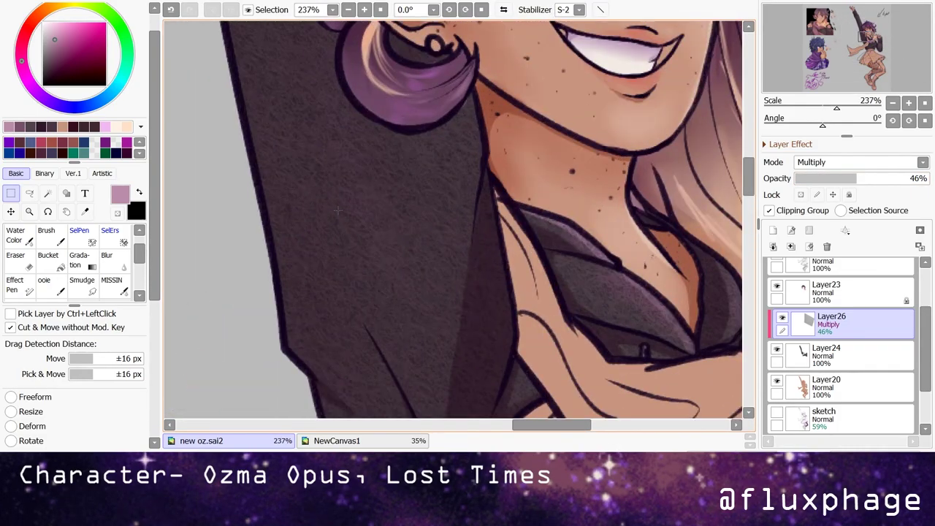
scroll(340, 225, down, 5)
key(Delete)
scroll(476, 236, down, 7)
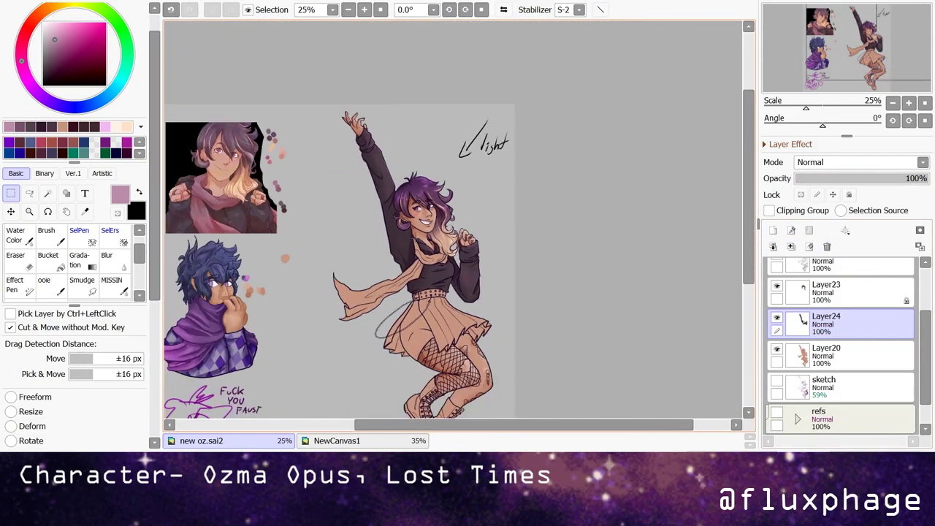
scroll(344, 241, up, 8)
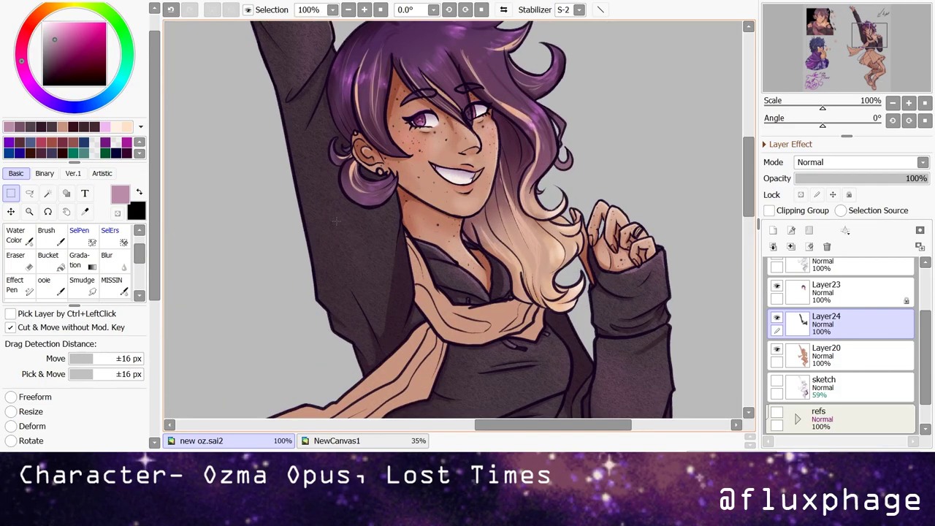
scroll(453, 219, up, 3)
scroll(453, 219, down, 2)
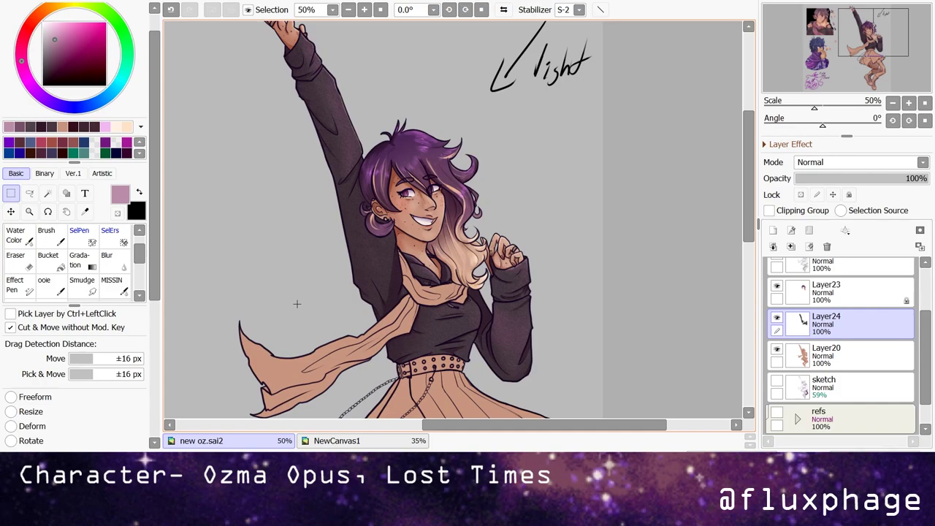
scroll(372, 298, up, 5)
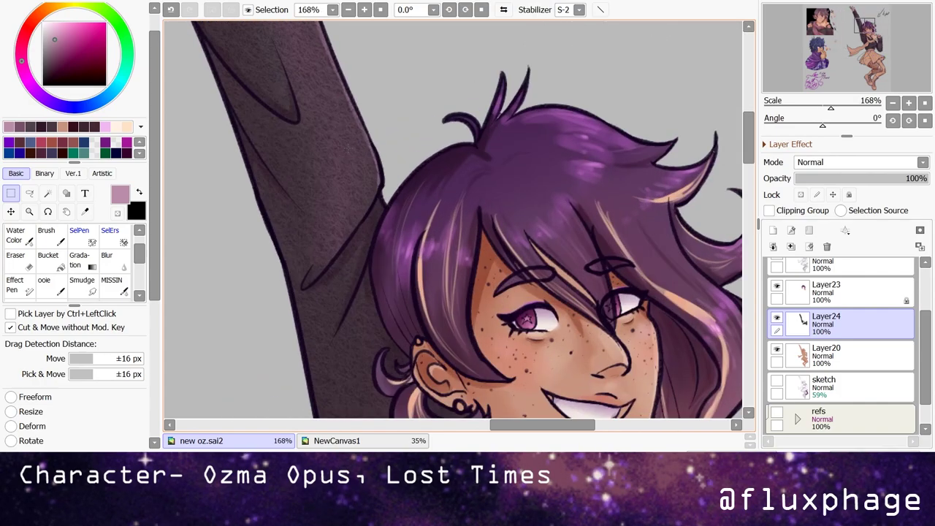
scroll(359, 108, down, 3)
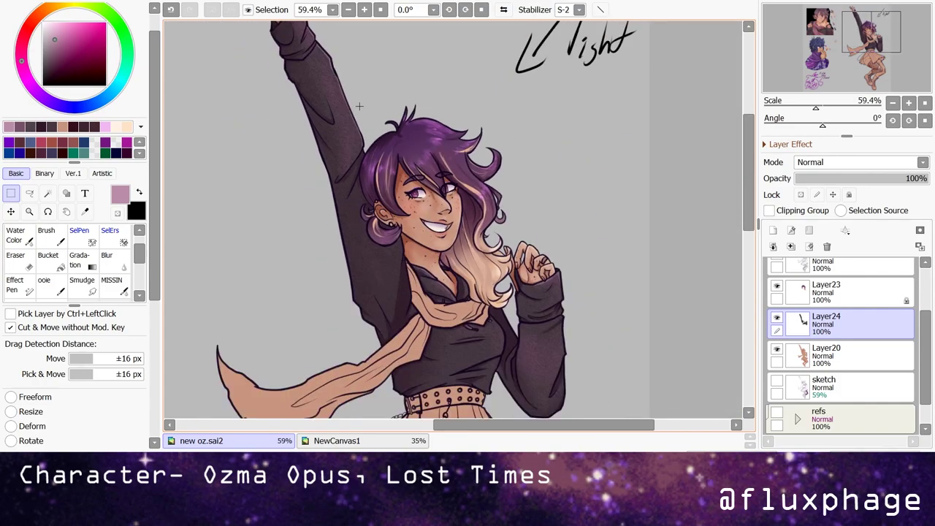
- Add a new layer above Layer20 and clip it to Layer20
scroll(359, 107, down, 5)
scroll(505, 251, up, 2)
key(ctrl+shift+n)
key(ctrl+alt+g)
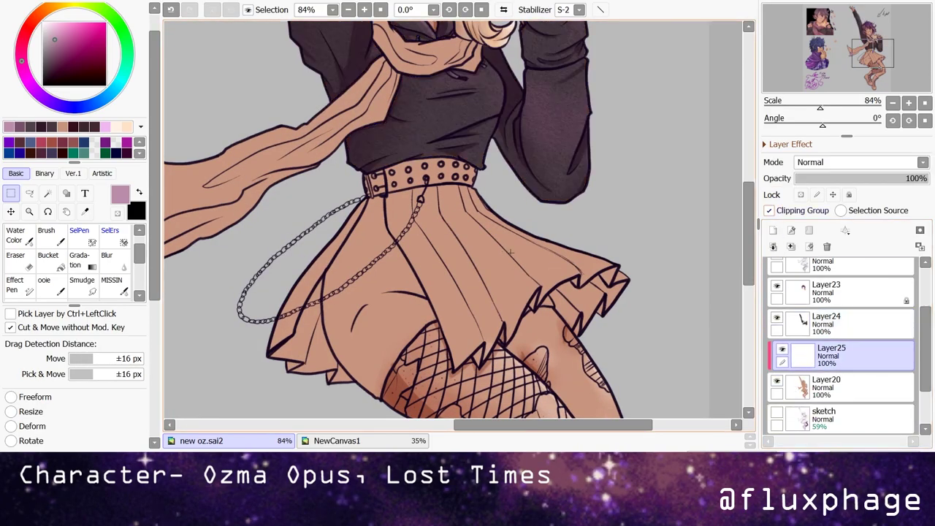
scroll(506, 251, up, 1)
scroll(454, 295, down, 6)
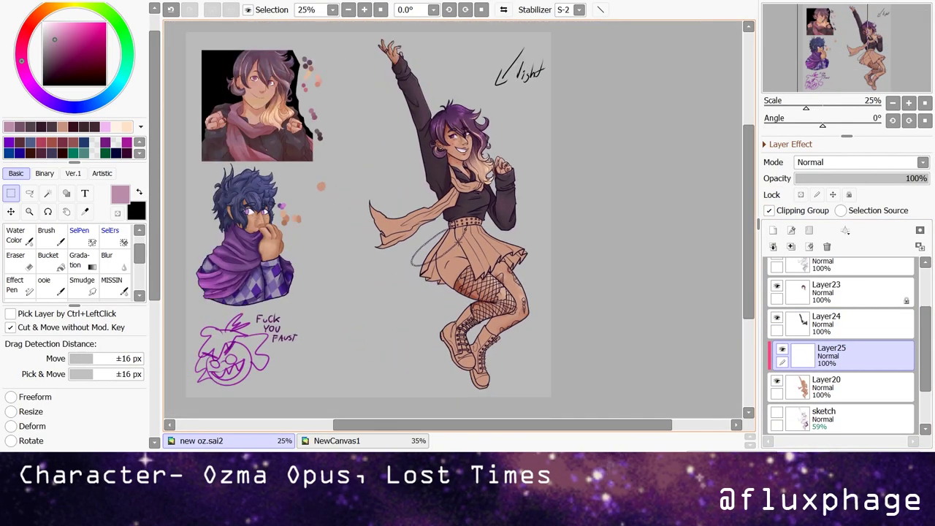
- With Layer20 hidden, magic-wand select the skirt's pleats, ruffled side and rear panels on the lines layer
scroll(470, 254, up, 4)
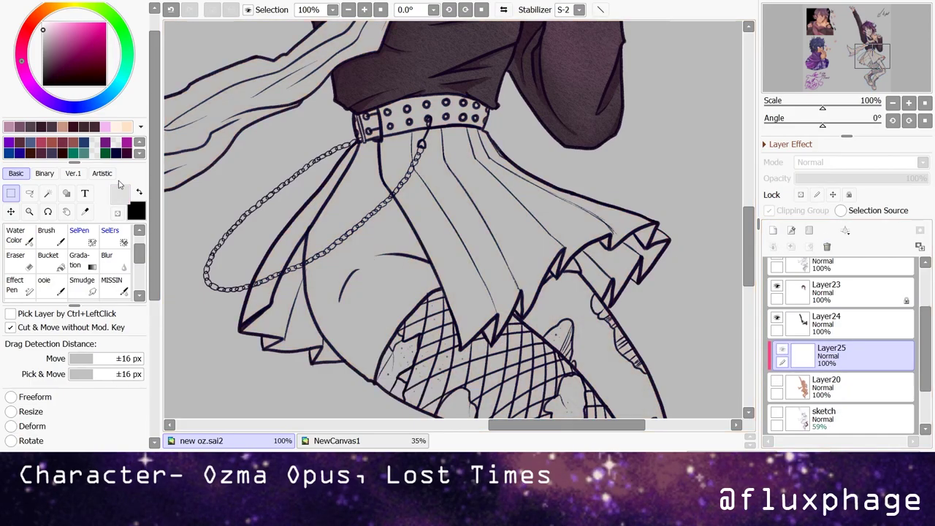
click(47, 192)
click(429, 158)
click(504, 175)
click(401, 165)
click(613, 244)
click(643, 249)
click(591, 276)
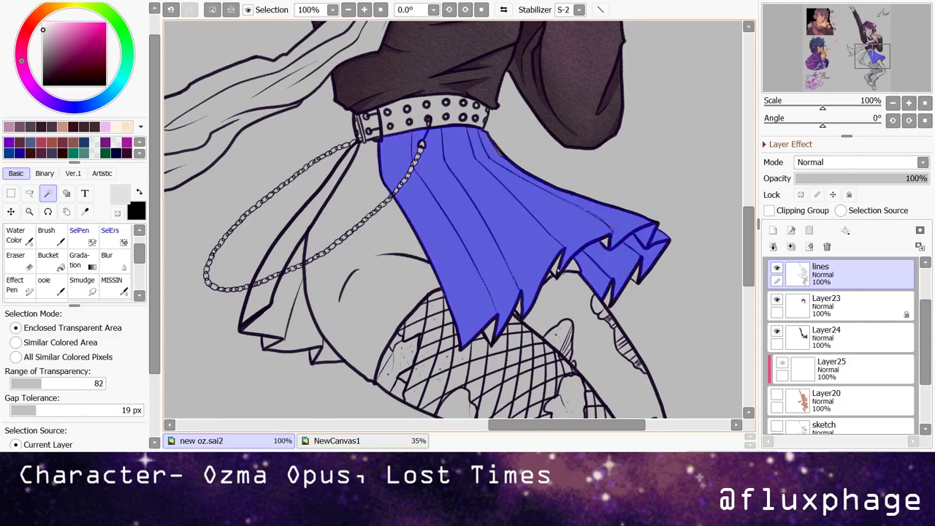
click(288, 314)
click(307, 212)
click(263, 300)
- Clean up the skirt selection along the rear panel and around the chain using the selection pen at size 9
key(s)
scroll(316, 358, up, 2)
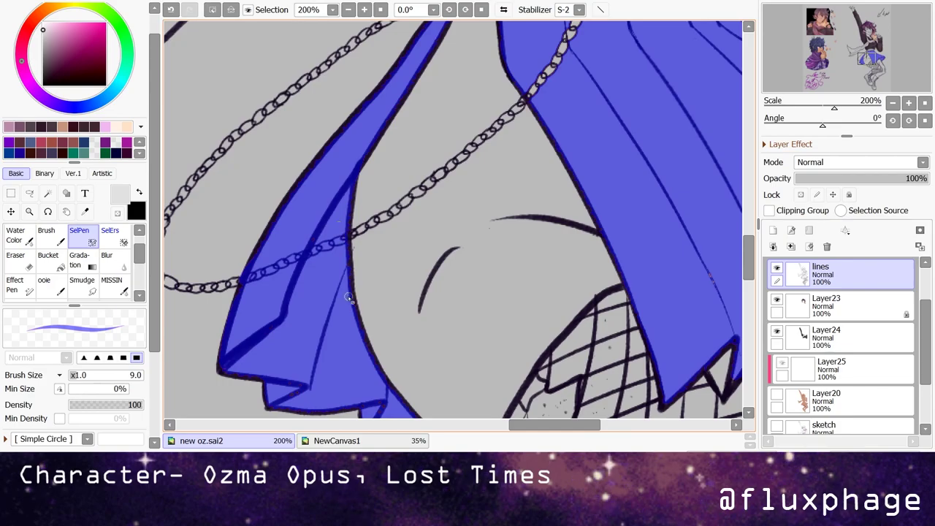
scroll(282, 303, up, 1)
scroll(401, 321, down, 1)
drag(401, 321, 439, 379)
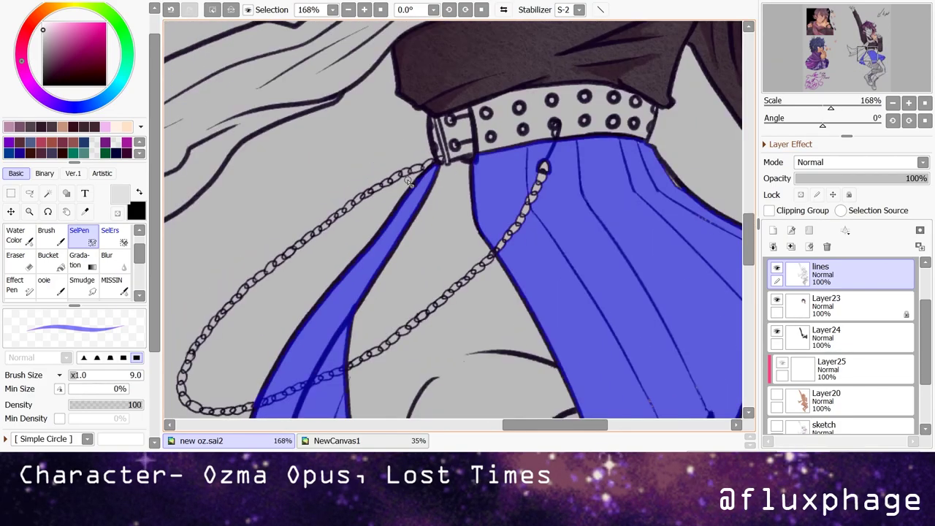
scroll(438, 380, up, 2)
scroll(432, 213, down, 1)
scroll(431, 213, down, 4)
scroll(352, 269, up, 3)
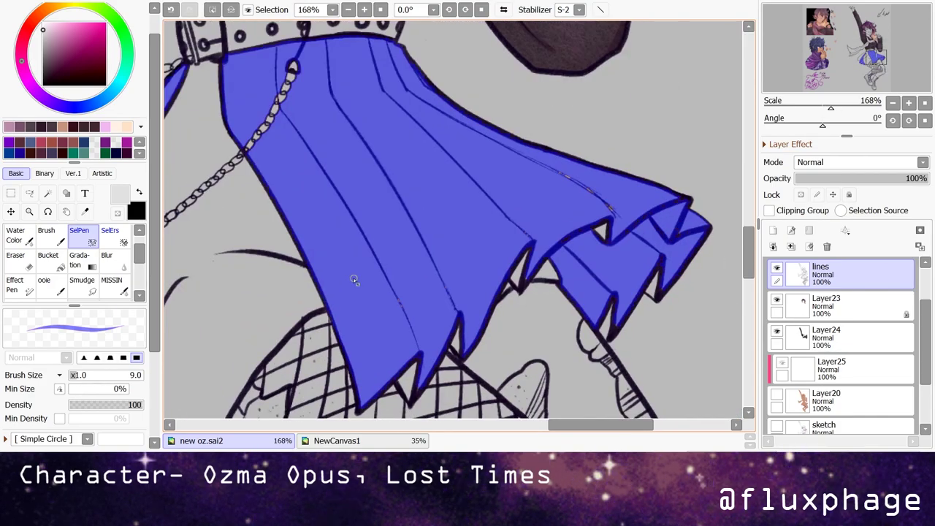
- Touch up the selection along the ruffled hem, adding the small folds and back tips that were missed
drag(516, 285, 533, 269)
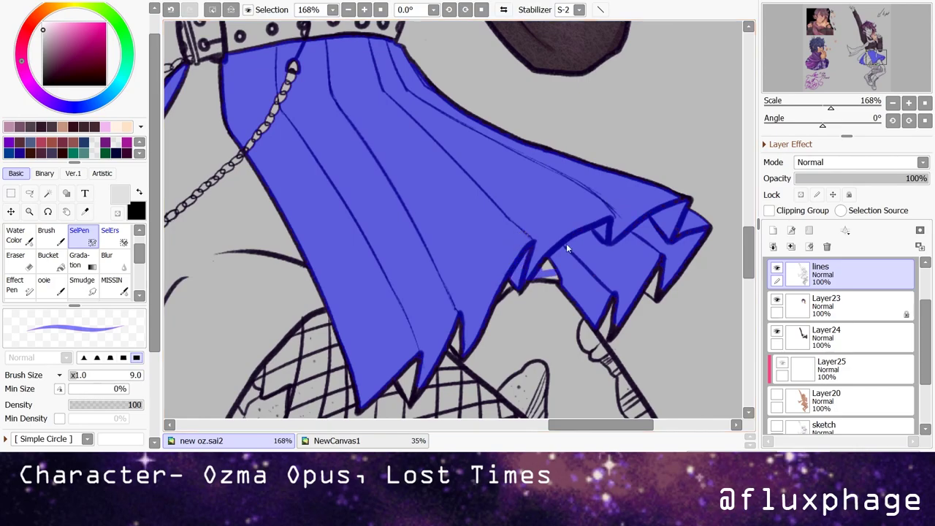
key(e)
key(e)
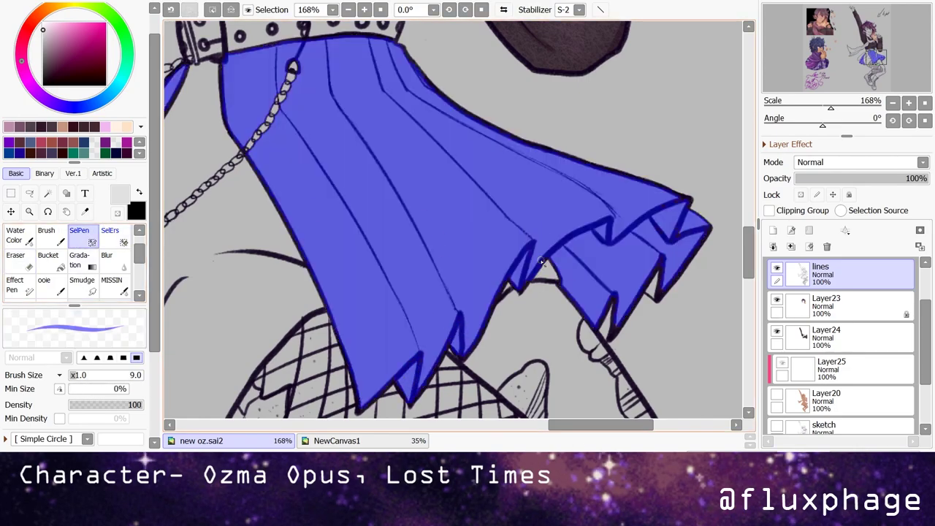
scroll(610, 223, up, 3)
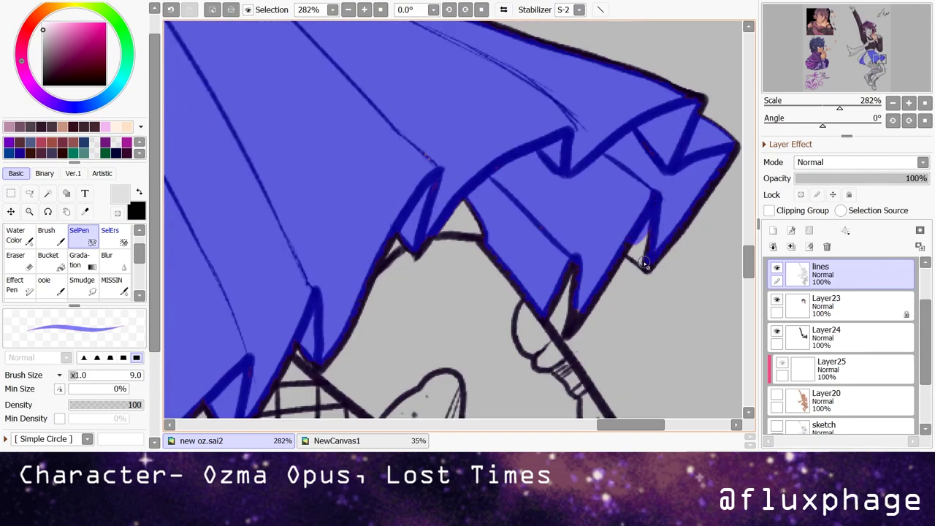
drag(578, 276, 565, 332)
scroll(439, 261, down, 4)
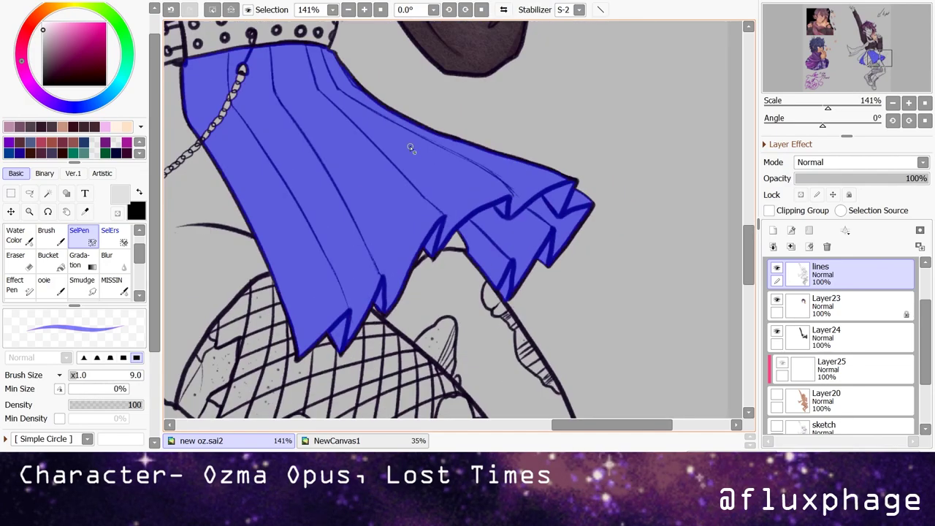
scroll(370, 337, down, 3)
- Fill the selected skirt with light grey on the clipped Layer25, include the chain hanging over it, and deselect
key(b)
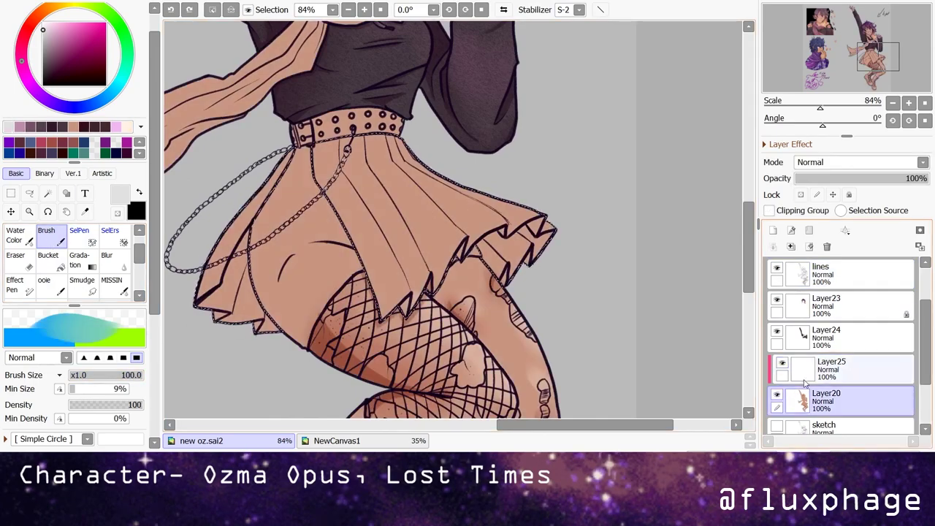
drag(285, 172, 511, 278)
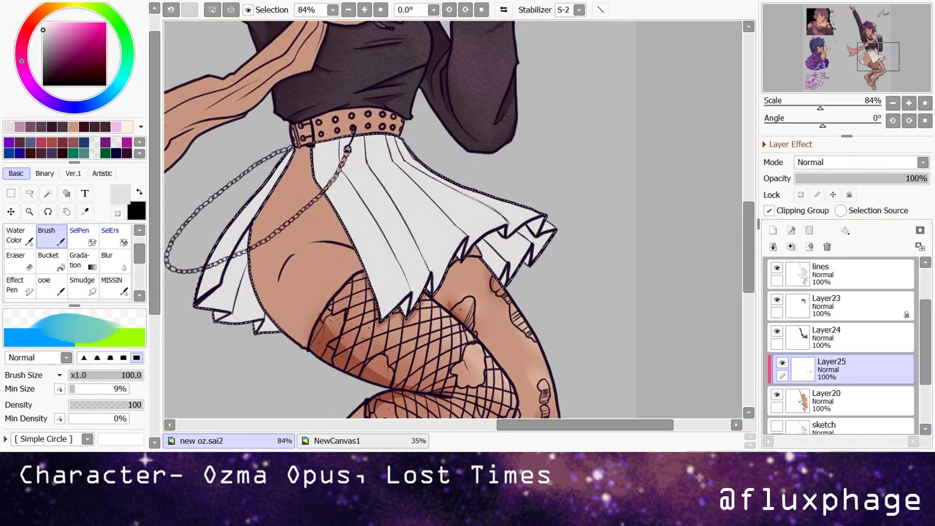
scroll(311, 225, up, 4)
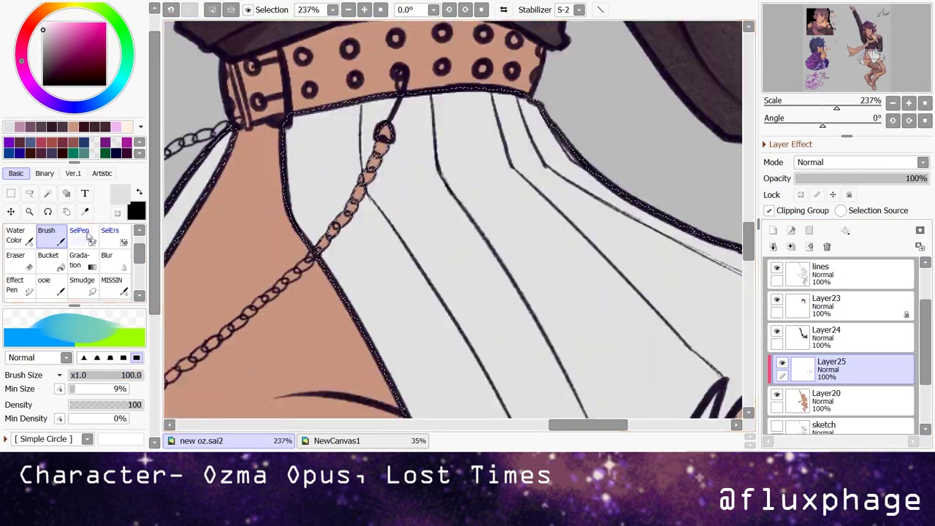
key(s)
drag(326, 241, 383, 135)
key(b)
scroll(334, 157, down, 5)
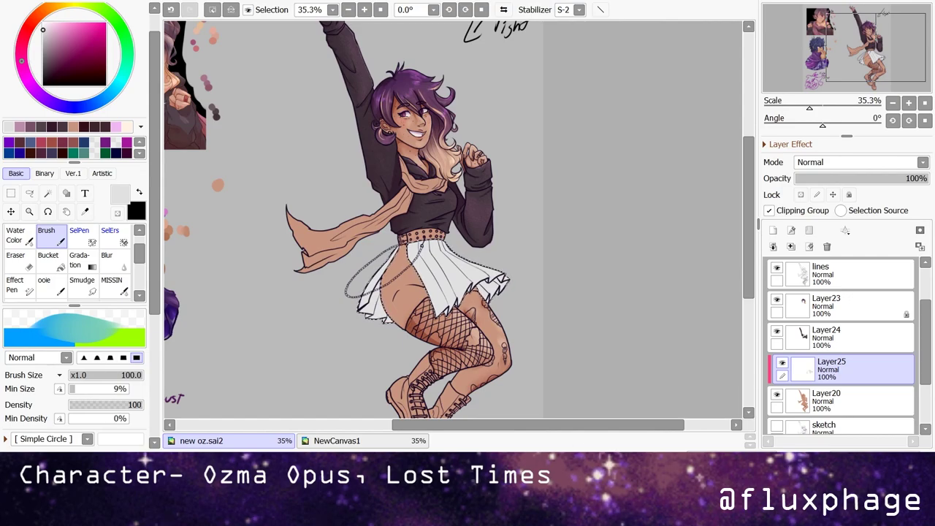
scroll(409, 308, up, 2)
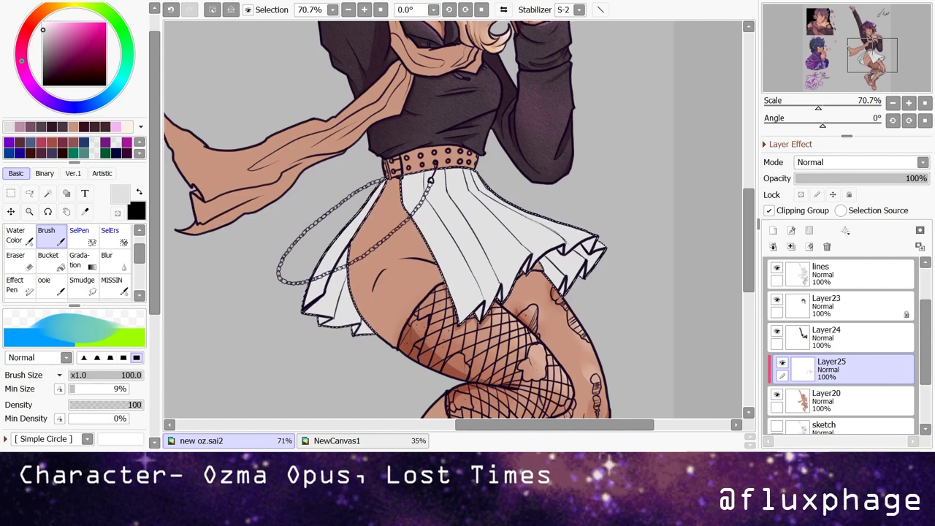
scroll(686, 203, up, 1)
key(ctrl+d)
- Add a clipped layer above Layer25 and paint thin grey stripes down the skirt's pleats with the brush at size 17
key(ctrl+shift+n)
scroll(699, 219, down, 8)
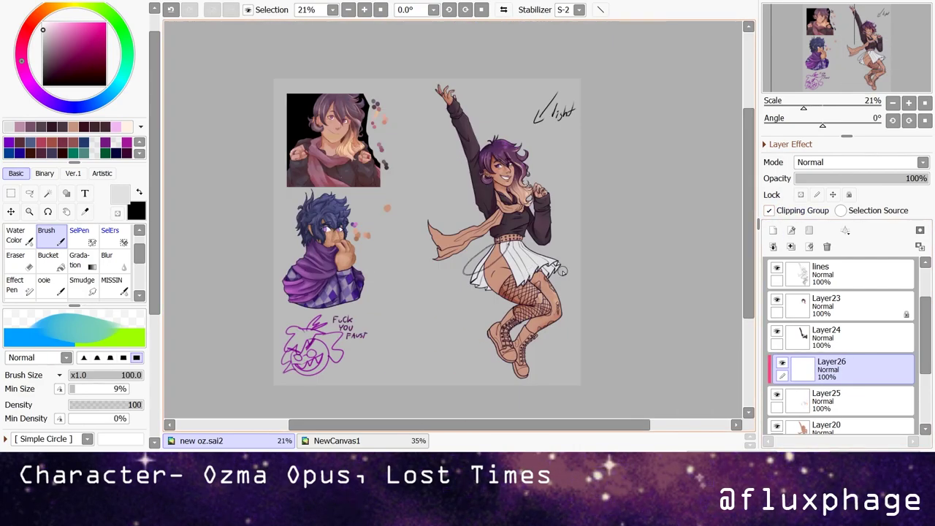
scroll(563, 271, up, 4)
scroll(508, 237, up, 4)
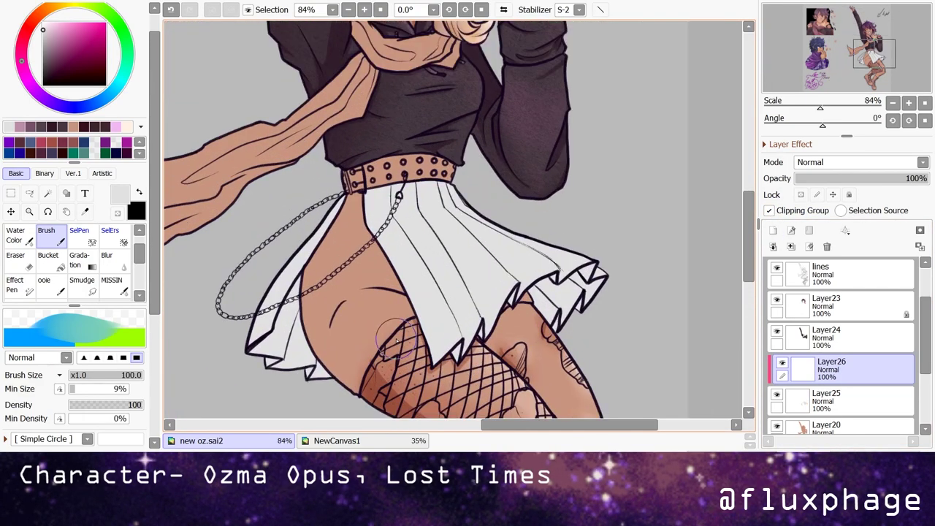
scroll(396, 341, up, 1)
mouse_move(234, 248)
mouse_down()
mouse_move(256, 336)
mouse_move(267, 316)
mouse_up()
key(ctrl+z)
mouse_move(372, 157)
mouse_down()
mouse_move(438, 336)
mouse_move(467, 343)
mouse_up()
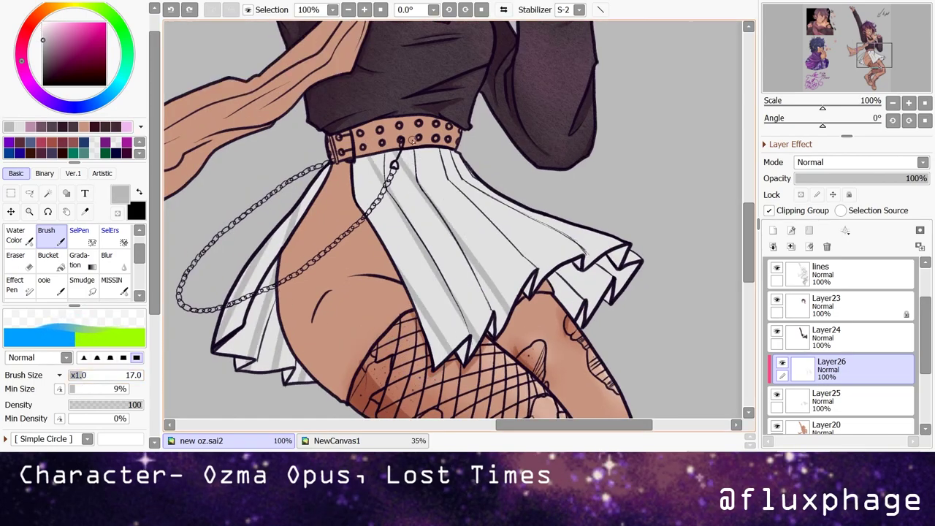
drag(431, 150, 519, 293)
drag(453, 146, 577, 299)
drag(577, 237, 628, 292)
- Set the brush to a darker grey with Multiply blending at size 41, and try broad bands across the rear skirt panel
click(48, 44)
click(41, 50)
click(37, 357)
click(30, 380)
drag(86, 375, 99, 374)
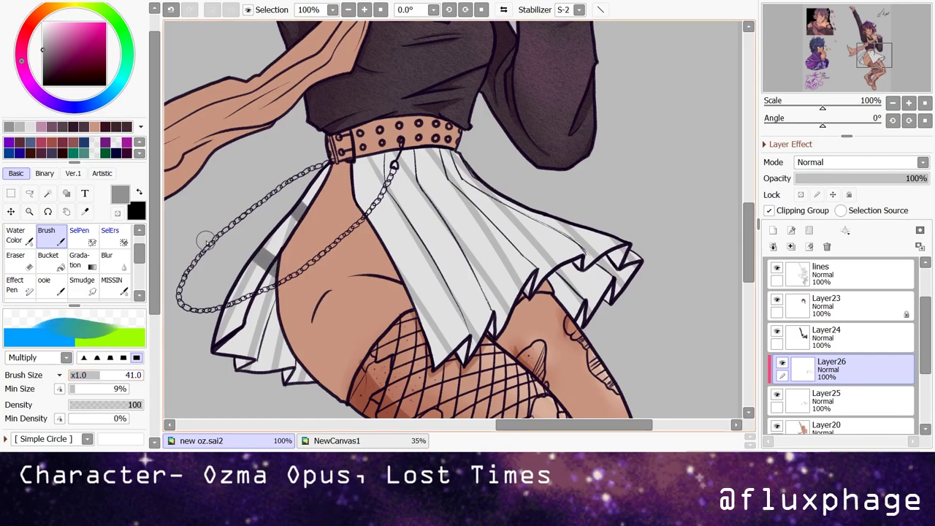
drag(285, 293, 202, 278)
drag(270, 343, 219, 369)
key(ctrl+z)
- Add a clipped Multiply layer above Layer26, paint broad bands across the rear skirt panel, and enlarge the brush to 59
click(773, 230)
drag(335, 307, 241, 379)
key(ctrl+z)
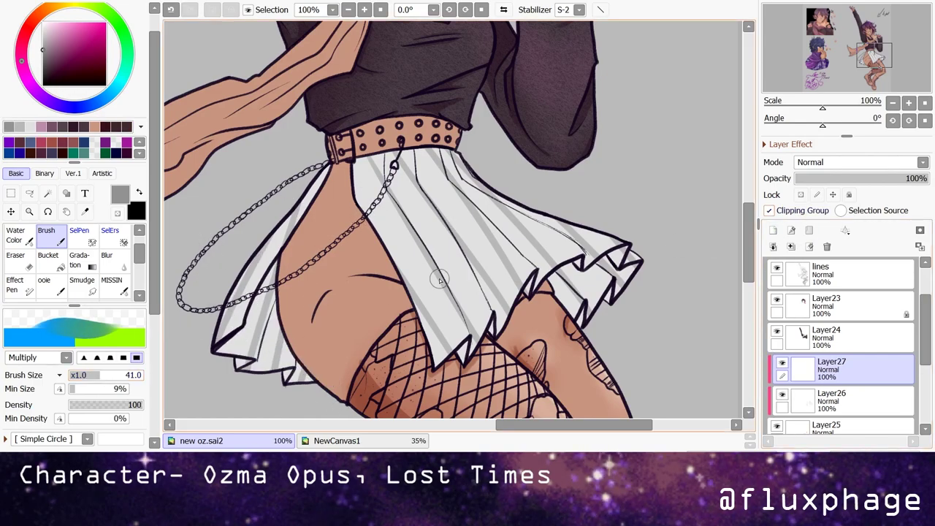
drag(307, 304, 223, 344)
drag(296, 358, 223, 307)
key(ctrl+z)
key(ctrl+z)
key(ctrl+y)
key(ctrl+y)
key(bracketright)
key(bracketright)
key(bracketright)
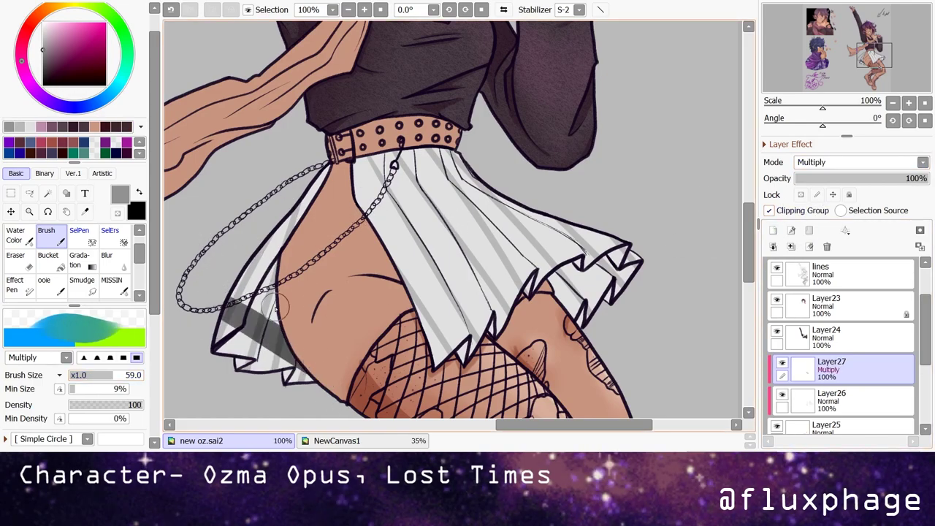
- Paint broad dark grey bands across the whole skirt for the plaid pattern and merge them down into Layer26
drag(322, 183, 252, 285)
mouse_move(351, 168)
mouse_down()
mouse_move(392, 212)
mouse_move(541, 219)
mouse_up()
key(ctrl+z)
mouse_move(431, 321)
mouse_down()
mouse_move(628, 249)
mouse_move(548, 260)
mouse_up()
key(ctrl+z)
key(ctrl+z)
key(ctrl+e)
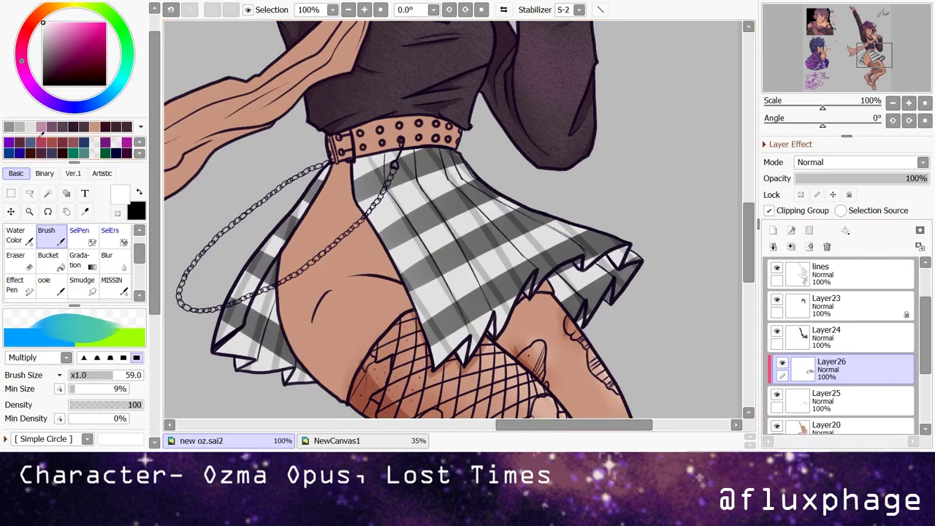
- Paint thin white plaid lines over the skirt with the ooie brush at size 7 and stabilizer S-3
click(45, 285)
key(End)
drag(411, 279, 413, 326)
drag(433, 243, 444, 317)
mouse_move(445, 144)
mouse_down()
mouse_move(456, 278)
mouse_move(473, 317)
mouse_up()
drag(485, 191, 501, 260)
drag(561, 278, 276, 238)
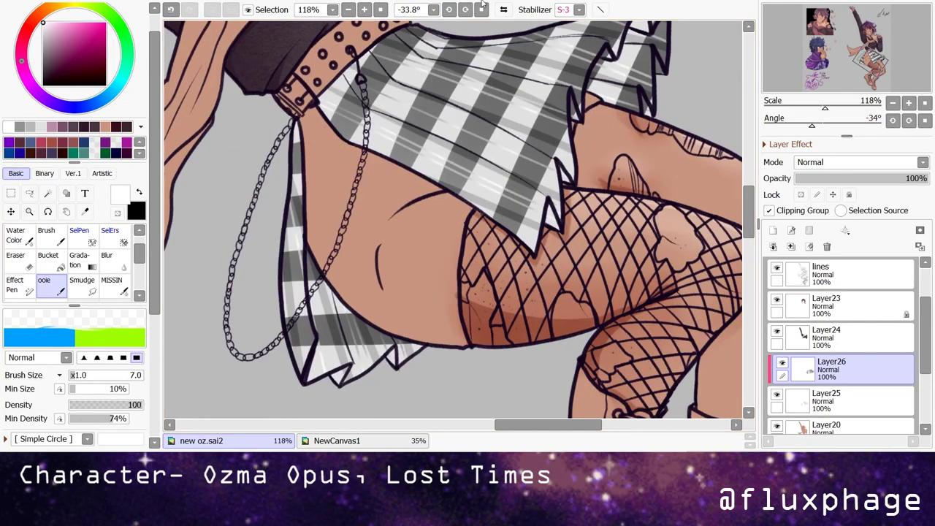
key(Home)
- Switch to near-black and paint thin dark lines along the skirt's broad plaid bands
scroll(508, 300, down, 4)
scroll(507, 300, up, 1)
scroll(484, 311, up, 2)
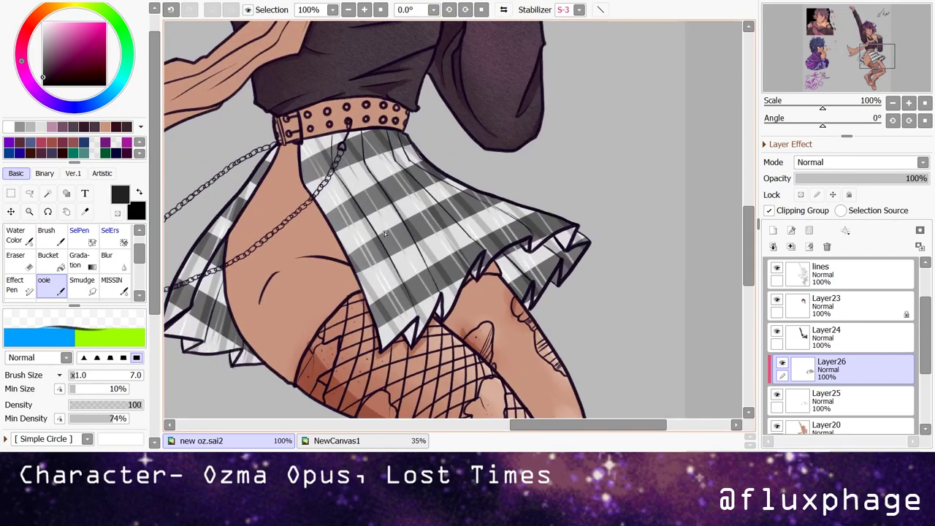
click(137, 211)
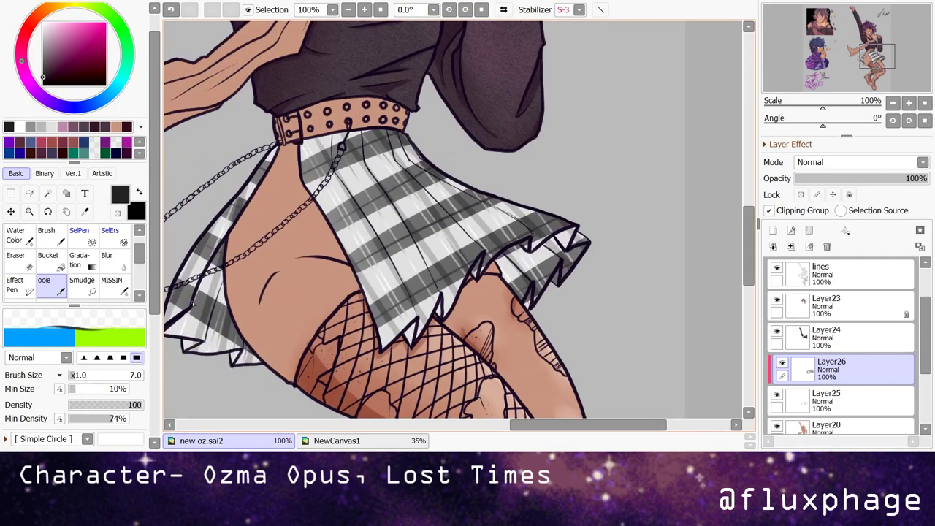
key(ctrl+minus)
key(ctrl+minus)
key(ctrl+minus)
key(ctrl+minus)
key(ctrl+minus)
key(ctrl+plus)
key(ctrl+plus)
key(ctrl+plus)
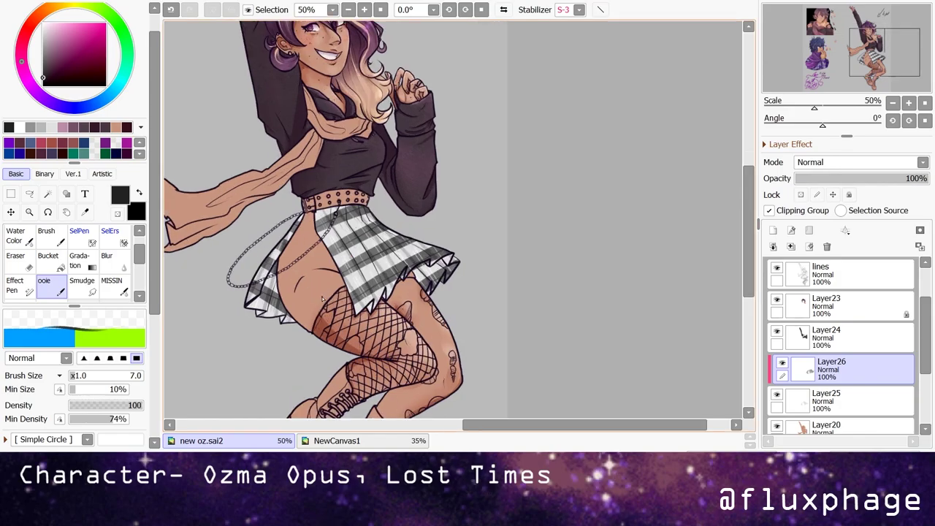
- Merge the plaid down into Layer25 and try a near-black bucket fill on a new layer beneath it
drag(840, 369, 840, 401)
click(78, 231)
key(ctrl+plus)
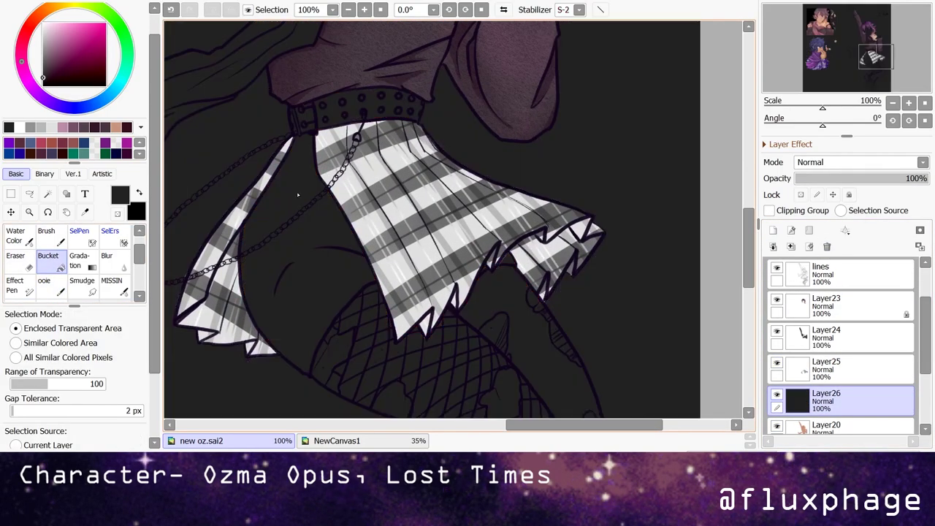
- Select the shorts area between the skirt panels on the lines layer, refining it with the selection pen at size 26
click(840, 274)
drag(343, 204, 409, 395)
key(ctrl+plus)
key(ctrl+plus)
key(ctrl+plus)
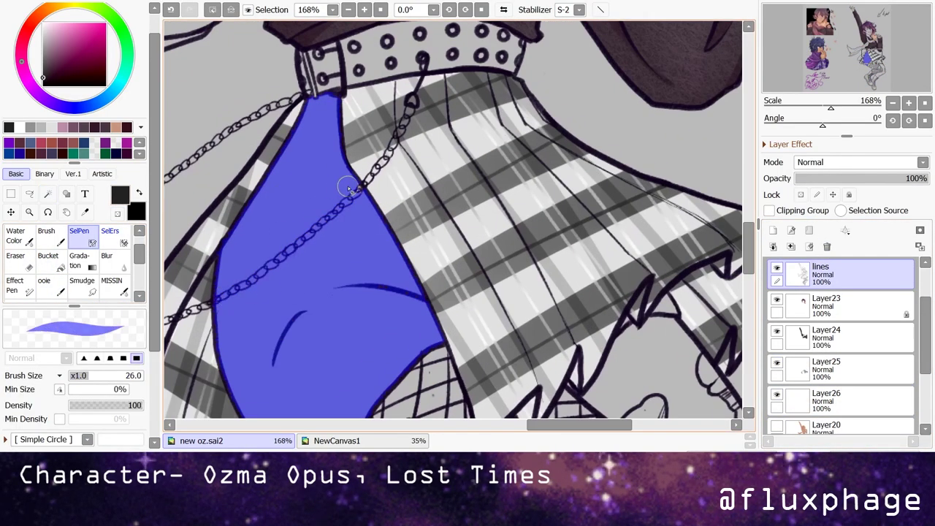
scroll(839, 343, down, 1)
- Fill the selected shorts area with near-black on Layer26 using the brush at size 100
click(840, 369)
key(ctrl+minus)
key(ctrl+minus)
key(b)
key(n)
key(b)
key(ctrl+minus)
key(ctrl+minus)
key(ctrl+minus)
key(ctrl+minus)
key(ctrl+minus)
key(ctrl+minus)
key(ctrl+minus)
key(ctrl+minus)
key(ctrl+minus)
scroll(358, 232, up, 4)
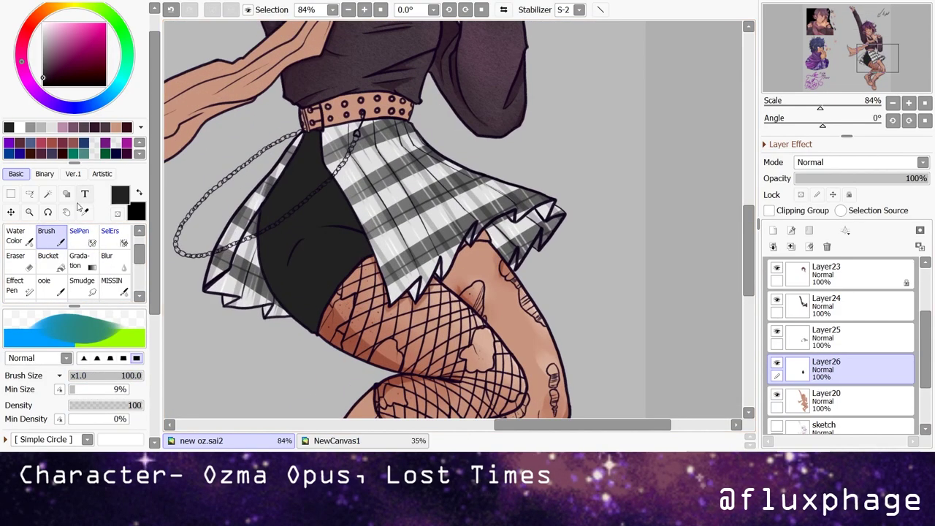
- Tint the shorts on Layer26 purple with a Vivid brush at density 46 while the layer's transparency is locked
scroll(358, 232, up, 5)
alt+click(328, 117)
scroll(357, 232, down, 5)
scroll(358, 233, up, 1)
click(37, 358)
click(42, 392)
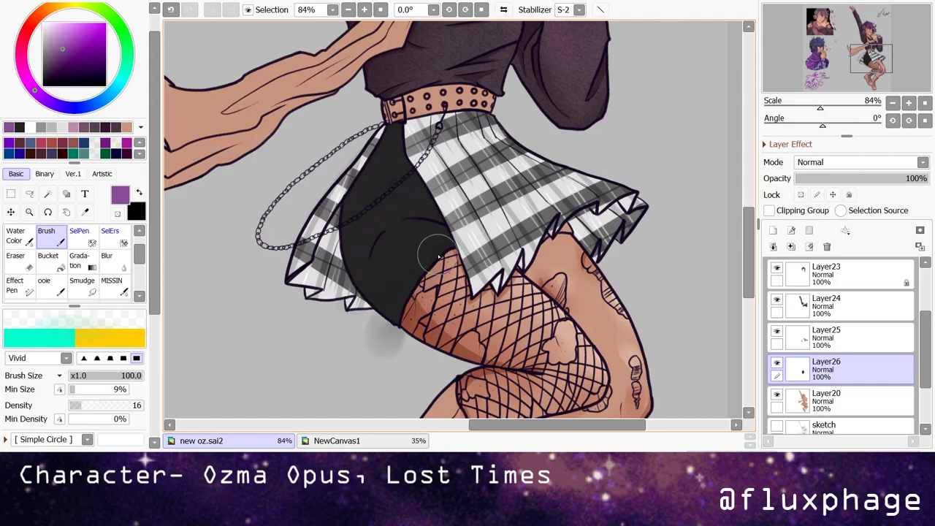
mouse_move(292, 343)
mouse_down()
mouse_move(287, 281)
mouse_move(362, 315)
mouse_move(405, 173)
mouse_move(387, 117)
mouse_up()
key(ctrl+z)
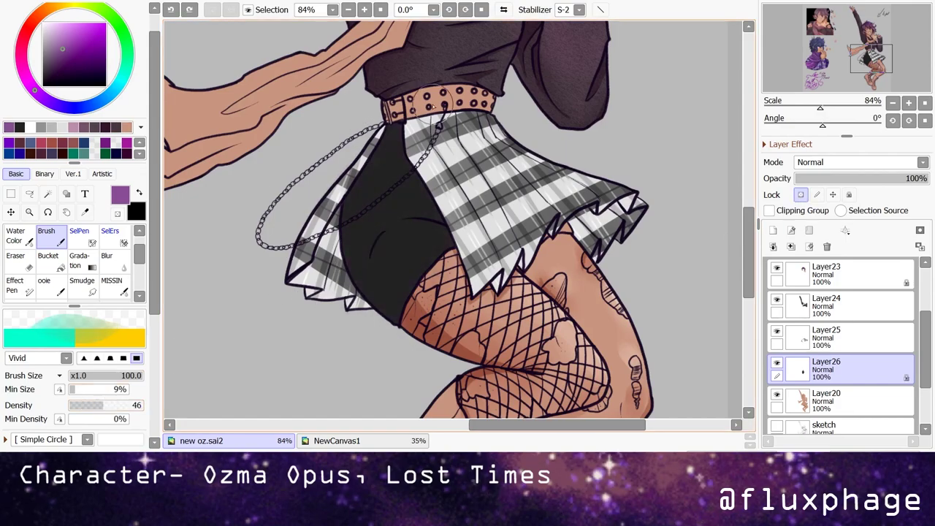
scroll(474, 312, down, 7)
scroll(475, 313, up, 8)
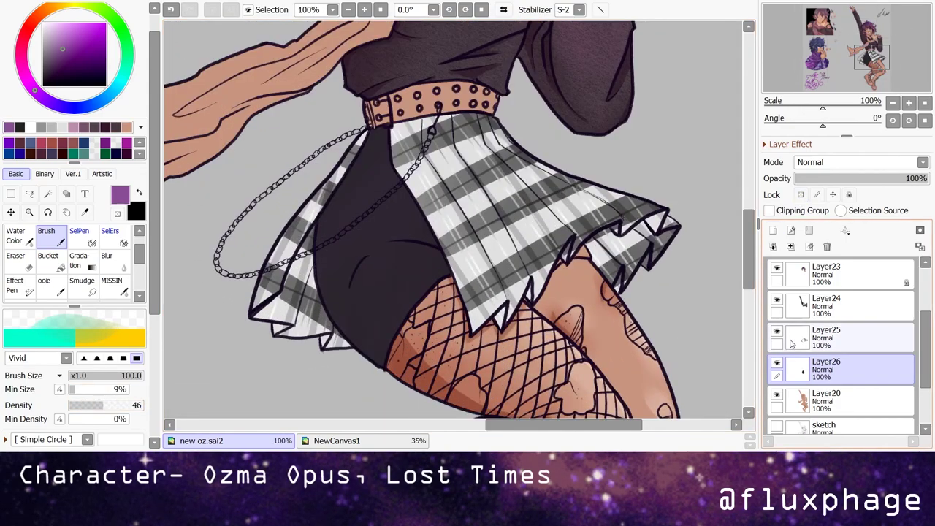
- Add a clipped layer above Layer26 in Shine mode and return the brush to Normal blending
click(773, 230)
click(768, 210)
click(36, 358)
scroll(392, 277, up, 3)
click(860, 163)
click(840, 220)
- Paint light purple highlight streaks down the shorts with the brush at size 21 and set the layer's opacity to 38%
drag(371, 79, 351, 139)
key(ctrl+z)
mouse_move(365, 69)
mouse_down()
mouse_move(346, 189)
mouse_move(358, 244)
mouse_up()
drag(358, 245, 427, 306)
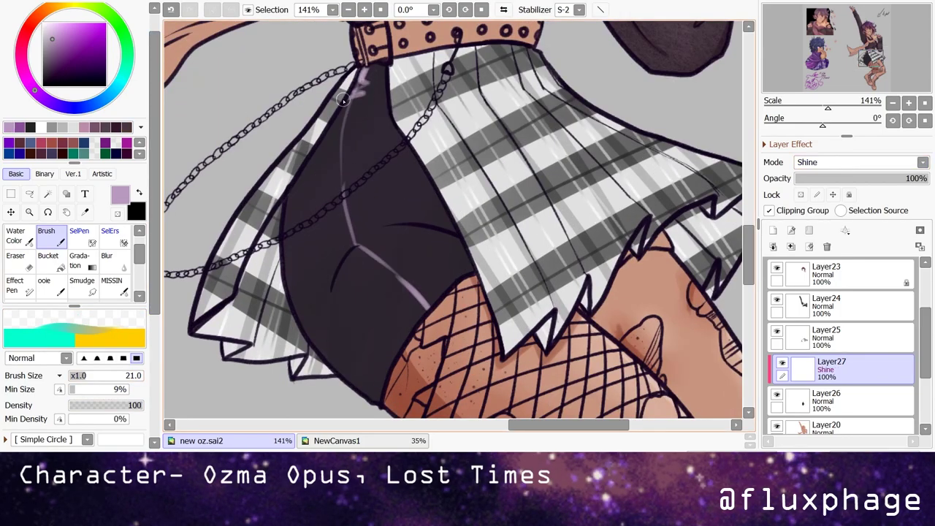
drag(346, 104, 349, 226)
mouse_move(337, 167)
mouse_down()
mouse_move(369, 255)
mouse_move(427, 307)
mouse_up()
click(845, 178)
scroll(320, 397, down, 2)
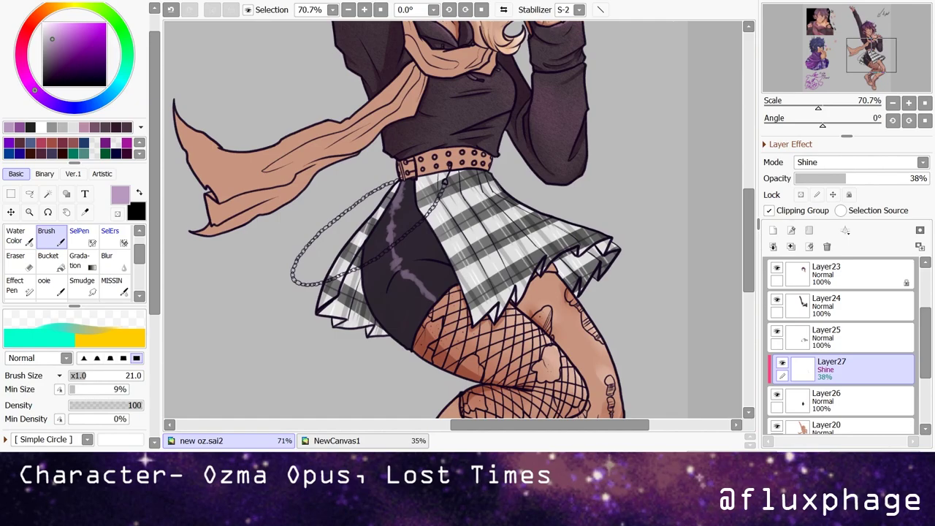
- Soften the shorts' highlight streaks with the MISSIN blending brush at size 31
scroll(460, 293, up, 3)
key(b)
mouse_move(416, 313)
mouse_down()
mouse_move(376, 278)
mouse_move(351, 211)
mouse_move(327, 229)
mouse_move(354, 184)
mouse_move(343, 132)
mouse_up()
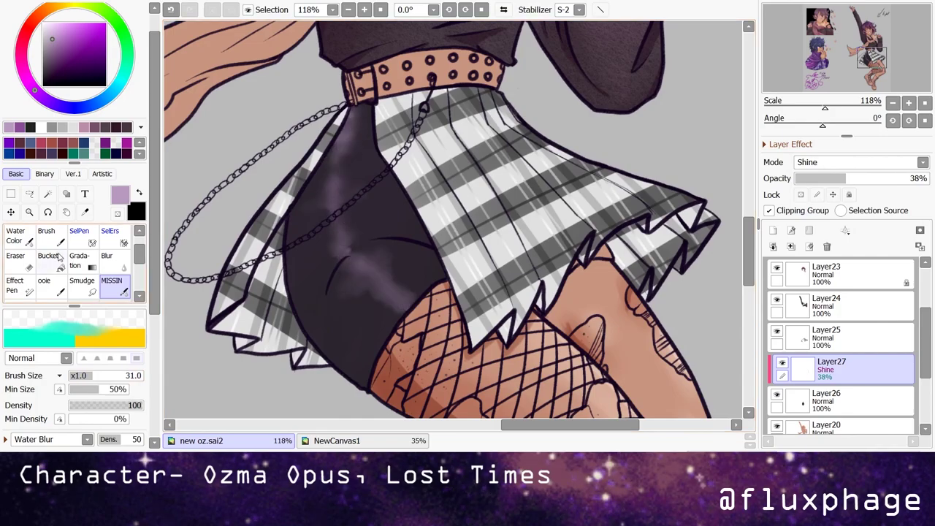
- Paint finer, paler pink-purple highlights over the softened shine on the shorts with the brush at size 10
key(b)
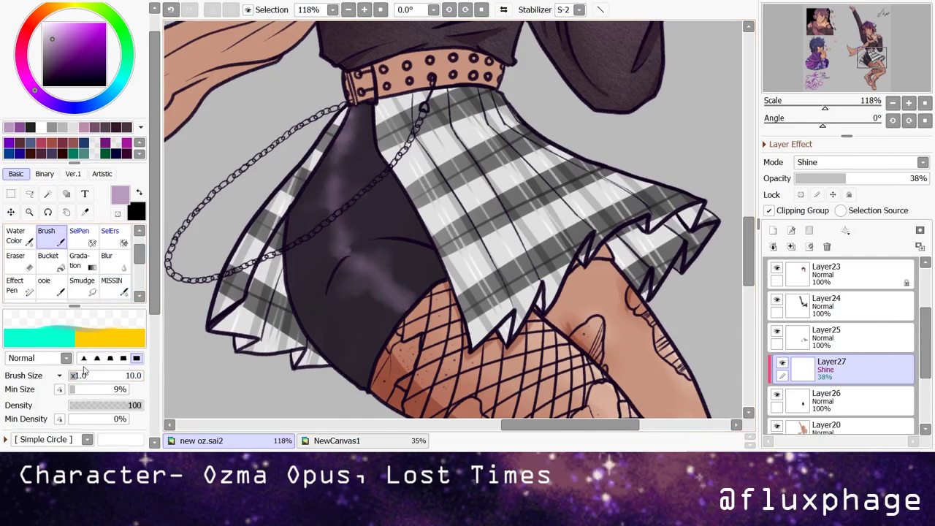
alt+click(346, 130)
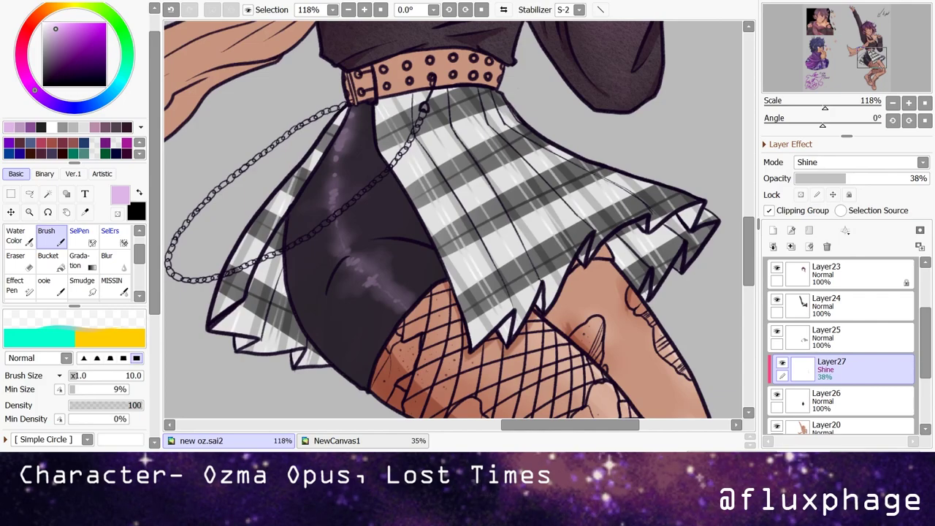
scroll(375, 240, down, 1)
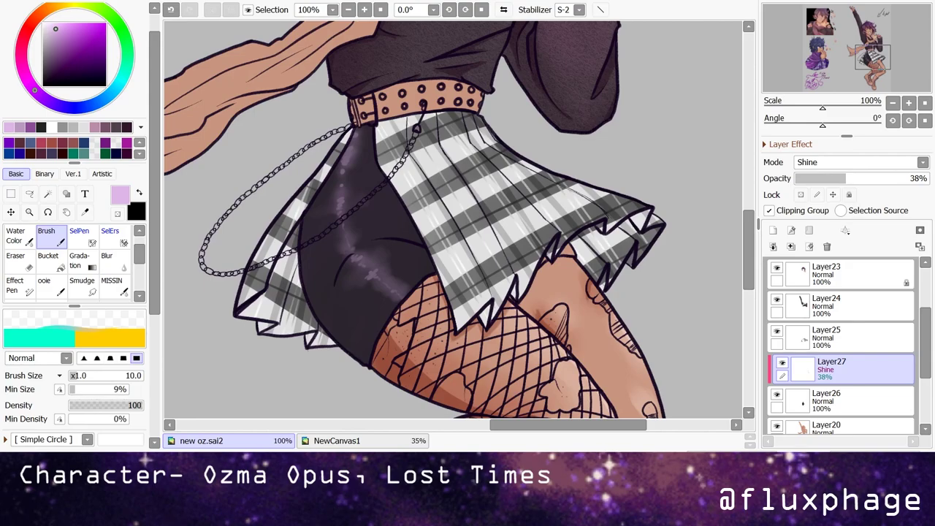
- Paint subtle dark purple shading over the shorts' folds and edges with the Water Color brush at sizes 38 and 19
scroll(416, 243, up, 2)
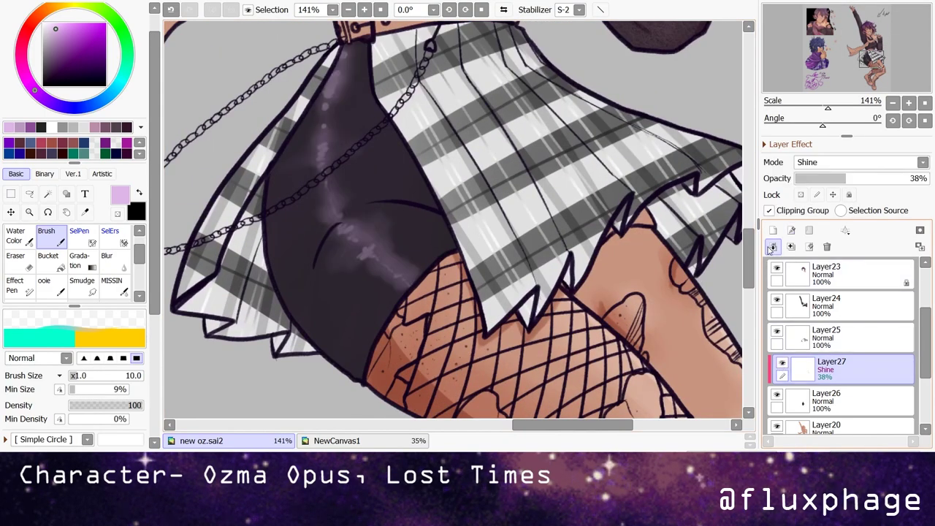
alt+click(416, 243)
scroll(416, 244, up, 1)
key(c)
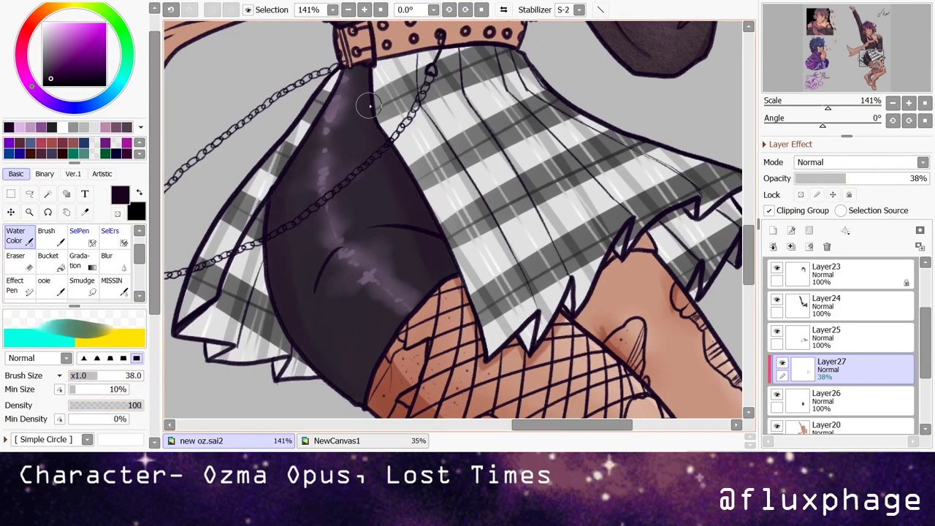
key(bracketleft)
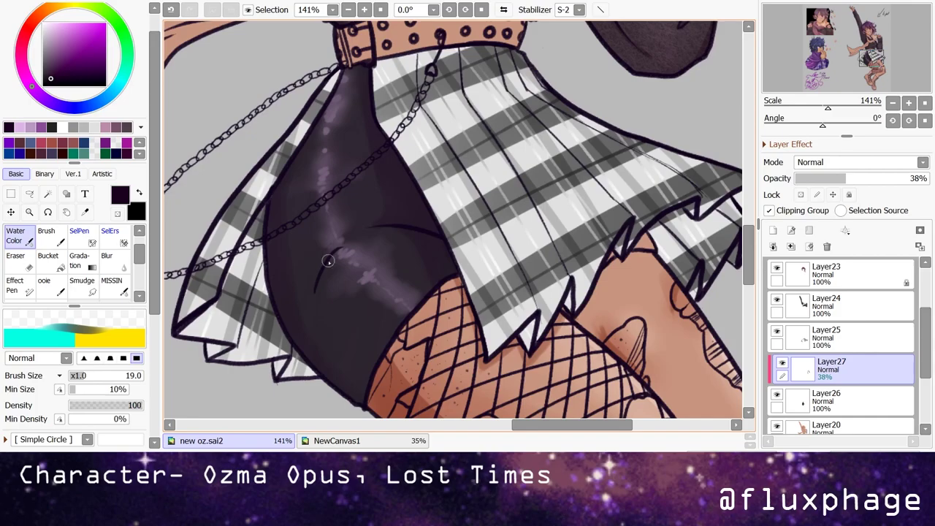
alt+click(397, 236)
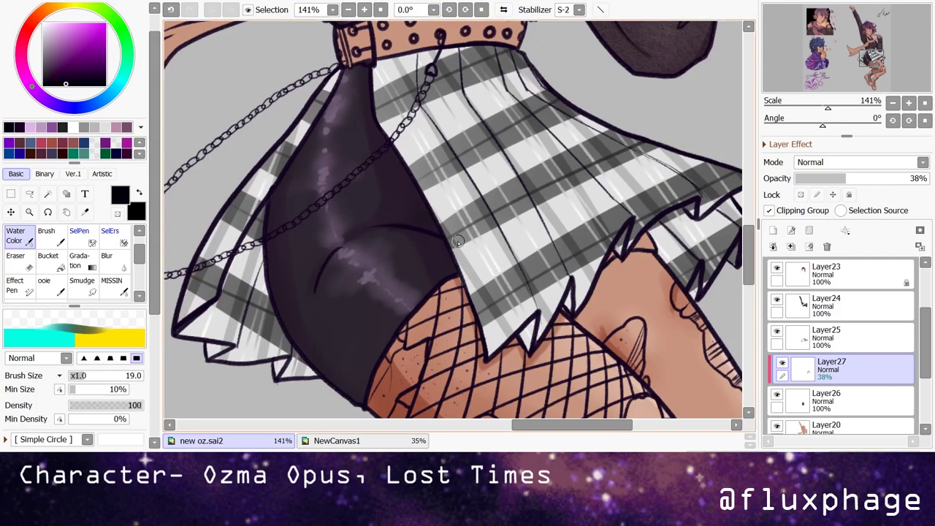
alt+click(415, 185)
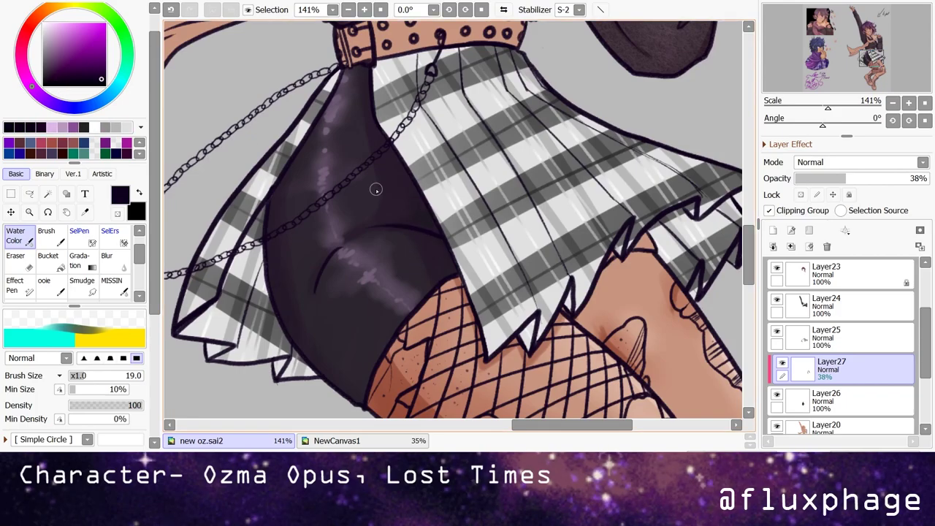
- Set the shorts' shading layer to 54% opacity and merge it down into Layer26
scroll(376, 189, down, 3)
scroll(343, 245, down, 3)
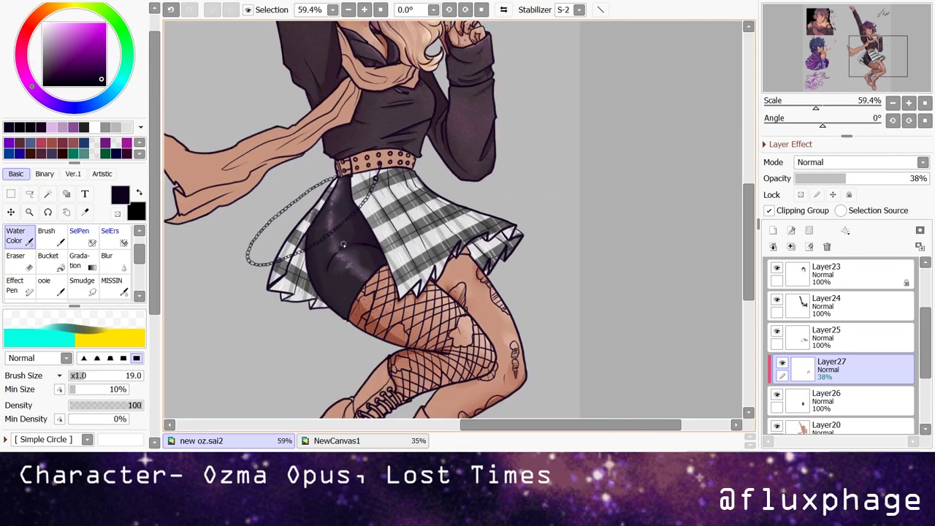
scroll(342, 245, up, 1)
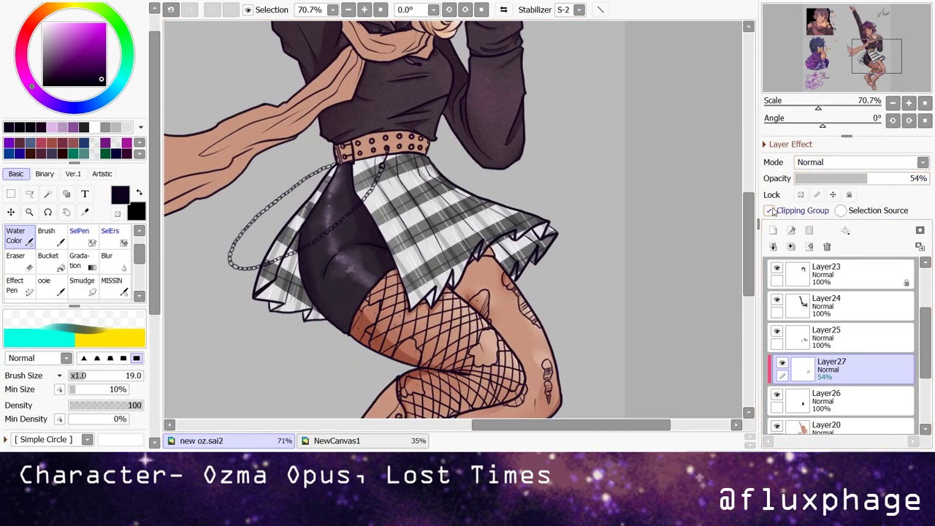
click(791, 246)
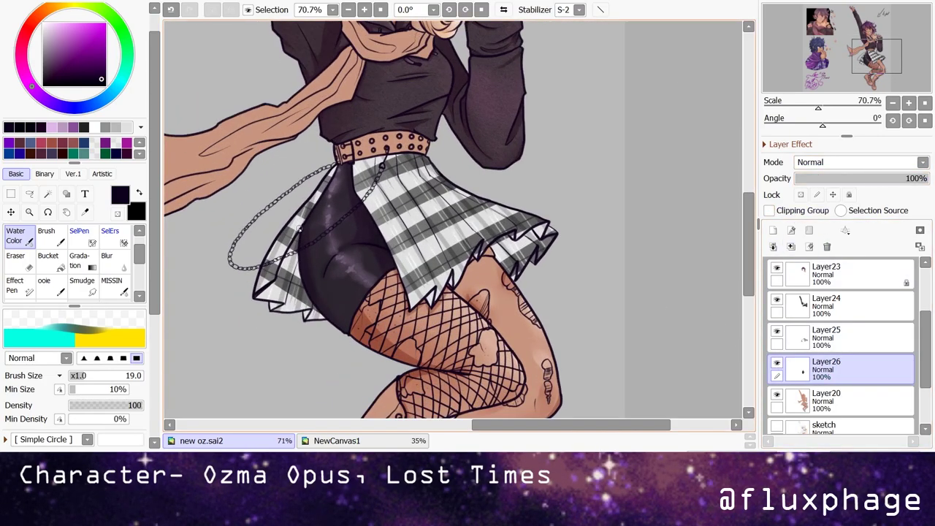
- Add a layer clipped to the skirt's Layer25 and choose a muted purple paint colour
click(783, 337)
scroll(282, 296, down, 3)
scroll(282, 244, up, 3)
click(772, 230)
click(768, 210)
click(44, 58)
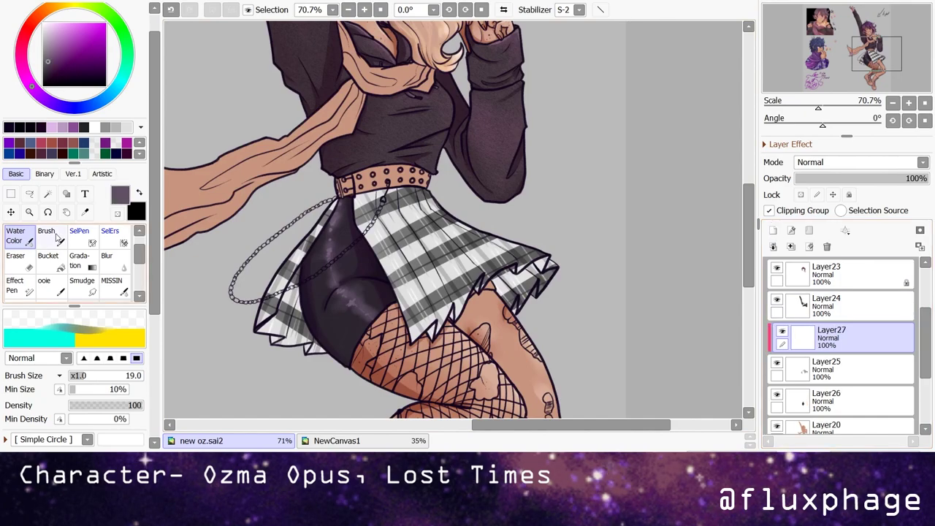
- Paint dark purple shadow over the skirt's underside pleats behind the bare thigh with the Water Color brush at size 19
scroll(526, 281, up, 7)
mouse_move(439, 240)
mouse_down()
mouse_move(432, 288)
mouse_move(453, 219)
mouse_move(445, 225)
mouse_move(462, 328)
mouse_move(456, 182)
mouse_up()
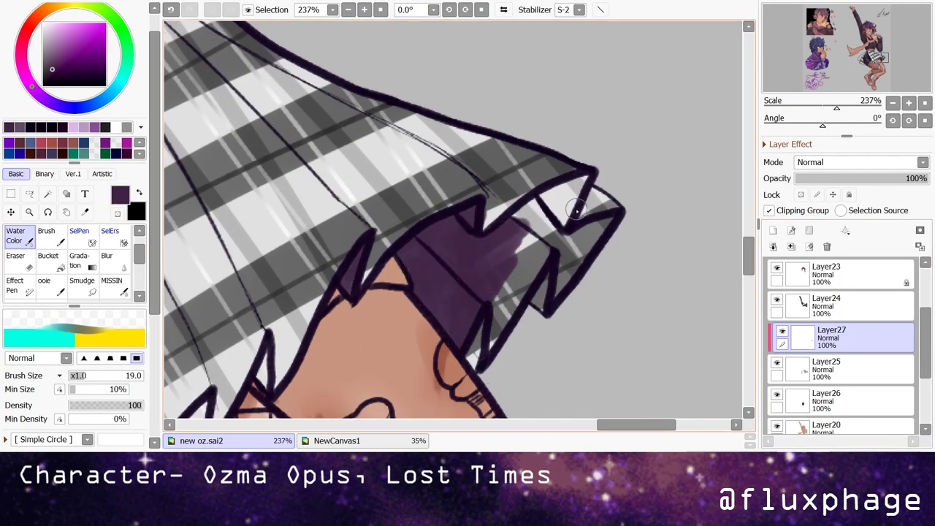
mouse_move(582, 179)
mouse_down()
mouse_move(504, 292)
mouse_move(478, 358)
mouse_move(584, 213)
mouse_move(438, 146)
mouse_up()
key(e)
key(e)
key(e)
key(e)
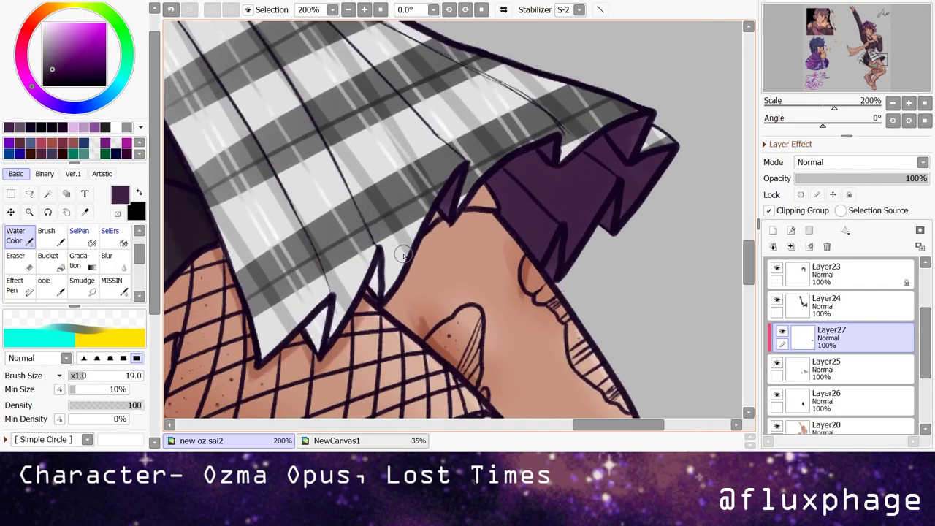
- Shade the remaining folds of the front hem and the skirt's underside behind the shorts dark purple, enlarging the brush to size 35
scroll(439, 146, up, 2)
mouse_move(400, 219)
mouse_down()
mouse_move(386, 298)
mouse_move(343, 241)
mouse_up()
scroll(386, 297, down, 1)
scroll(365, 284, down, 2)
drag(310, 277, 356, 175)
key(bracketright)
key(bracketright)
key(bracketright)
mouse_move(293, 293)
mouse_down()
mouse_move(350, 253)
mouse_move(308, 296)
mouse_move(335, 296)
mouse_move(409, 372)
mouse_up()
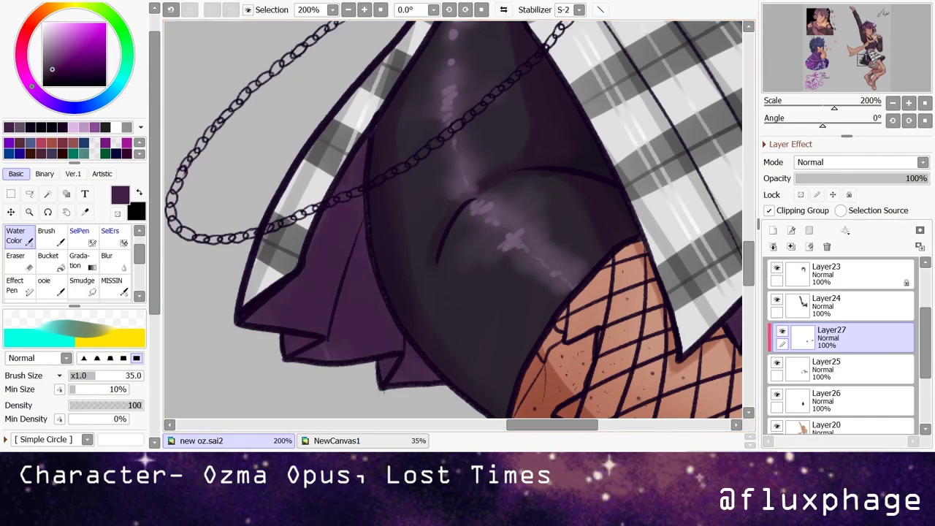
- Set the skirt's shadow layer to Multiply mode at 70% opacity
scroll(332, 223, down, 5)
click(860, 162)
click(840, 219)
drag(926, 178, 888, 178)
scroll(485, 293, up, 2)
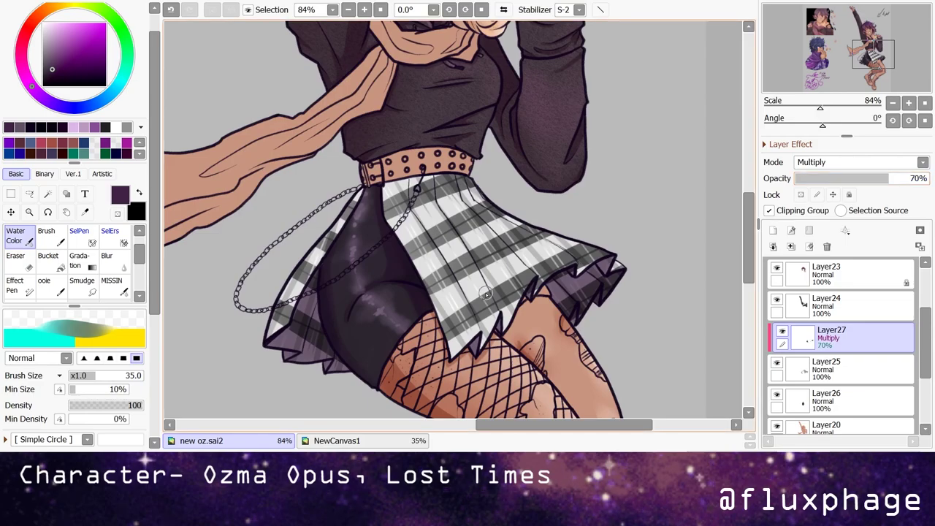
- Paint pale lavender highlights across the skirt's pleats on a Shine layer clipped to Layer25
scroll(485, 293, down, 2)
scroll(485, 294, up, 3)
alt+click(486, 294)
scroll(859, 162, down, 3)
drag(471, 186, 555, 262)
drag(482, 204, 409, 314)
drag(281, 248, 245, 307)
- Blend the skirt's highlights with the MISSIN brush at size 31 and set their layer's opacity to 40%
key(b)
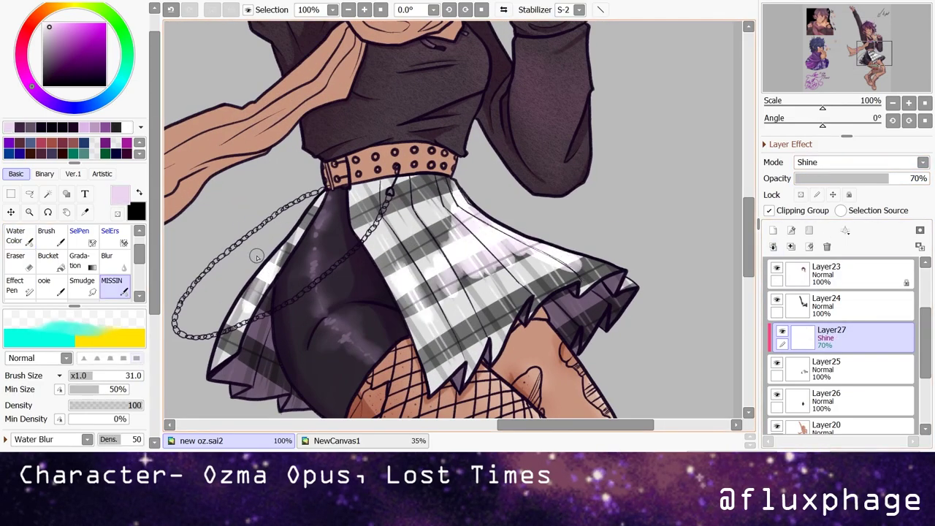
drag(446, 265, 606, 268)
drag(887, 178, 850, 184)
- Add fine pale highlights along the skirt's outer pleat lines and hem with the brush at size 10
key(b)
scroll(411, 190, up, 1)
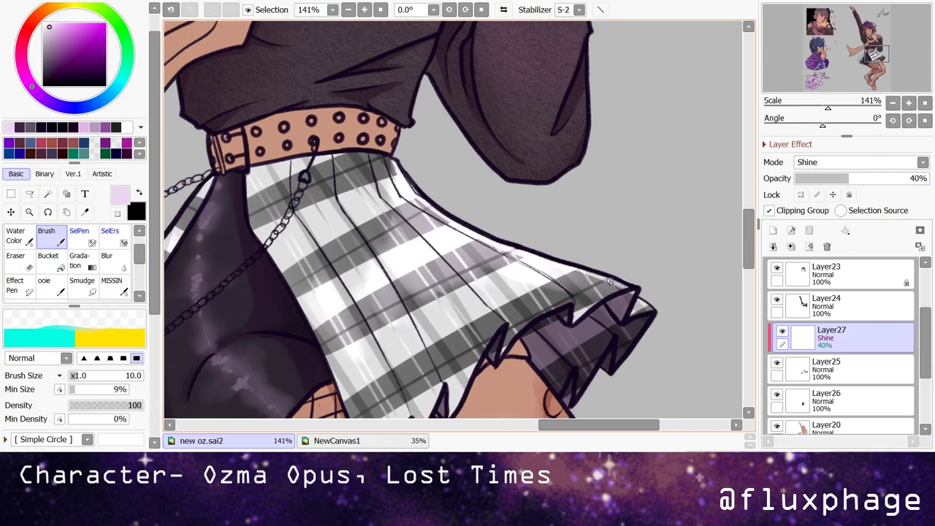
key(e)
key(b)
scroll(340, 155, up, 1)
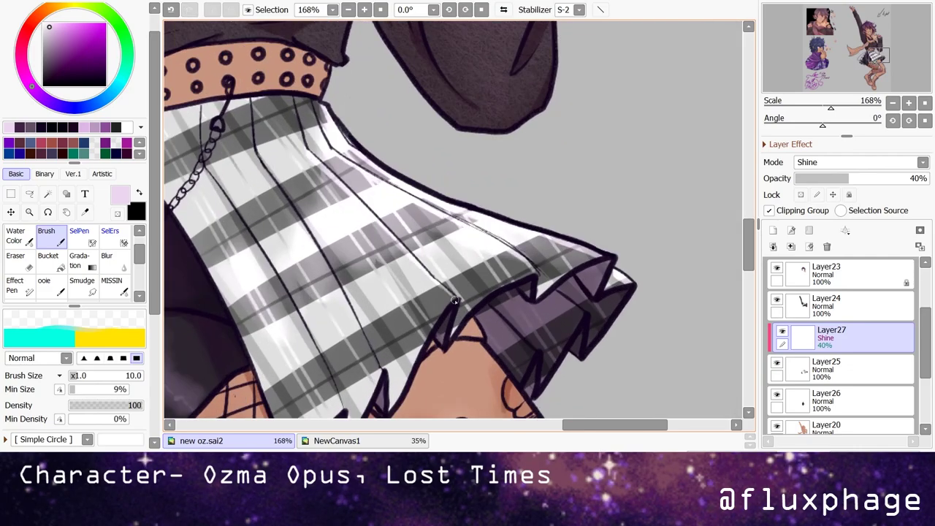
scroll(336, 296, down, 4)
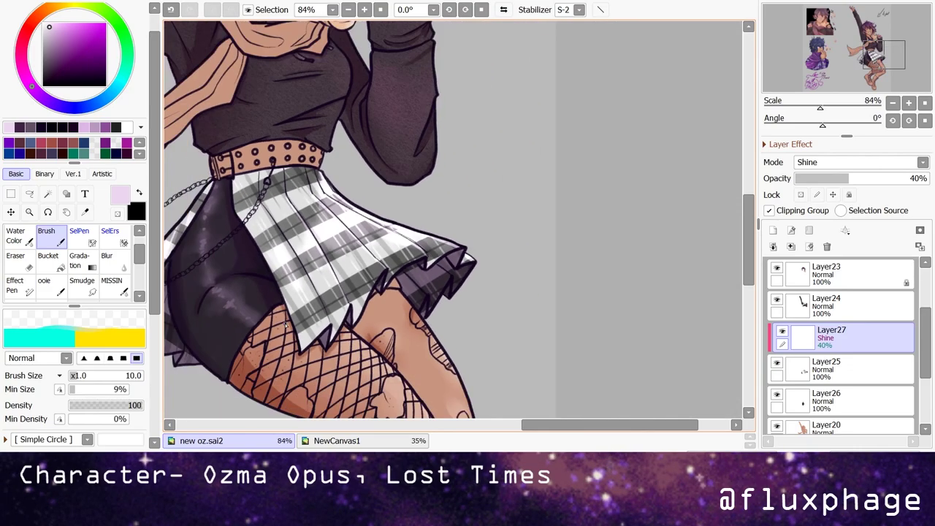
- Finish the fine highlights along the skirt's front pleats and merge the Shine layer into Layer25
key(End)
scroll(333, 165, up, 3)
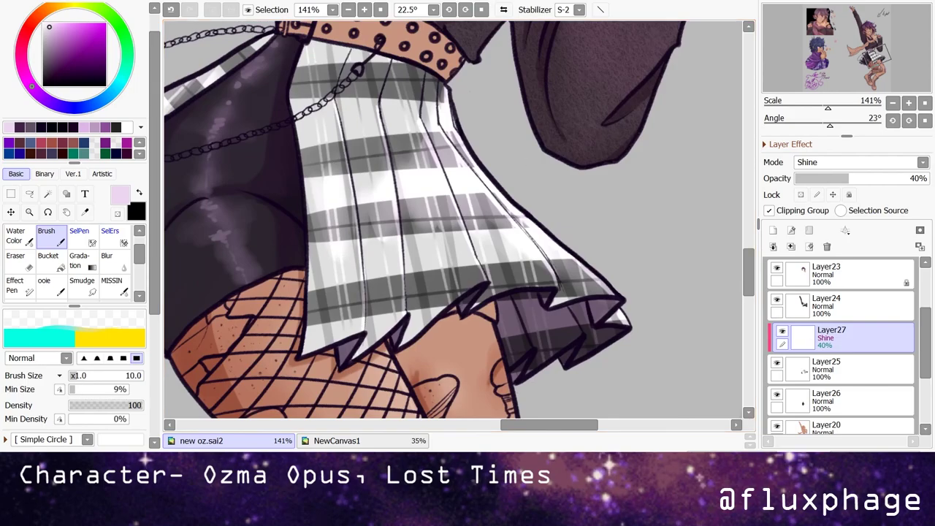
scroll(434, 22, down, 4)
key(End)
scroll(453, 219, up, 5)
scroll(453, 219, down, 4)
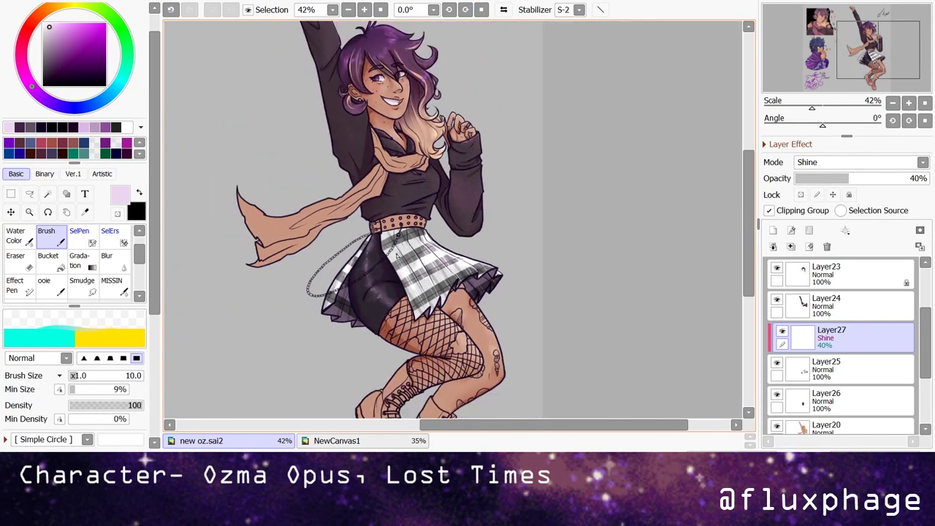
scroll(453, 219, down, 4)
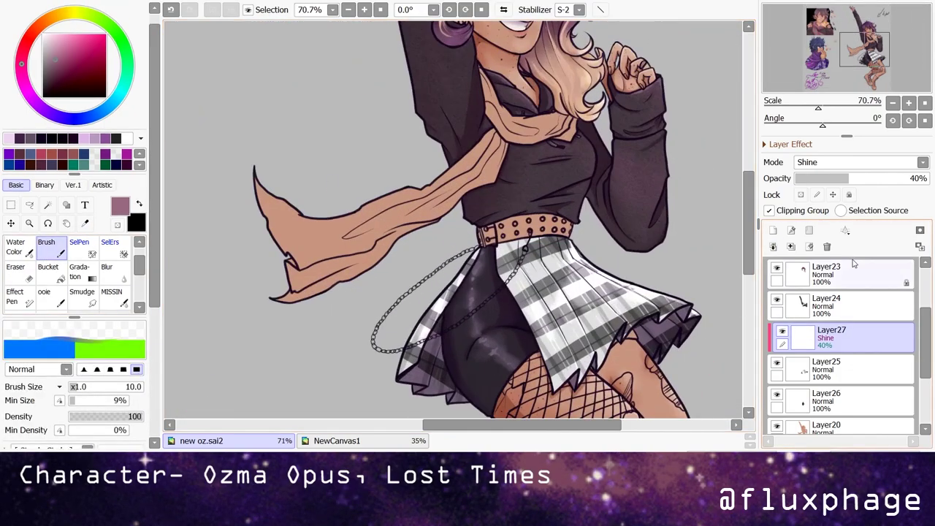
click(827, 246)
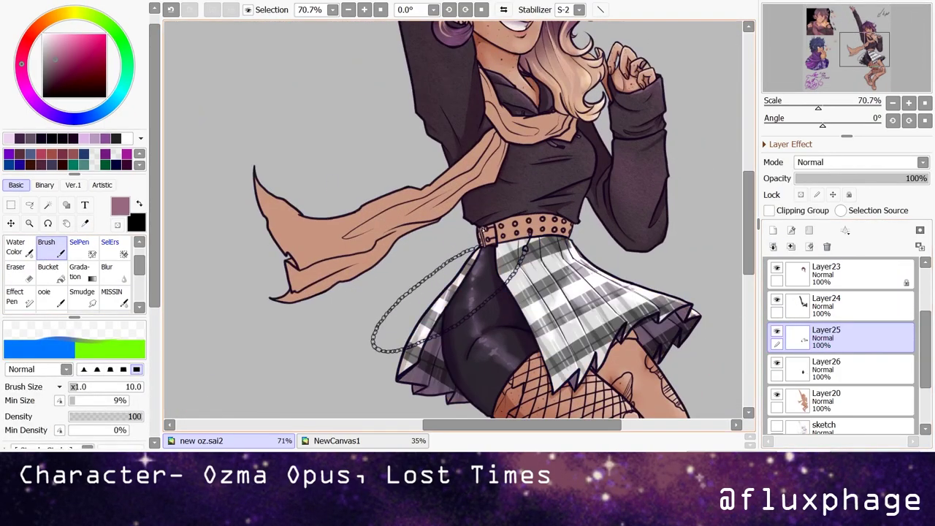
- Try purple swatches beside the reference pictures and paint the selected scarf muted purple with the brush at size 100
scroll(501, 241, down, 5)
scroll(325, 243, up, 1)
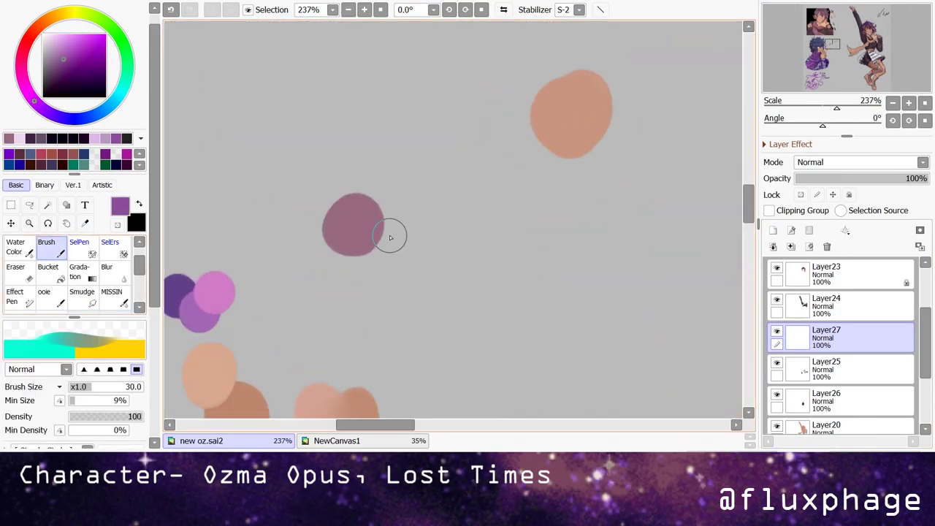
click(400, 246)
key(b)
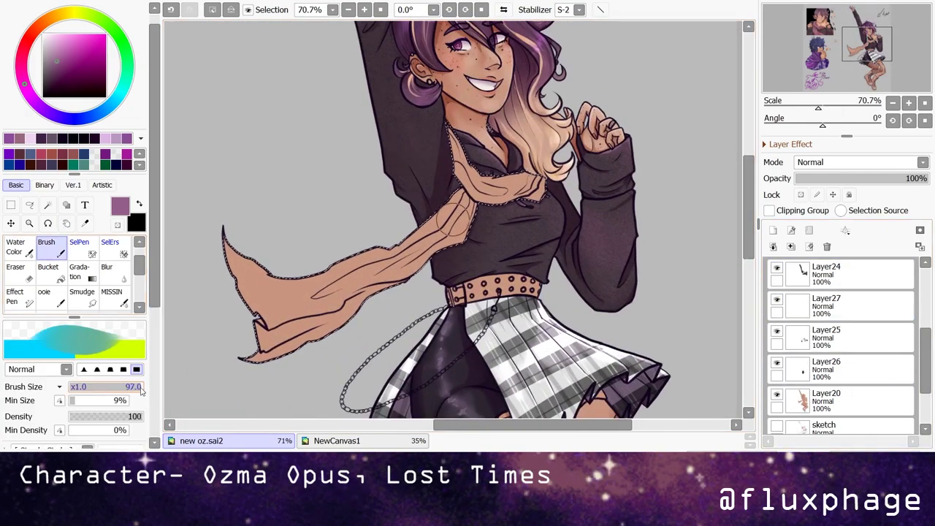
mouse_move(241, 278)
mouse_down()
mouse_move(271, 365)
mouse_move(438, 219)
mouse_move(390, 203)
mouse_up()
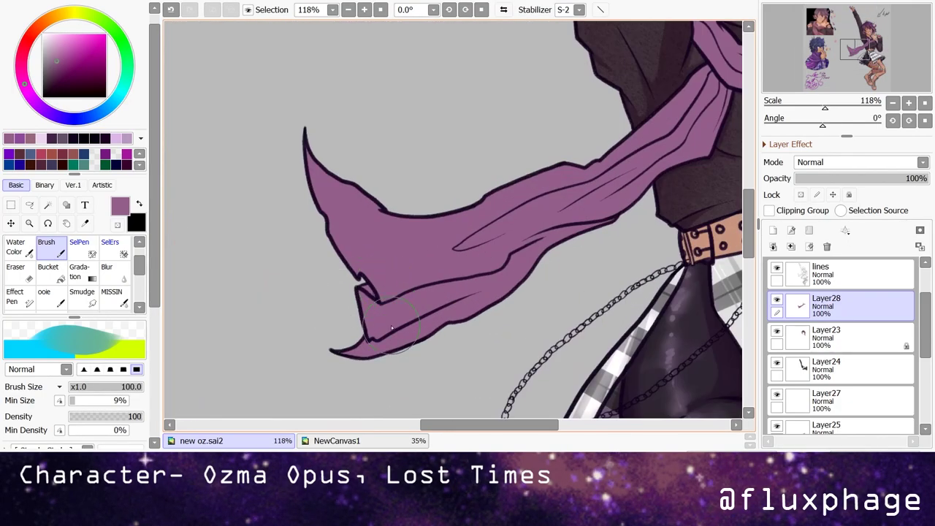
- Add a layer clipped to the scarf's Layer28 and apply a dark purple gradient to the scarf's loose end at 92% opacity
click(773, 230)
click(769, 210)
click(69, 68)
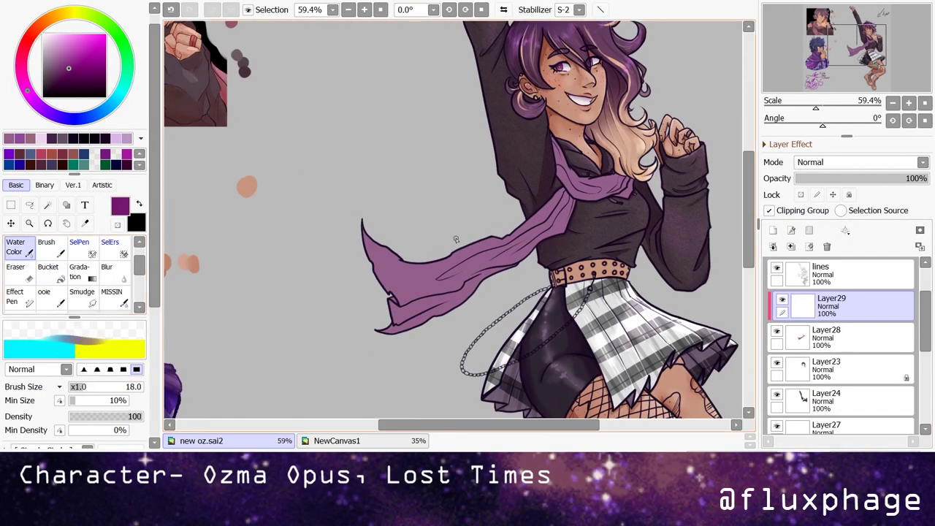
click(79, 271)
scroll(453, 219, up, 2)
drag(328, 286, 387, 267)
mouse_move(926, 178)
mouse_down()
mouse_move(871, 178)
mouse_move(916, 178)
mouse_up()
scroll(318, 153, down, 2)
key(Delete)
click(15, 247)
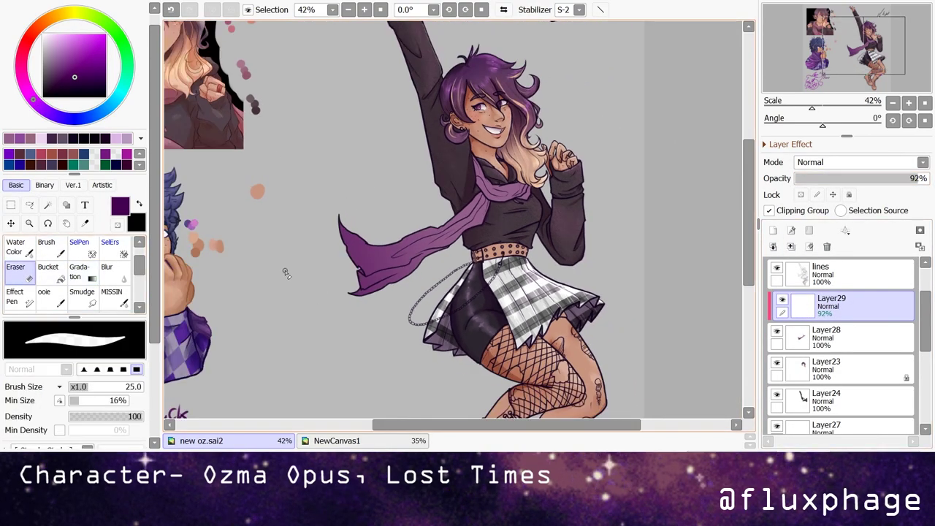
- Paint dark purple shadows along the folds of the scarf's flying tail with the Water Color brush at size 18
scroll(355, 261, up, 10)
scroll(282, 314, down, 5)
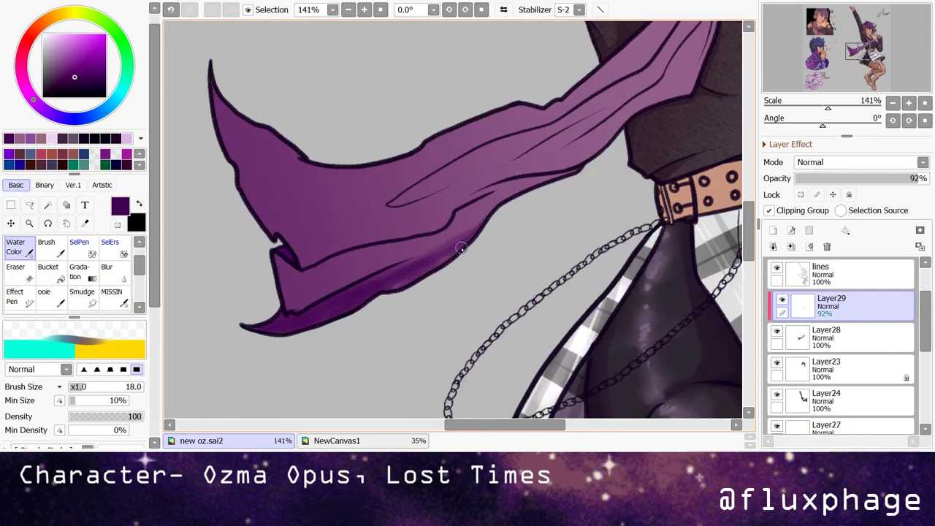
drag(474, 173, 398, 201)
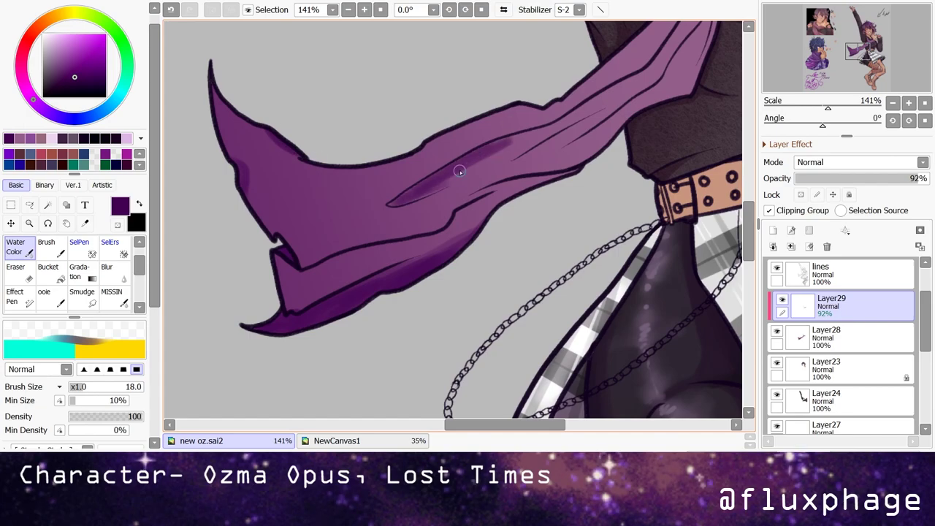
scroll(474, 173, down, 3)
scroll(556, 168, up, 2)
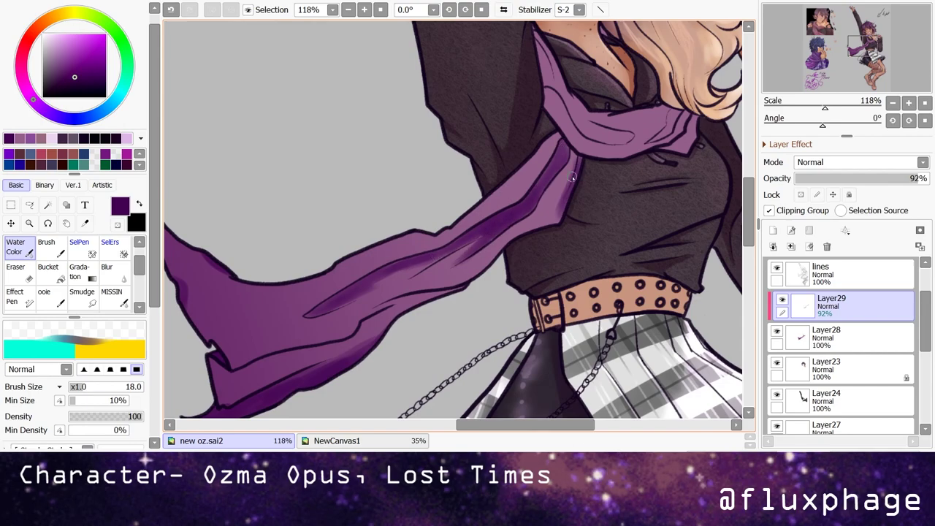
drag(374, 307, 277, 308)
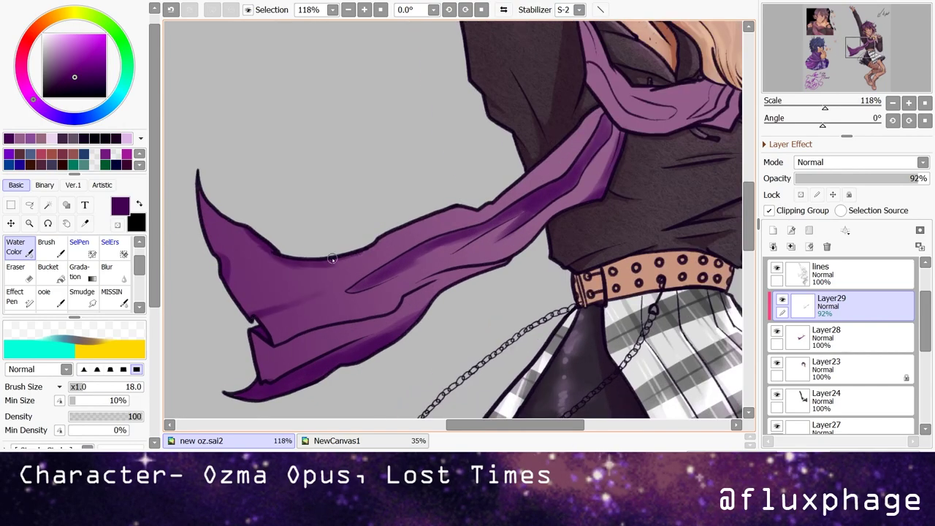
- Shade the folds of the scarf wrapped around the neck with the same dark purple
scroll(483, 271, up, 3)
mouse_move(303, 76)
mouse_down()
mouse_move(343, 182)
mouse_move(442, 263)
mouse_up()
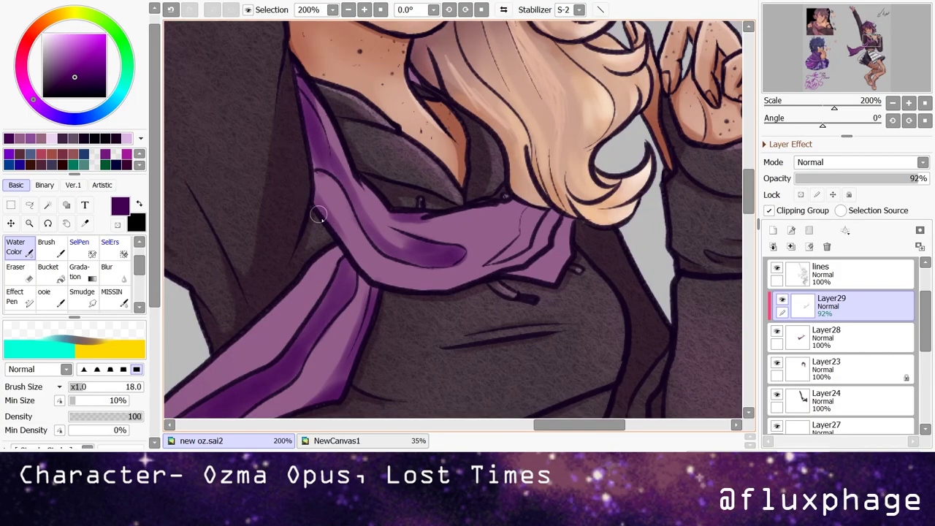
drag(553, 266, 533, 277)
drag(518, 203, 427, 222)
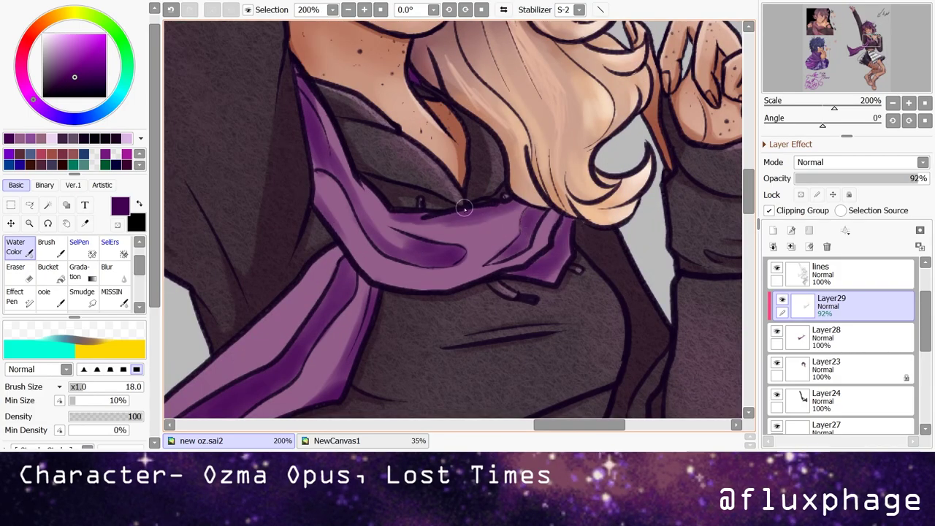
- Set the scarf's shading layer to Multiply at 53% opacity and merge it into Layer28
scroll(453, 219, down, 5)
scroll(861, 163, down, 1)
drag(910, 178, 866, 183)
scroll(476, 228, down, 2)
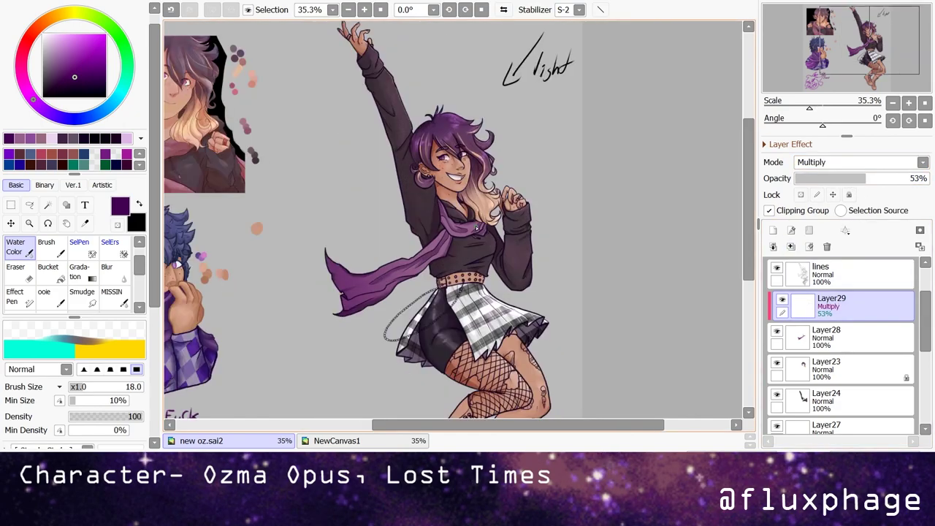
scroll(423, 94, down, 2)
key(ctrl+e)
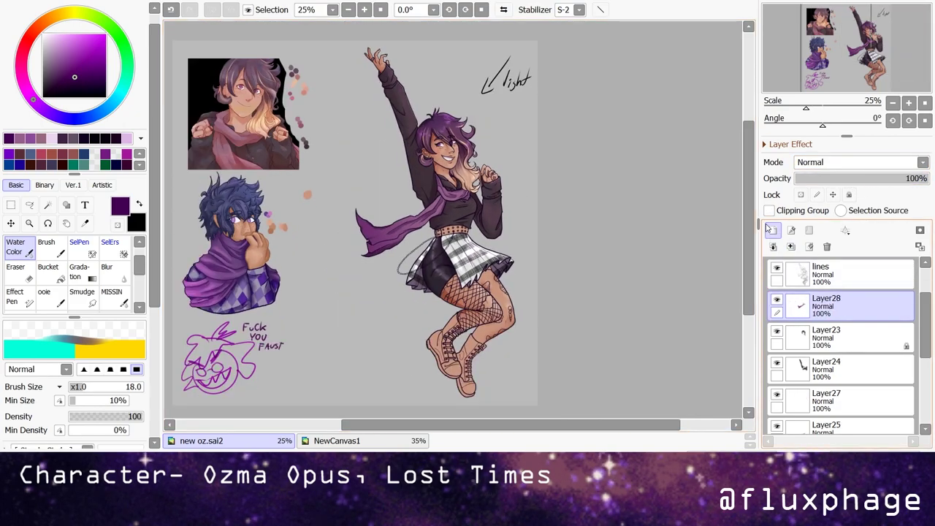
- Add a new layer directly above the skin layer Layer20
key(ctrl+plus)
key(ctrl+plus)
key(ctrl+plus)
key(ctrl+plus)
key(ctrl+plus)
scroll(789, 319, down, 3)
scroll(635, 179, down, 2)
scroll(636, 179, up, 4)
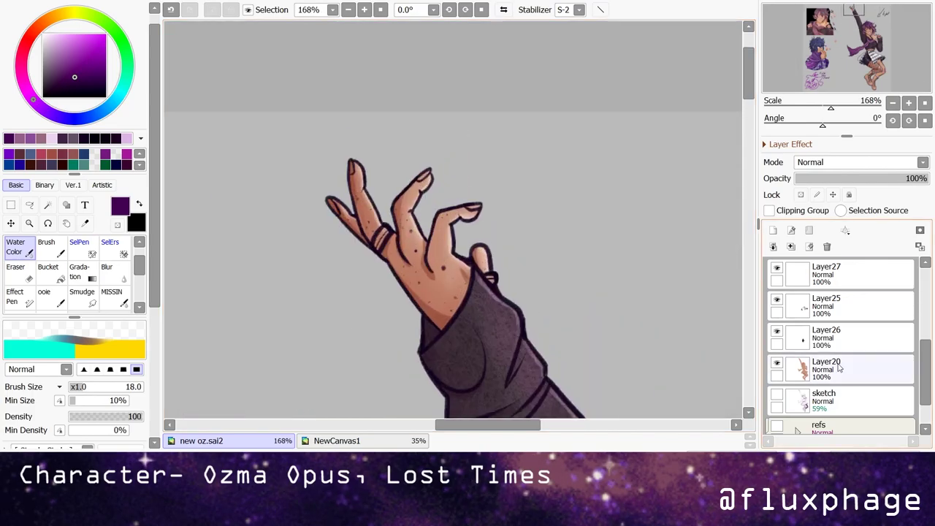
scroll(423, 252, up, 2)
click(840, 369)
click(773, 230)
scroll(424, 265, up, 5)
scroll(511, 146, down, 18)
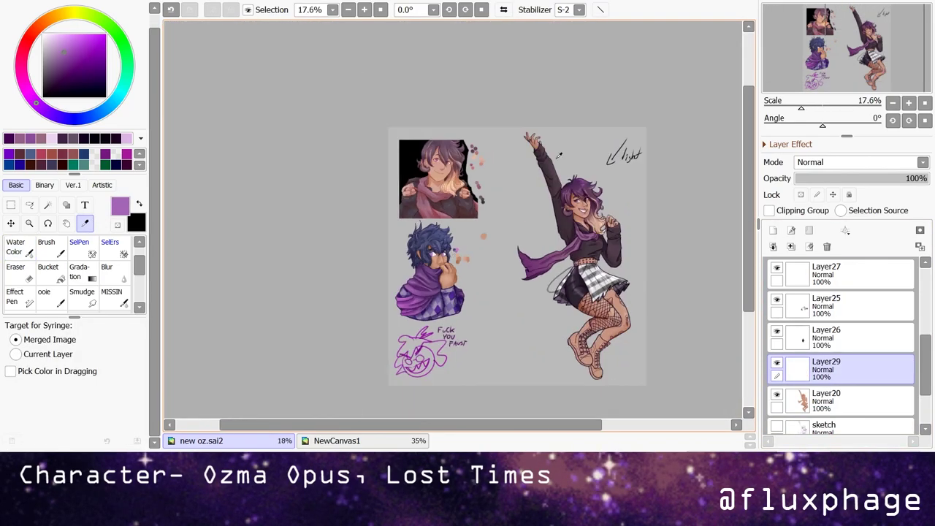
- Clip the new layer to Layer20 and paint light blue fingernails on both hands with the Brush tool at size 11
scroll(534, 87, up, 5)
scroll(613, 293, up, 7)
scroll(555, 277, down, 5)
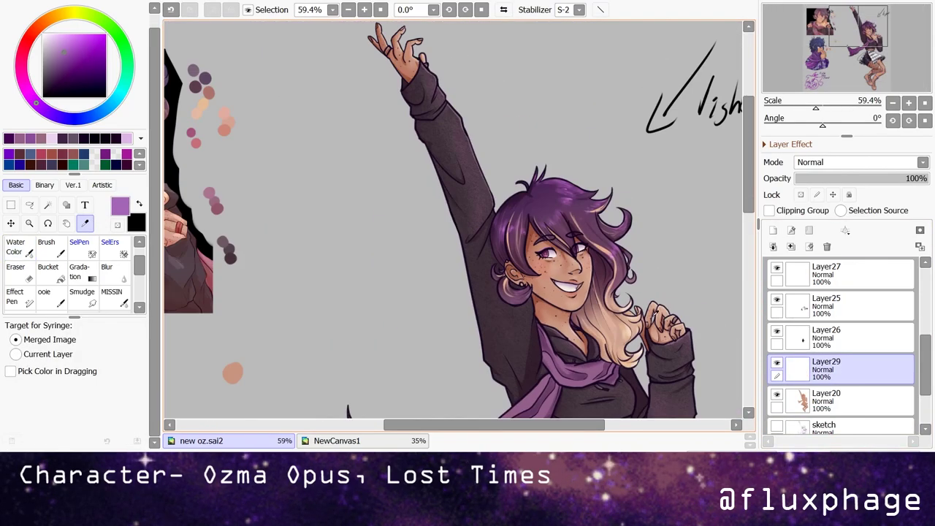
scroll(398, 44, up, 10)
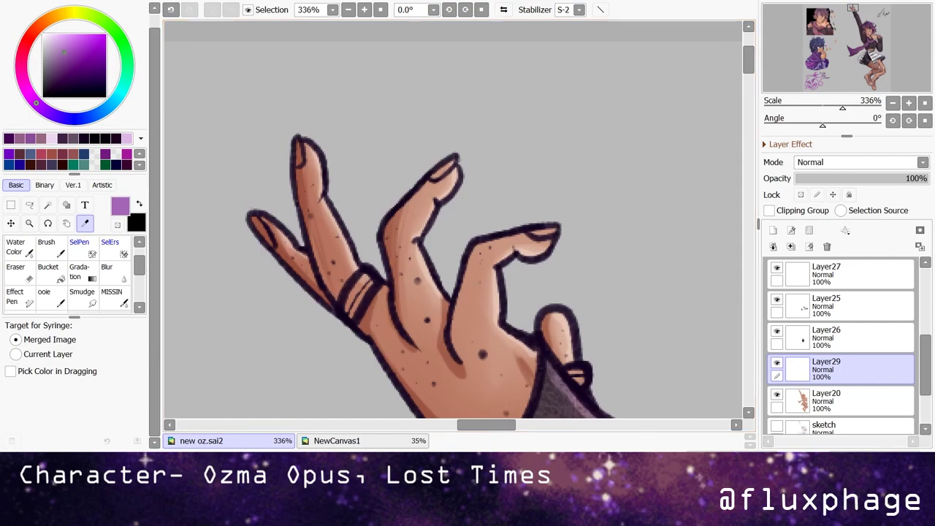
key(b)
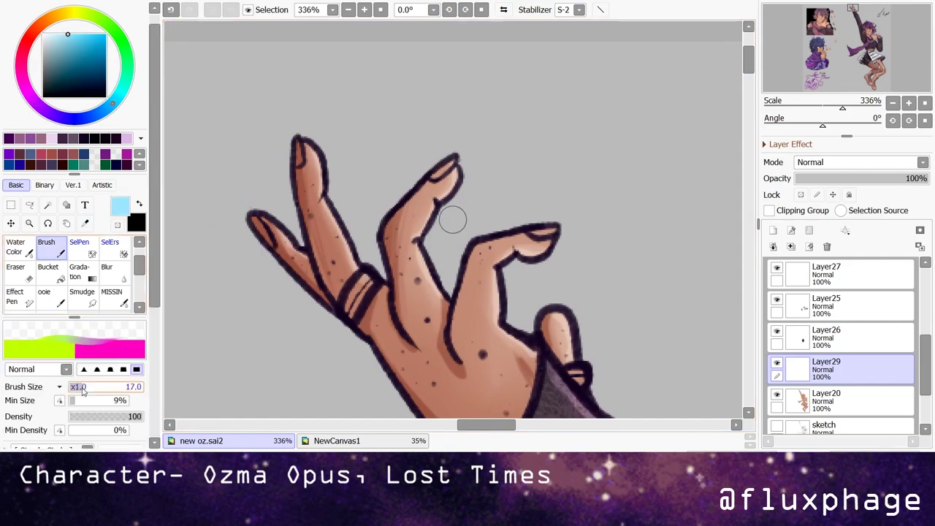
drag(267, 246, 248, 212)
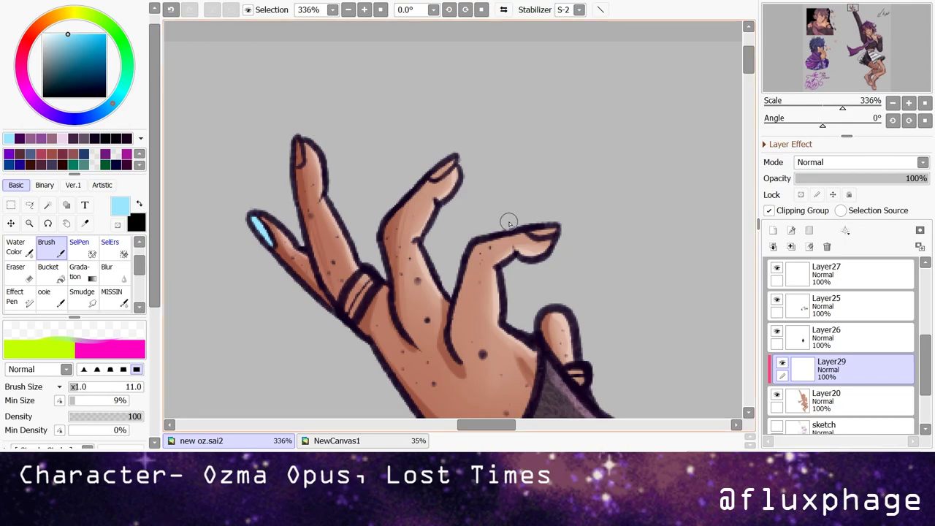
scroll(560, 241, down, 8)
scroll(294, 146, up, 8)
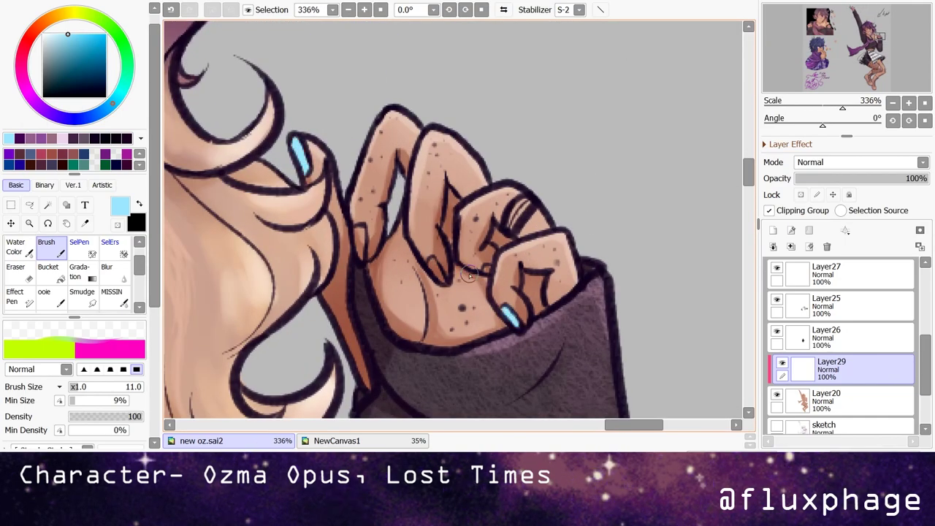
- Erase the blue from the raised hand's outermost fingernail, and paint that nail and others on both hands pink
scroll(506, 311, down, 10)
scroll(233, 73, up, 8)
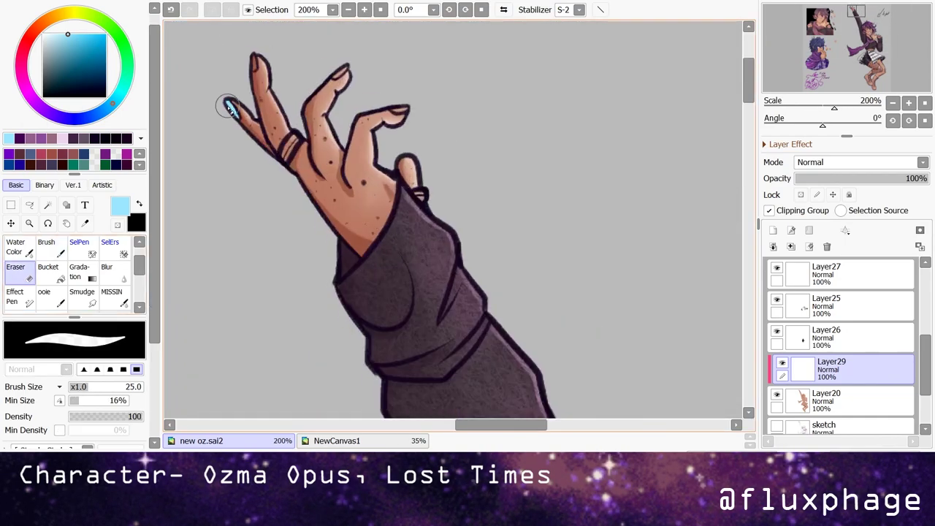
scroll(257, 192, down, 3)
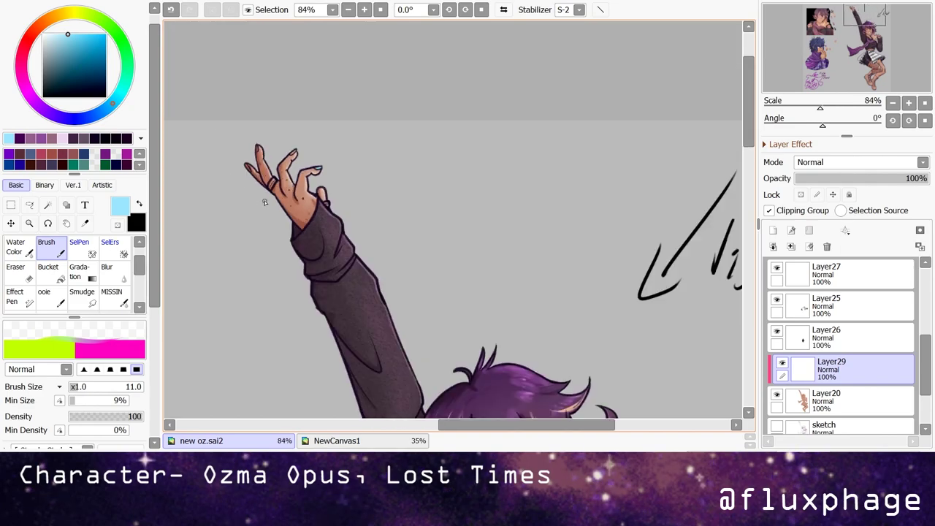
scroll(326, 267, up, 3)
alt+click(326, 267)
scroll(325, 267, up, 2)
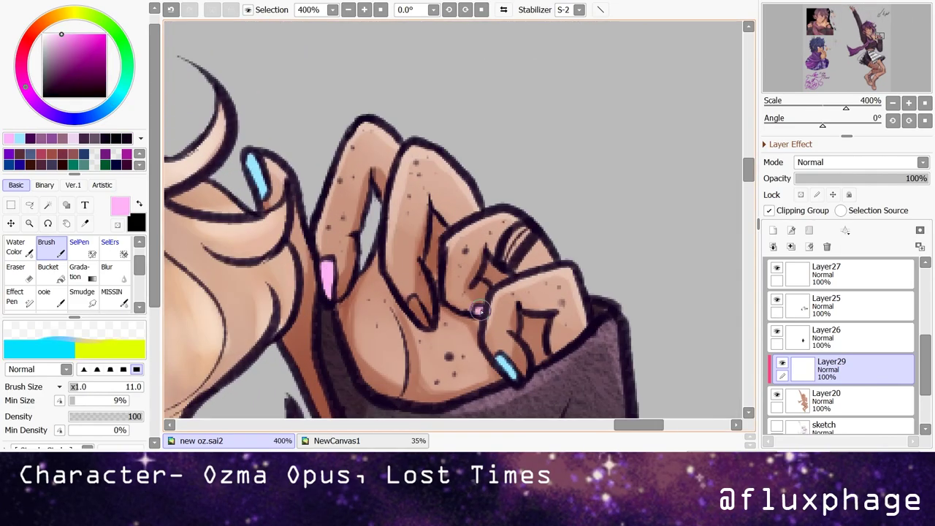
scroll(260, 79, down, 4)
scroll(363, 177, up, 4)
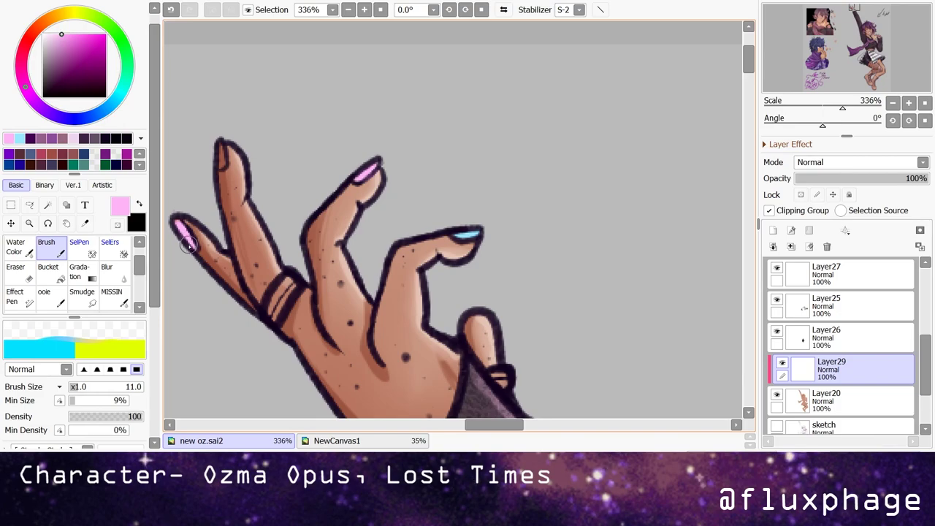
- Paint one remaining fingernail on each hand off-white with the Brush tool
alt+click(220, 136)
scroll(220, 136, down, 5)
scroll(431, 277, up, 6)
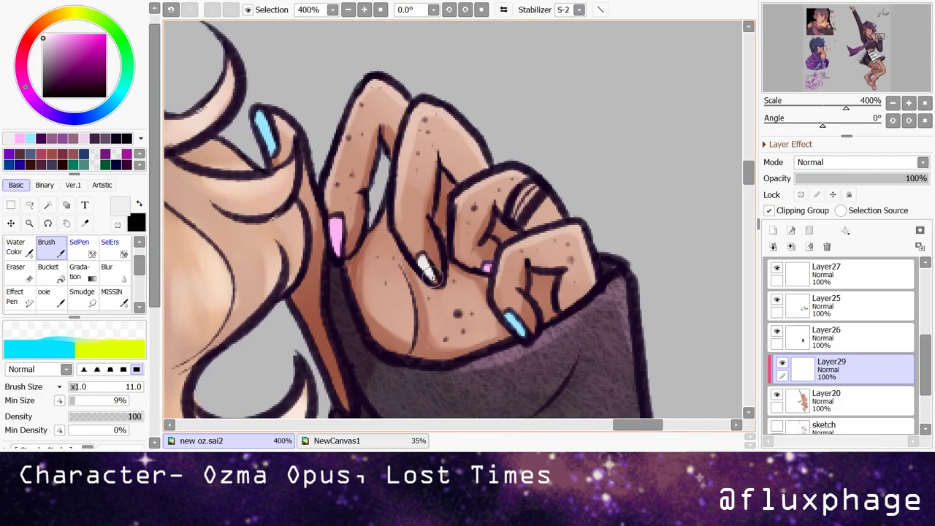
scroll(432, 278, down, 5)
scroll(242, 269, down, 2)
- Sample a muted red from the reference portrait and colour the raised hand's ring with it
scroll(242, 269, up, 3)
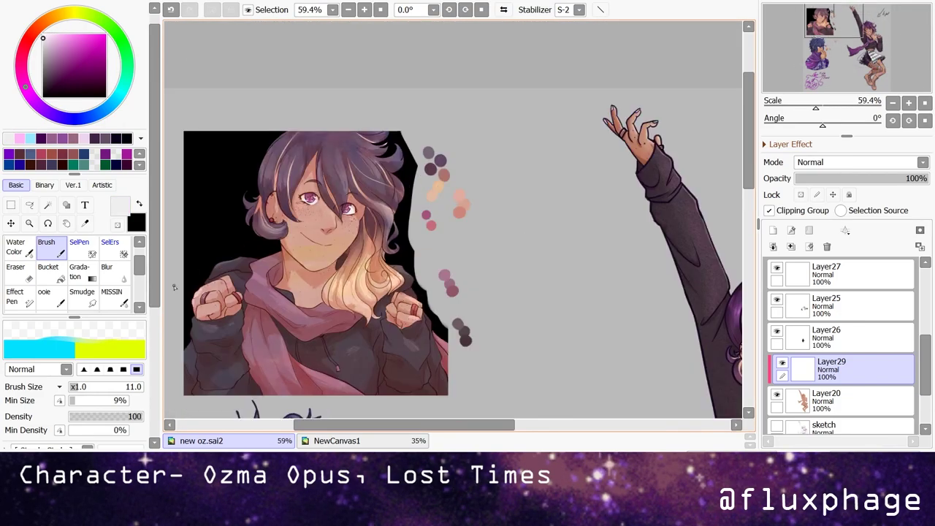
scroll(212, 190, up, 3)
alt+click(219, 197)
scroll(390, 219, down, 4)
scroll(492, 231, up, 6)
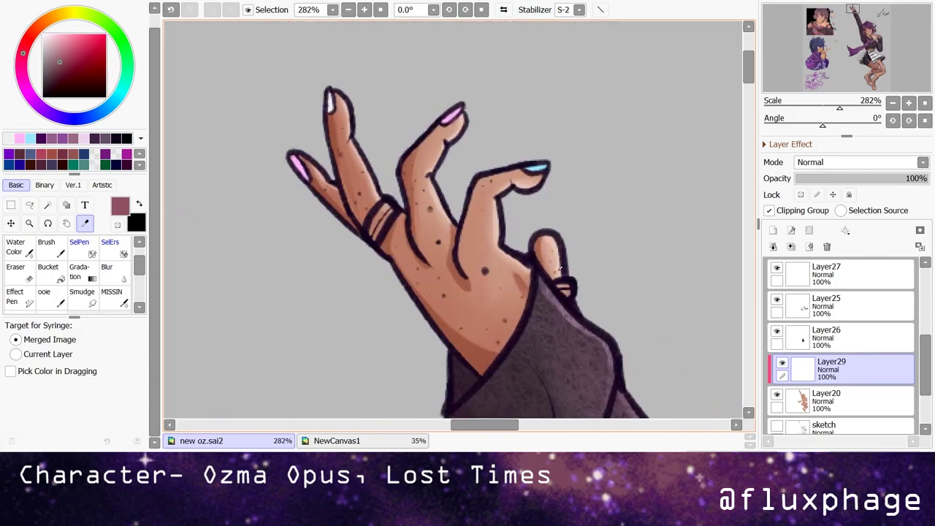
scroll(384, 221, down, 5)
scroll(413, 195, up, 6)
scroll(247, 126, down, 1)
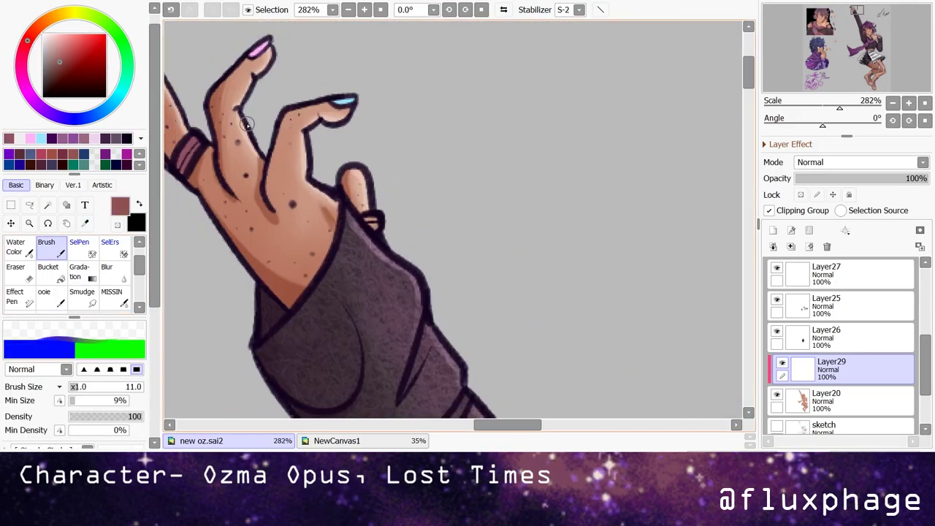
- Sample a lighter red from the reference and colour the lowered hand's ring stripes, finishing the rings with the muted red
scroll(247, 126, down, 5)
scroll(251, 314, up, 7)
alt+click(251, 314)
scroll(489, 112, down, 5)
scroll(489, 111, up, 7)
scroll(468, 146, down, 14)
scroll(522, 175, up, 17)
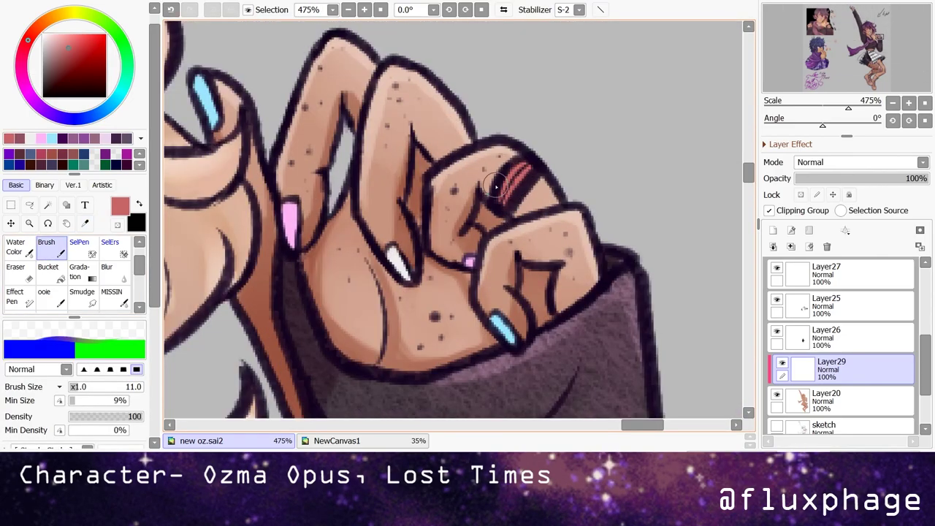
scroll(493, 187, down, 12)
scroll(494, 187, up, 9)
scroll(494, 187, down, 9)
scroll(437, 195, up, 15)
alt+click(437, 195)
scroll(437, 195, down, 18)
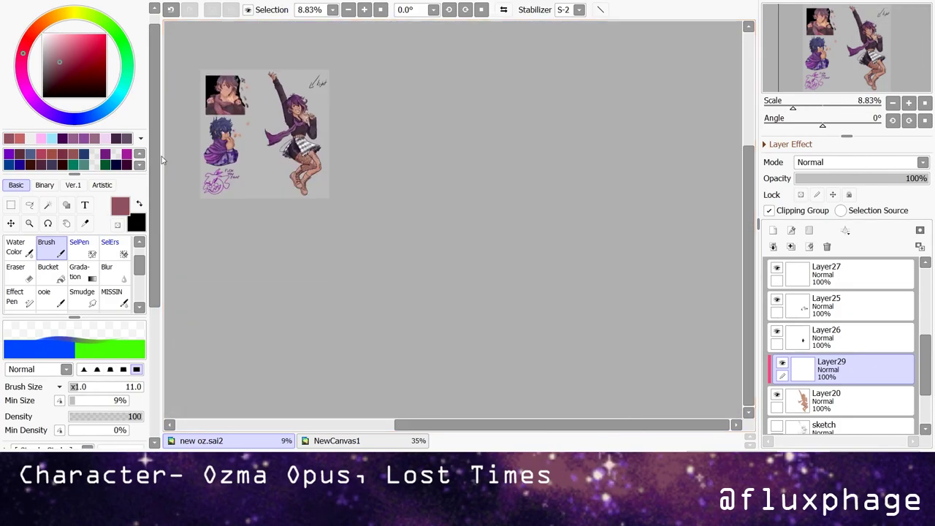
- Add an unclipped layer above Layer29 for the belt and choose a very dark grey
scroll(203, 79, up, 10)
scroll(161, 152, down, 5)
scroll(484, 239, up, 10)
click(769, 210)
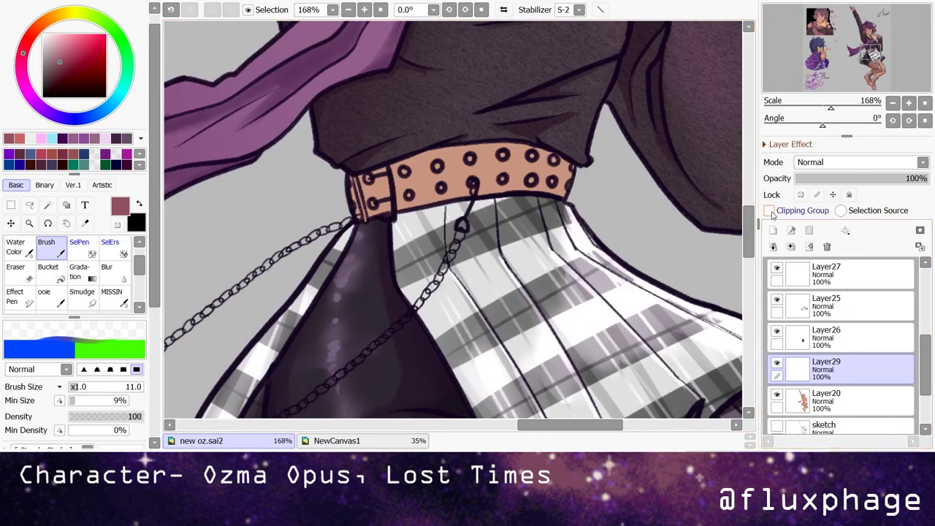
click(773, 231)
alt+click(588, 160)
scroll(588, 160, up, 3)
- Fill the whole studded belt with very dark grey, starting along its edges
mouse_move(263, 176)
mouse_down()
mouse_move(433, 145)
mouse_move(492, 139)
mouse_move(520, 149)
mouse_up()
drag(553, 207, 520, 199)
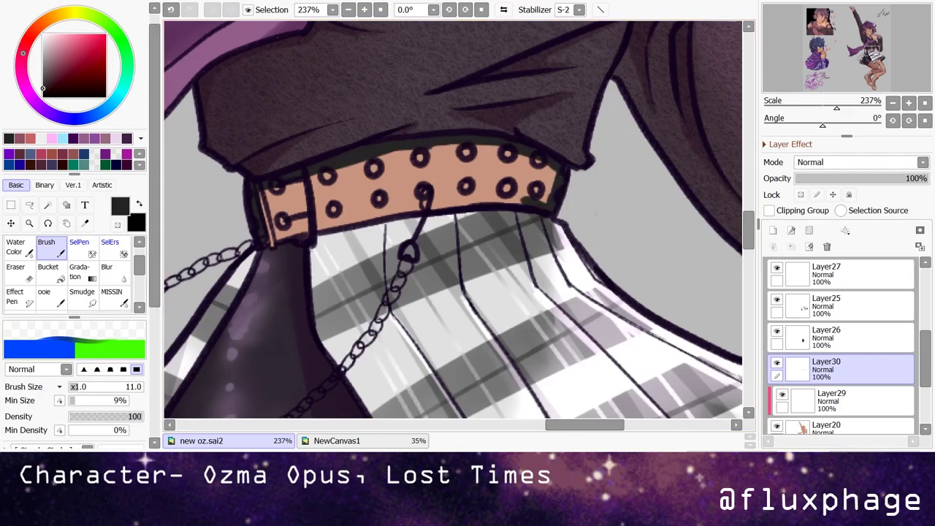
drag(274, 234, 513, 198)
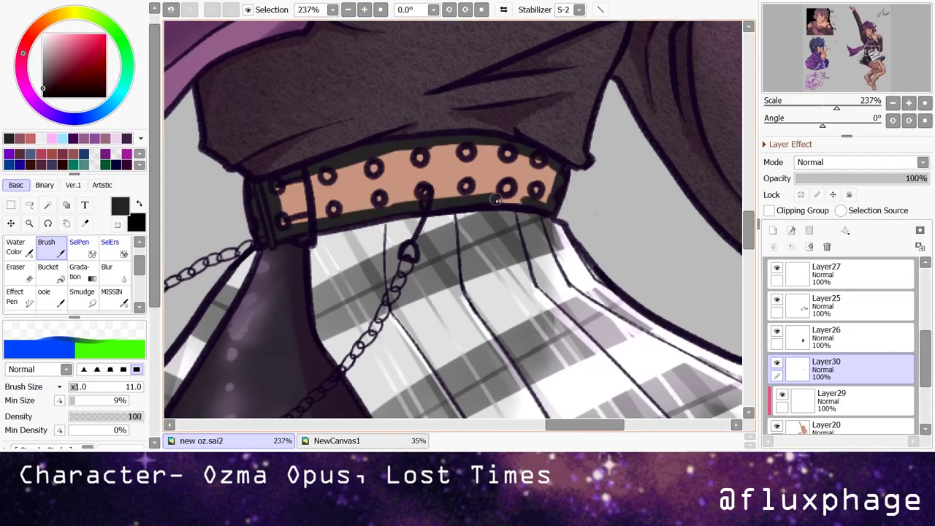
mouse_move(292, 188)
mouse_down()
mouse_move(331, 214)
mouse_move(410, 147)
mouse_move(421, 177)
mouse_move(453, 141)
mouse_move(502, 175)
mouse_move(448, 185)
mouse_up()
scroll(381, 219, down, 6)
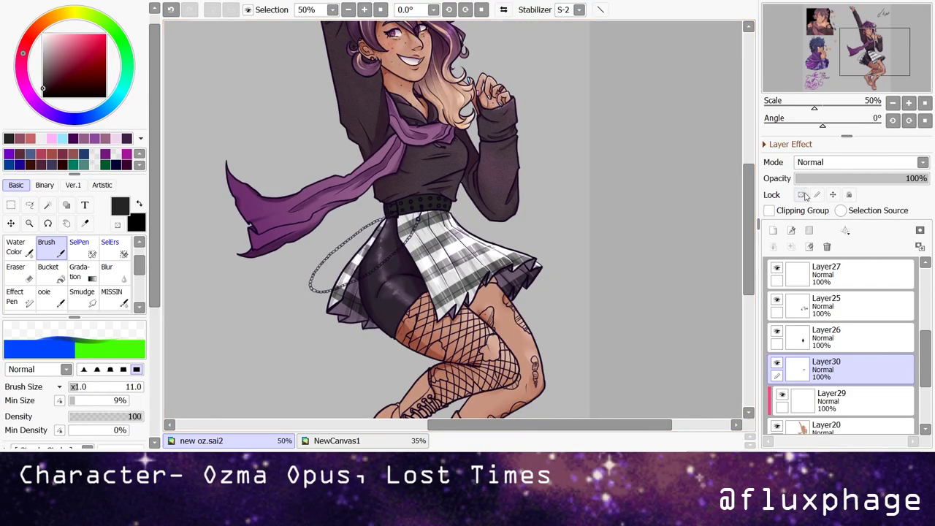
- Lock the belt layer's transparency and brush a dark blue-black tone over the belt at size 58
scroll(29, 178, up, 1)
scroll(409, 212, up, 8)
scroll(44, 220, down, 1)
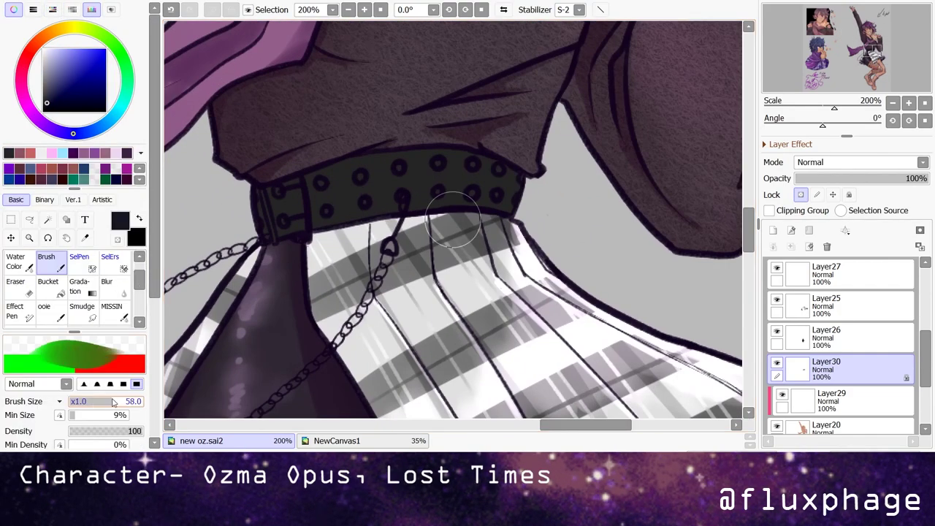
scroll(394, 219, down, 3)
scroll(108, 35, up, 1)
scroll(495, 194, down, 5)
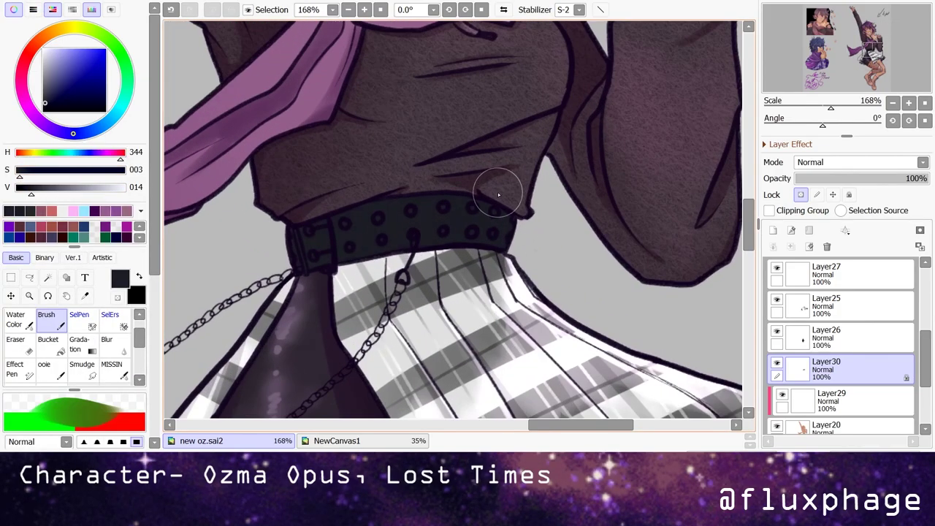
- Add a layer clipped to the belt's Layer30 and paint grey highlights on the belt with the Water Color brush
scroll(424, 263, up, 7)
click(773, 230)
click(768, 211)
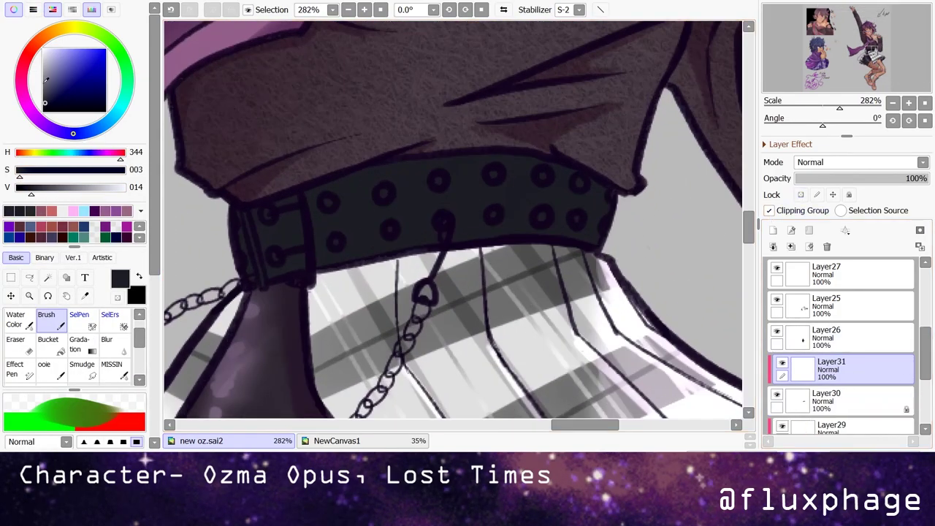
click(74, 187)
click(14, 319)
mouse_move(396, 168)
mouse_down()
mouse_move(388, 229)
mouse_move(274, 271)
mouse_move(482, 154)
mouse_up()
- Extend the grey highlights along the belt's edges and blend them with the MISSIN brush
scroll(509, 235, down, 2)
scroll(509, 235, up, 5)
key(m)
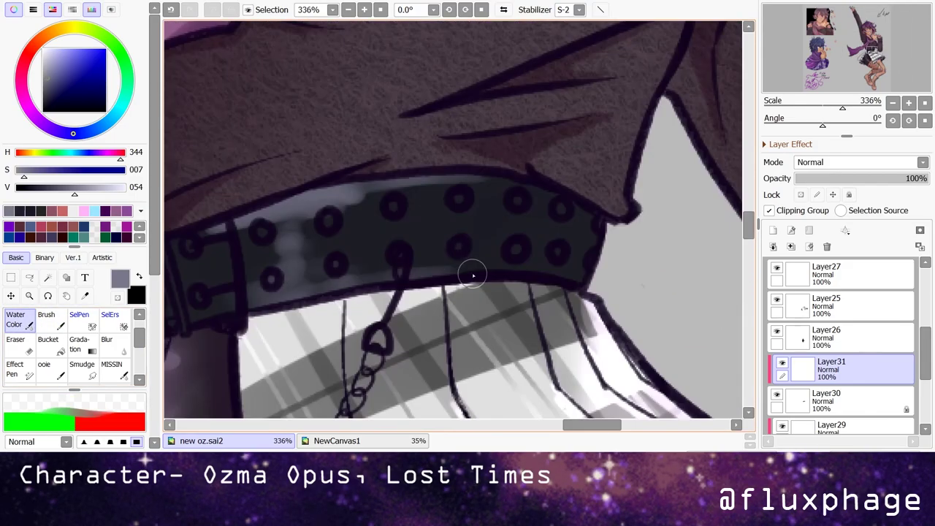
scroll(428, 271, down, 2)
key(w)
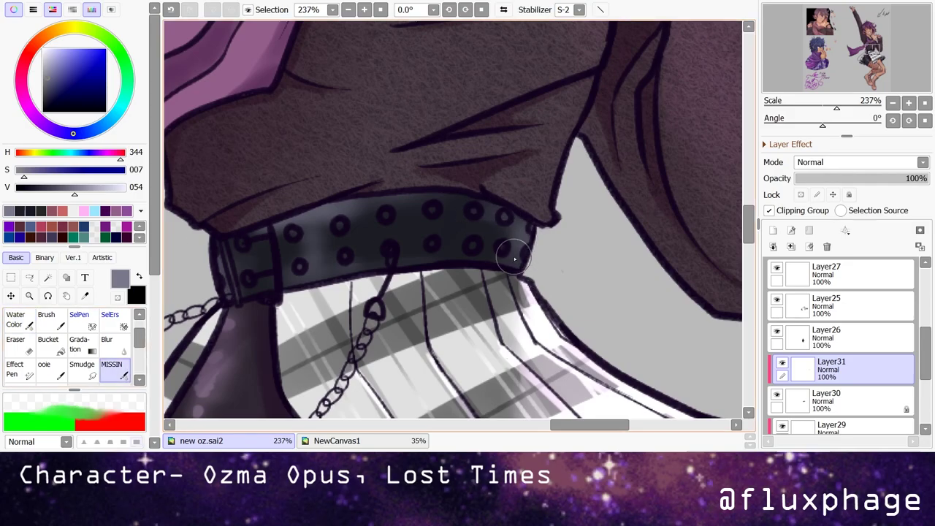
- Paint pale lavender shine on the belt with the Water Color brush at size 9, adding near-white accents at size 3
key(v)
drag(355, 203, 292, 214)
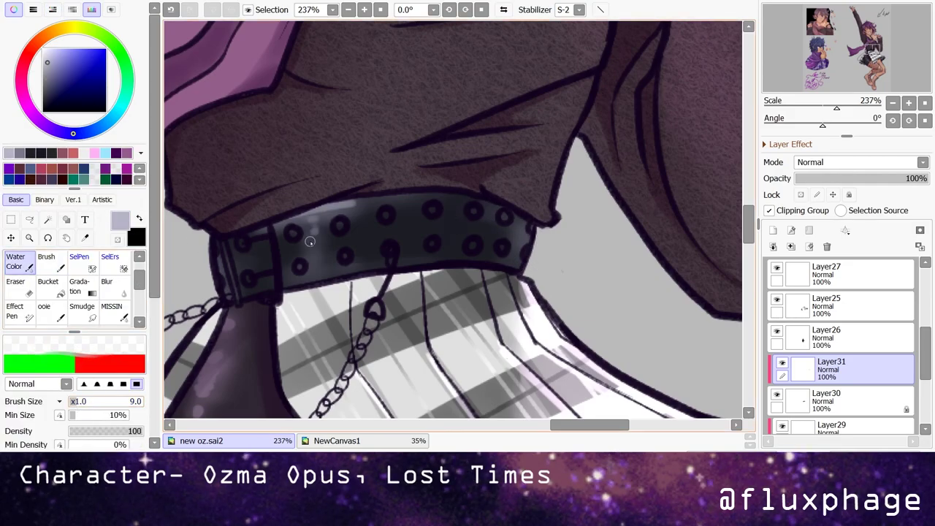
drag(348, 274, 284, 287)
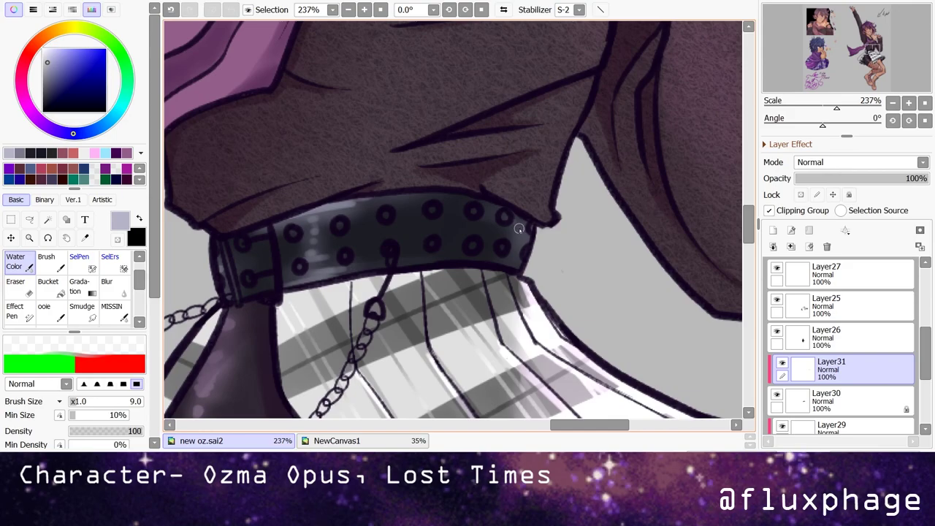
scroll(528, 194, up, 1)
alt+click(263, 199)
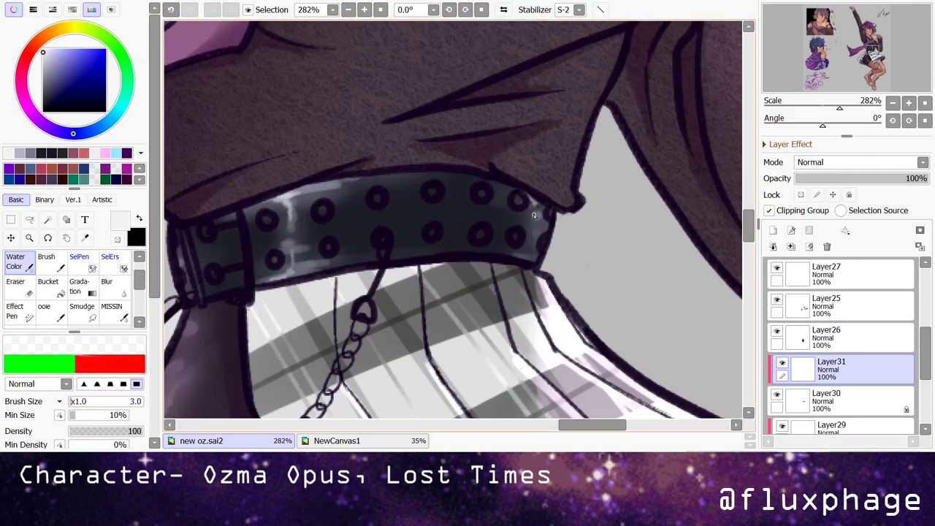
- Try dark navy shading over the middle of the belt on a separate new layer, and delete that layer
scroll(416, 179, down, 4)
scroll(416, 179, up, 5)
alt+click(386, 207)
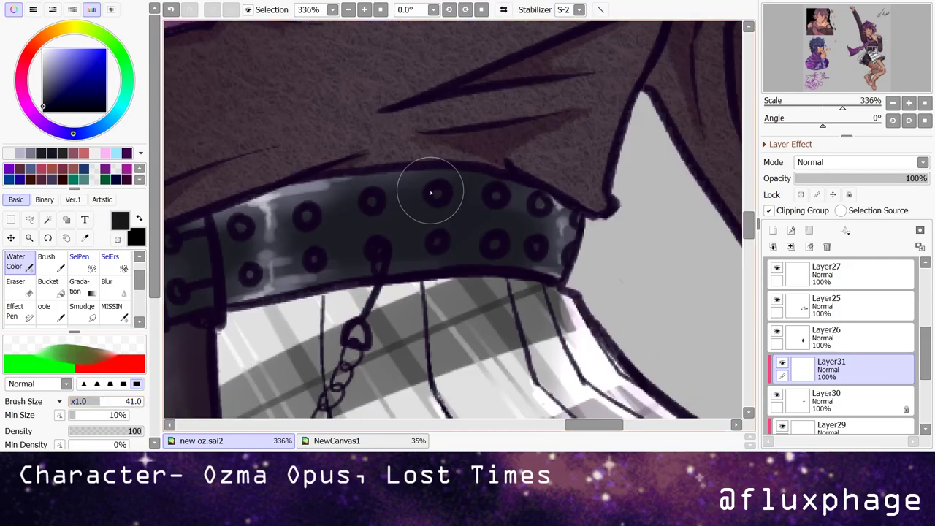
scroll(417, 241, down, 7)
scroll(379, 219, up, 5)
click(52, 9)
alt+click(379, 220)
key(ctrl+shift+n)
drag(445, 209, 409, 236)
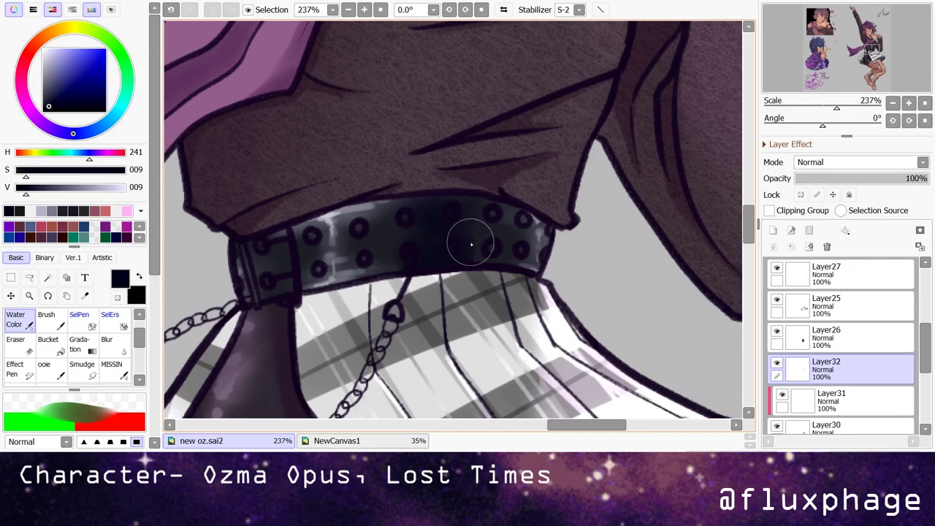
click(827, 247)
click(827, 247)
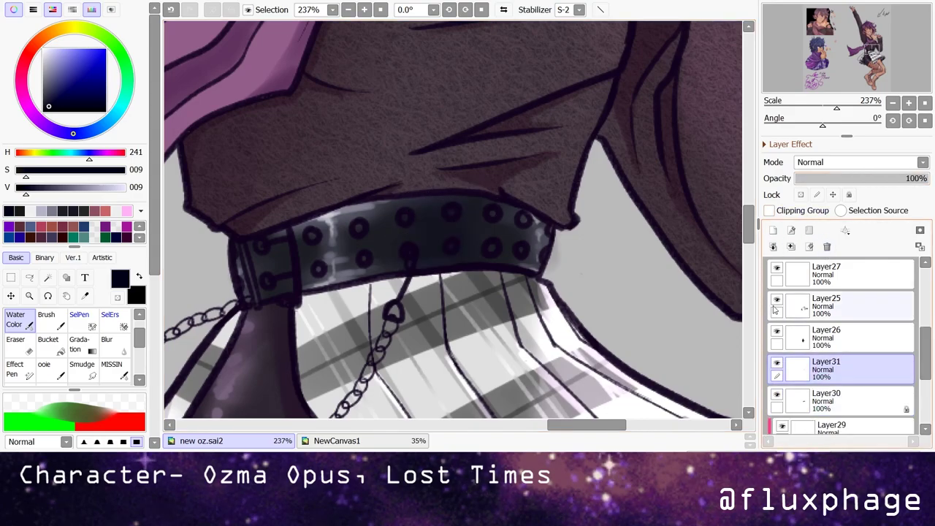
- Choose a dark grey, hide the skin layer Layer20 and make the lines layer active for Magic Wand selection
scroll(456, 202, down, 3)
scroll(456, 202, down, 4)
scroll(467, 351, up, 4)
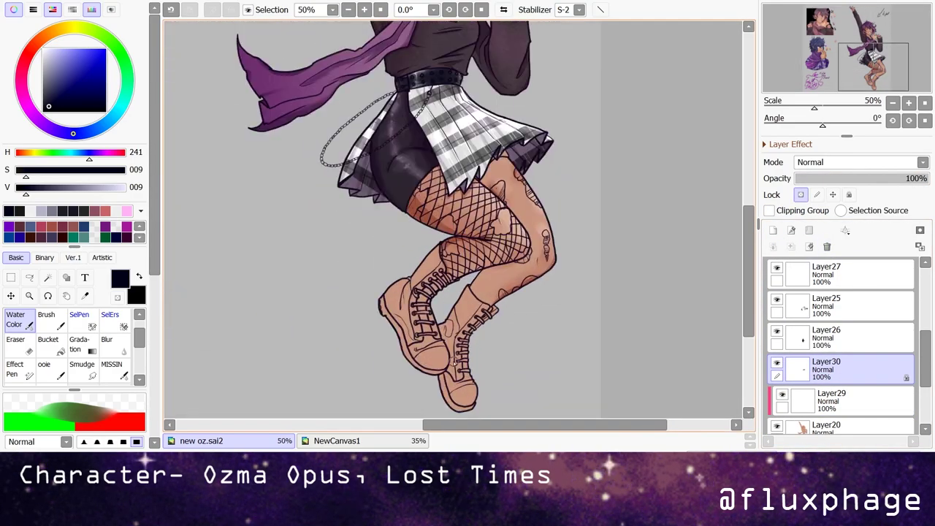
click(72, 208)
click(48, 278)
click(781, 394)
scroll(840, 336, up, 3)
click(840, 273)
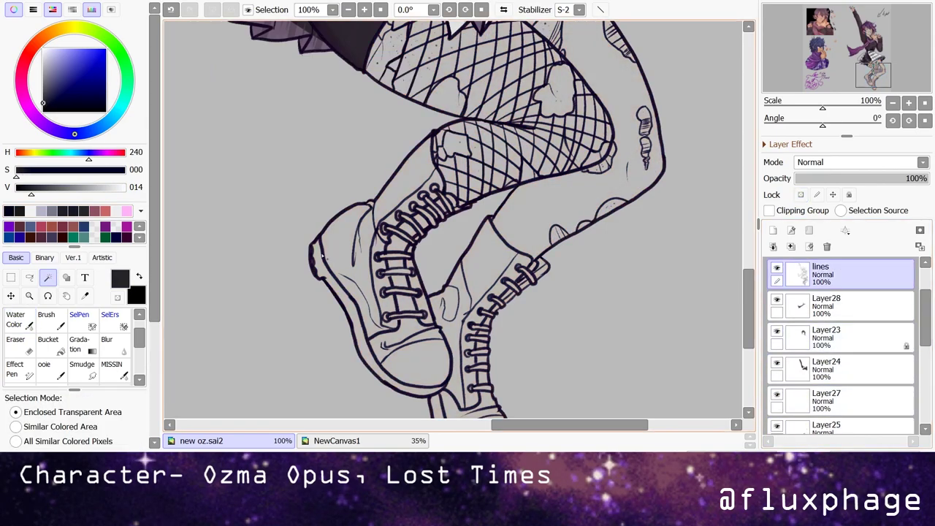
- Select the front boot's upper and toe areas with the Magic Wand, and paint its laces and tongue into the selection with the SelPen
click(375, 192)
scroll(375, 192, up, 5)
scroll(374, 192, down, 6)
scroll(350, 185, up, 3)
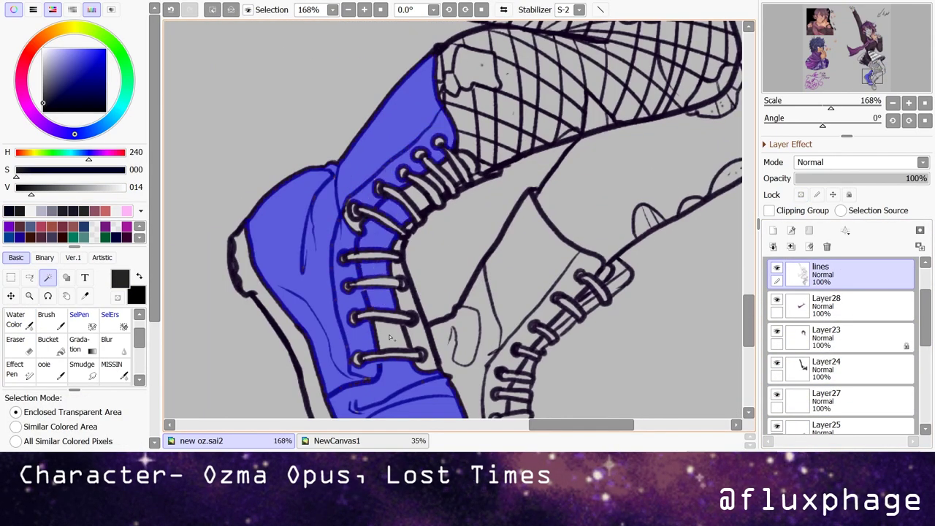
key(s)
mouse_move(350, 185)
mouse_down()
mouse_move(358, 219)
mouse_move(374, 228)
mouse_up()
mouse_move(409, 343)
mouse_down()
mouse_move(388, 271)
mouse_move(398, 200)
mouse_move(445, 164)
mouse_move(467, 171)
mouse_move(404, 184)
mouse_up()
key(bracketleft)
- Add the back boot's shaft, lace strip and toe cap to the selection with the Magic Wand
scroll(501, 175, down, 3)
scroll(438, 219, up, 1)
key(w)
click(424, 336)
click(438, 168)
click(436, 227)
key(e)
scroll(361, 254, up, 1)
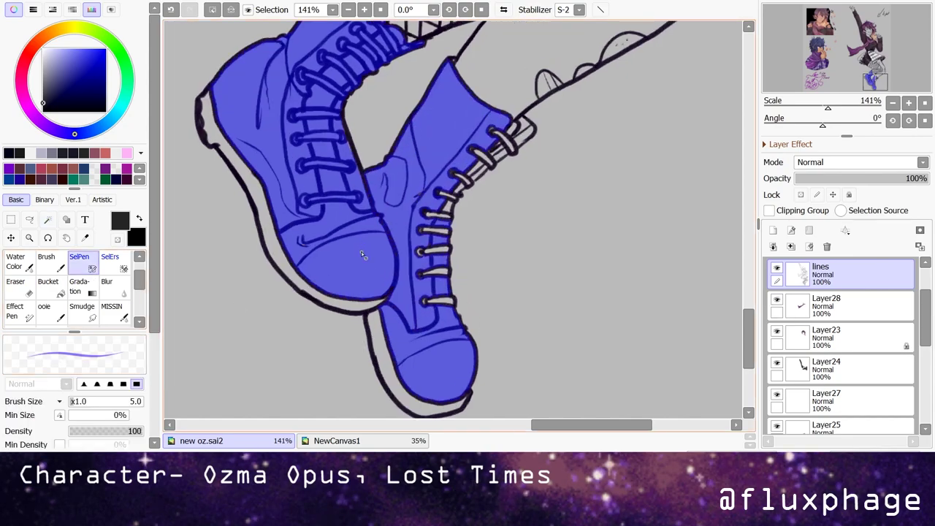
- Paint the back boot's remaining laces and tongue into the selection with the SelPen at size 26
click(48, 286)
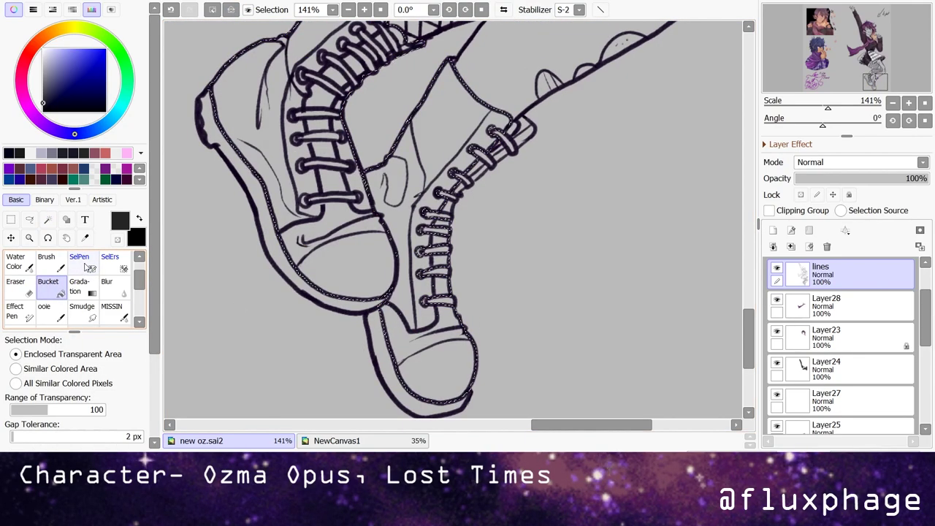
click(81, 261)
scroll(438, 241, up, 2)
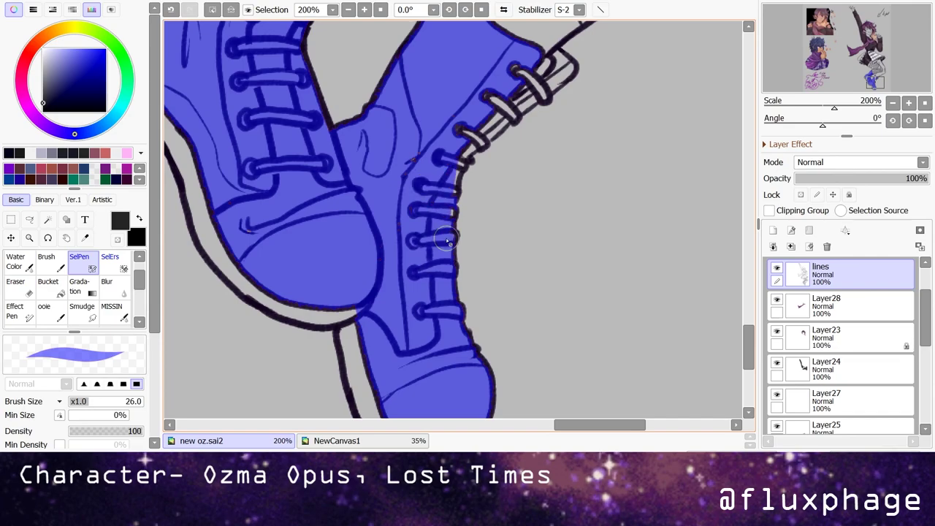
scroll(438, 97, up, 2)
mouse_move(362, 322)
mouse_down()
mouse_move(387, 296)
mouse_move(423, 281)
mouse_move(475, 212)
mouse_move(497, 219)
mouse_move(460, 249)
mouse_up()
key(Home)
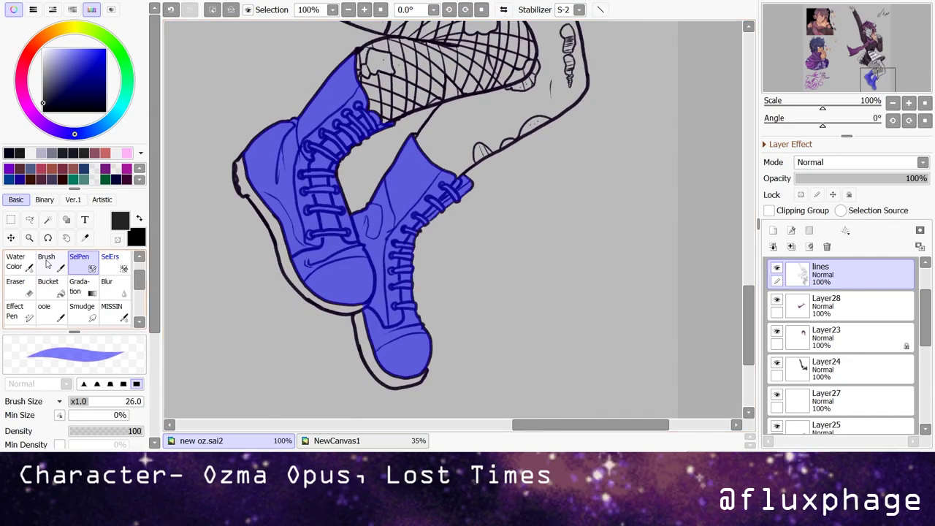
- Add the soles of both boots to the selection with the Magic Wand, filling missed spots with the SelPen at size 26
scroll(351, 380, up, 5)
click(80, 286)
drag(333, 21, 300, 126)
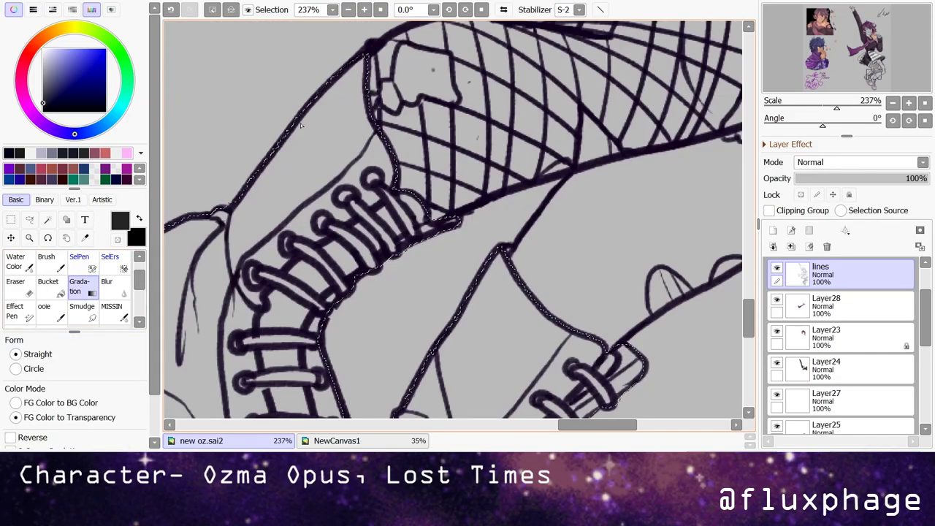
click(79, 256)
scroll(438, 219, down, 5)
scroll(292, 219, up, 6)
click(47, 219)
scroll(365, 219, down, 1)
click(79, 256)
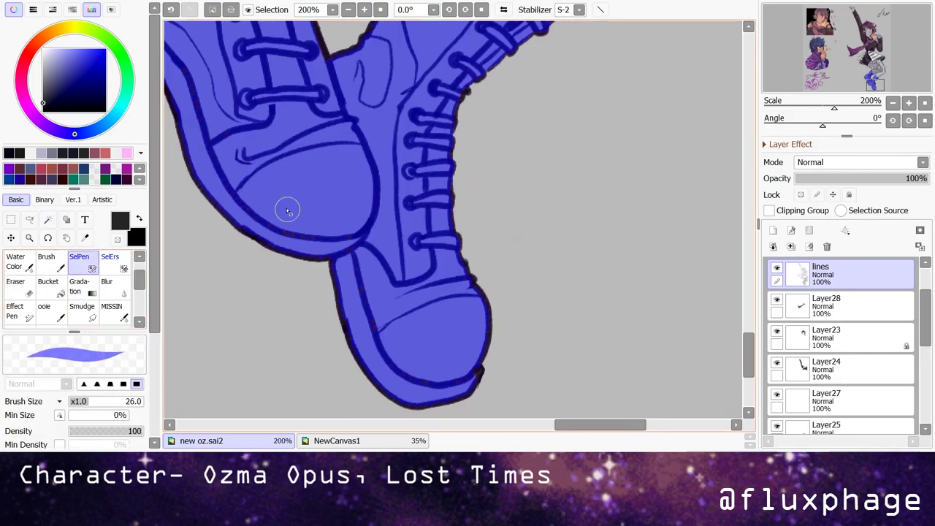
scroll(280, 178, down, 1)
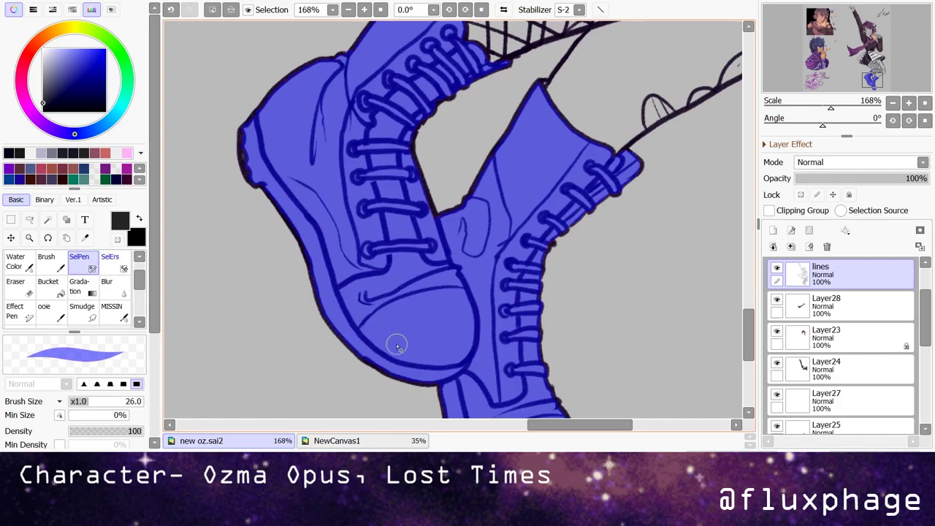
- Fill the selected boots with dark grey on Layer30 using the Brush at size 100
key(b)
click(840, 369)
scroll(277, 201, down, 3)
mouse_move(350, 58)
mouse_down()
mouse_move(277, 201)
mouse_move(409, 293)
mouse_up()
scroll(285, 204, down, 2)
scroll(285, 205, up, 6)
scroll(285, 205, down, 6)
scroll(291, 208, up, 2)
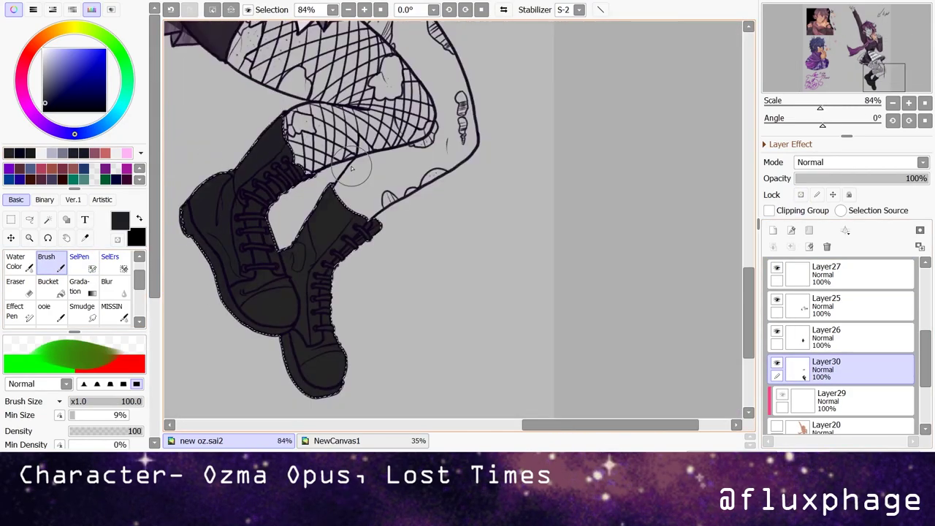
- Clear the boot selection and show the skin layer Layer20 again
key(ctrl+d)
scroll(242, 240, up, 7)
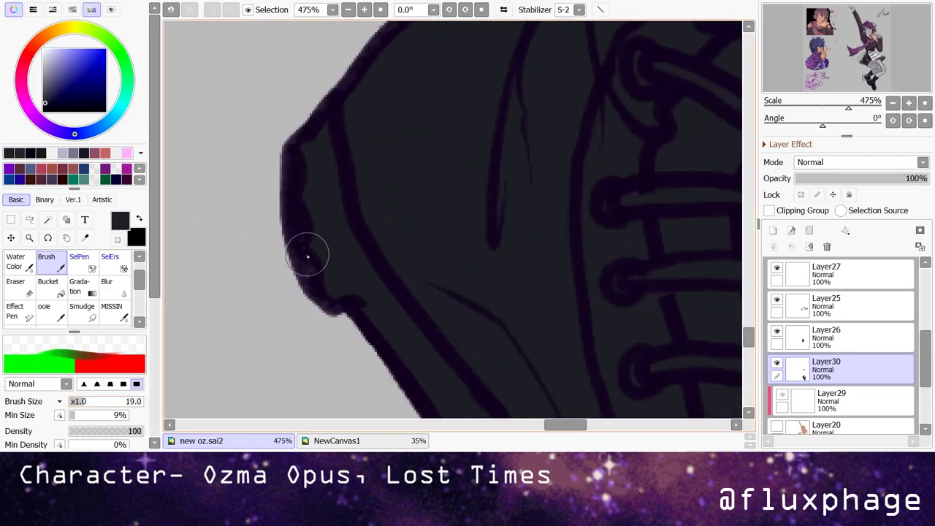
scroll(309, 265, down, 7)
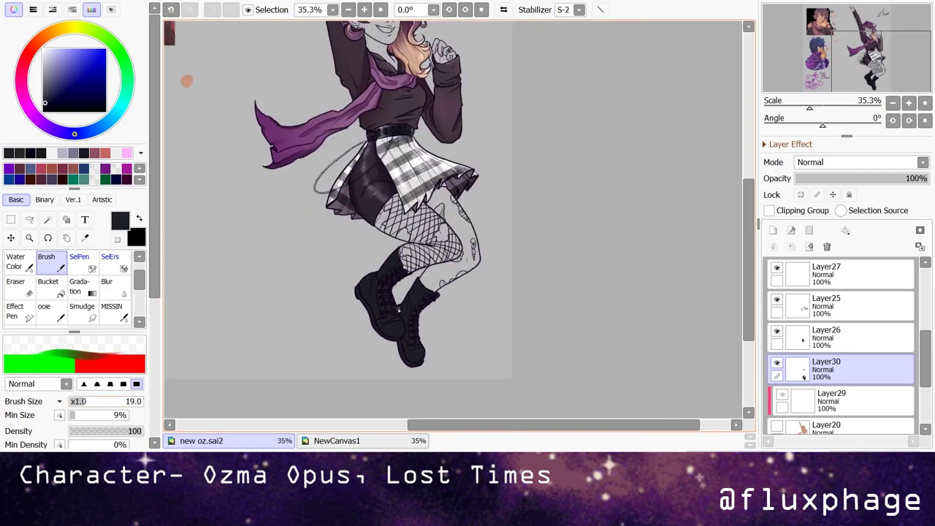
scroll(384, 342, down, 2)
scroll(365, 292, up, 1)
scroll(328, 255, up, 5)
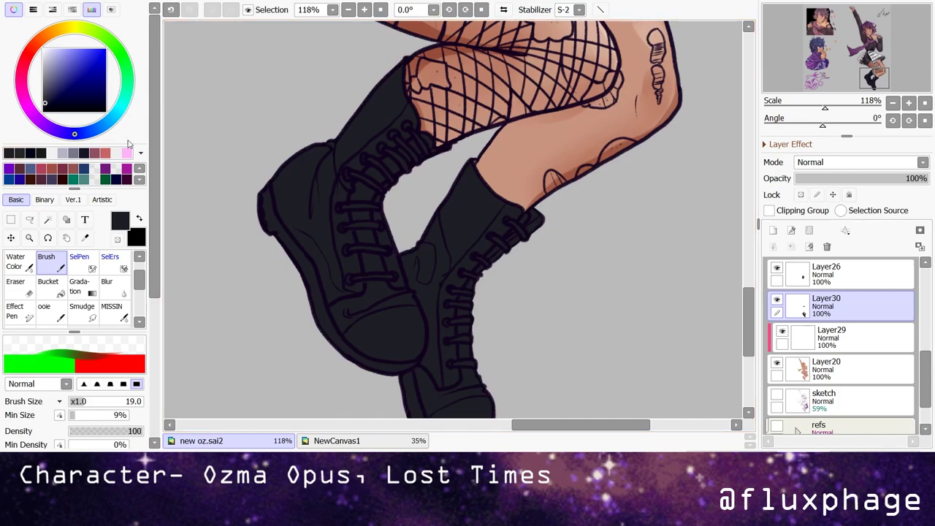
- Lock Layer30's transparency and shade the boots in dark navy with soft lighter areas, using the Water Color brush at sizes 41 and 63
drag(250, 190, 208, 120)
key(c)
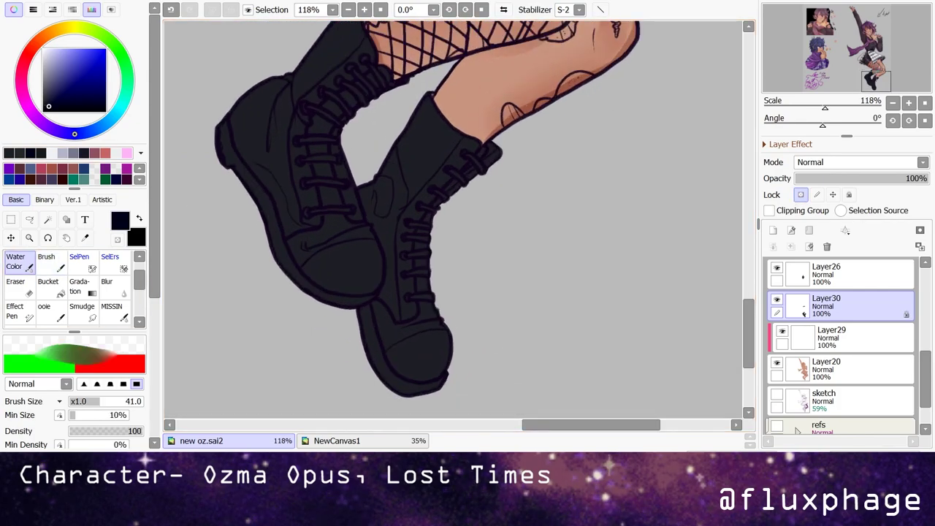
key(bracketright)
mouse_move(321, 296)
mouse_down()
mouse_move(348, 272)
mouse_move(355, 299)
mouse_move(409, 125)
mouse_move(396, 181)
mouse_move(403, 303)
mouse_move(369, 321)
mouse_move(390, 351)
mouse_move(416, 341)
mouse_up()
drag(286, 48, 334, 244)
drag(312, 305, 272, 276)
scroll(303, 334, down, 5)
scroll(303, 333, up, 2)
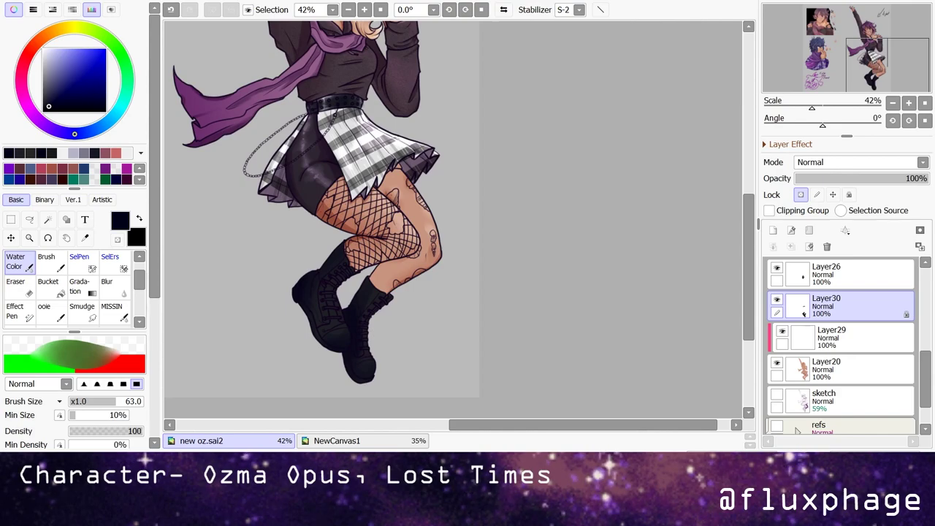
scroll(265, 144, up, 10)
scroll(266, 145, down, 12)
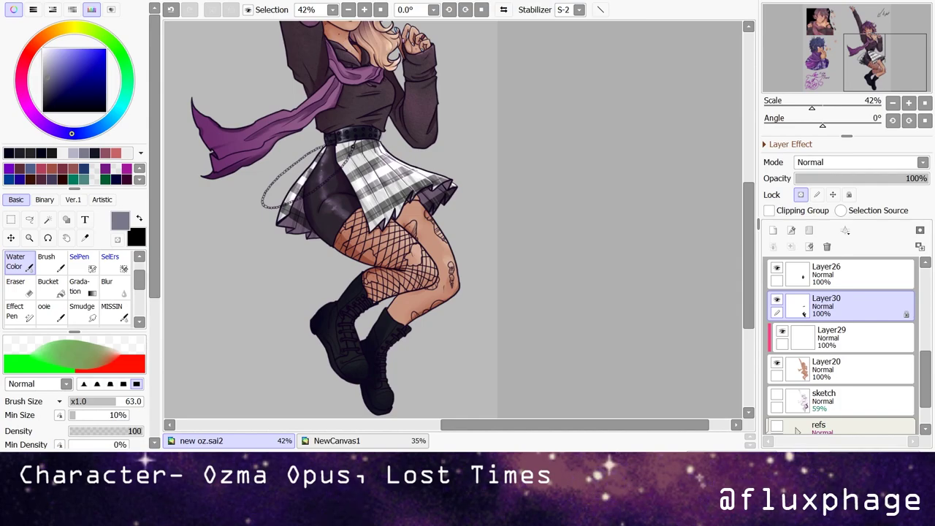
scroll(367, 331, down, 2)
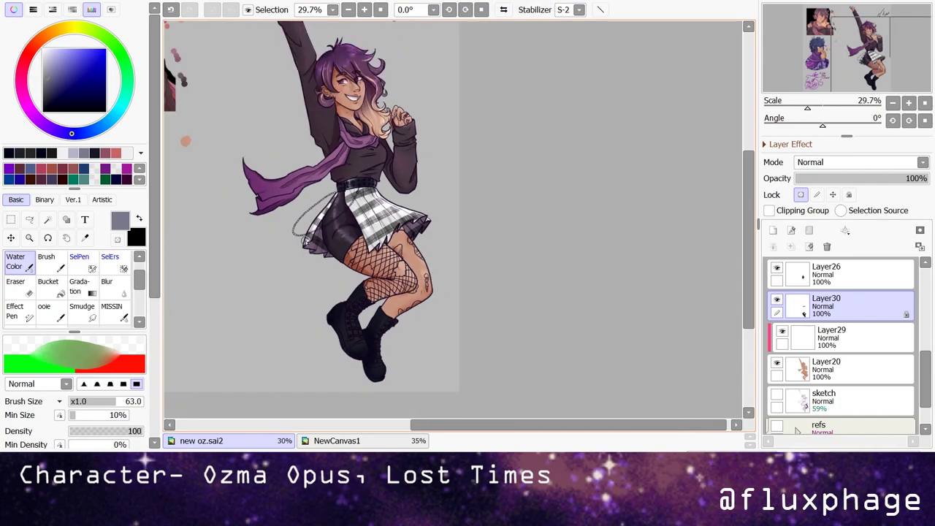
- Move Layer29 above Layer30 as a clipping layer, and work soft grey light over the lace area with the MISSIN brush at size 61
scroll(376, 334, up, 7)
key(Down)
key(ctrl+Up)
scroll(510, 334, down, 5)
scroll(510, 334, up, 4)
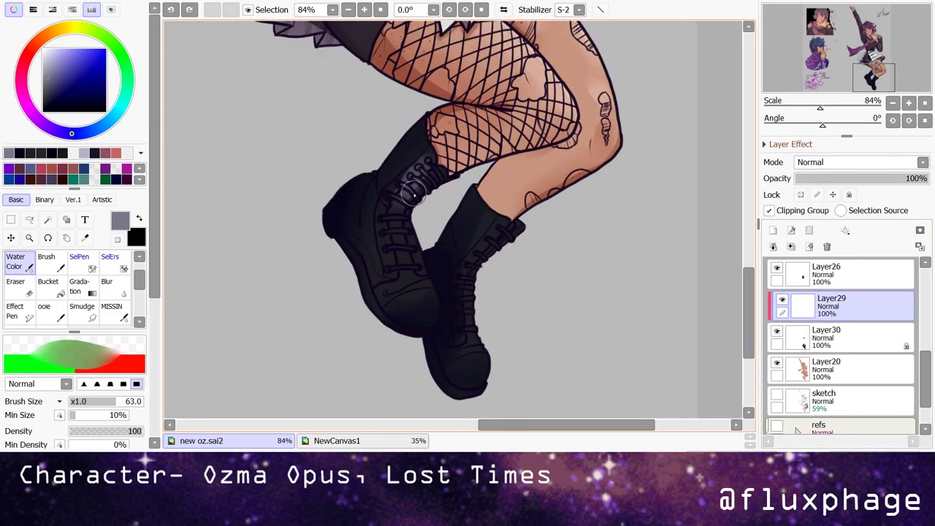
key(b)
key(bracketright)
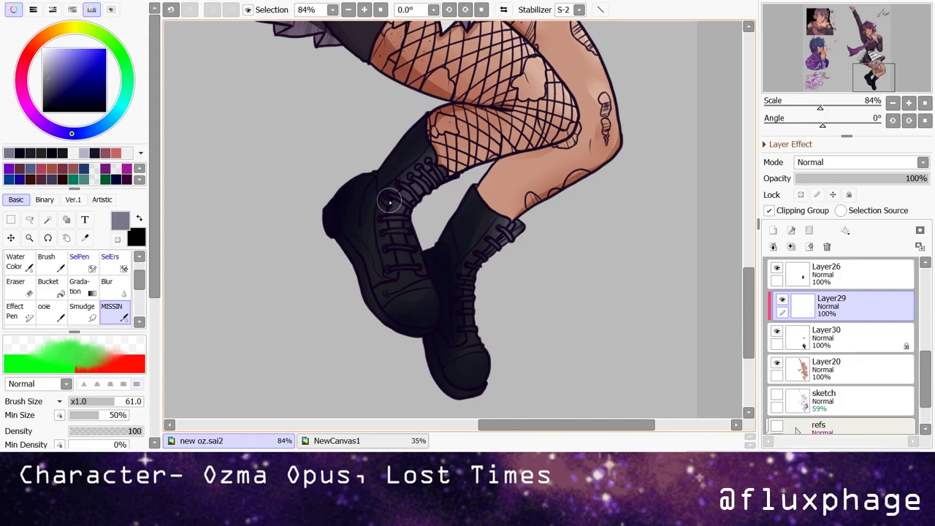
- Try a grey highlight along the front boot's ankle seam with the Water Color brush at size 14, and undo it
key(n)
scroll(306, 216, up, 4)
mouse_move(390, 203)
mouse_down()
mouse_move(343, 211)
mouse_move(358, 288)
mouse_up()
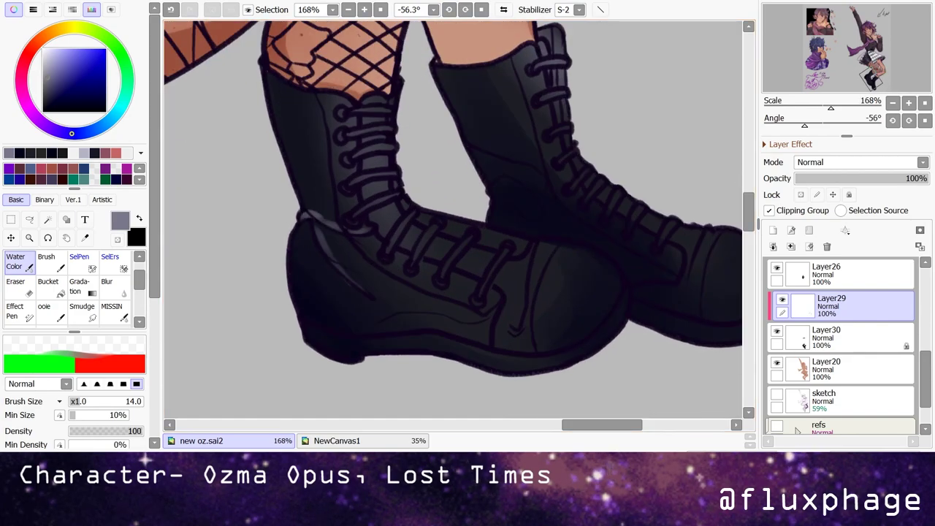
key(ctrl+z)
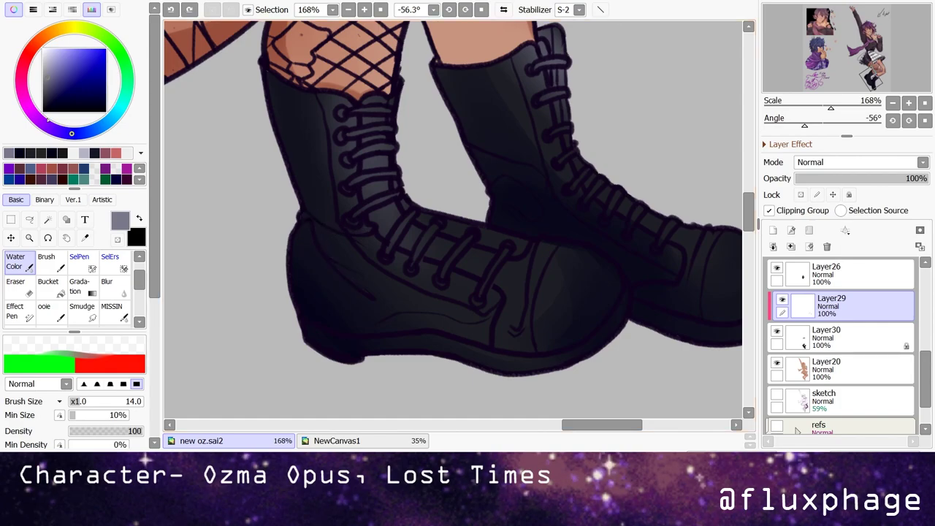
- Paint near-black navy shadows along the ankle creases and toe-cap seam with the Water Color brush at size 14, keeping Layer29 active
click(45, 109)
drag(306, 216, 330, 223)
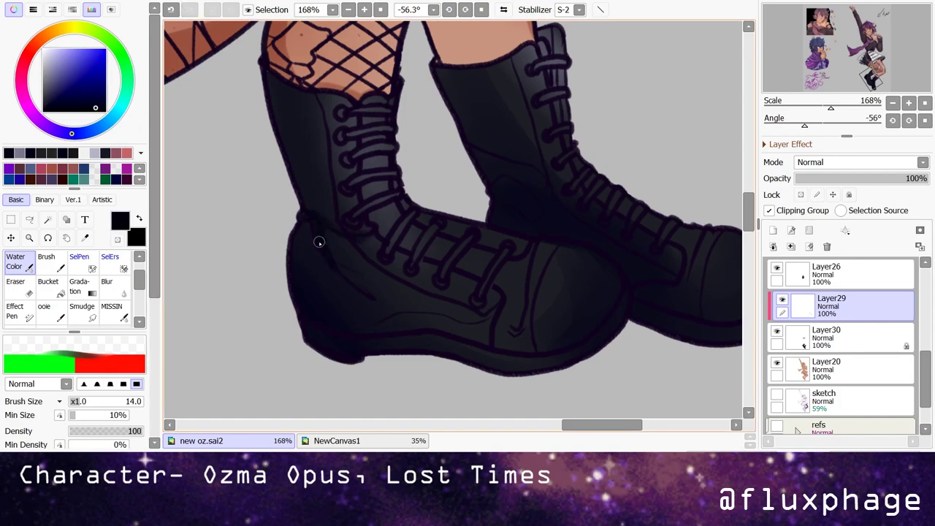
drag(526, 248, 515, 328)
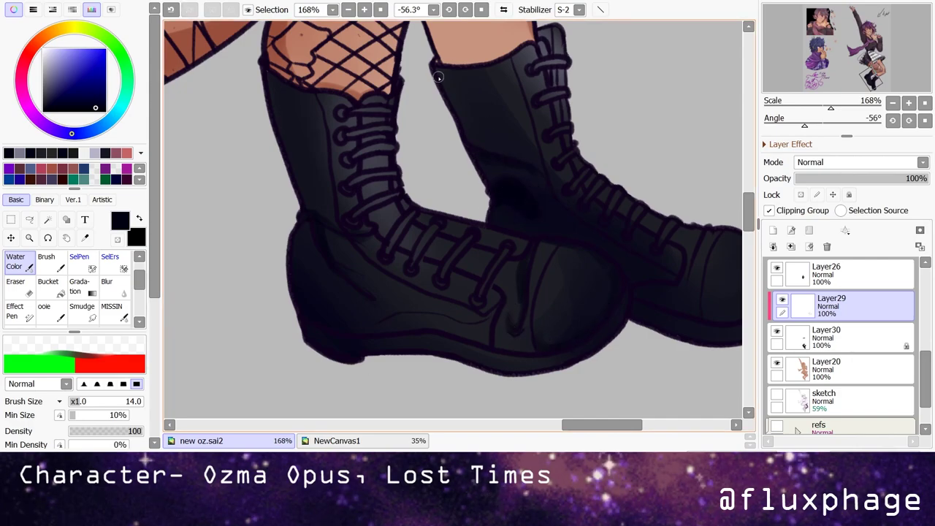
key(Page_Down)
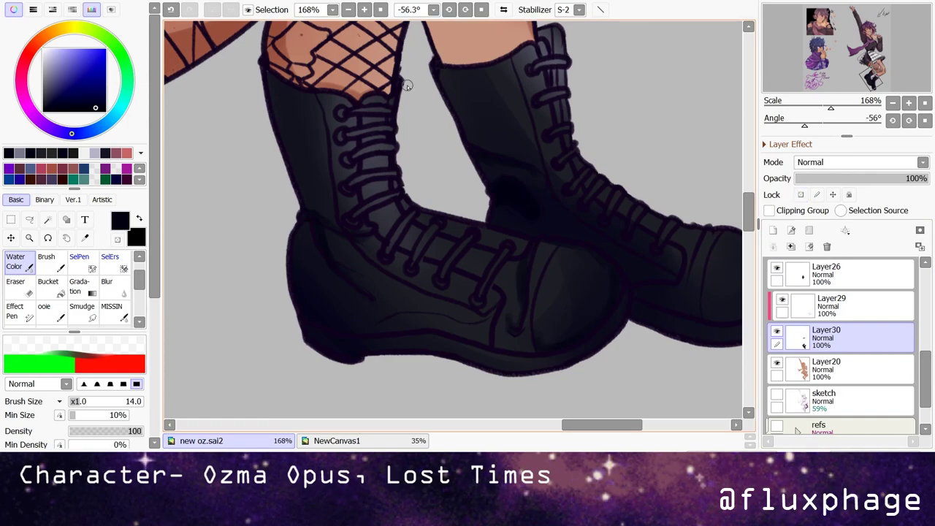
key(Page_Up)
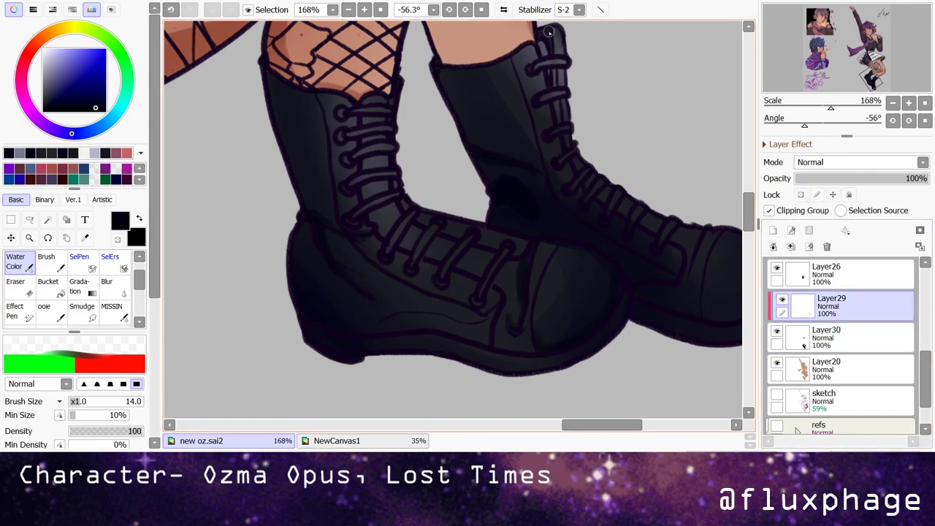
- Paint grey shine on both toe caps with the Water Color brush at size 31, and add small glints on the shafts at size 17
key(Delete)
key(h)
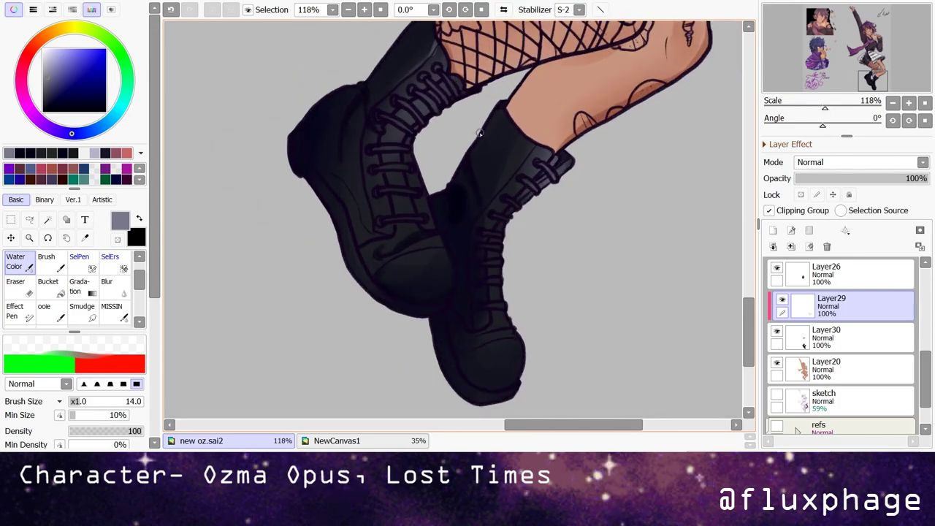
key(bracketright)
mouse_move(504, 345)
mouse_down()
mouse_move(511, 351)
mouse_move(493, 366)
mouse_move(522, 344)
mouse_move(520, 358)
mouse_up()
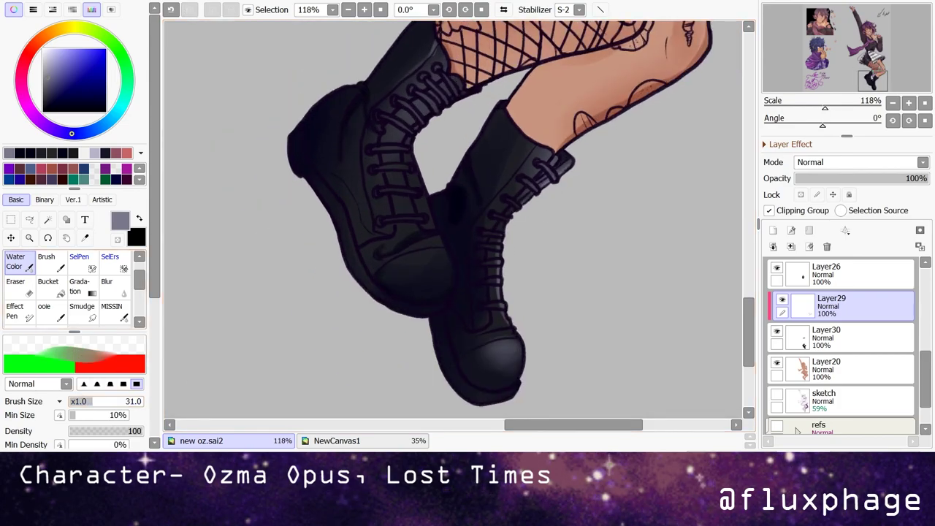
mouse_move(430, 258)
mouse_down()
mouse_move(400, 273)
mouse_move(413, 280)
mouse_move(439, 259)
mouse_move(428, 297)
mouse_up()
key(bracketleft)
key(bracketleft)
key(bracketleft)
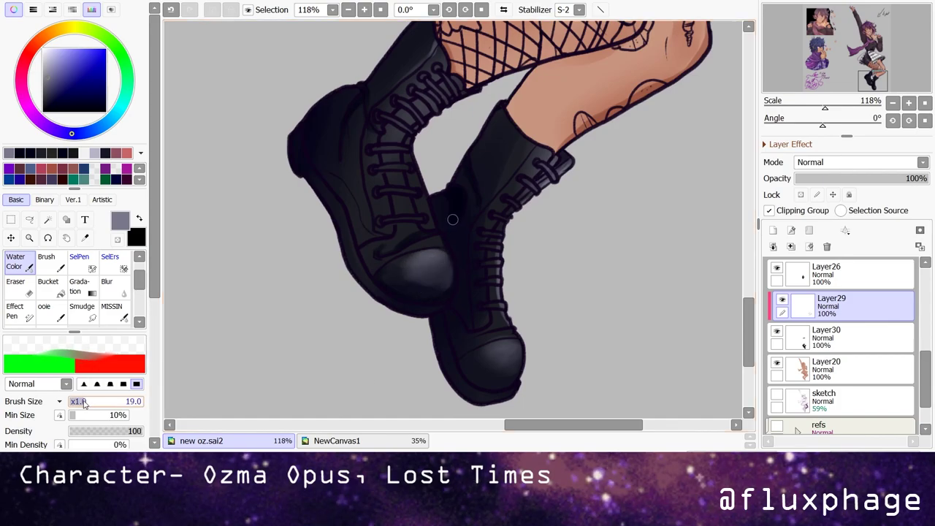
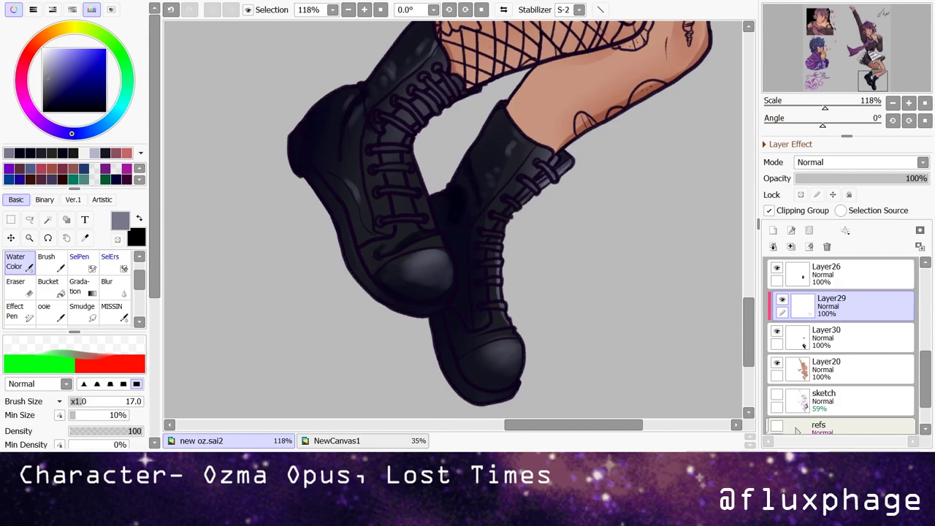
- Soften the grey highlights on the boot shafts and toe caps with the MISSIN brush at size 61
scroll(453, 219, down, 5)
scroll(341, 260, up, 6)
click(111, 307)
drag(340, 261, 329, 157)
scroll(328, 288, down, 5)
scroll(328, 288, up, 3)
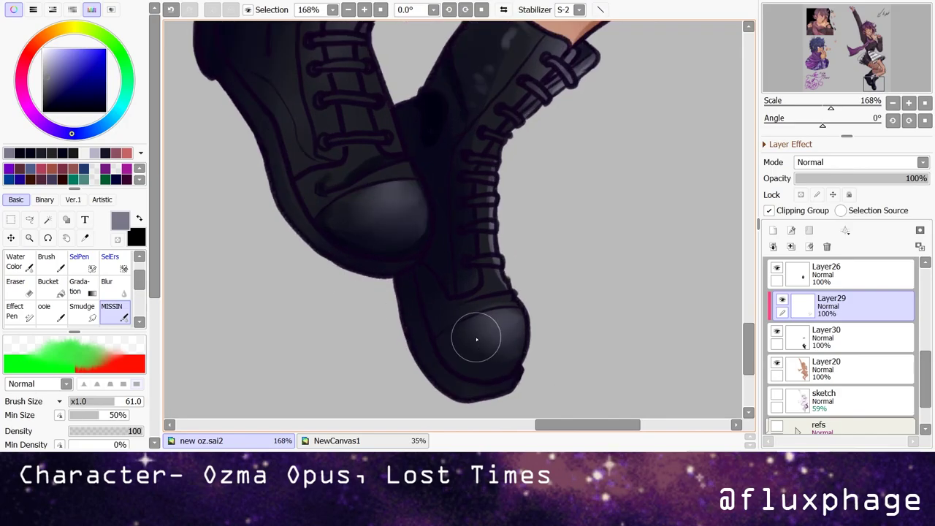
scroll(428, 313, down, 3)
scroll(452, 219, down, 4)
scroll(453, 219, up, 6)
- Colour the front boot's laces muted purple with the ooie brush at size 7
click(448, 10)
click(46, 262)
scroll(451, 215, up, 3)
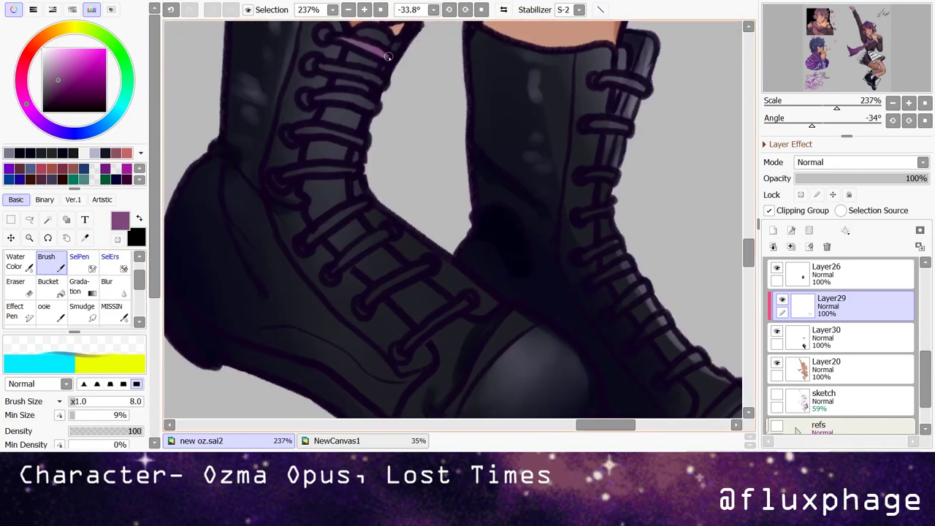
key(v)
drag(343, 96, 374, 106)
drag(295, 133, 331, 130)
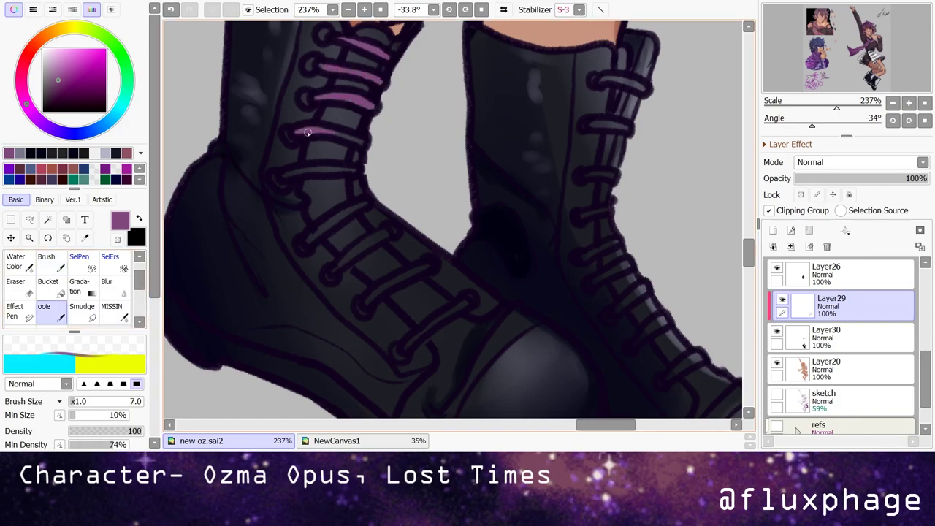
drag(325, 231, 241, 205)
drag(245, 243, 299, 204)
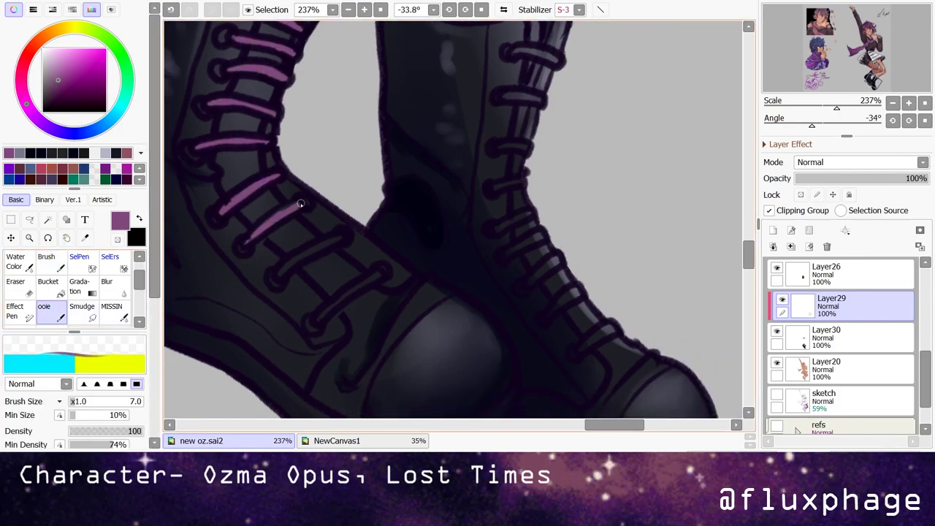
- Colour the back boot's laces in the same purple with the ooie brush at size 7
mouse_move(298, 256)
mouse_down()
mouse_move(342, 237)
mouse_move(361, 244)
mouse_move(302, 225)
mouse_up()
drag(348, 272, 341, 248)
drag(383, 285, 378, 257)
mouse_move(421, 291)
mouse_down()
mouse_move(450, 289)
mouse_move(468, 244)
mouse_up()
key(Home)
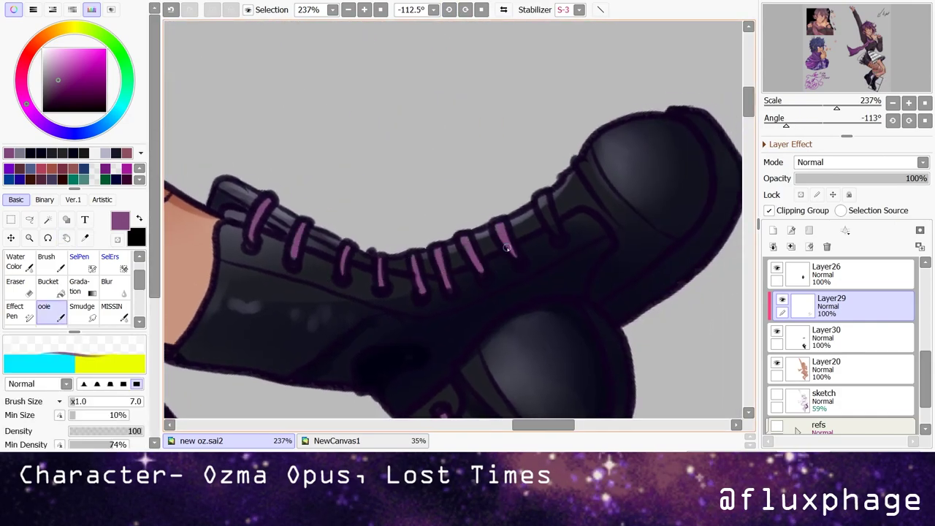
- Dot light grey metal onto the front boot's upper eyelets with the ooie brush at size 7
key(ctrl+0)
scroll(394, 135, up, 5)
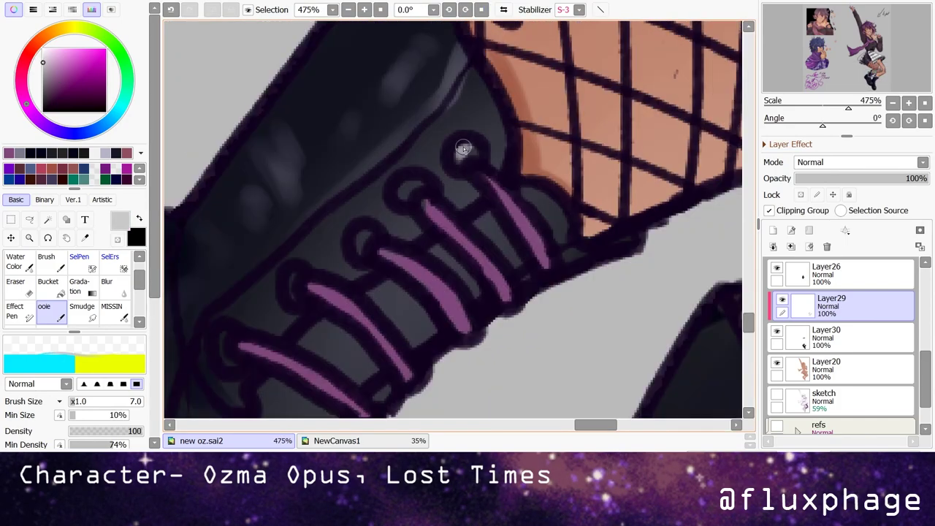
click(464, 153)
click(409, 191)
click(362, 241)
click(300, 279)
scroll(302, 274, down, 3)
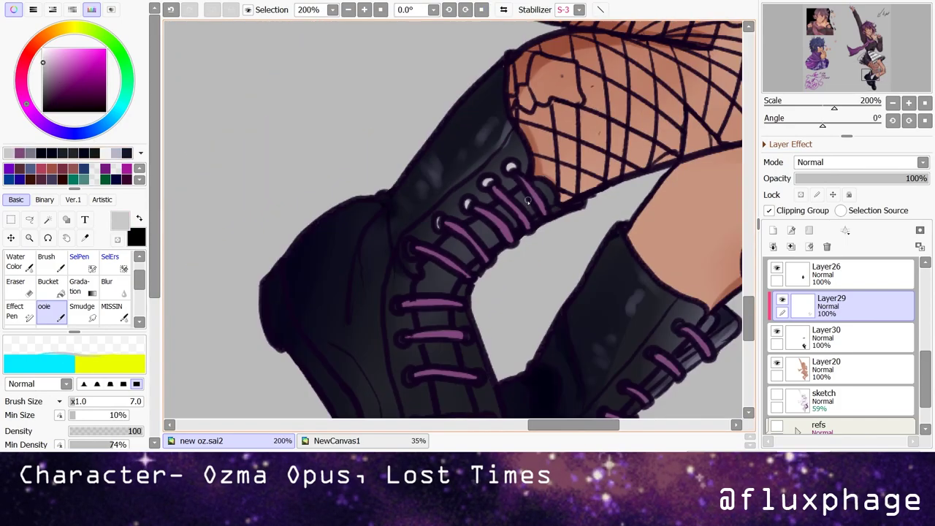
- Dot light grey metal onto the front boot's lower eyelets with the ooie brush at size 7
scroll(372, 183, up, 2)
click(482, 357)
scroll(387, 281, down, 1)
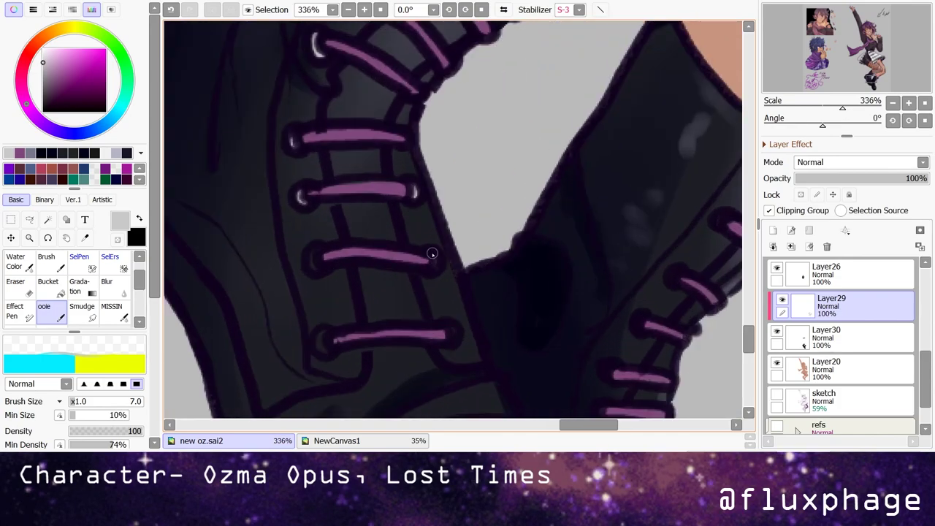
key(ctrl+z)
click(323, 340)
- Dot the same light grey metal onto the back boot's eyelets with the ooie brush at size 7
mouse_move(325, 333)
mouse_down()
mouse_move(303, 240)
mouse_move(330, 401)
mouse_up()
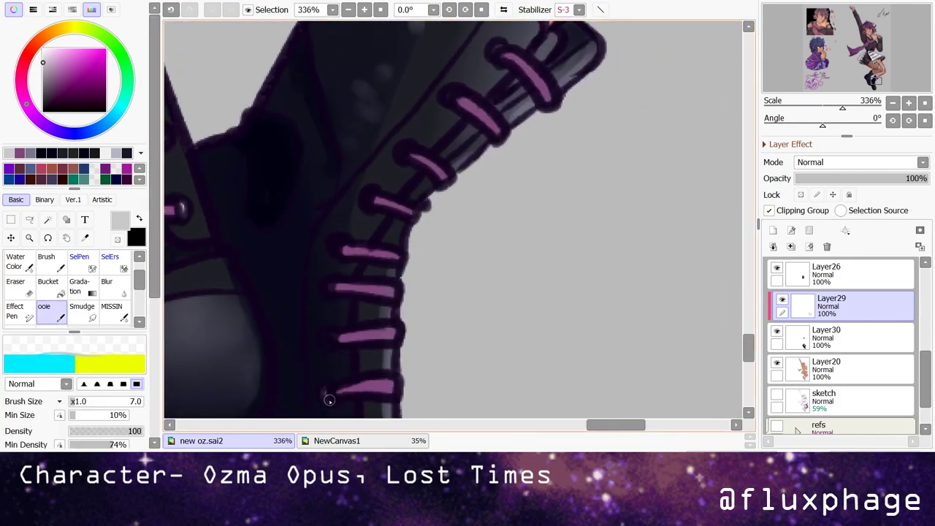
click(326, 286)
scroll(593, 255, down, 2)
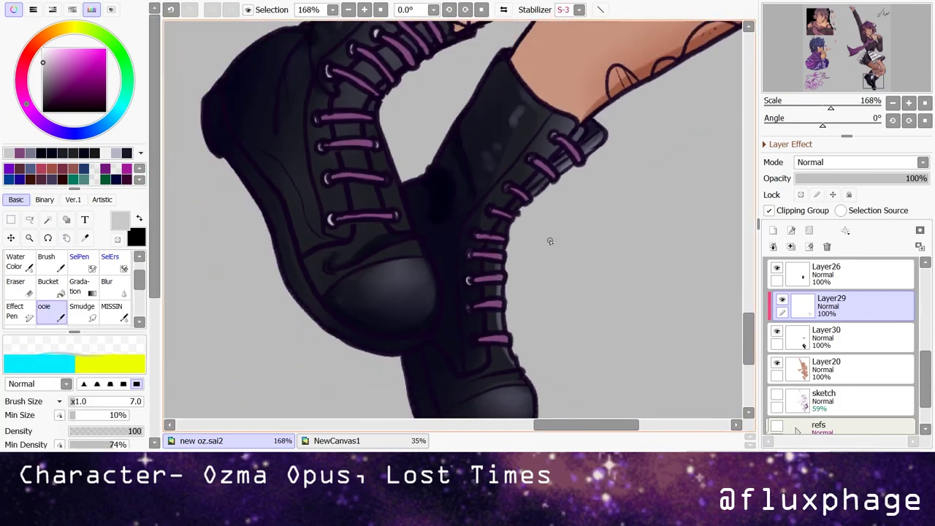
scroll(430, 338, up, 1)
scroll(456, 232, up, 1)
scroll(503, 148, down, 2)
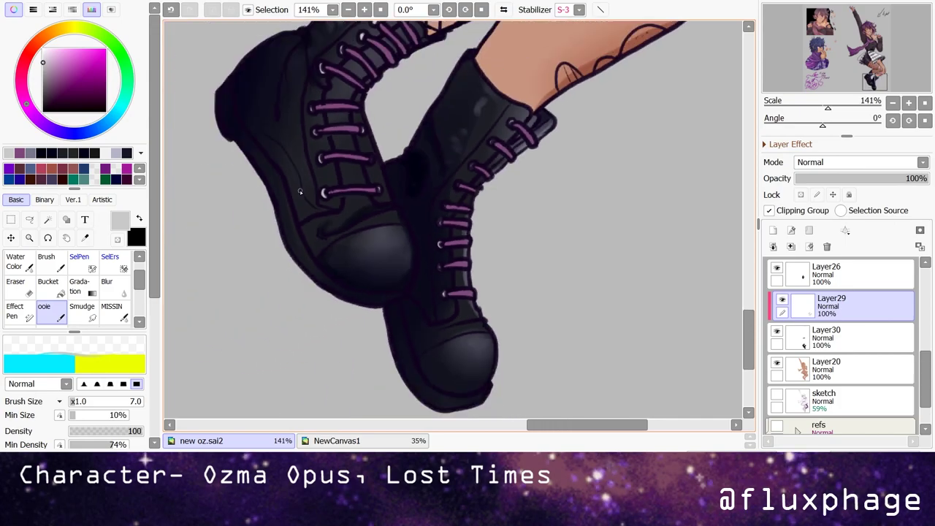
scroll(251, 282, down, 1)
scroll(438, 219, down, 3)
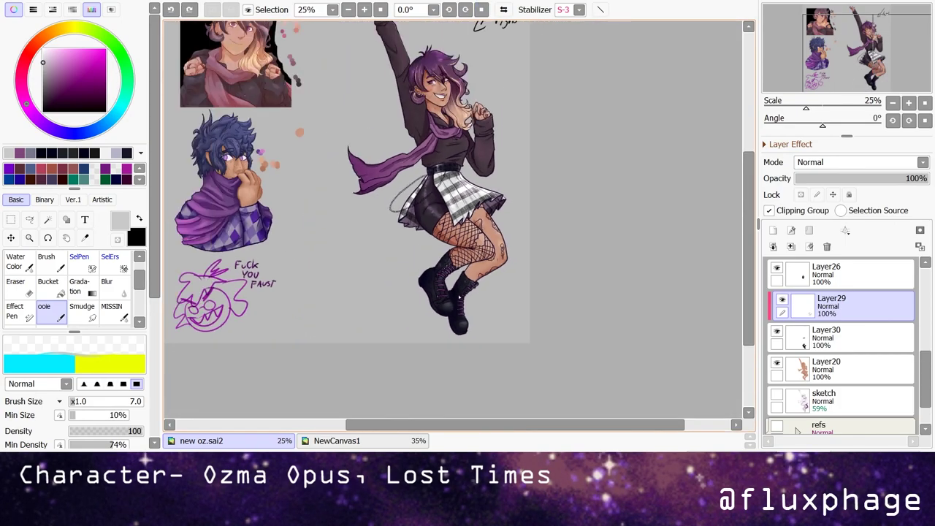
- Choose purple and select the back leg's torn stocking area from the lines layer with the Magic Wand
scroll(438, 157, up, 2)
drag(438, 365, 438, 110)
scroll(402, 256, up, 2)
click(84, 166)
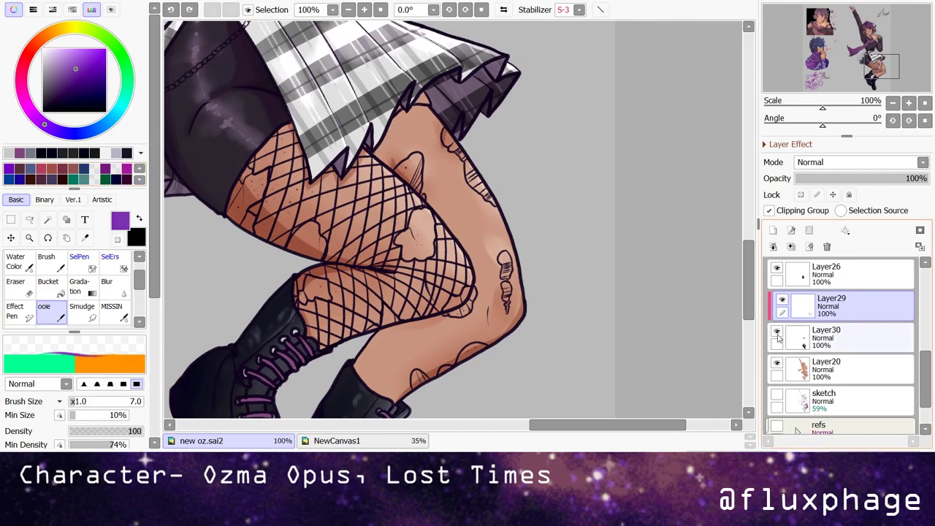
scroll(840, 351, up, 3)
click(839, 305)
click(66, 220)
click(438, 256)
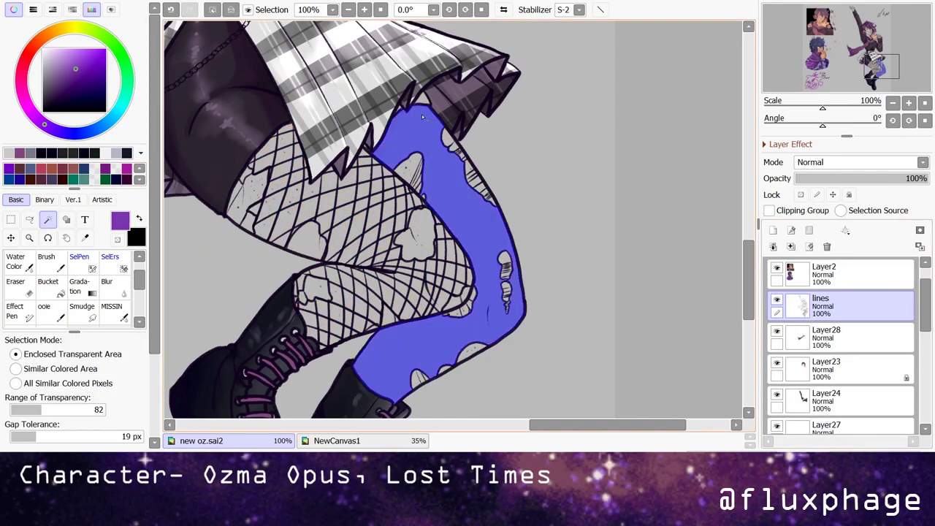
- Fill the selected stocking area with flat purple on a new layer and clear the selection
scroll(858, 310, down, 1)
click(840, 305)
click(46, 260)
drag(105, 401, 143, 401)
mouse_move(409, 350)
mouse_down()
mouse_move(467, 278)
mouse_move(594, 188)
mouse_up()
key(ctrl+d)
- Paint the skin-coloured gap between the skirt hem and the purple stocking near-black on Layer26 with the Brush at size 15
click(784, 333)
alt+click(199, 221)
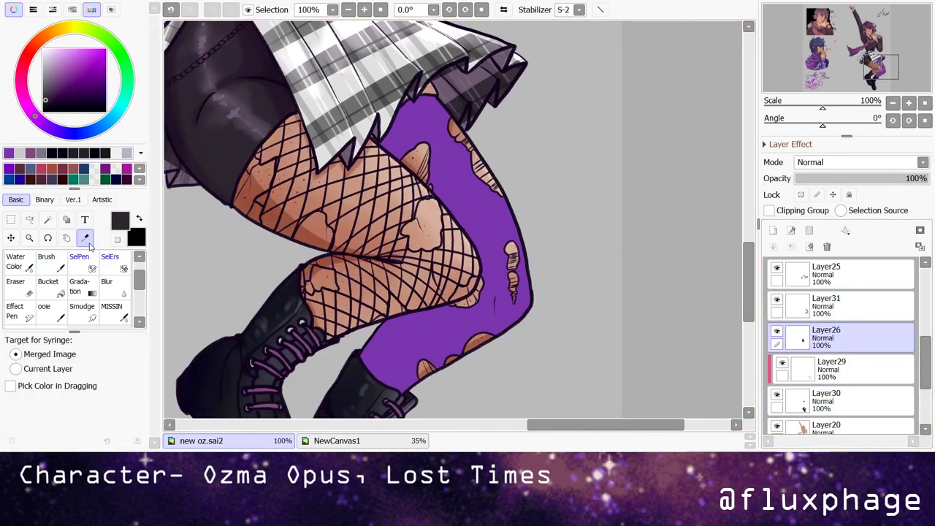
scroll(455, 213, up, 3)
key(bracketleft)
key(bracketleft)
key(bracketleft)
alt+click(411, 129)
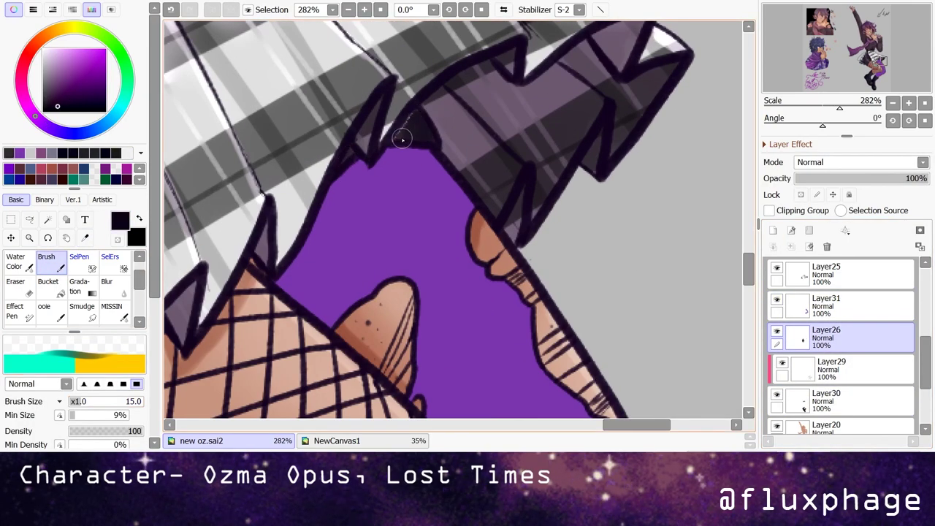
key(ctrl+Up)
key(e)
scroll(407, 163, down, 5)
scroll(413, 170, down, 5)
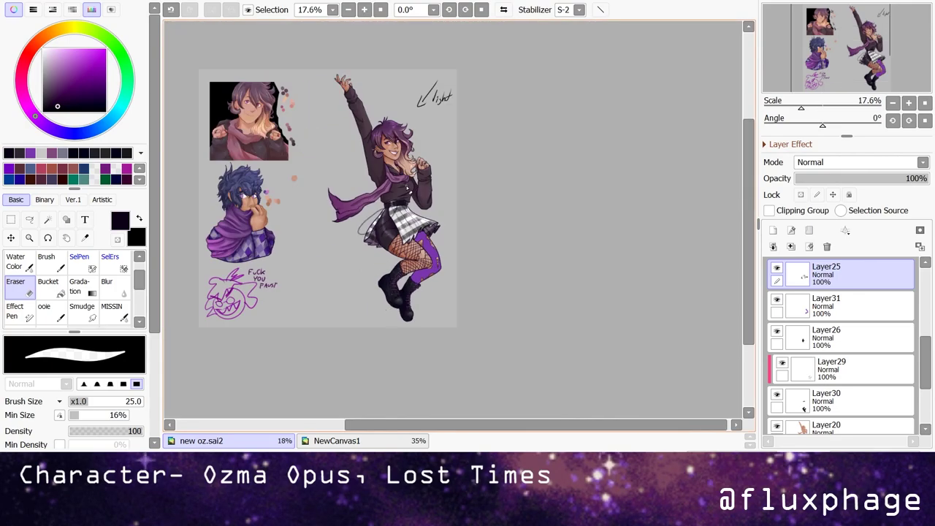
- Pick up the stocking's purple as the Brush colour for the boot laces
scroll(413, 170, up, 3)
scroll(438, 277, down, 1)
alt+click(435, 288)
key(b)
scroll(409, 365, up, 5)
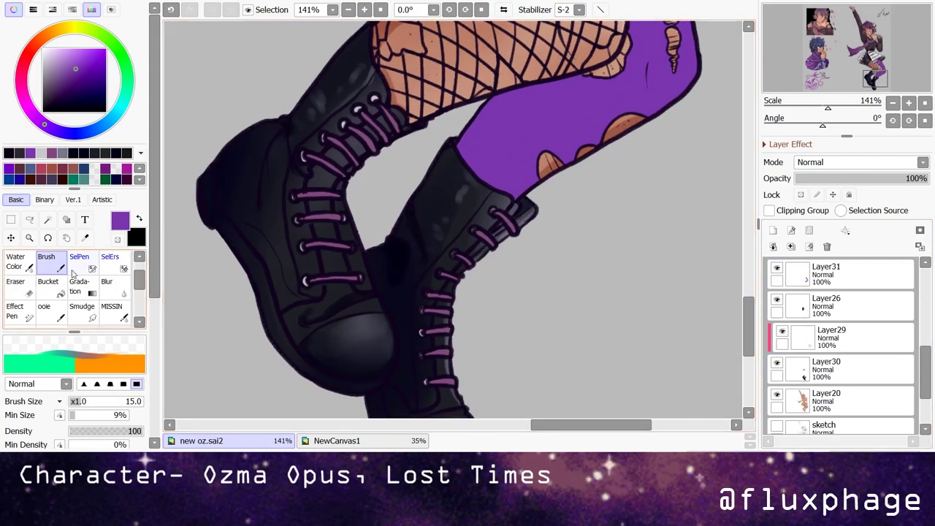
key(g)
click(438, 256)
key(ctrl+z)
click(803, 365)
click(777, 348)
key(ctrl+z)
- Recolour both boots' laces on Layer29 with the stocking's purple, using the Brush at size 15
click(833, 321)
key(b)
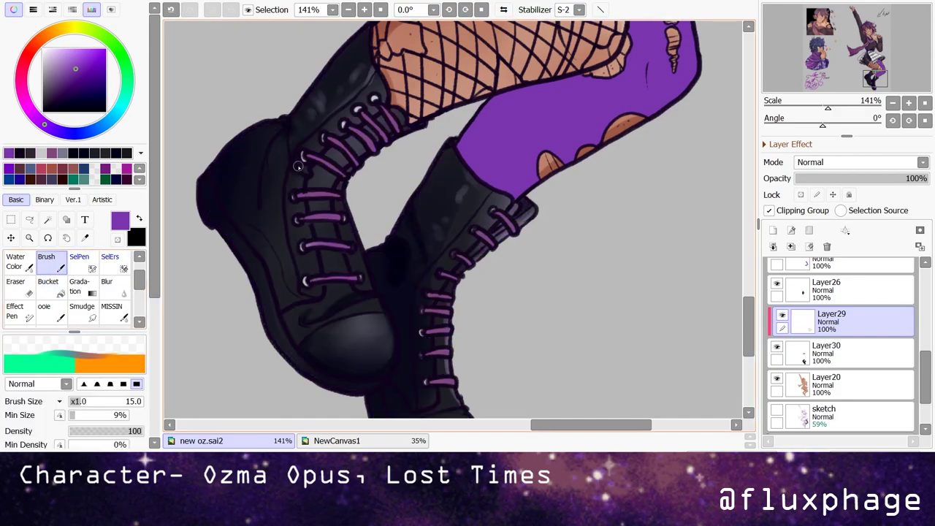
scroll(514, 285, up, 1)
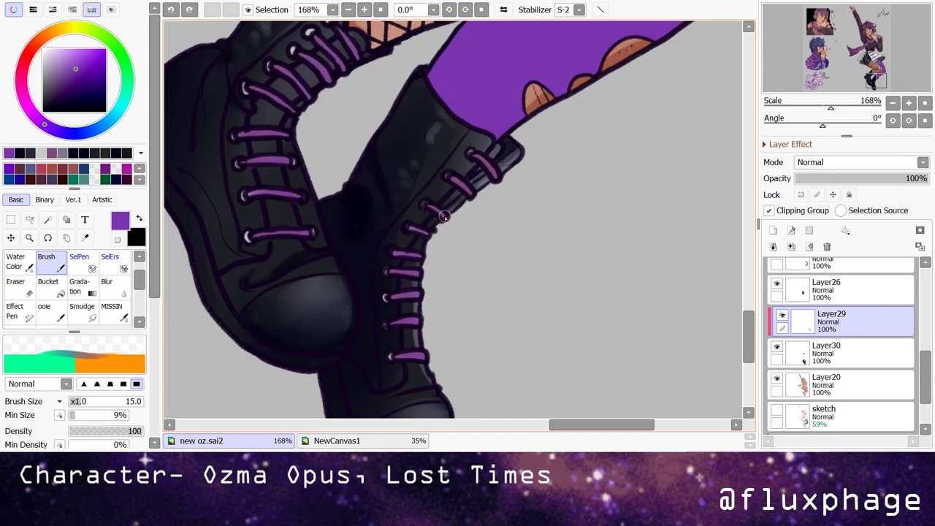
scroll(484, 159, down, 8)
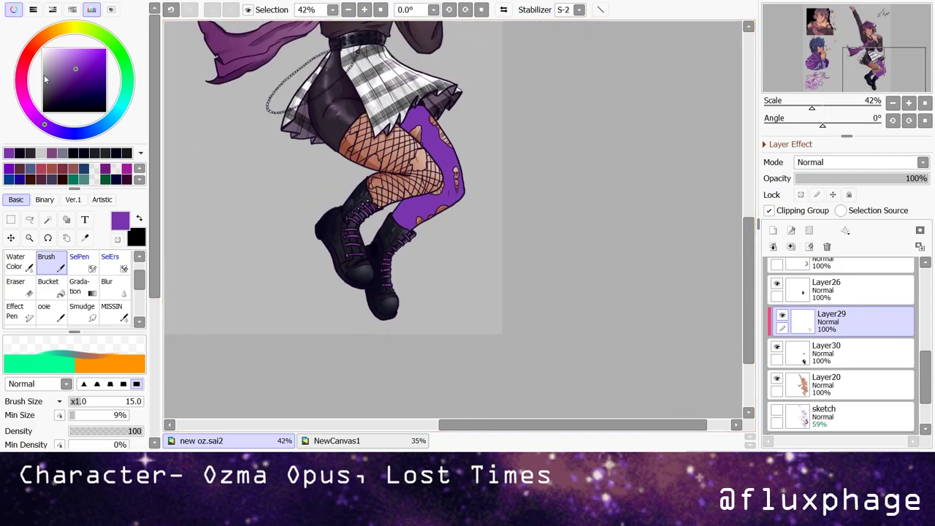
- Pick a darker purple and add a new layer clipped to the stocking's base layer, Layer31
scroll(379, 239, up, 3)
alt+click(442, 219)
click(775, 232)
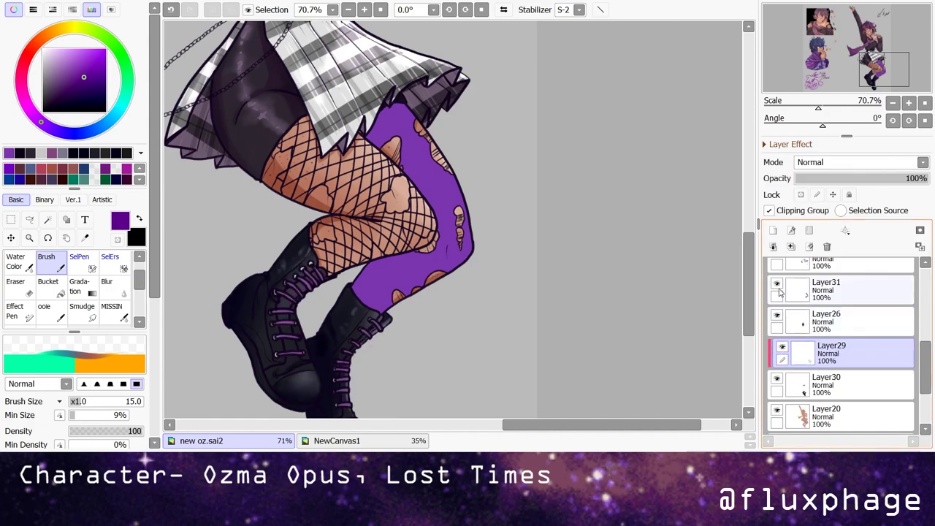
click(769, 211)
scroll(446, 183, up, 1)
- Shade the stocking's inner thigh and lower leg in darker purple with the Water Color brush at size 75
click(15, 260)
drag(321, 343, 435, 277)
mouse_move(351, 66)
mouse_down()
mouse_move(380, 139)
mouse_move(420, 183)
mouse_move(416, 164)
mouse_up()
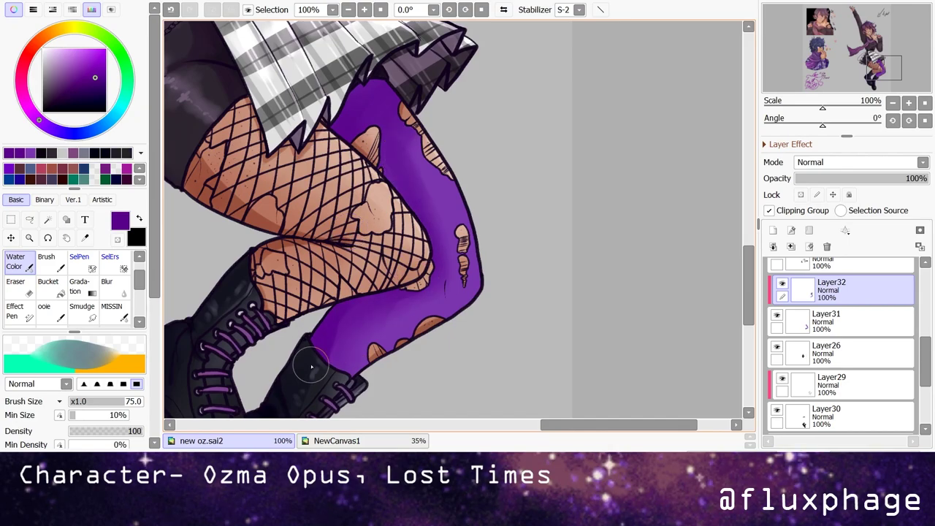
drag(349, 95, 372, 117)
drag(307, 117, 343, 150)
drag(380, 73, 406, 48)
- Deepen the stocking's shadows beside the fishnet leg in very dark purple with the Water Color brush at size 20
key(bracketleft)
key(bracketleft)
key(bracketleft)
key(bracketleft)
key(bracketleft)
drag(399, 291, 345, 294)
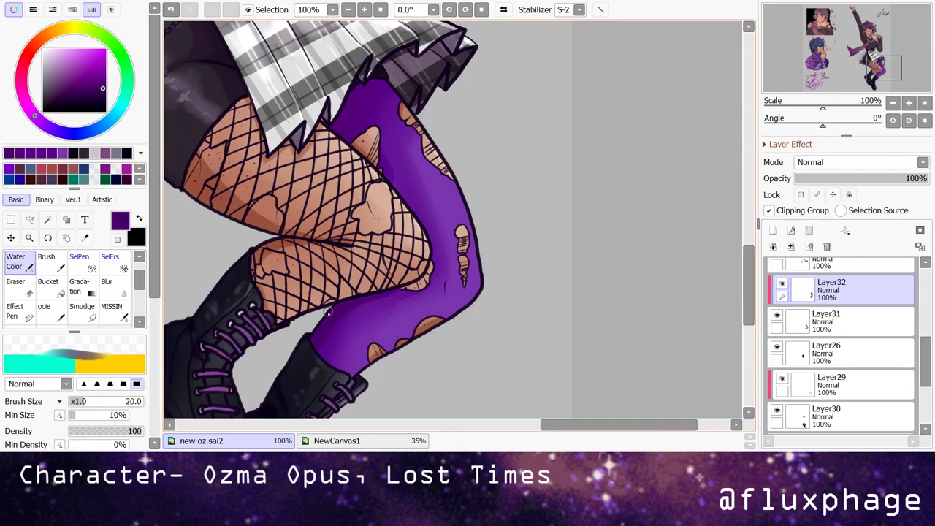
scroll(312, 130, up, 5)
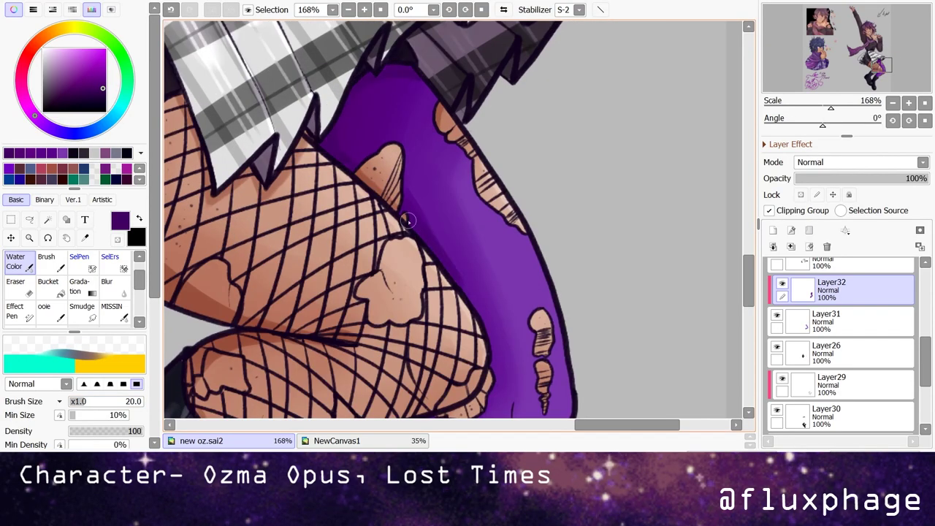
scroll(438, 263, down, 8)
- Make the belt's layer active and set the Water Color brush to size 9
scroll(384, 209, up, 10)
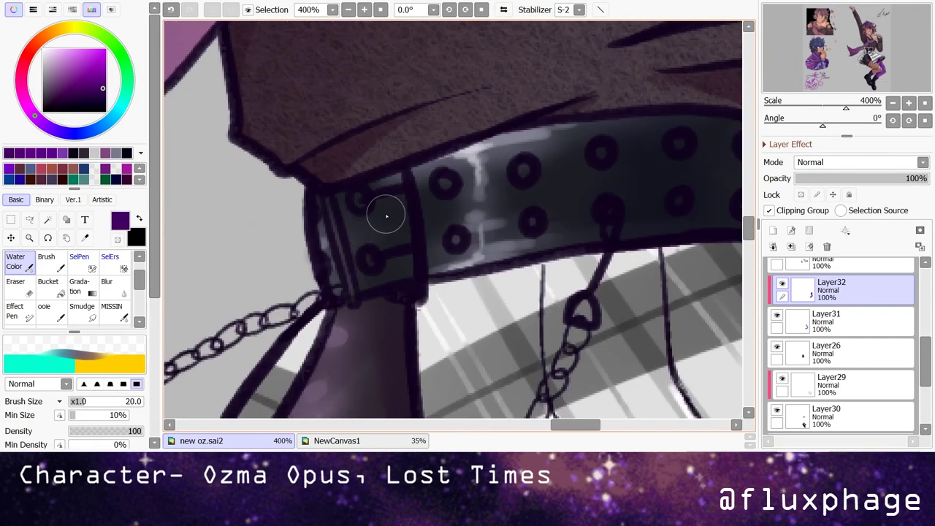
ctrl+shift+click(365, 217)
key(bracketleft)
key(bracketleft)
key(bracketleft)
key(bracketleft)
key(bracketleft)
scroll(328, 194, down, 5)
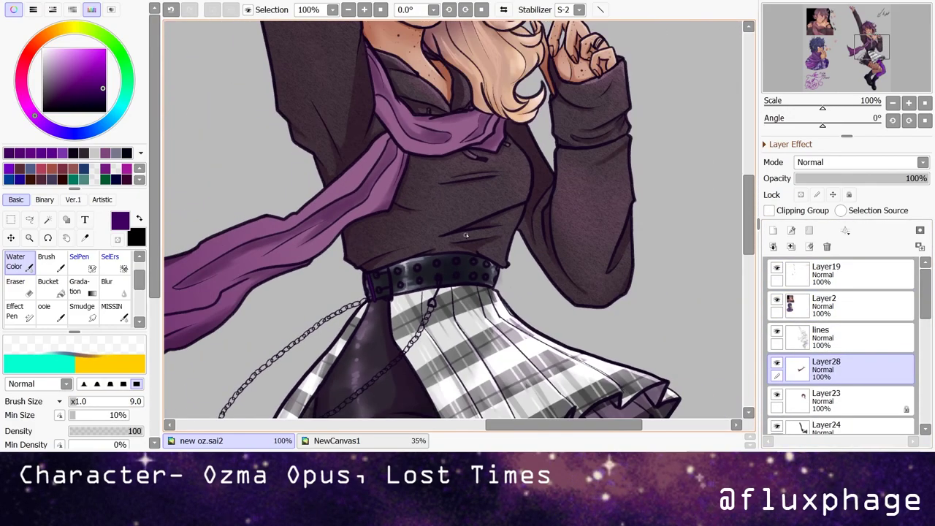
- Colour the lower earring dark purple and the upper ear stud crimson with the Water Color brush at size 9
scroll(550, 144, up, 5)
scroll(550, 144, down, 5)
scroll(325, 73, up, 6)
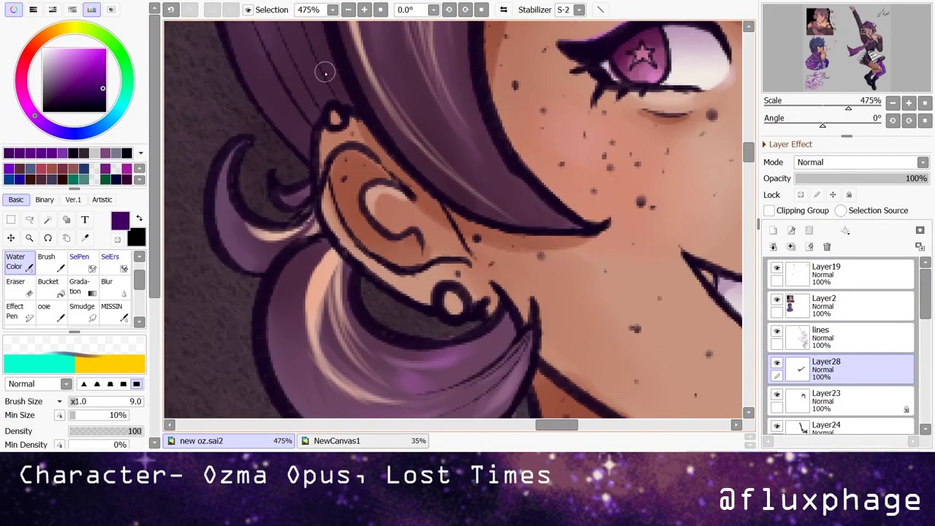
scroll(347, 145, down, 3)
alt+click(372, 92)
scroll(372, 92, up, 2)
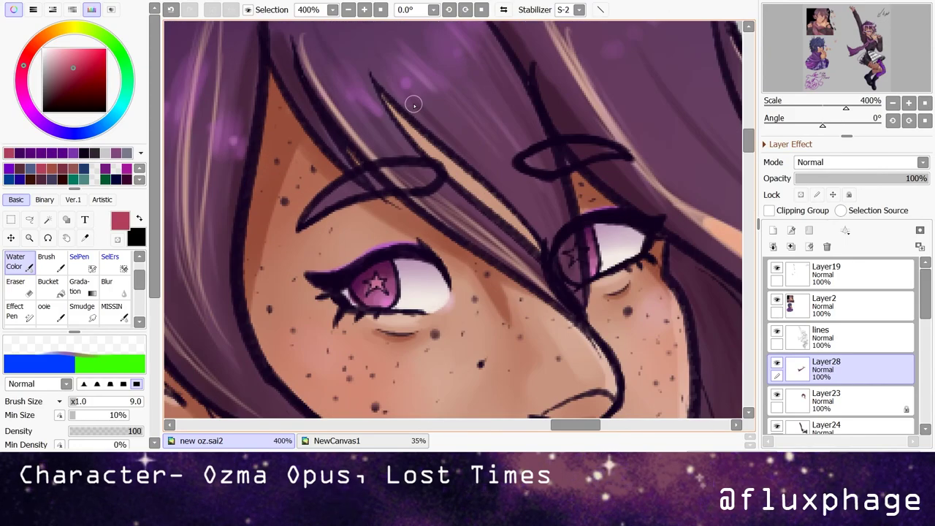
- Colour the eyebrows dark maroon on Layer23 with the Brush at size 15
click(839, 398)
key(b)
scroll(487, 406, down, 5)
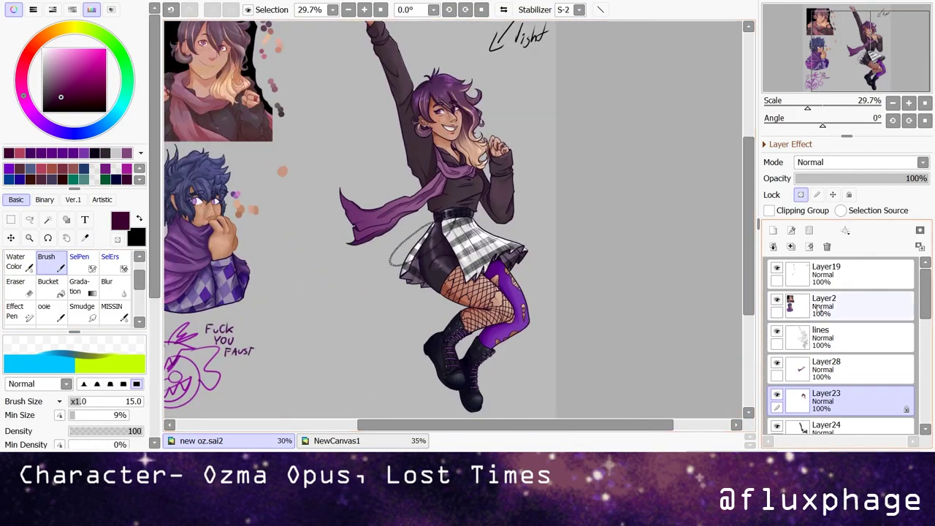
- Hide the lines layer to examine the figure's colouring on its own, and show the linework again
click(776, 333)
scroll(453, 219, right, 2)
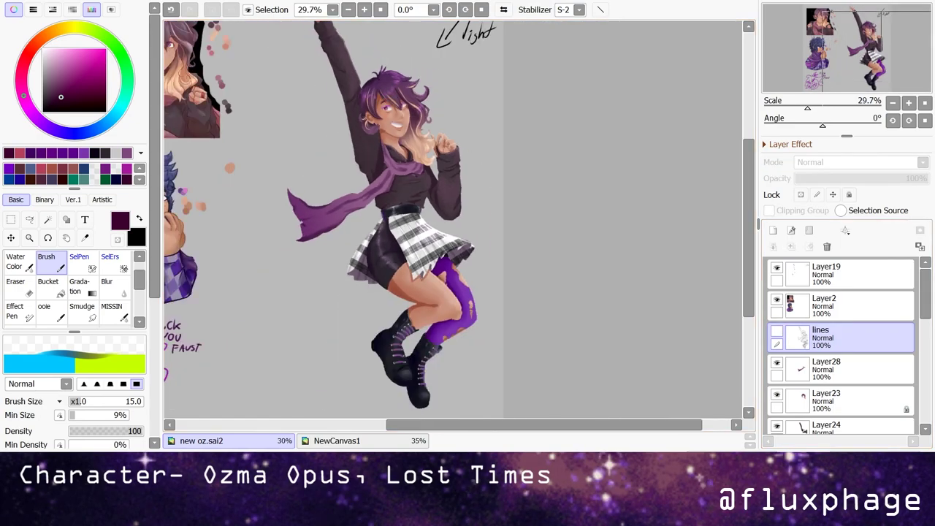
scroll(311, 216, up, 5)
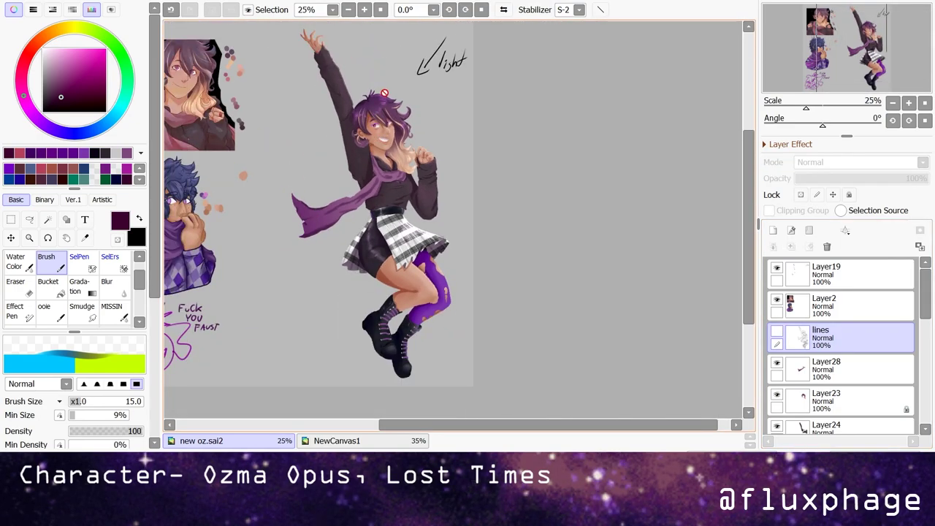
scroll(408, 191, down, 3)
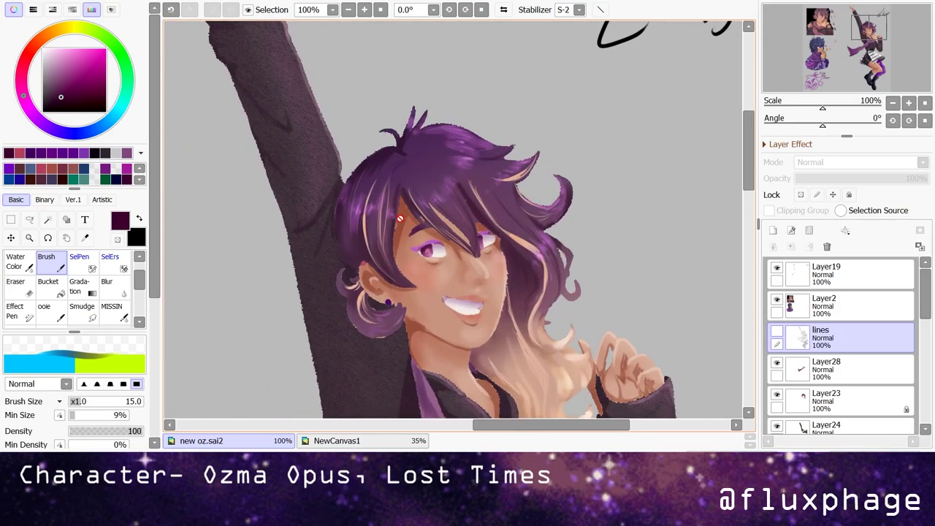
scroll(438, 328, up, 4)
- Add a new layer clipped to the lines layer for colouring the linework
click(773, 230)
click(769, 210)
scroll(426, 150, down, 2)
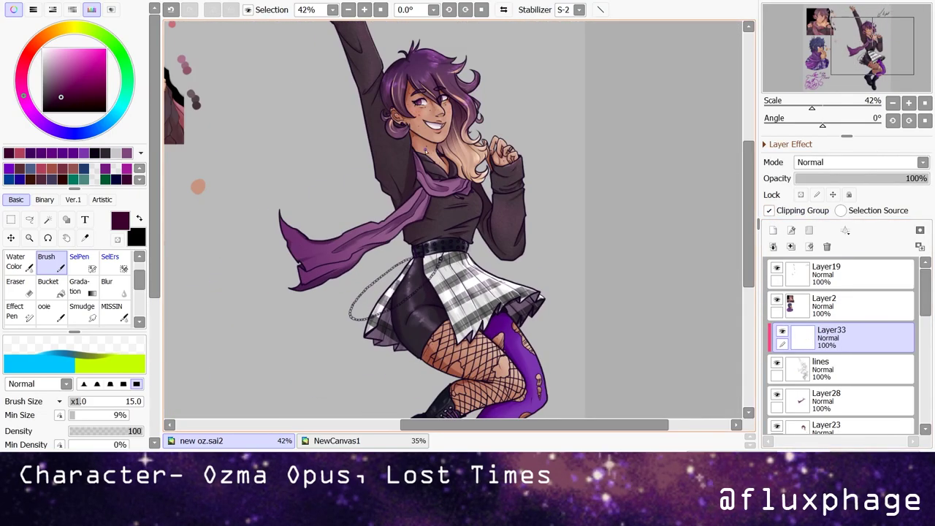
- Recolour the nose and mouth lines brown with the AirBrush at size 16
scroll(413, 73, up, 5)
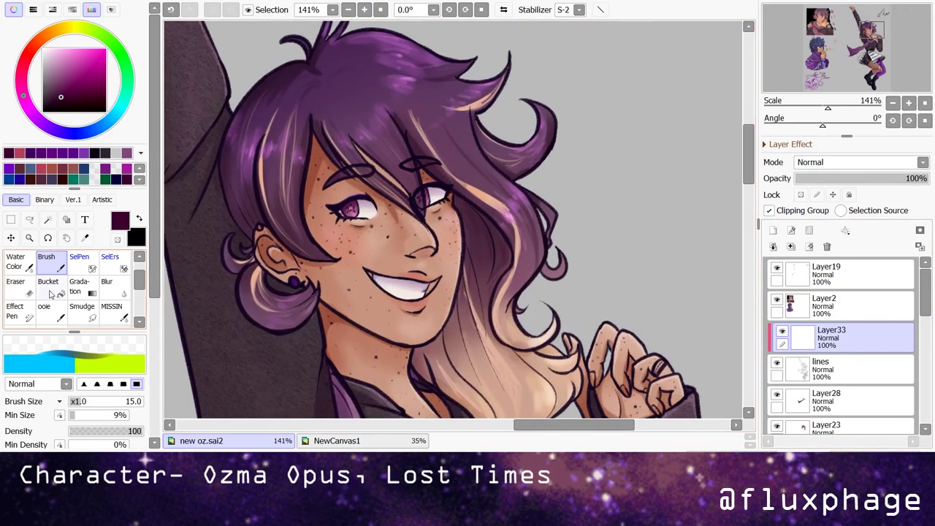
scroll(168, 45, up, 3)
alt+click(169, 45)
mouse_move(511, 175)
mouse_down()
mouse_move(424, 268)
mouse_move(479, 148)
mouse_up()
scroll(445, 333, down, 2)
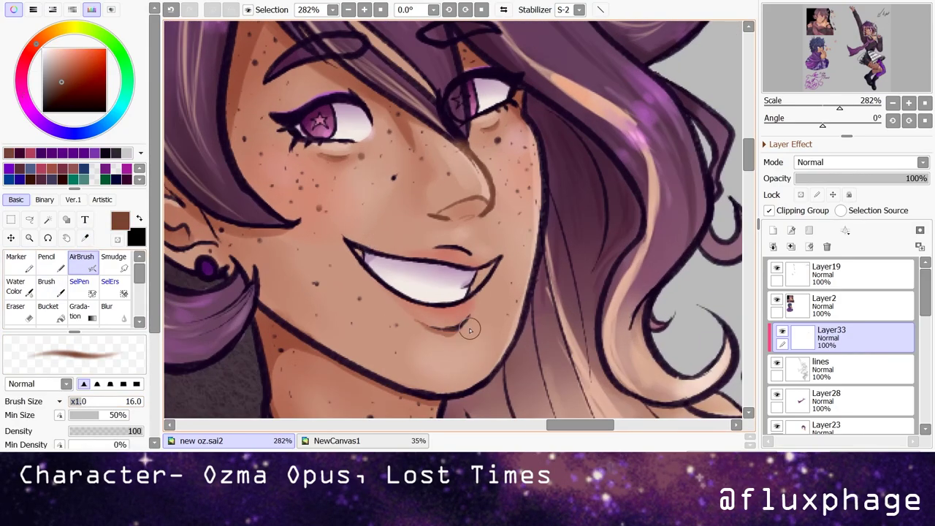
drag(354, 241, 455, 294)
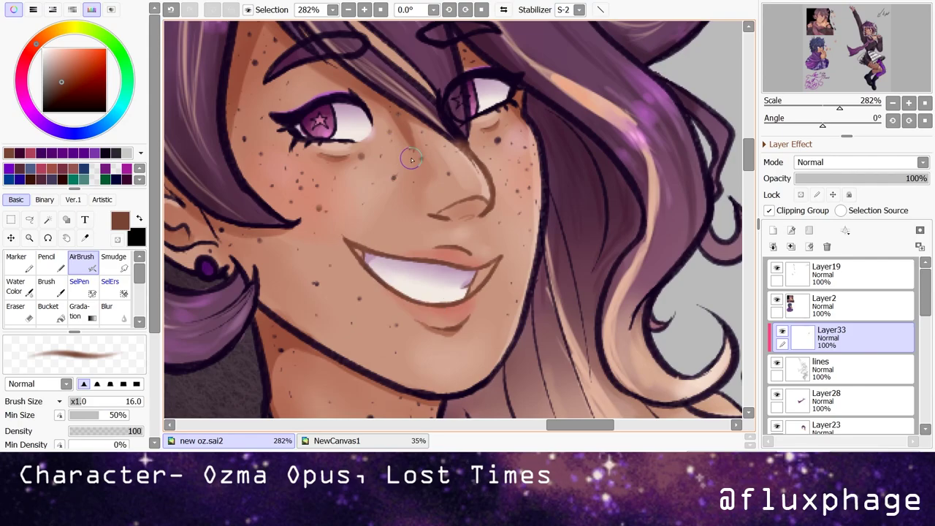
- Recolour the ear, jaw and cheek outlines reddish brown with the AirBrush at size 16
scroll(272, 88, down, 1)
scroll(204, 234, left, 1)
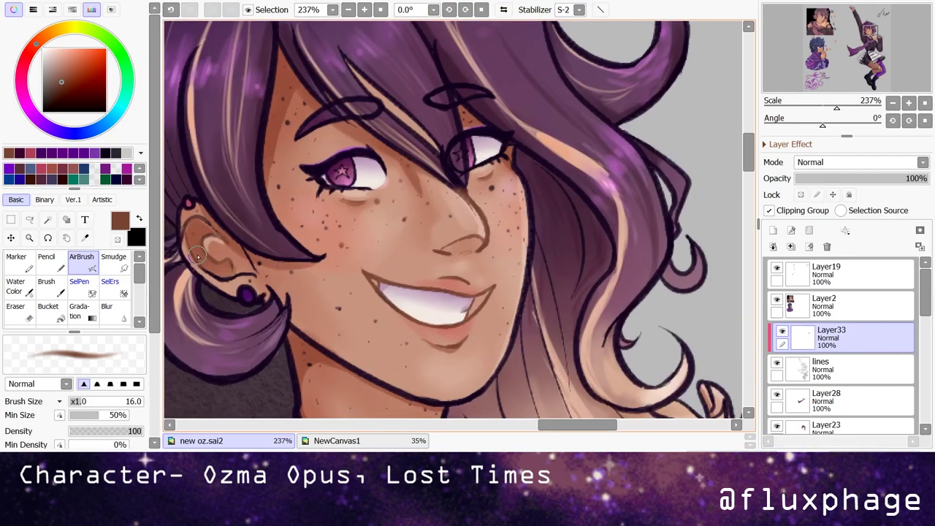
mouse_move(297, 326)
mouse_down()
mouse_move(388, 390)
mouse_move(503, 342)
mouse_move(521, 177)
mouse_move(501, 190)
mouse_up()
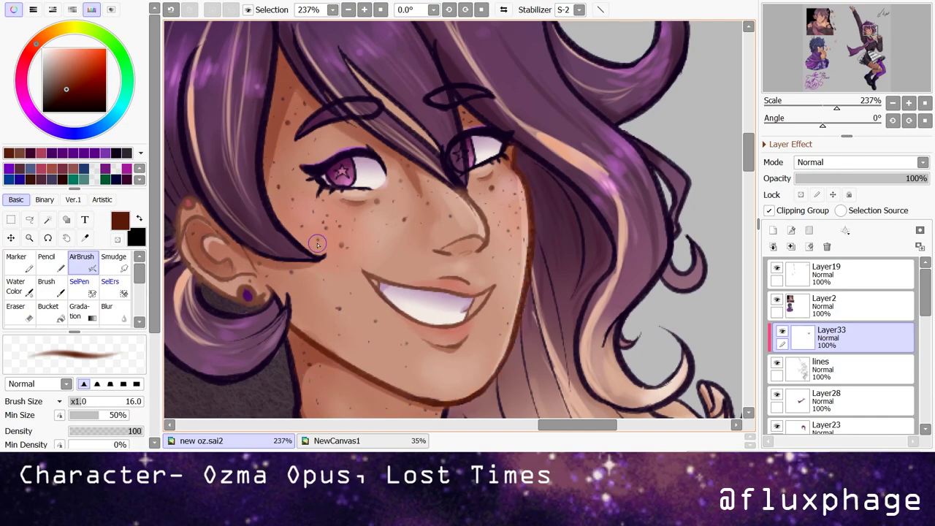
- Recolour the outlines of the neck and open neckline reddish brown with the AirBrush at size 16
scroll(348, 257, down, 5)
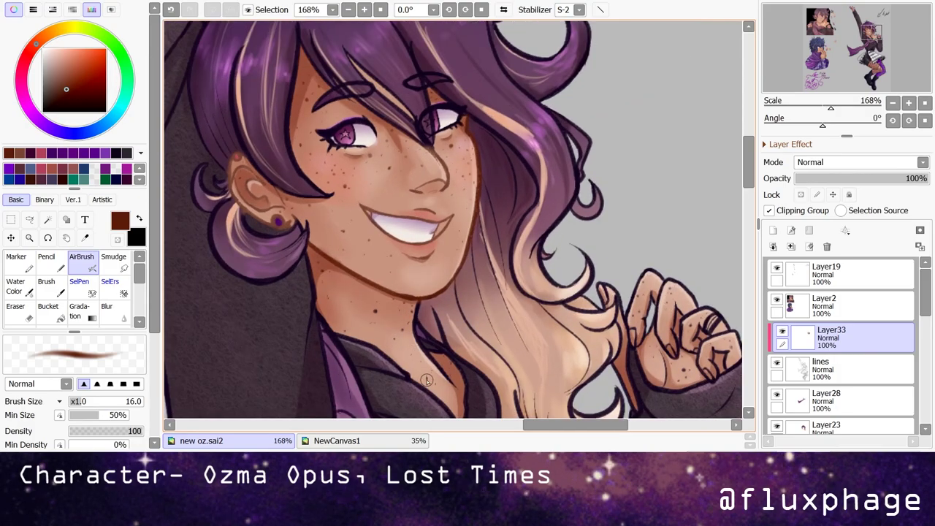
scroll(336, 278, right, 2)
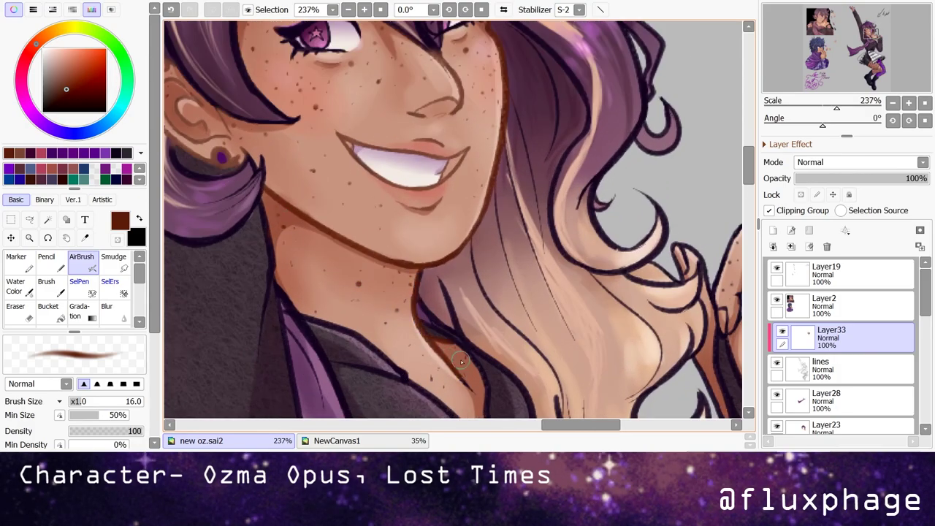
scroll(468, 256, down, 3)
scroll(468, 255, right, 3)
scroll(317, 254, up, 1)
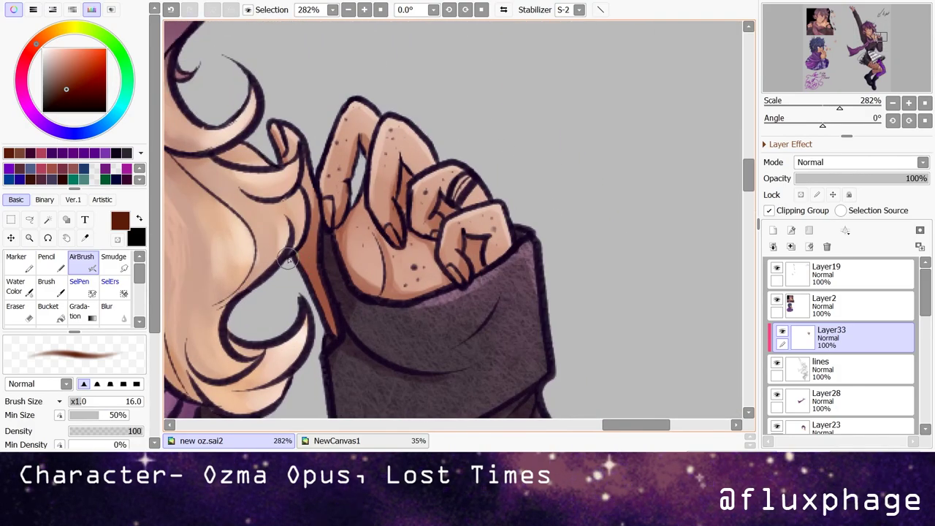
- Recolour the outlines of the lowered hand's fingers and wrist reddish brown with the AirBrush
scroll(395, 222, down, 5)
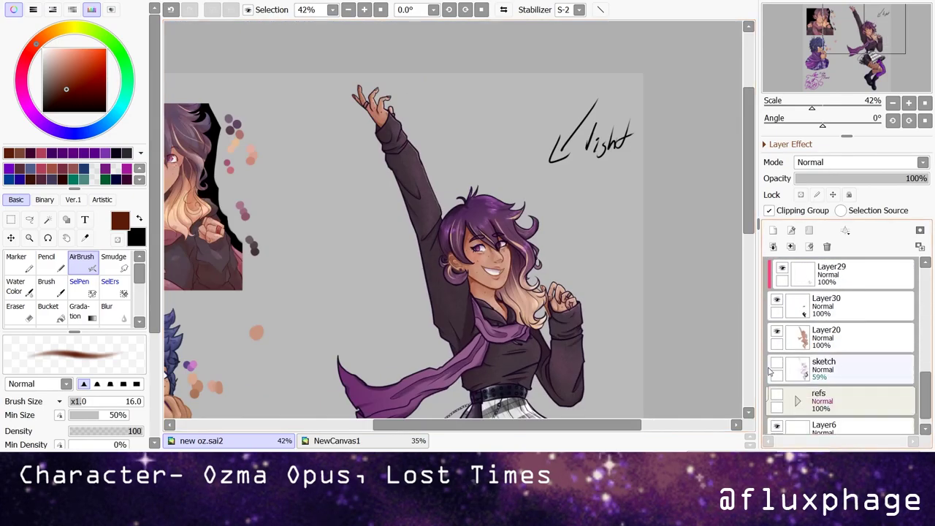
scroll(456, 242, up, 6)
scroll(457, 242, down, 5)
scroll(457, 242, down, 5)
scroll(786, 306, up, 3)
scroll(786, 306, down, 3)
scroll(424, 191, up, 7)
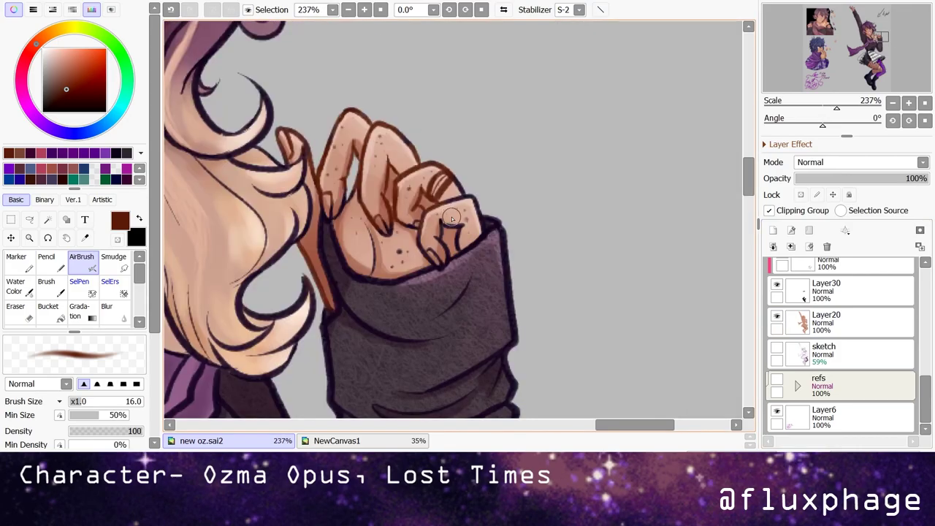
scroll(318, 149, down, 4)
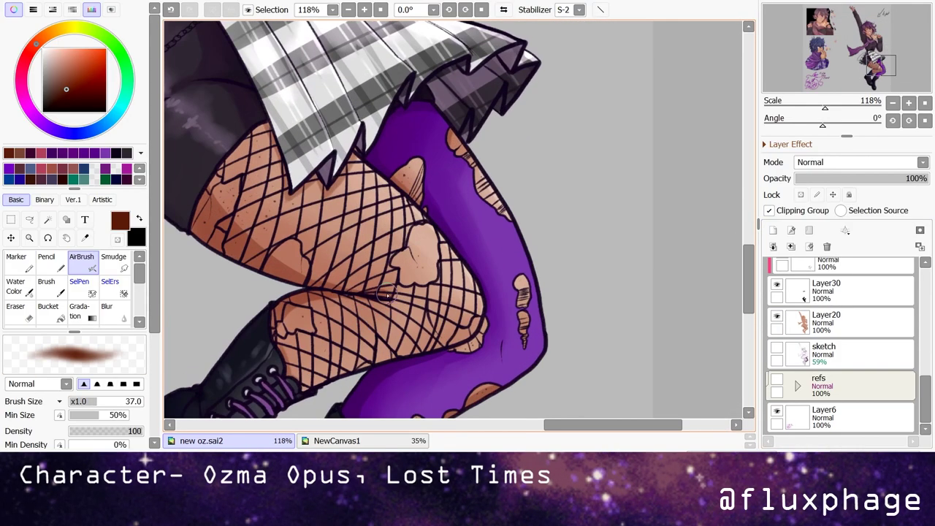
- Add a new unclipped layer directly below the lines layer
scroll(447, 261, up, 4)
scroll(385, 296, down, 3)
scroll(378, 340, up, 3)
scroll(518, 236, down, 2)
scroll(818, 344, up, 3)
click(818, 342)
scroll(438, 219, down, 5)
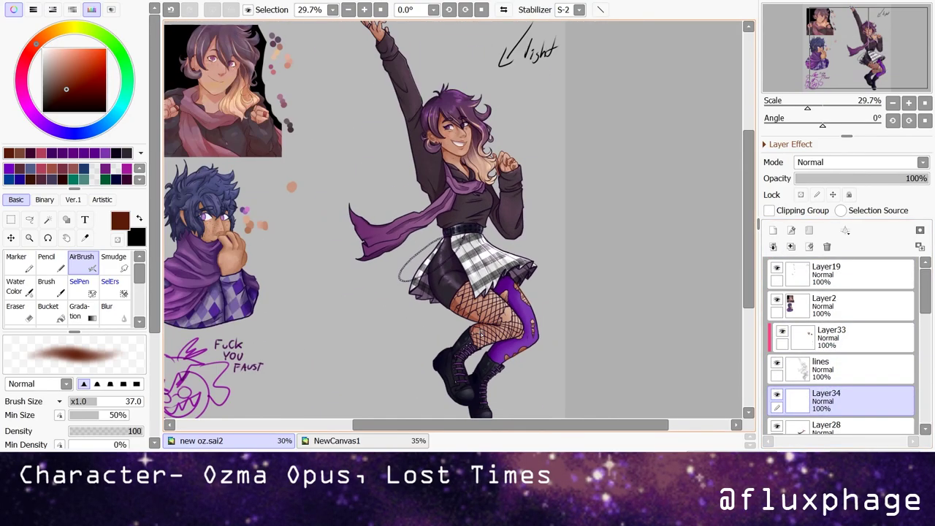
- Paint the ring on the raised hand mauve on Layer34 with the Brush at size 15
scroll(292, 204, up, 1)
scroll(292, 205, up, 4)
alt+click(438, 256)
scroll(498, 110, down, 4)
scroll(499, 110, up, 5)
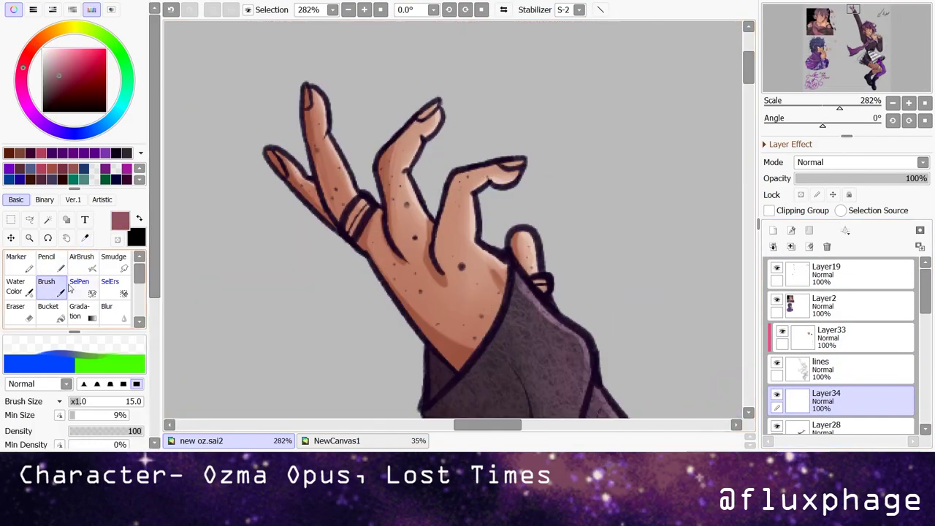
scroll(362, 217, down, 8)
scroll(374, 217, up, 9)
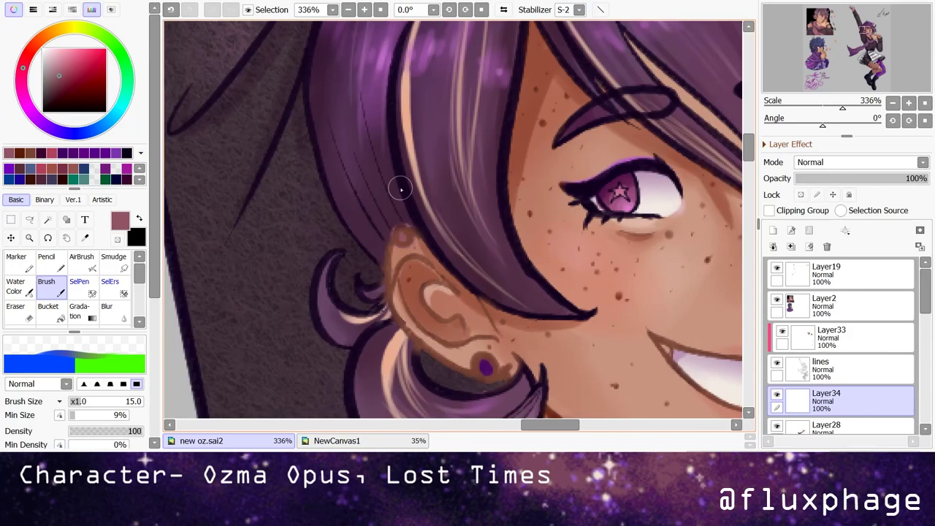
- Recolour the earlobe stud pinkish red, and return to the clipped Layer33 with the AirBrush in dark reddish brown
scroll(438, 219, down, 4)
alt+click(438, 219)
scroll(366, 219, up, 6)
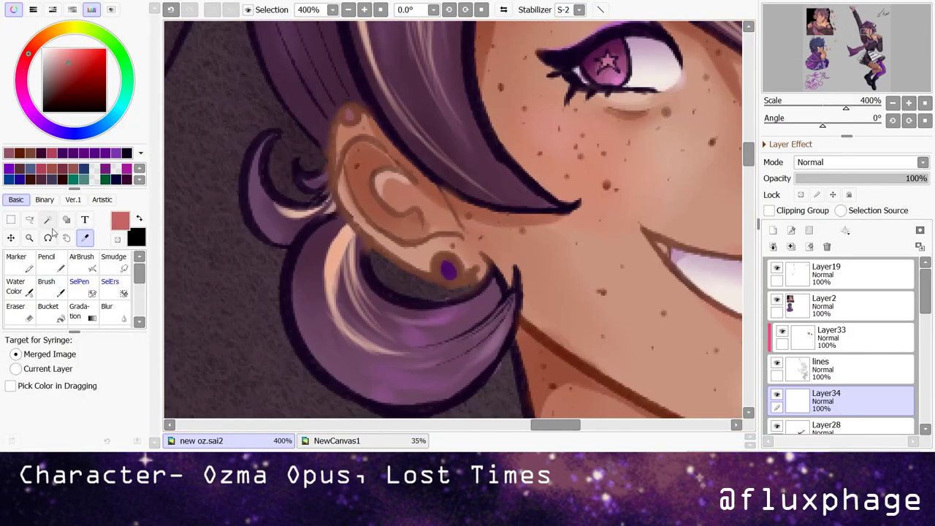
click(81, 260)
scroll(380, 212, down, 5)
alt+click(377, 209)
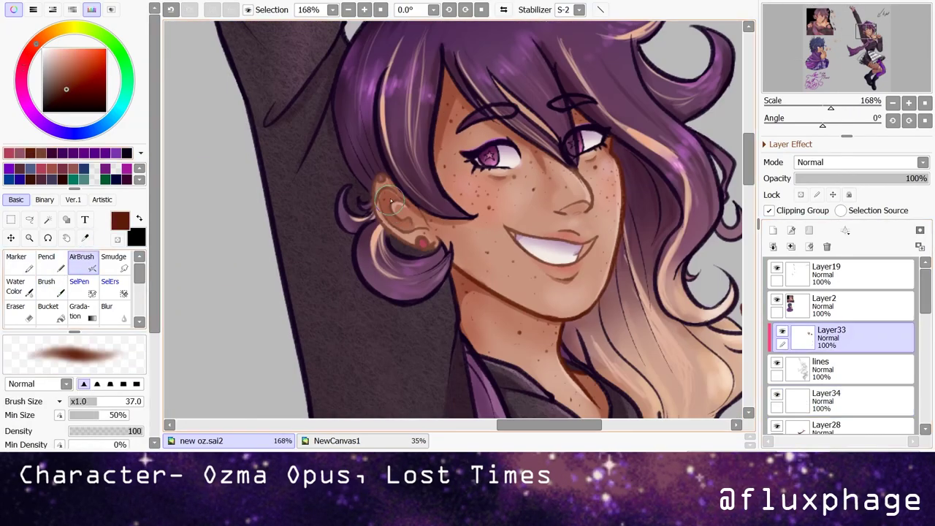
scroll(565, 181, up, 3)
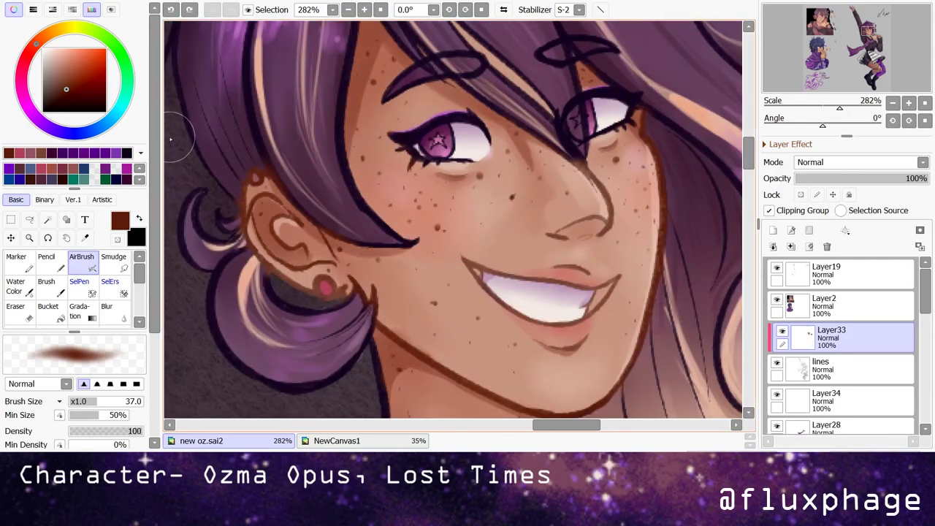
- Try to recolour the star pupil's lines crimson with a small AirBrush, and undo the strokes
alt+click(404, 141)
mouse_move(404, 141)
mouse_down()
mouse_move(393, 135)
mouse_move(451, 146)
mouse_up()
alt+click(441, 139)
scroll(453, 219, down, 10)
scroll(438, 146, up, 12)
scroll(400, 189, up, 1)
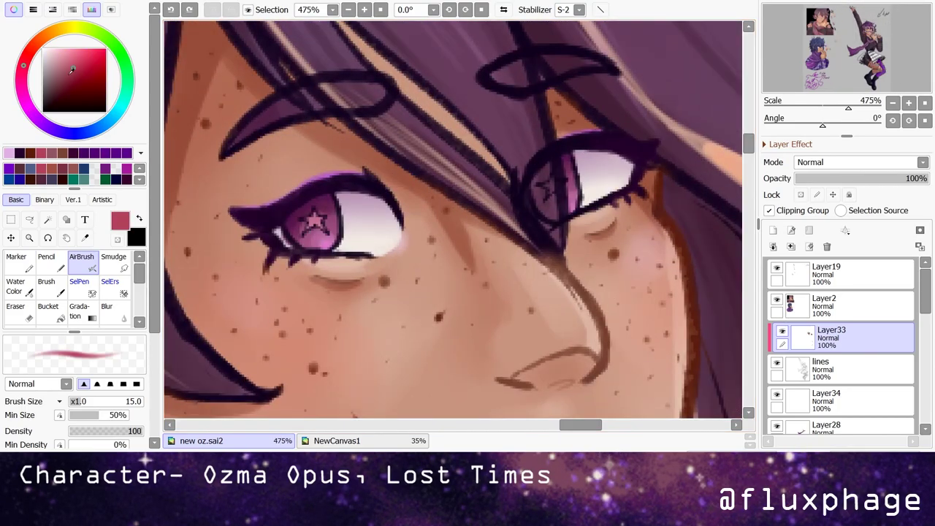
drag(301, 219, 326, 226)
alt+click(313, 218)
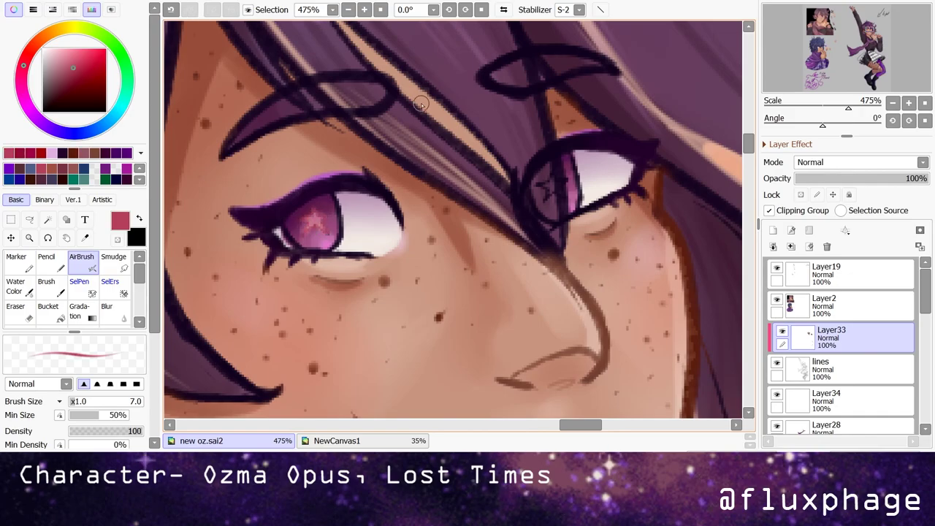
scroll(566, 171, down, 3)
scroll(328, 219, up, 3)
alt+click(301, 212)
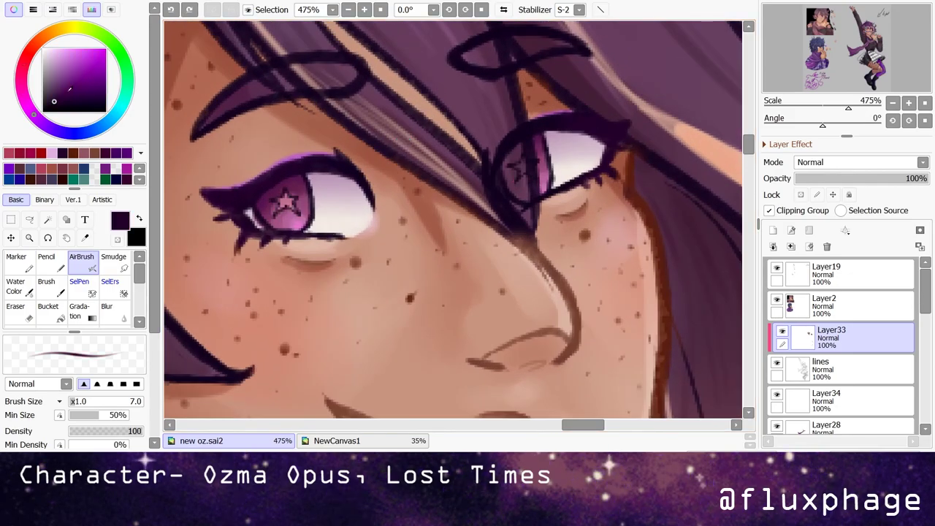
- Paint the raised hand's fingernail nearest the thumb light blue with the Brush on Layer34
scroll(298, 212, down, 6)
alt+click(335, 175)
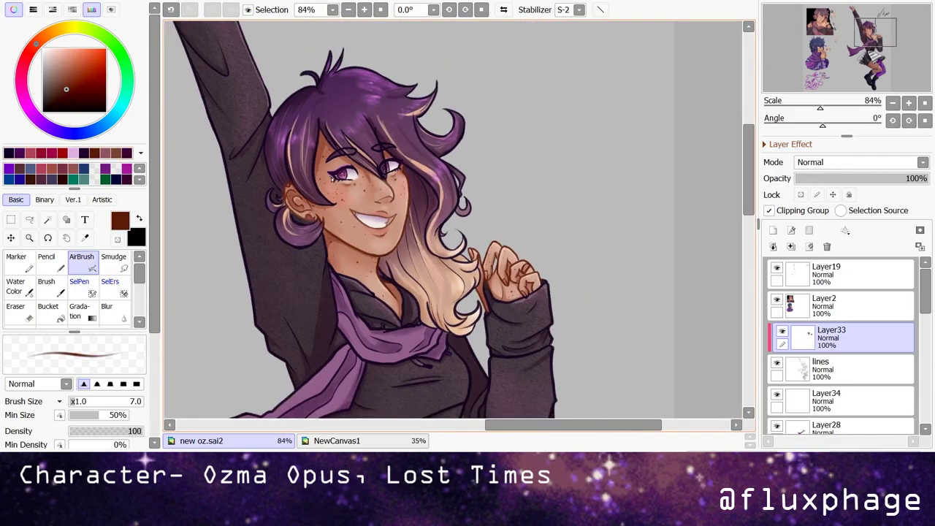
scroll(283, 266, down, 2)
click(840, 400)
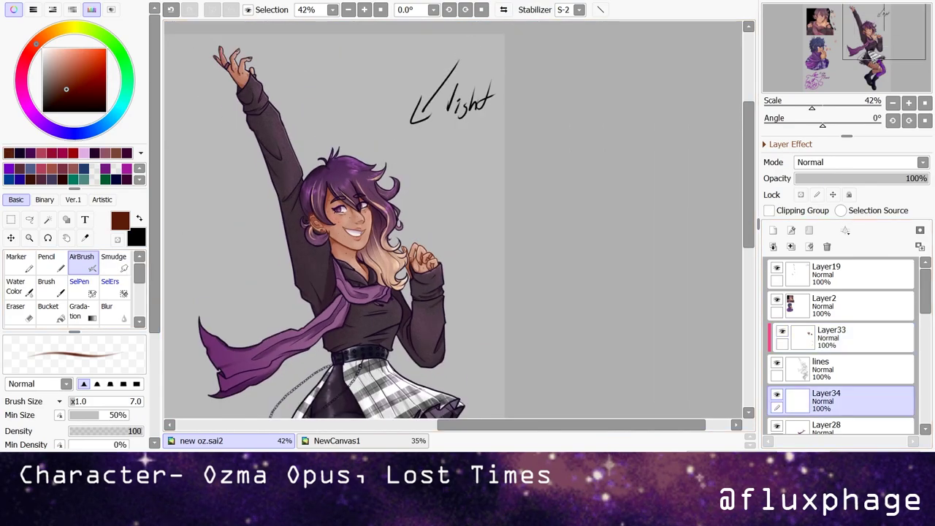
click(119, 111)
click(111, 119)
click(46, 285)
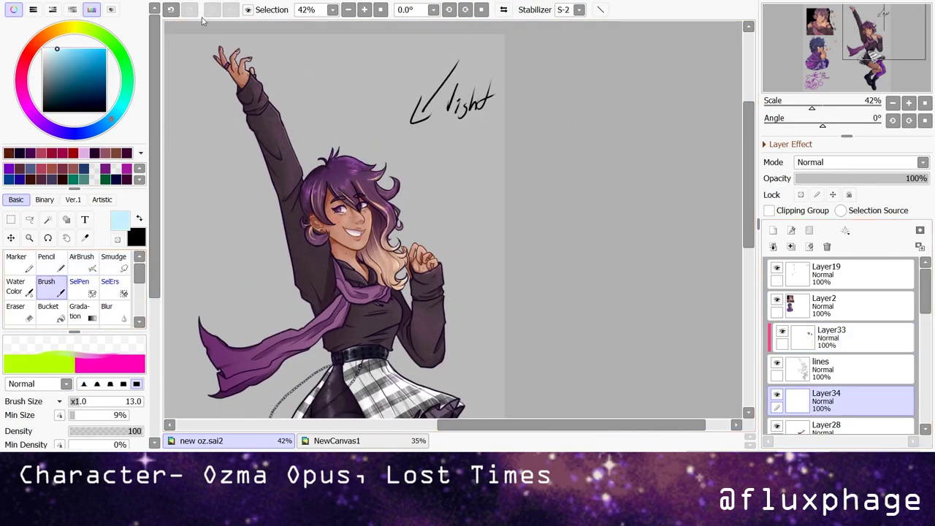
scroll(219, 38, up, 5)
drag(406, 199, 430, 197)
- Colour the raised thumb's ring crimson and touch up the light blue nail with the Brush at size 7
click(73, 153)
drag(440, 317, 453, 321)
alt+click(420, 198)
drag(406, 200, 428, 199)
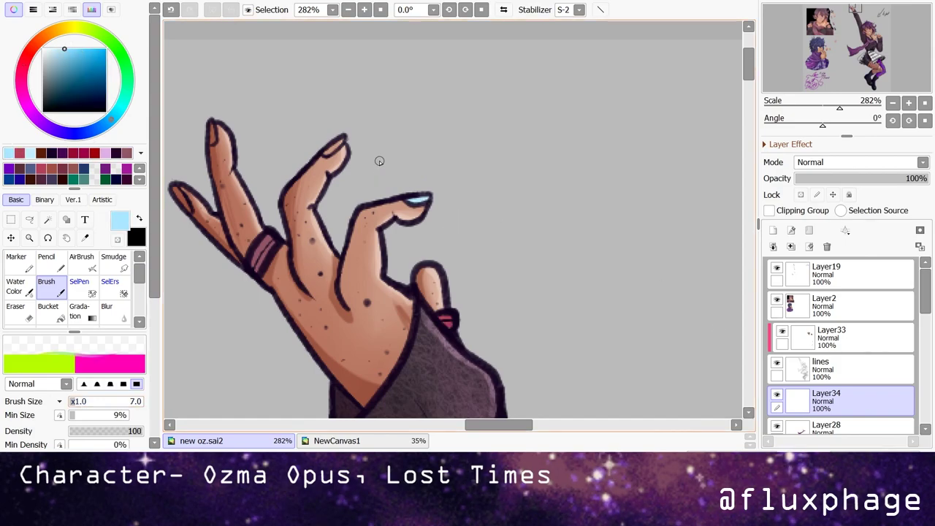
- Paint the lowered hand's thumb and little fingernails light blue, and further nails on both hands pink
scroll(378, 159, down, 10)
scroll(446, 349, up, 10)
alt+click(241, 155)
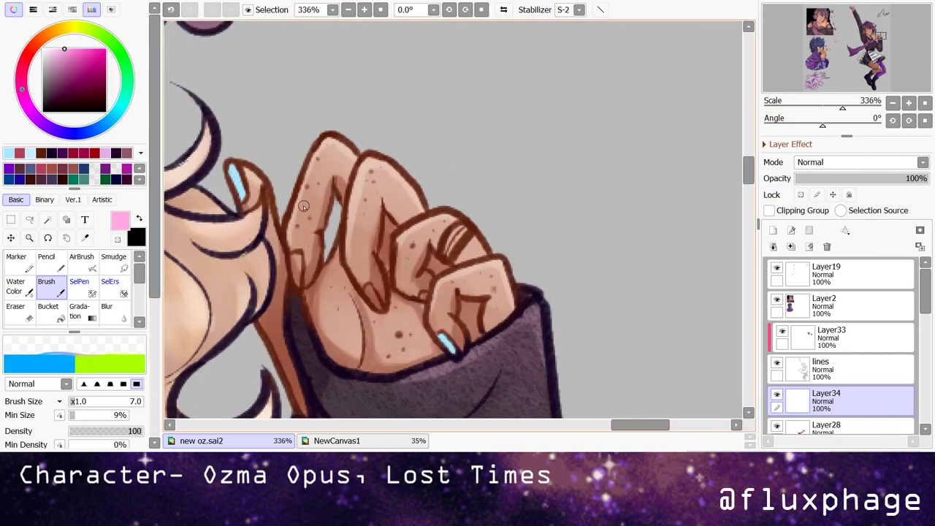
drag(296, 274, 295, 260)
scroll(427, 286, down, 10)
scroll(454, 158, up, 10)
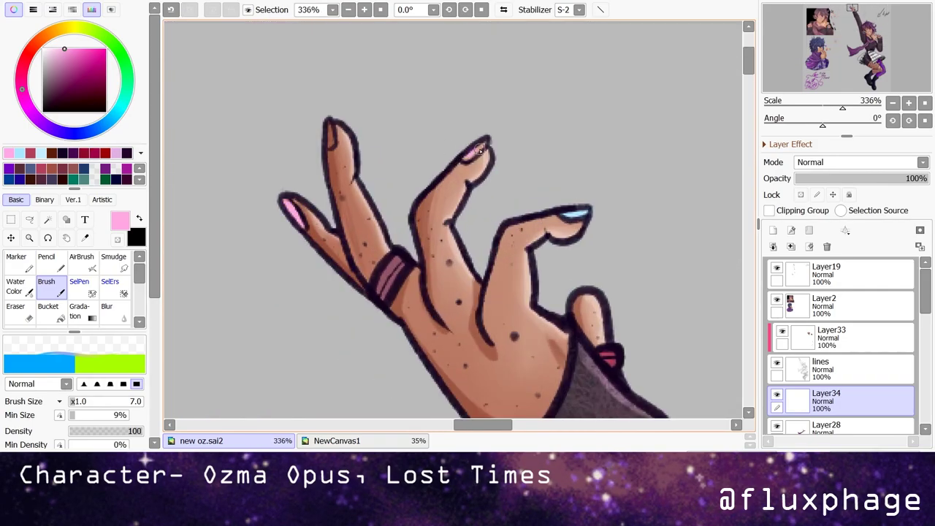
- Paint the middle fingernails white and the lowered hand's ring crimson with the Brush at size 7
alt+click(464, 155)
scroll(464, 156, down, 10)
scroll(628, 365, up, 10)
drag(652, 195, 631, 228)
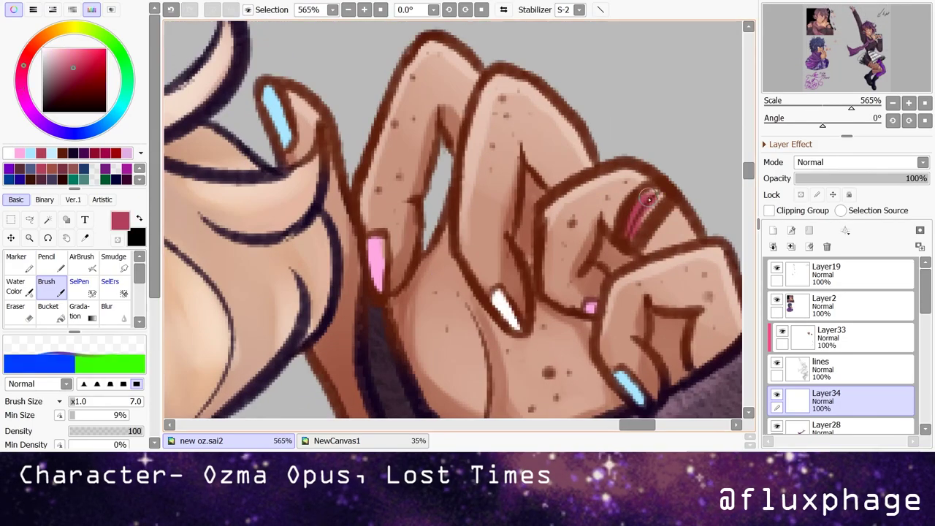
scroll(631, 229, down, 8)
- Recolour the hair outlines with a dark purple sampled from the hair, using the AirBrush at size 43 on Layer33
click(825, 271)
scroll(453, 219, down, 2)
scroll(453, 219, up, 2)
click(85, 238)
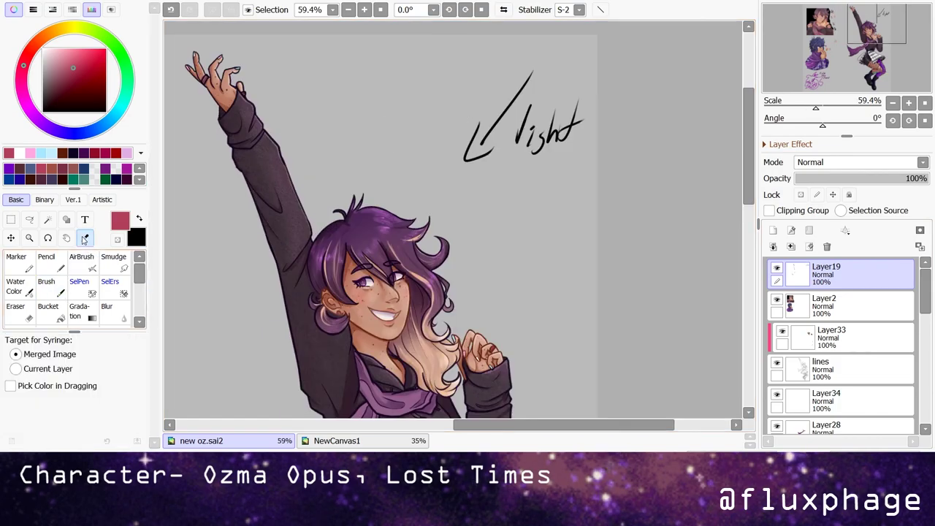
scroll(351, 252, up, 5)
click(453, 219)
click(81, 260)
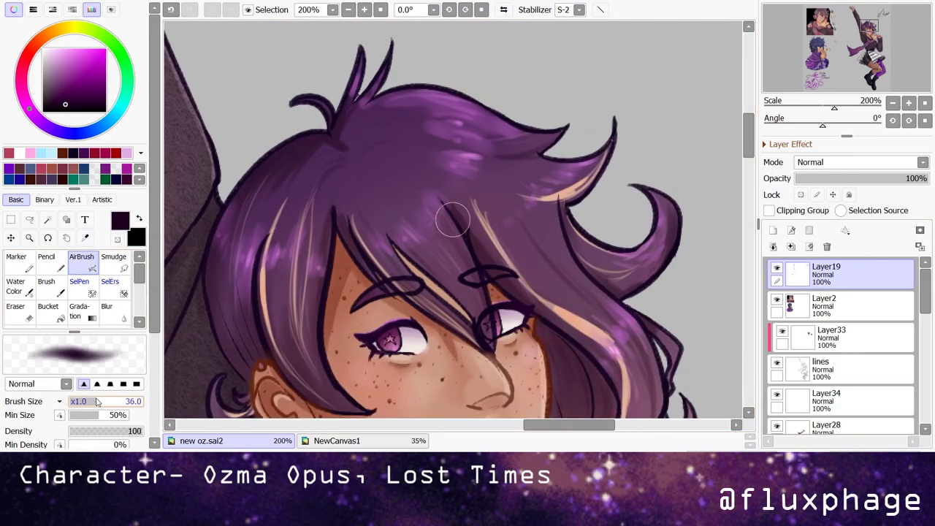
click(95, 401)
click(831, 336)
scroll(517, 376, down, 3)
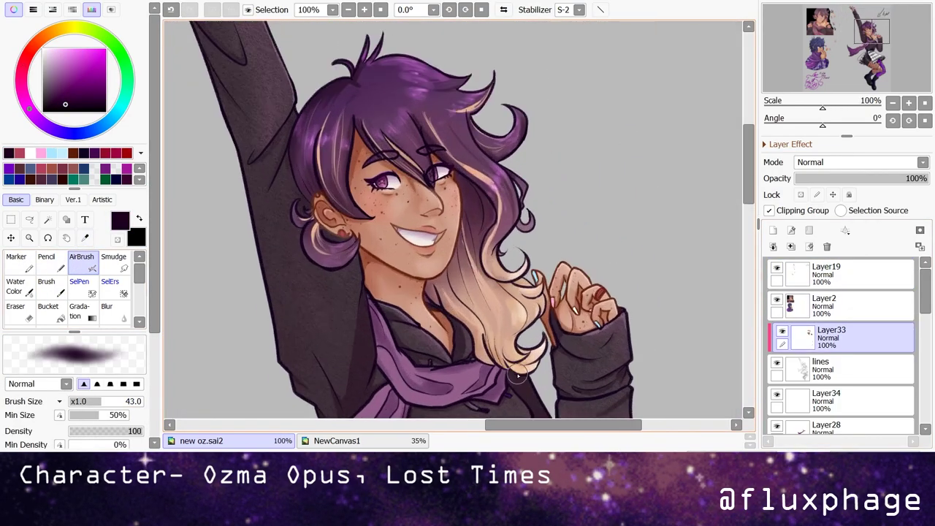
scroll(730, 202, up, 1)
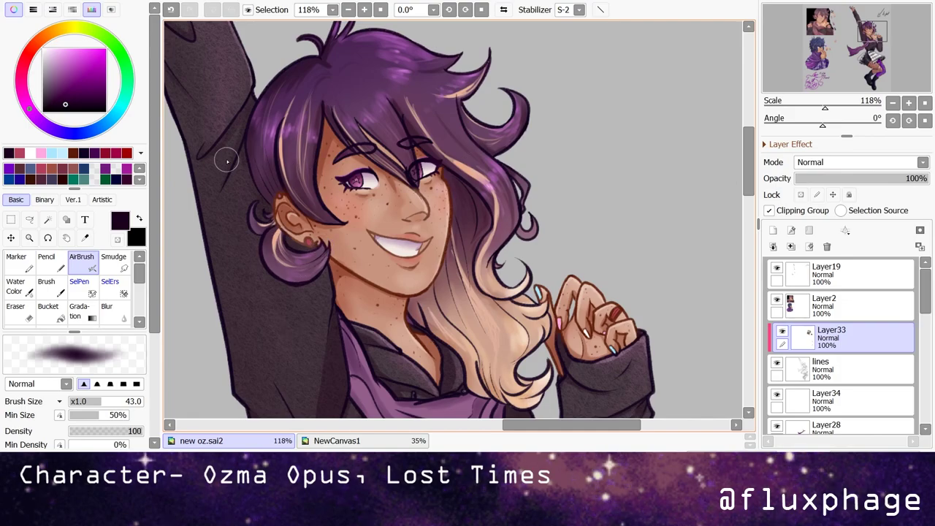
- Tint the outlines of the lower hair curls dark magenta with the AirBrush at size 43
scroll(228, 160, down, 5)
scroll(444, 279, up, 7)
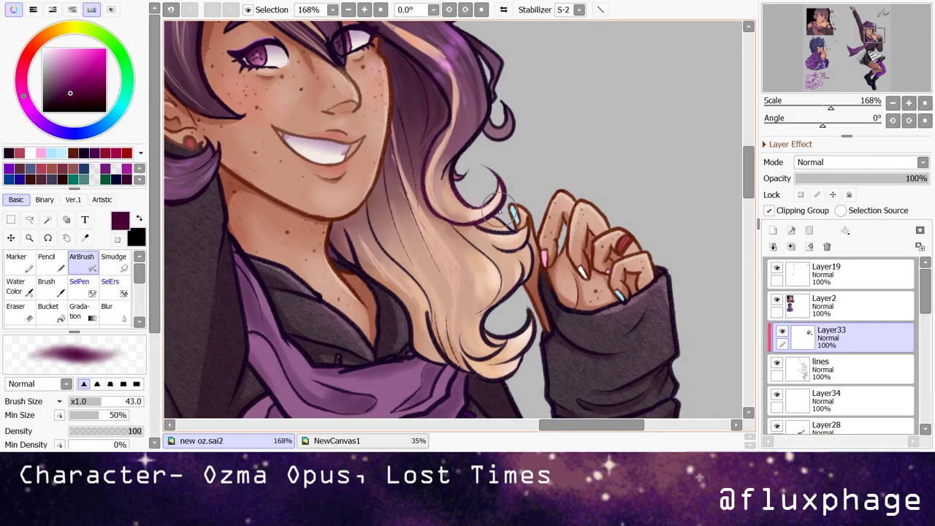
scroll(524, 322, down, 5)
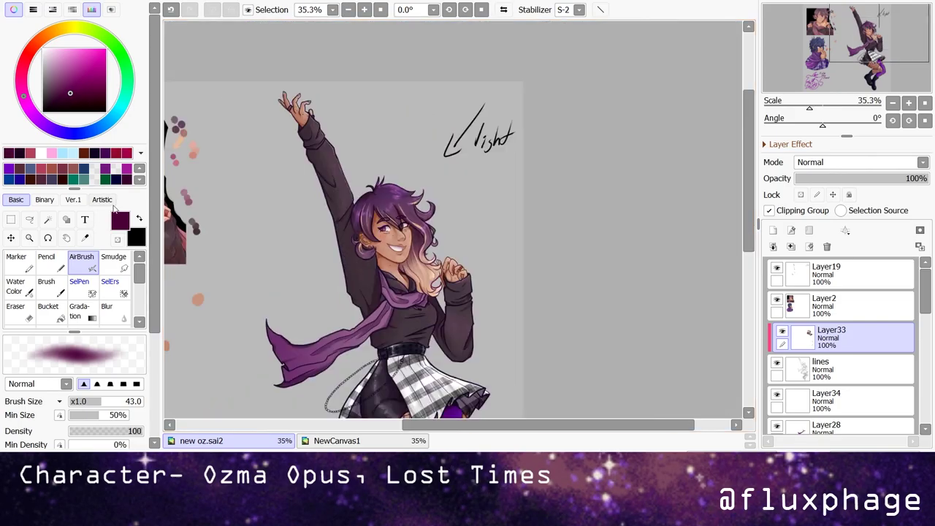
- Recolour the linework over the blond hair ends orange-brown and muted brown with the AirBrush at size 43
scroll(329, 189, up, 8)
alt+click(409, 307)
scroll(409, 307, down, 8)
scroll(530, 245, up, 7)
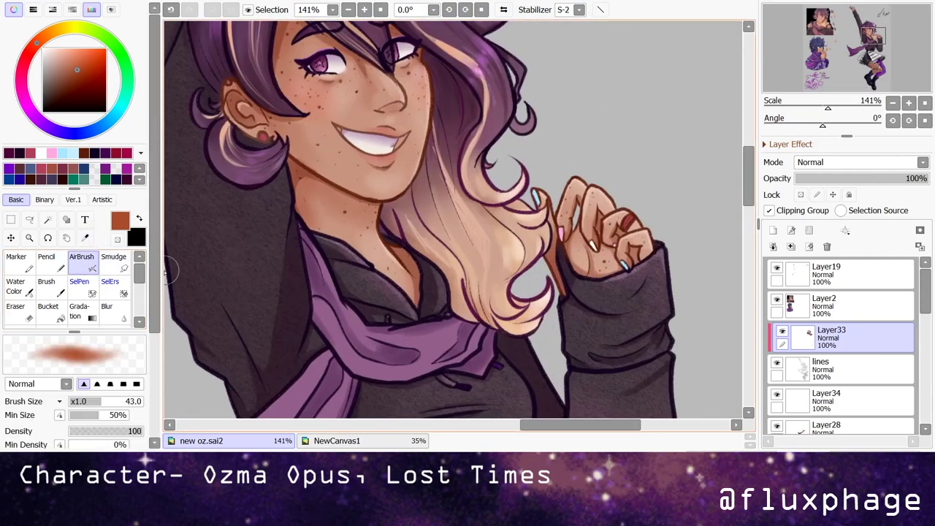
drag(462, 272, 526, 321)
alt+click(512, 207)
mouse_move(439, 278)
mouse_down()
mouse_move(550, 312)
mouse_move(460, 213)
mouse_up()
scroll(412, 272, down, 1)
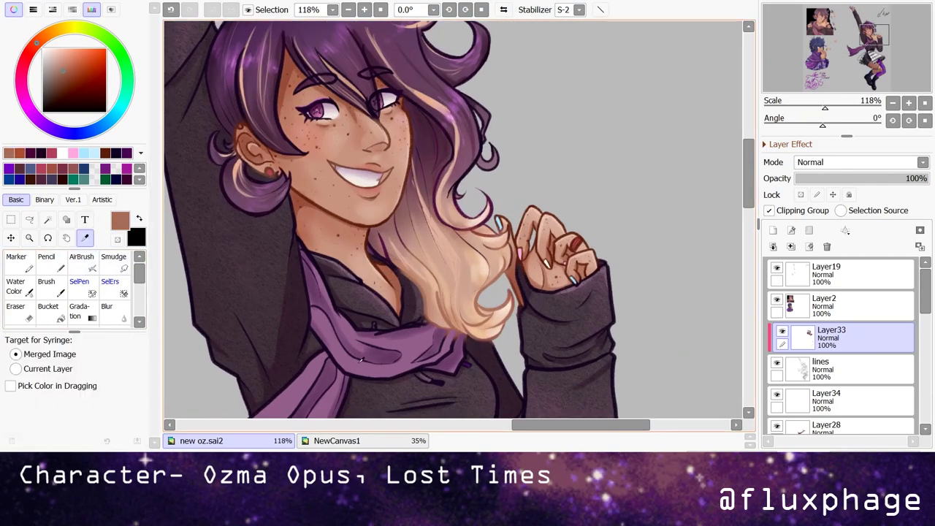
- Recolour the scarf's fold lines around the neck dark plum with the AirBrush at size 43
alt+click(288, 283)
alt+click(325, 328)
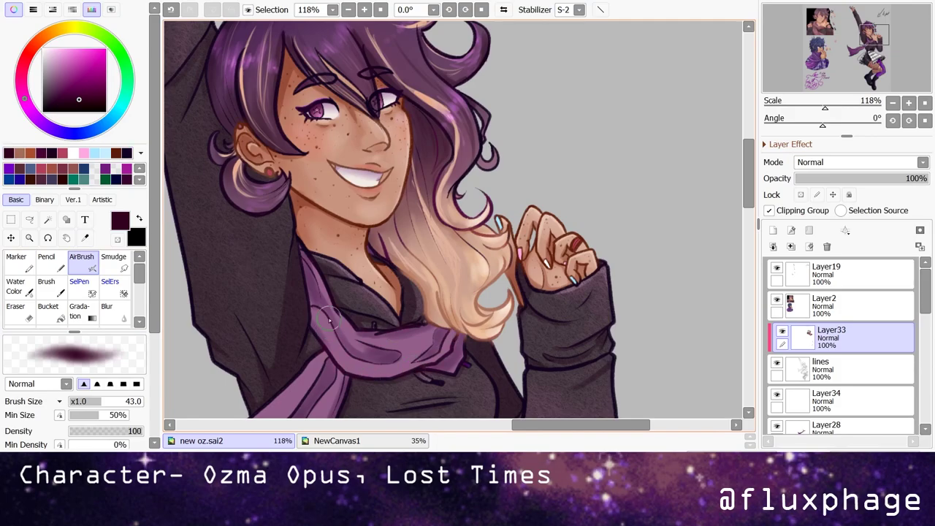
scroll(374, 373, down, 4)
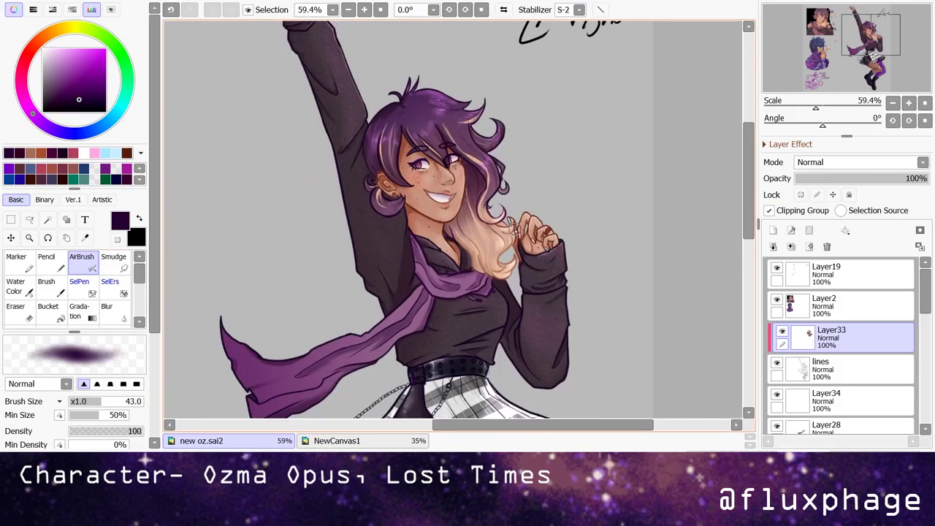
- Tint the linework of the scarf's trailing end dark purple with the AirBrush at size 100
scroll(365, 314, up, 2)
key(bracketright)
key(bracketright)
key(bracketright)
key(bracketright)
key(bracketright)
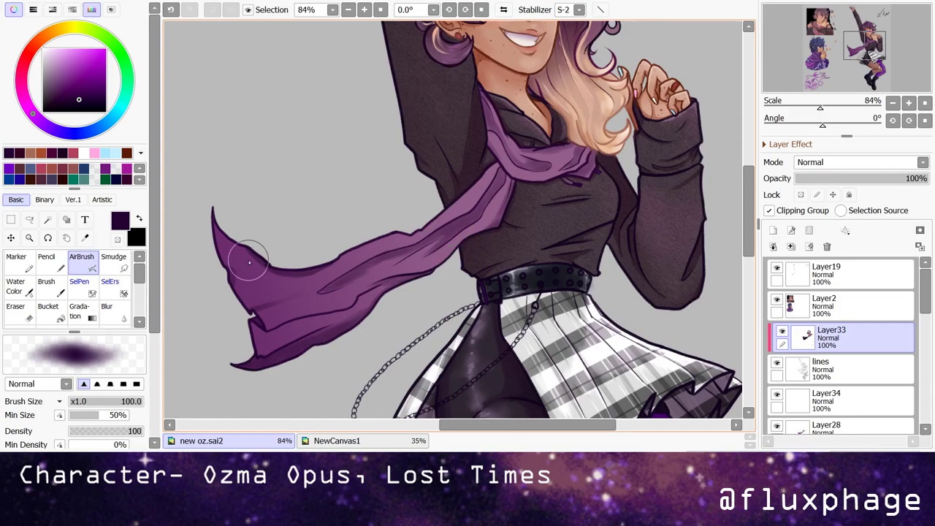
- Recolour the raised hand's outlines with a sampled dark reddish brown, using the AirBrush at size 100
scroll(263, 80, up, 1)
key(i)
scroll(296, 61, up, 10)
click(296, 61)
scroll(296, 62, down, 12)
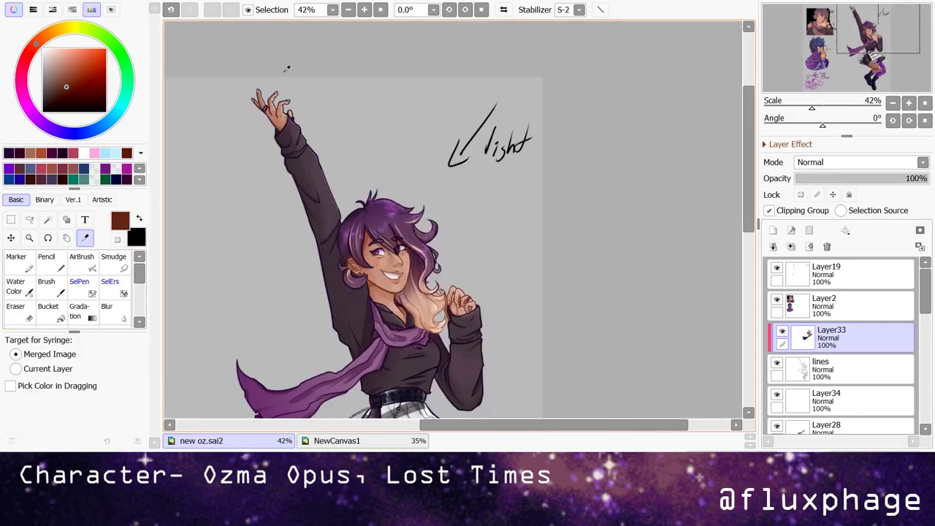
scroll(296, 61, up, 11)
key(v)
mouse_move(372, 281)
mouse_down()
mouse_move(428, 198)
mouse_move(397, 168)
mouse_up()
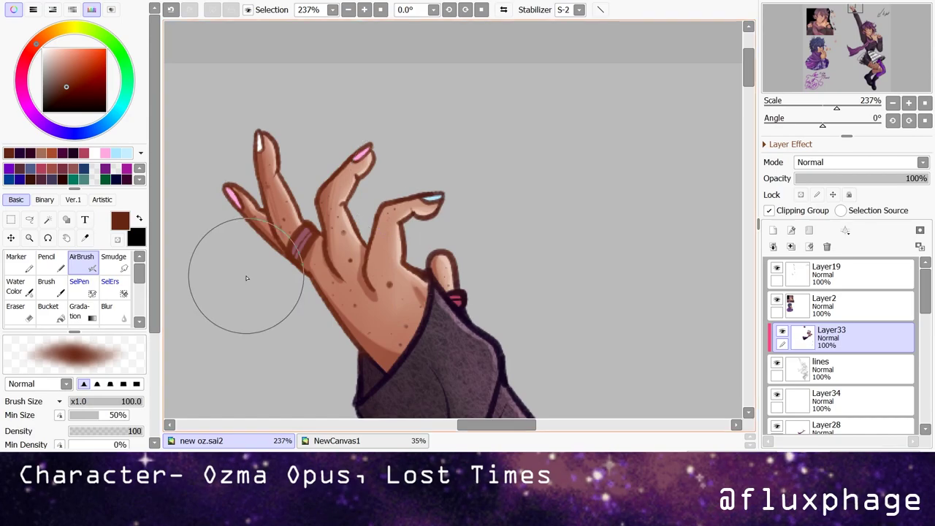
- Recolour the purple legging's outlines with a dark indigo sampled from the leg, using the AirBrush at size 100
scroll(278, 119, down, 5)
scroll(268, 243, up, 2)
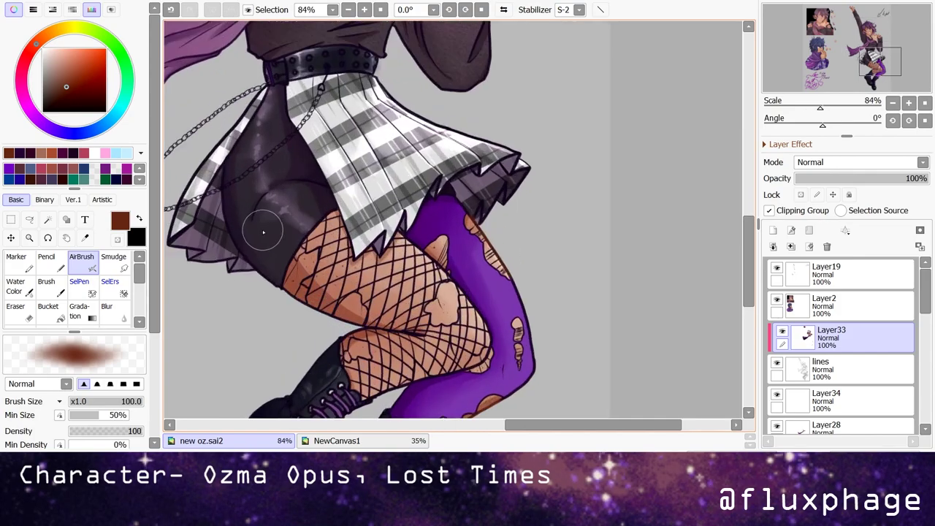
scroll(373, 234, down, 2)
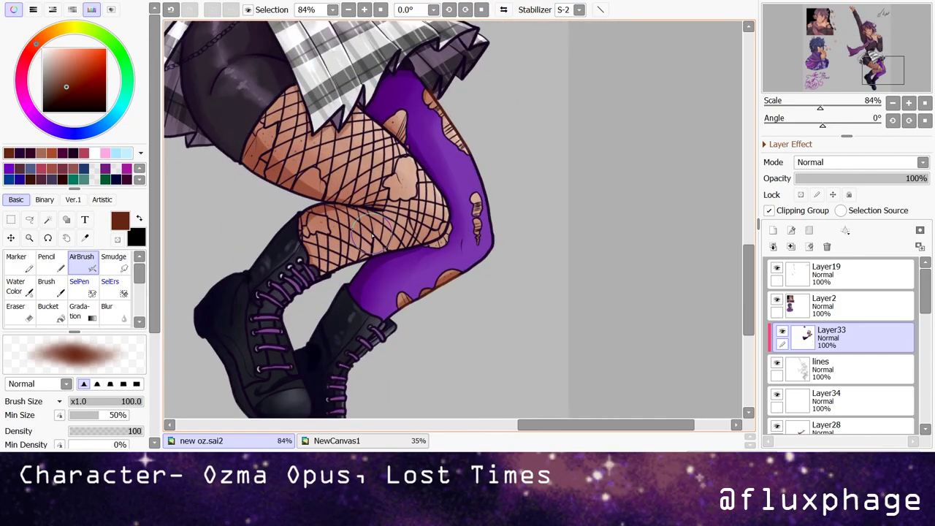
key(i)
scroll(372, 233, down, 4)
scroll(409, 182, up, 9)
click(424, 160)
scroll(438, 146, down, 4)
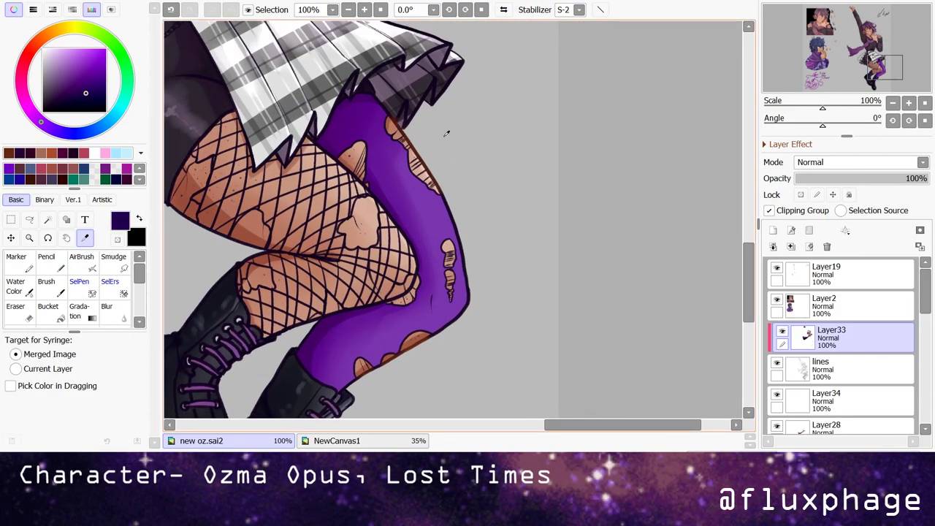
mouse_move(446, 134)
mouse_down()
mouse_move(438, 274)
mouse_move(357, 209)
mouse_move(449, 182)
mouse_up()
click(81, 256)
drag(409, 307, 350, 329)
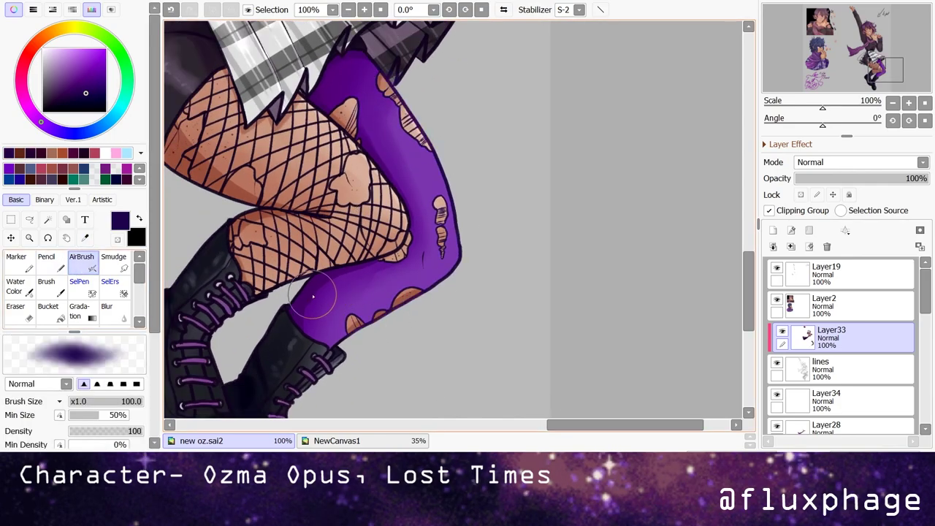
- Recolour the outlines of the black shorts under the skirt mid grey with the AirBrush at size 19
scroll(448, 239, down, 3)
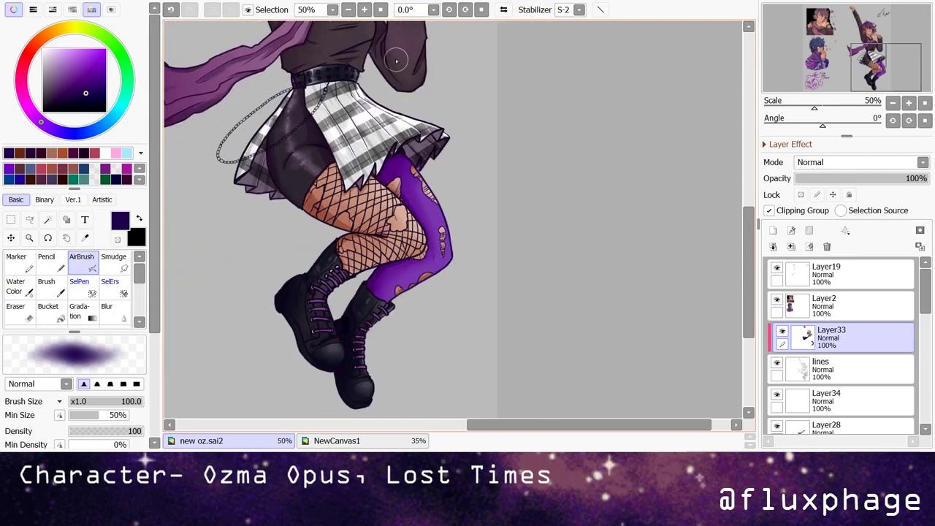
scroll(292, 245, up, 4)
alt+click(292, 245)
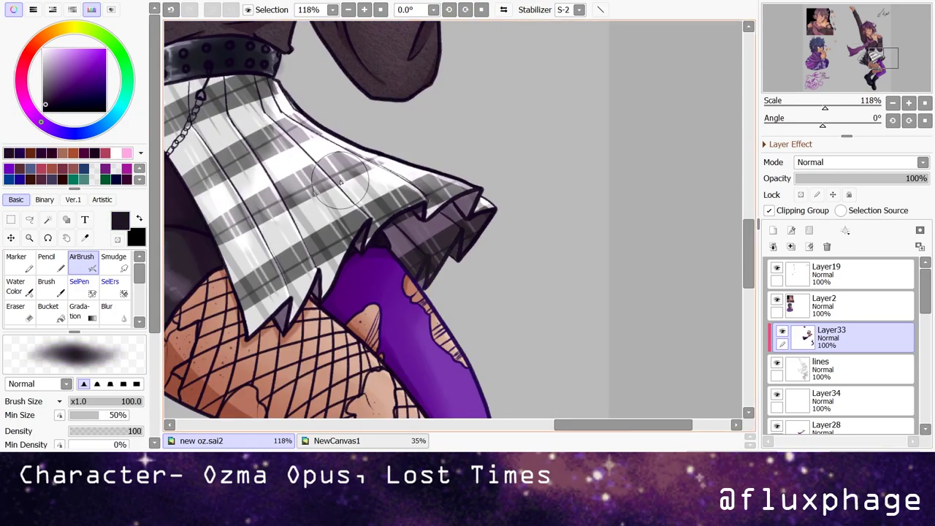
scroll(354, 254, down, 2)
scroll(353, 254, up, 3)
alt+click(353, 253)
drag(398, 241, 353, 254)
scroll(365, 312, up, 1)
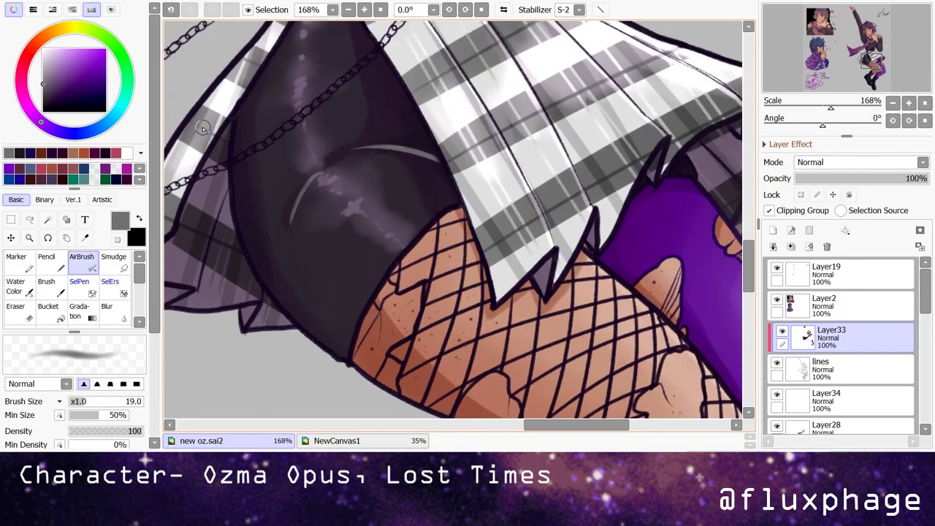
mouse_move(235, 218)
mouse_down()
mouse_move(281, 281)
mouse_move(300, 330)
mouse_up()
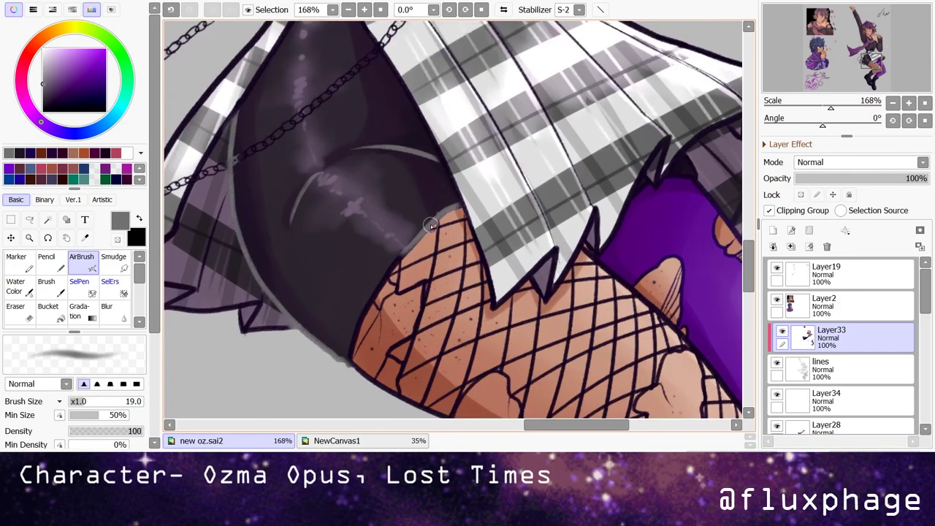
drag(345, 360, 431, 212)
- Tint the linework and lacing of both boots grey with the AirBrush at size 47
scroll(266, 130, down, 5)
scroll(314, 292, up, 3)
mouse_move(234, 197)
mouse_down()
mouse_move(244, 309)
mouse_move(316, 323)
mouse_move(351, 343)
mouse_move(307, 292)
mouse_move(350, 110)
mouse_move(336, 200)
mouse_move(387, 350)
mouse_move(404, 178)
mouse_move(438, 149)
mouse_move(376, 153)
mouse_up()
scroll(336, 200, down, 1)
scroll(470, 269, up, 3)
alt+click(376, 153)
mouse_move(329, 66)
mouse_down()
mouse_move(292, 146)
mouse_move(272, 157)
mouse_move(438, 154)
mouse_move(396, 126)
mouse_up()
scroll(371, 285, down, 3)
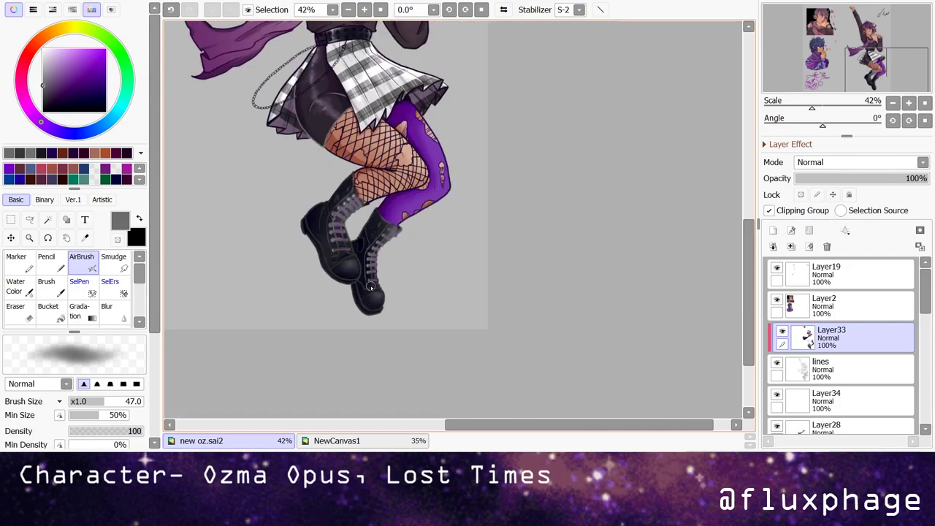
- Recolour the chain hanging from the belt light grey with the AirBrush at size 18, and erase the spill over the skirt's edge
scroll(453, 217, up, 2)
key(bracketleft)
key(bracketleft)
key(bracketleft)
key(bracketleft)
key(bracketleft)
key(bracketleft)
key(bracketleft)
key(bracketleft)
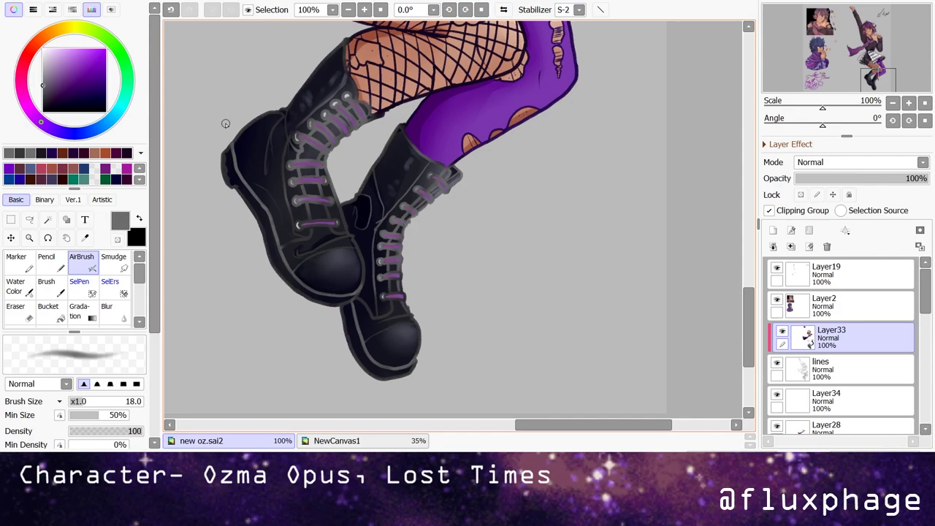
scroll(225, 124, down, 3)
scroll(255, 191, up, 5)
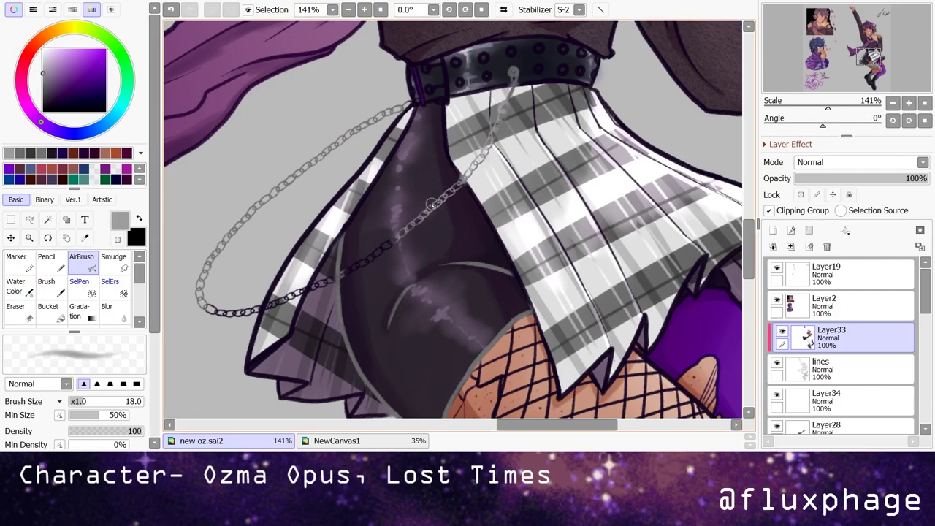
scroll(387, 233, up, 1)
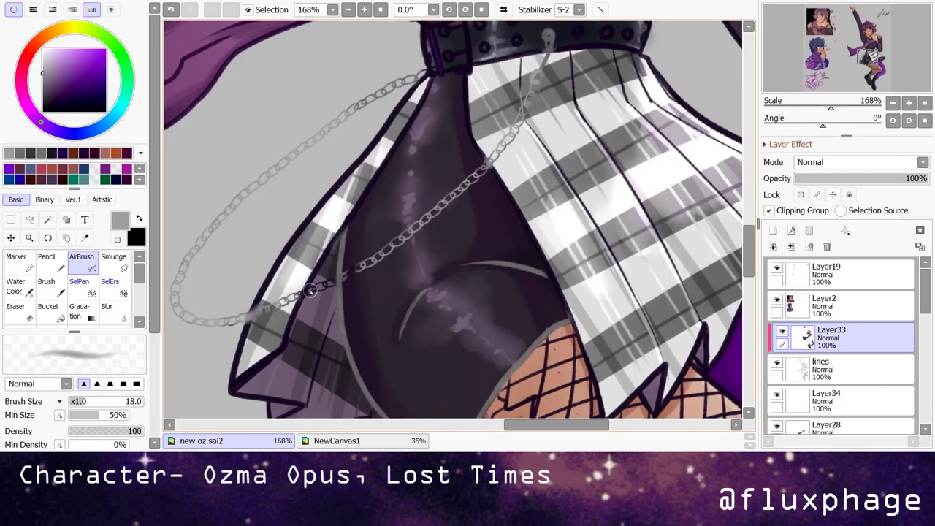
key(e)
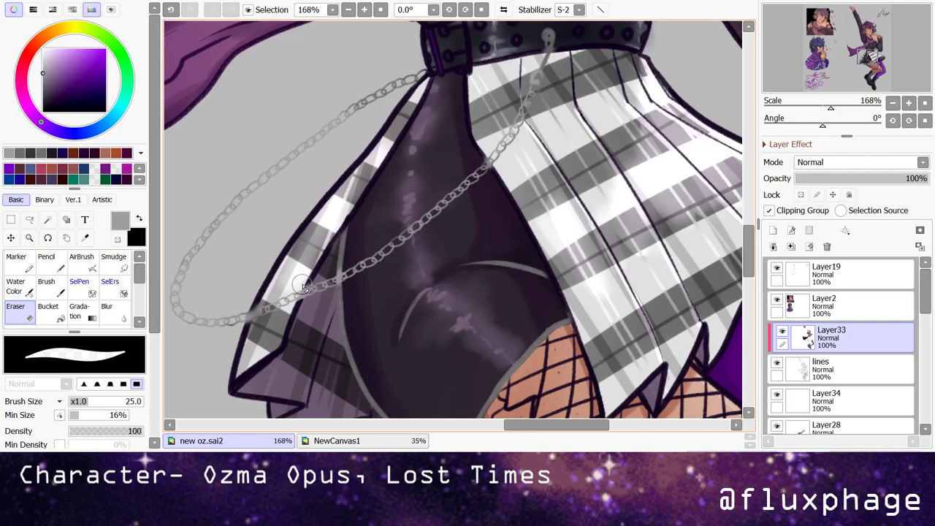
- Recolour the belt's edges, buckle and eyelets a lighter grey with the AirBrush at size 24
click(70, 267)
scroll(337, 233, up, 1)
key(bracketright)
mouse_move(375, 202)
mouse_down()
mouse_move(344, 169)
mouse_move(436, 147)
mouse_move(399, 142)
mouse_move(467, 130)
mouse_move(515, 154)
mouse_move(521, 196)
mouse_move(544, 191)
mouse_move(363, 203)
mouse_up()
drag(275, 194, 284, 214)
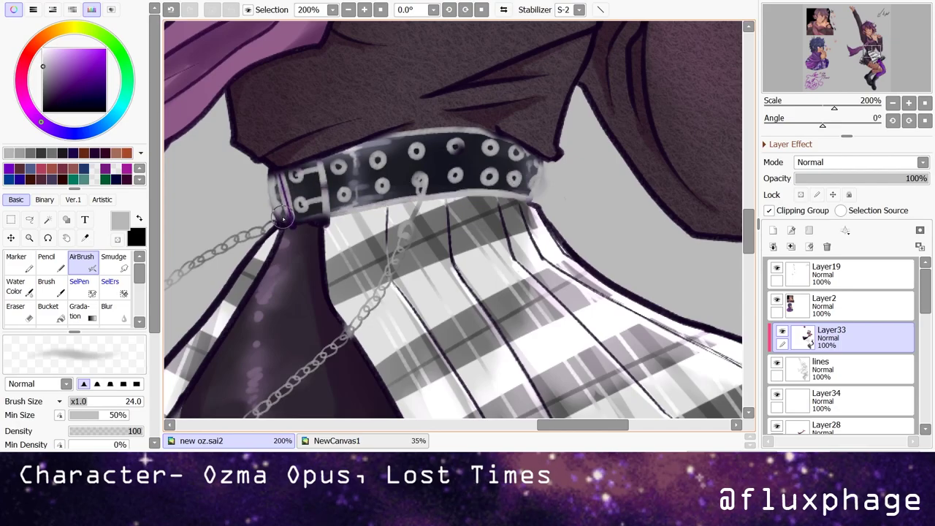
- Erase the grey tint from the narrow strip beside the belt buckle with the Eraser at size 15
key(e)
scroll(279, 158, up, 3)
scroll(666, 112, down, 1)
key(a)
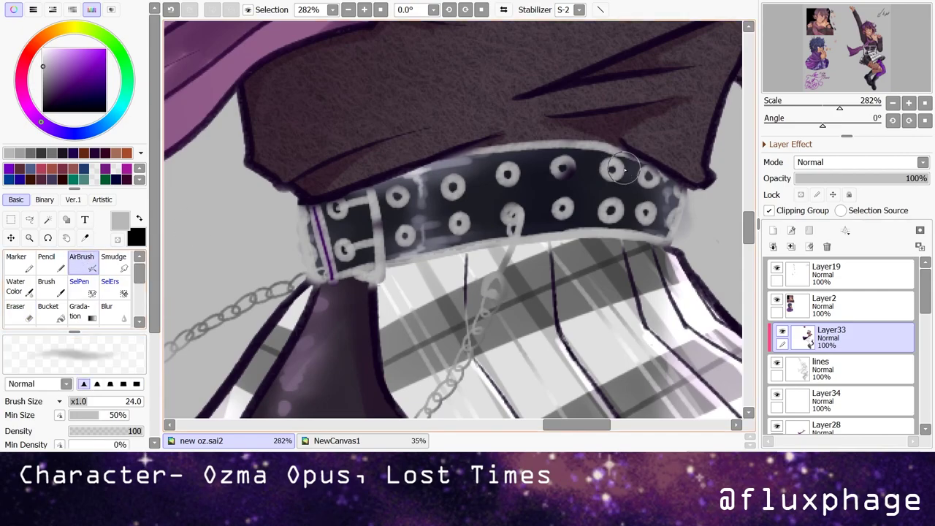
key(e)
drag(325, 282, 317, 223)
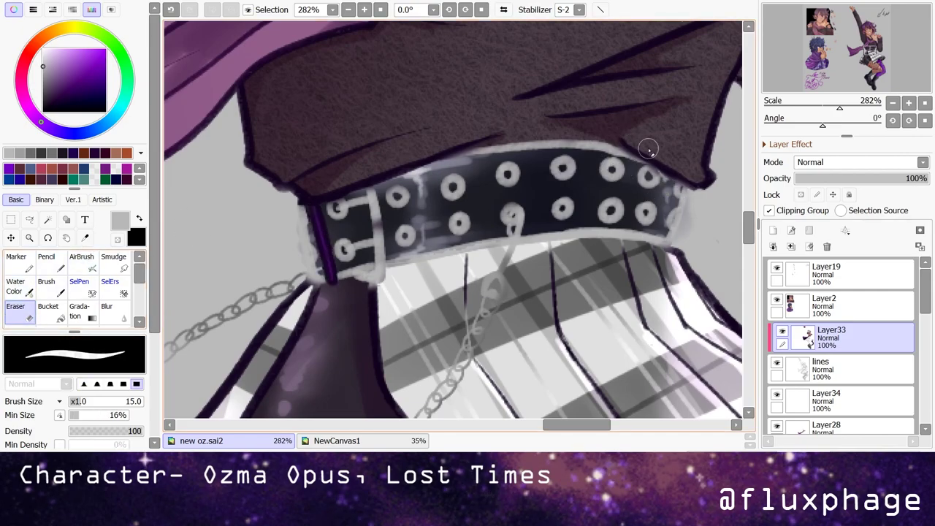
key(a)
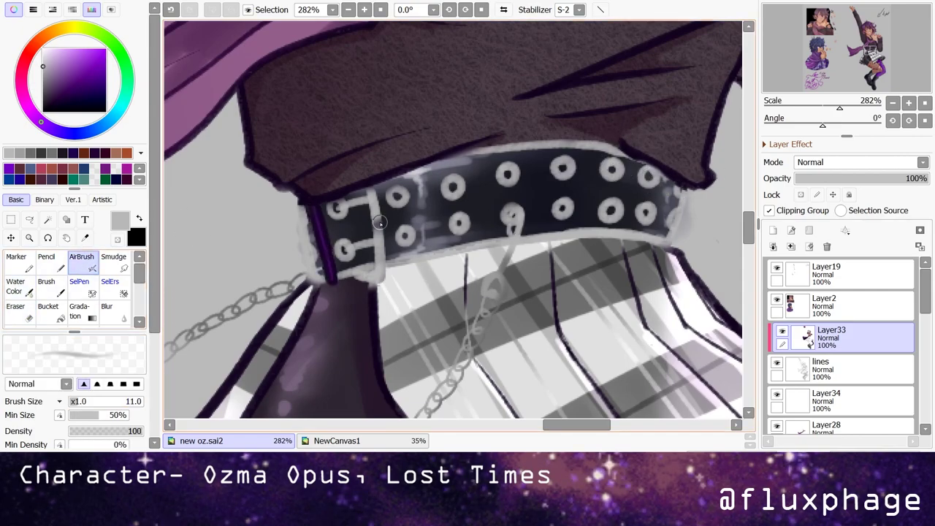
- Crop the canvas to a rectangular selection around the jumping figure, cutting off the reference drawings
scroll(517, 208, down, 12)
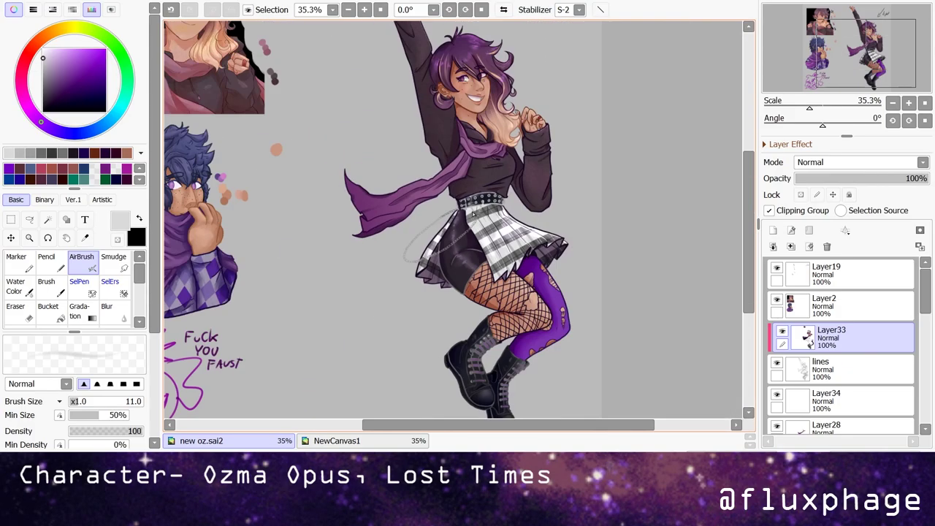
scroll(438, 110, down, 1)
scroll(320, 180, up, 10)
scroll(320, 180, down, 10)
scroll(350, 341, up, 3)
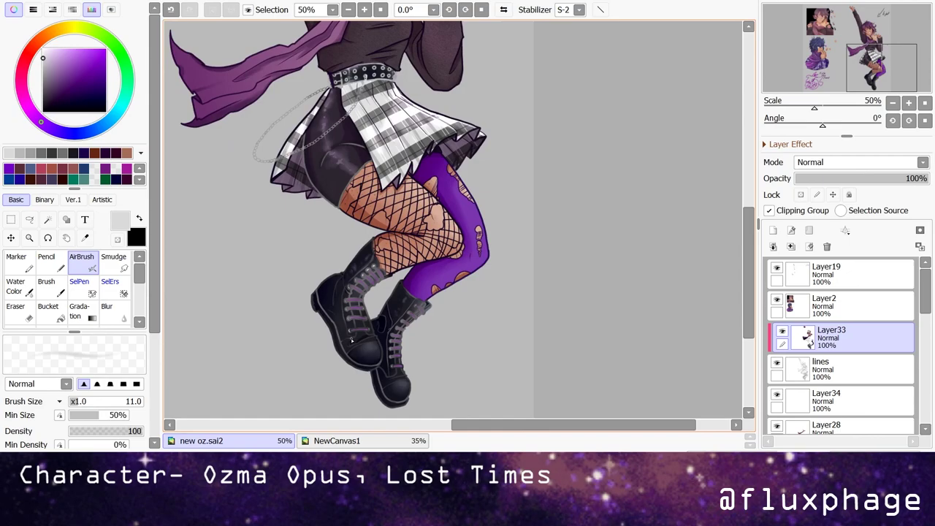
scroll(427, 265, down, 2)
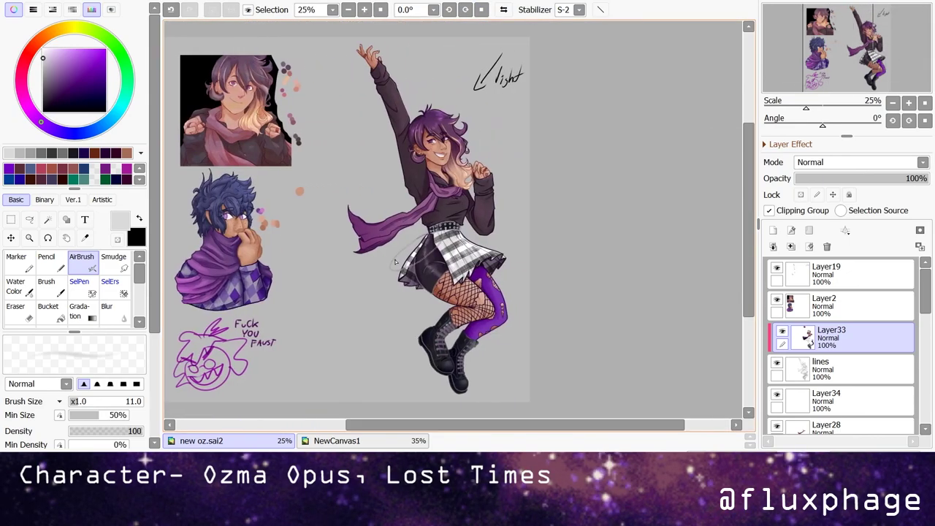
click(11, 219)
scroll(439, 219, down, 1)
drag(347, 81, 541, 406)
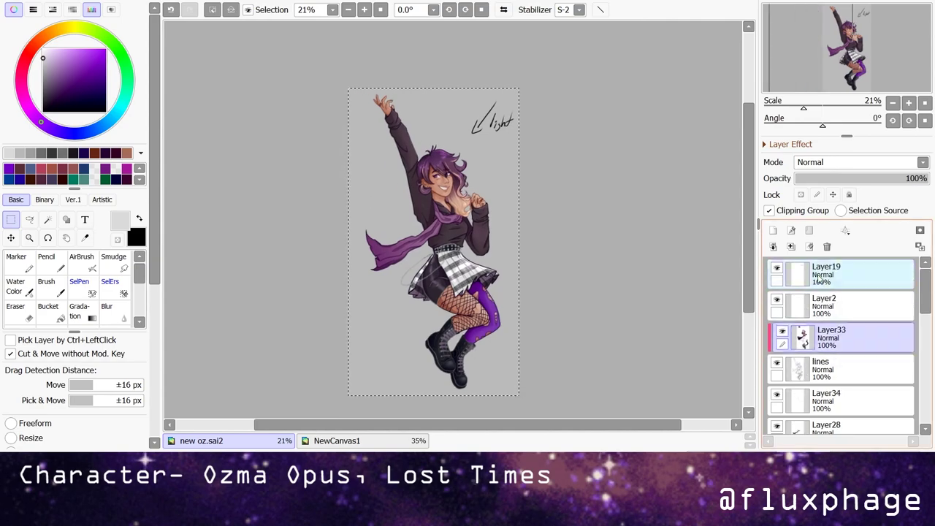
- Group all layers into one folder and add a new layer beneath the folder
scroll(484, 157, up, 3)
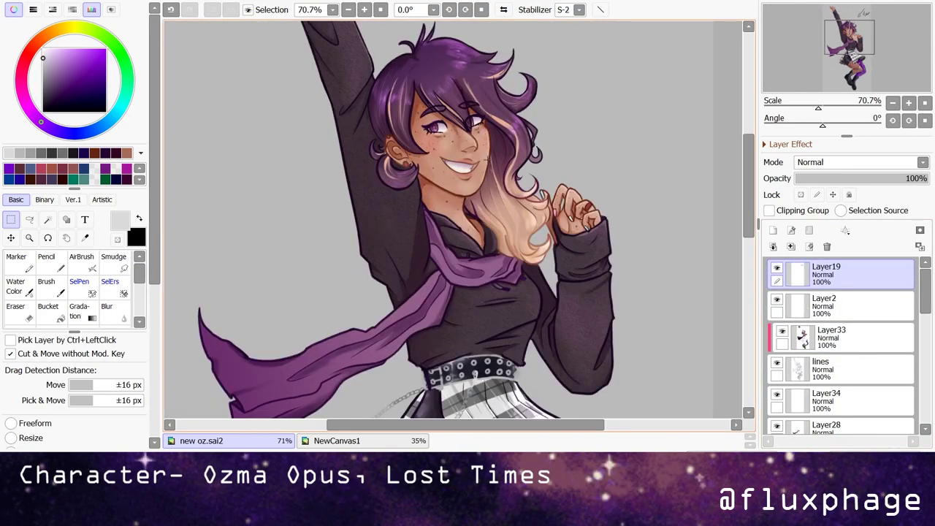
scroll(482, 155, down, 3)
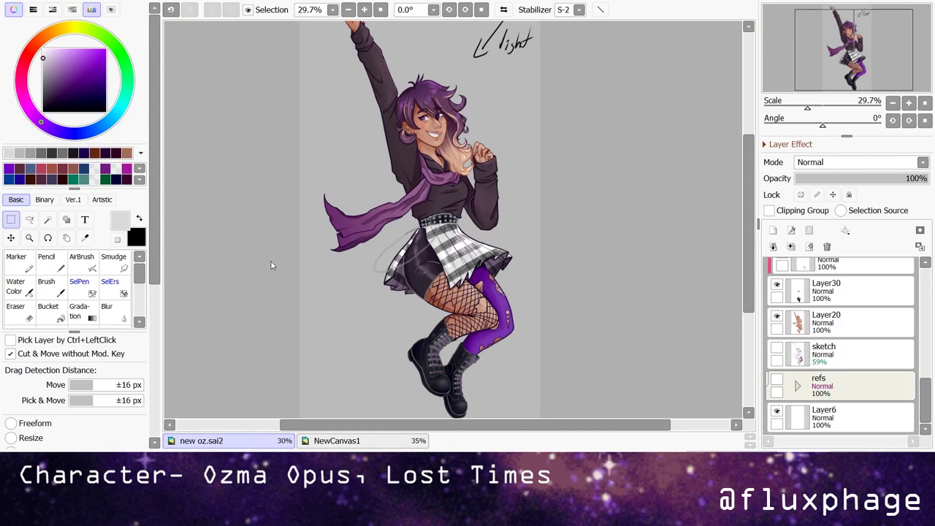
scroll(439, 219, down, 2)
scroll(512, 255, up, 2)
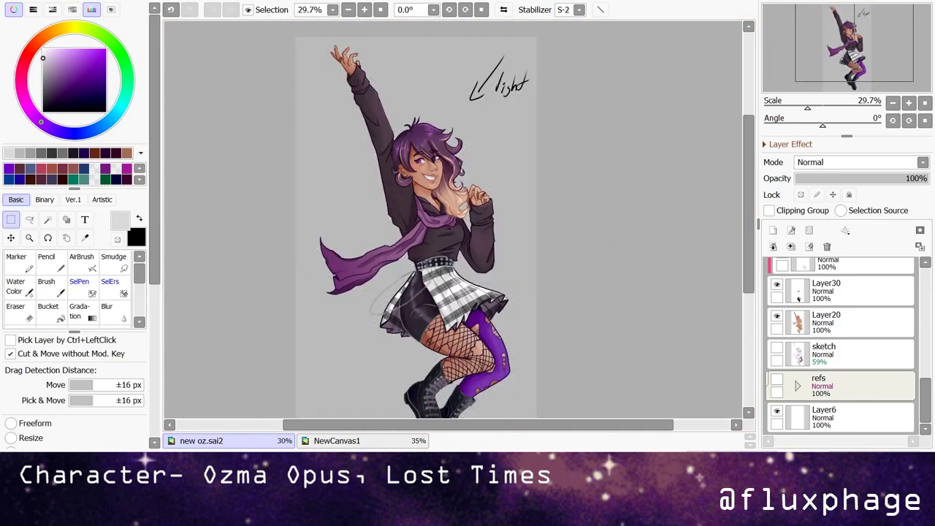
click(845, 416)
shift+click(840, 270)
click(809, 230)
click(772, 230)
drag(840, 271, 840, 307)
click(14, 286)
scroll(80, 329, down, 5)
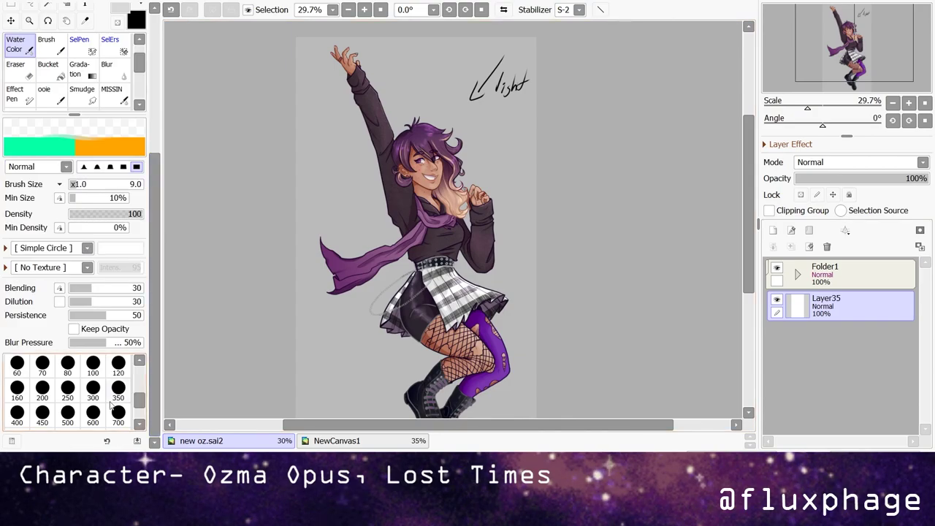
scroll(41, 83, up, 5)
drag(334, 125, 344, 282)
key(ctrl+z)
key(bracketleft)
key(bracketleft)
key(bracketleft)
key(bracketleft)
key(bracketleft)
key(bracketleft)
key(ctrl+z)
- Select the background around the figure from the lines layer with the Magic Wand, and paint the chain loop into the selection with SelPen
scroll(409, 219, down, 2)
key(w)
click(484, 355)
scroll(484, 354, up, 6)
key(s)
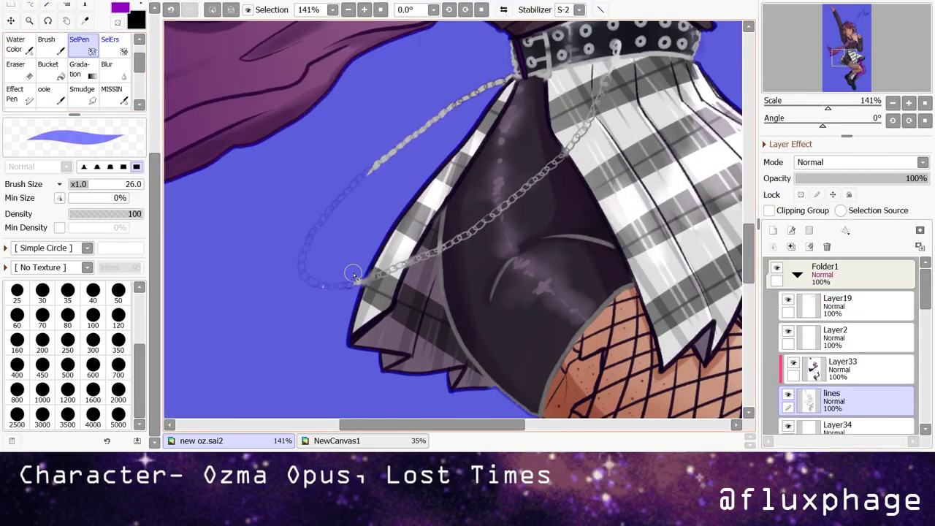
- Add the enclosed background gaps in the hair to the selection and pull the selection back from the figure's outline
scroll(418, 207, down, 4)
key(w)
scroll(418, 207, up, 4)
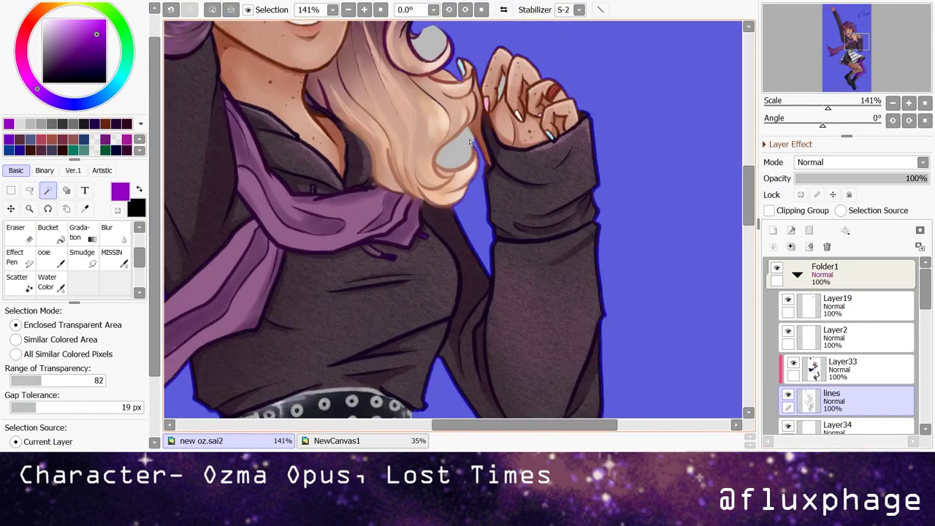
scroll(473, 374, down, 6)
scroll(380, 44, down, 1)
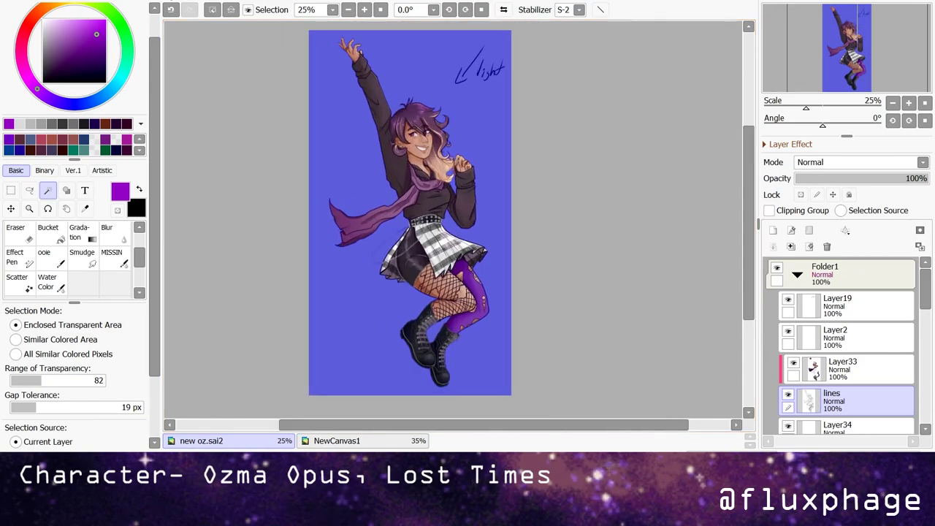
scroll(380, 44, up, 6)
click(439, 205)
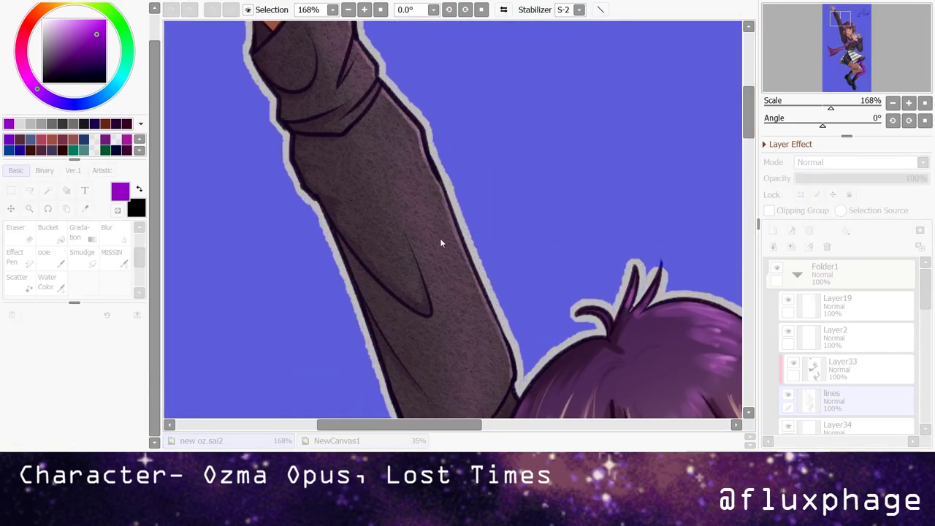
scroll(439, 228, down, 6)
scroll(438, 219, up, 9)
scroll(439, 219, down, 7)
- Create a white border around the figure on the layer beneath the folder, clearing the selected background area, and deselect
scroll(810, 311, down, 3)
click(811, 307)
scroll(438, 219, down, 1)
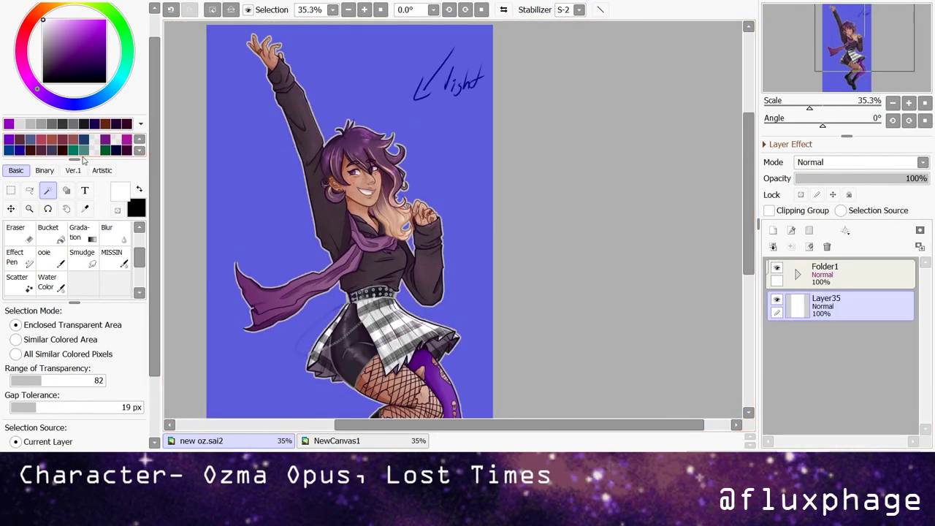
key(b)
key(Delete)
scroll(203, 32, down, 2)
key(ctrl+d)
- Paint a white border along both sides of the hanging chain with the ooie brush, up to size 25
scroll(438, 175, down, 1)
scroll(438, 175, up, 6)
key(n)
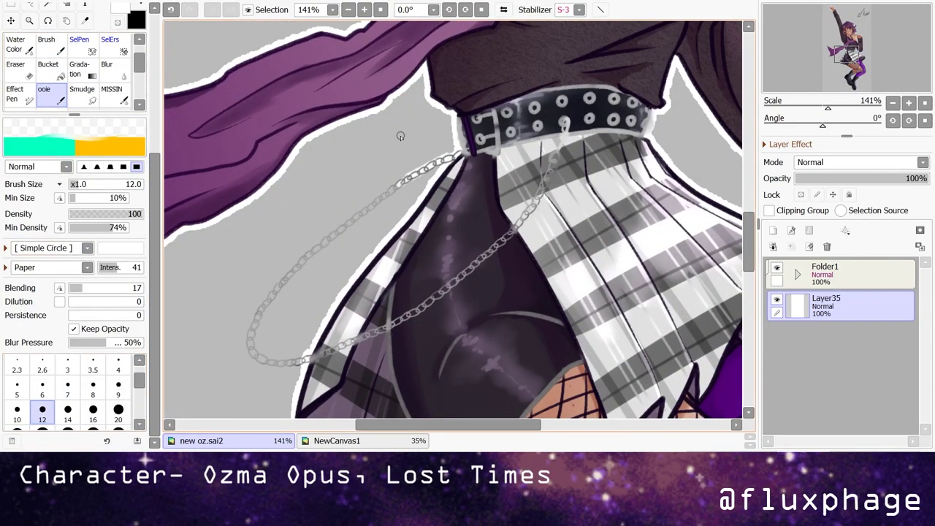
scroll(403, 132, up, 1)
key(])
mouse_move(515, 86)
mouse_down()
mouse_move(407, 154)
mouse_move(281, 268)
mouse_move(262, 295)
mouse_move(273, 376)
mouse_move(262, 371)
mouse_move(248, 314)
mouse_up()
key(])
key(])
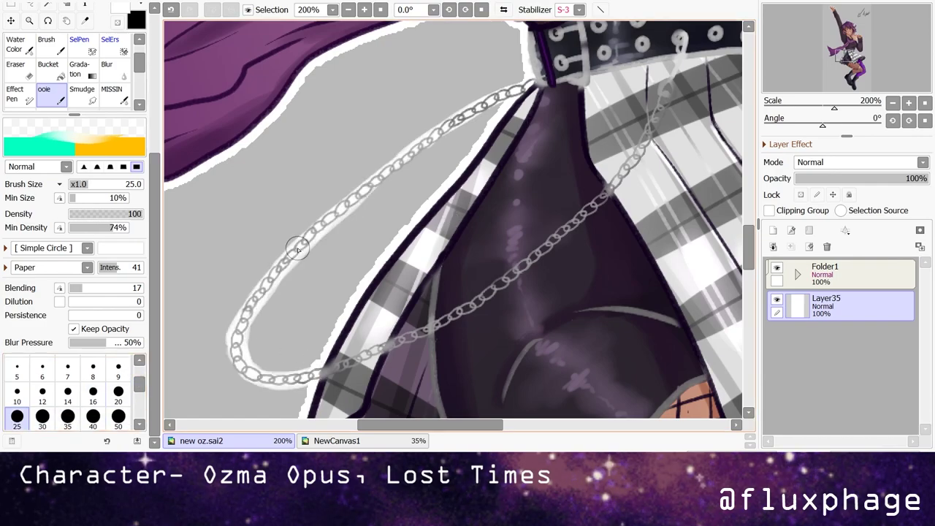
mouse_move(273, 270)
mouse_down()
mouse_move(406, 150)
mouse_move(523, 82)
mouse_up()
- Clean up the chain's white border with the Eraser at size 15 and the ooie brush at size 8
key(e)
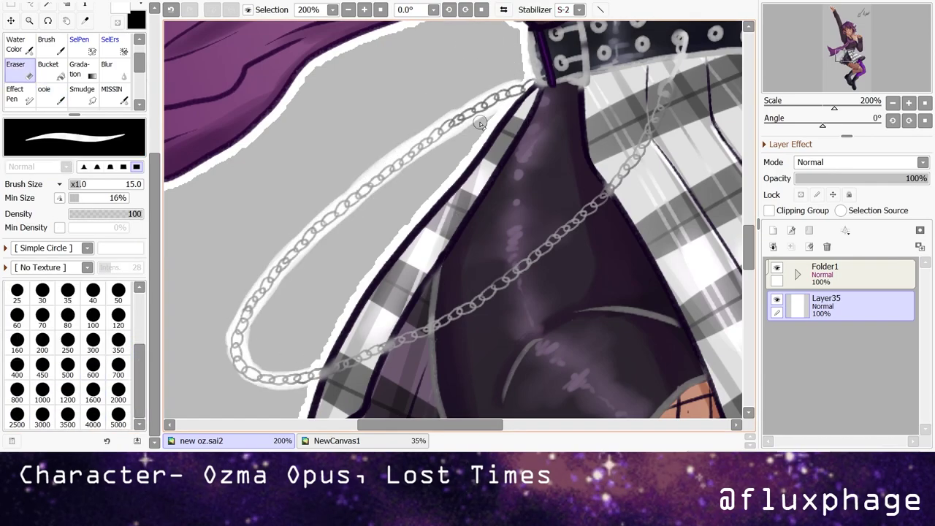
key(b)
scroll(424, 181, down, 3)
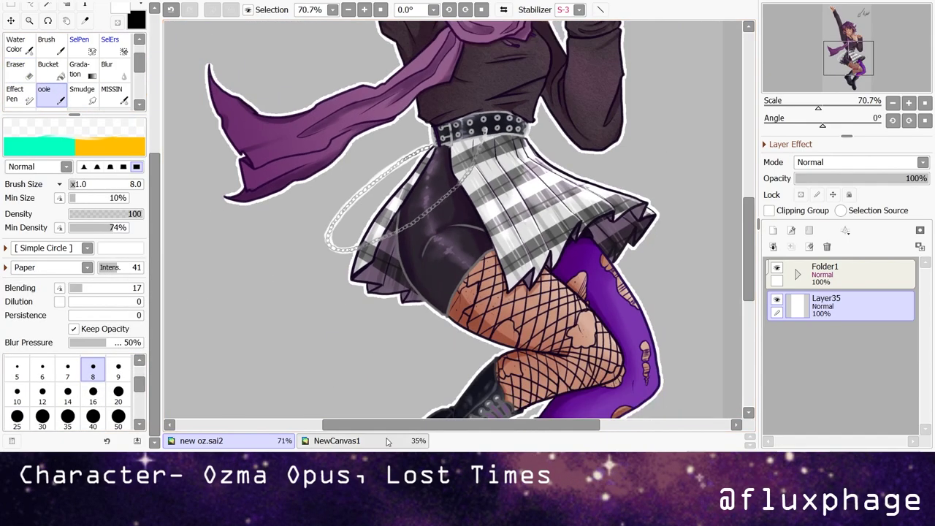
scroll(453, 219, down, 6)
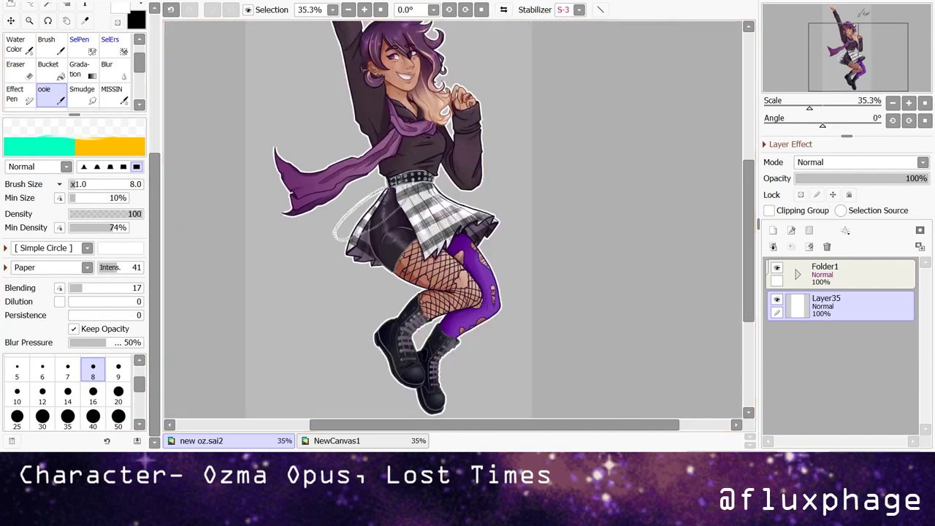
- Erase the stray scribble beside the raised arm on Layer19 with the Eraser at size 600, and return to Layer35
scroll(446, 110, up, 5)
key(e)
drag(442, 87, 438, 80)
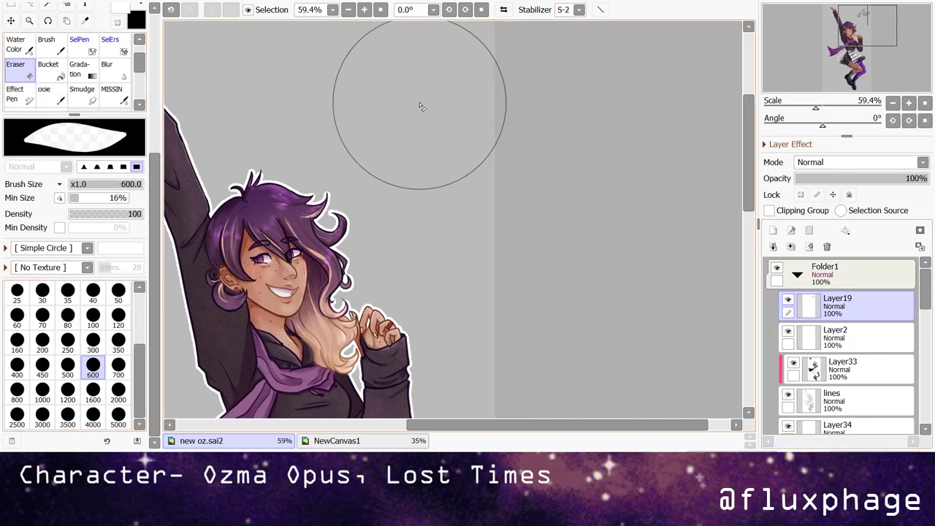
click(797, 274)
click(840, 306)
- Paint a large purple zigzag behind the figure on a new layer beneath the white border with the Water Color brush at size 250
scroll(438, 219, down, 3)
scroll(50, 323, up, 5)
click(14, 311)
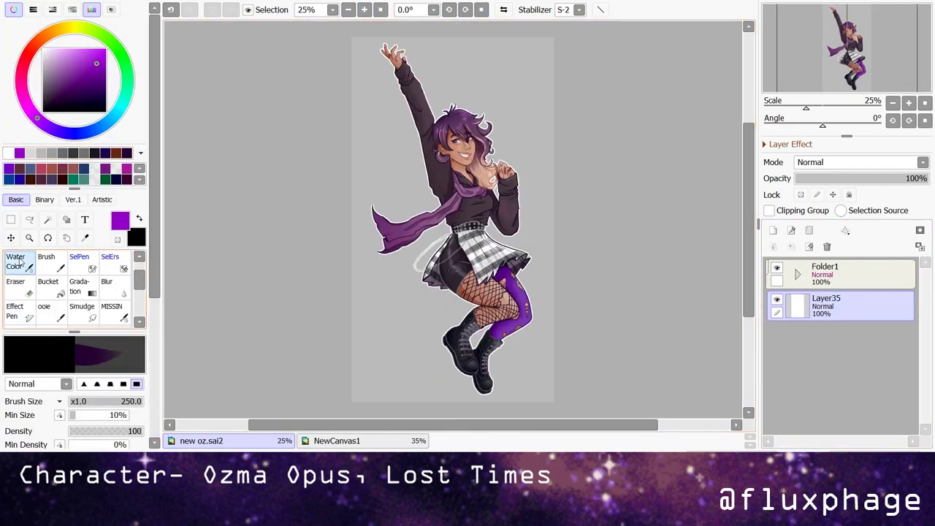
click(15, 261)
mouse_move(409, 76)
mouse_down()
mouse_move(420, 302)
mouse_move(503, 374)
mouse_up()
click(797, 275)
click(792, 303)
click(797, 274)
key(ctrl+z)
click(839, 337)
mouse_move(377, 87)
mouse_down()
mouse_move(372, 168)
mouse_move(520, 397)
mouse_up()
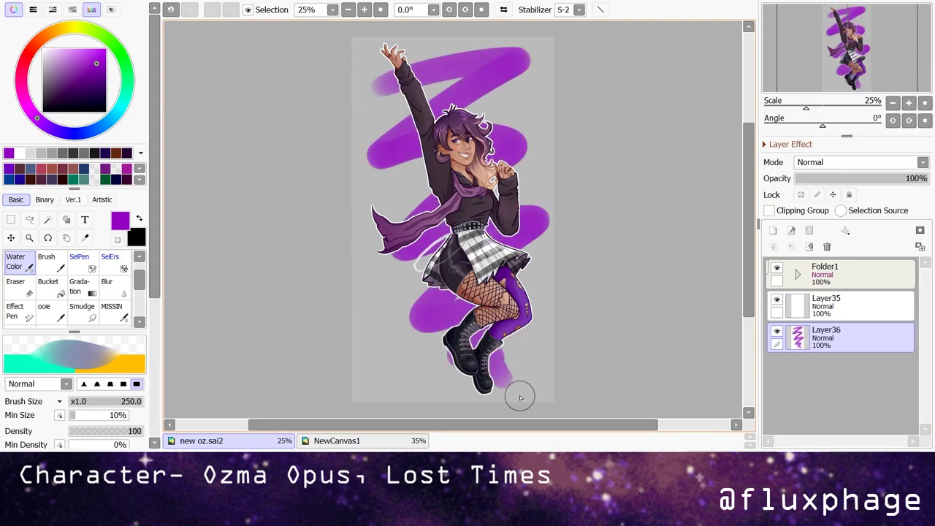
- Select the figure with its border on Layer35, paint the border solid white with the Water Color brush up to size 2000, and deselect
click(840, 306)
scroll(553, 250, up, 5)
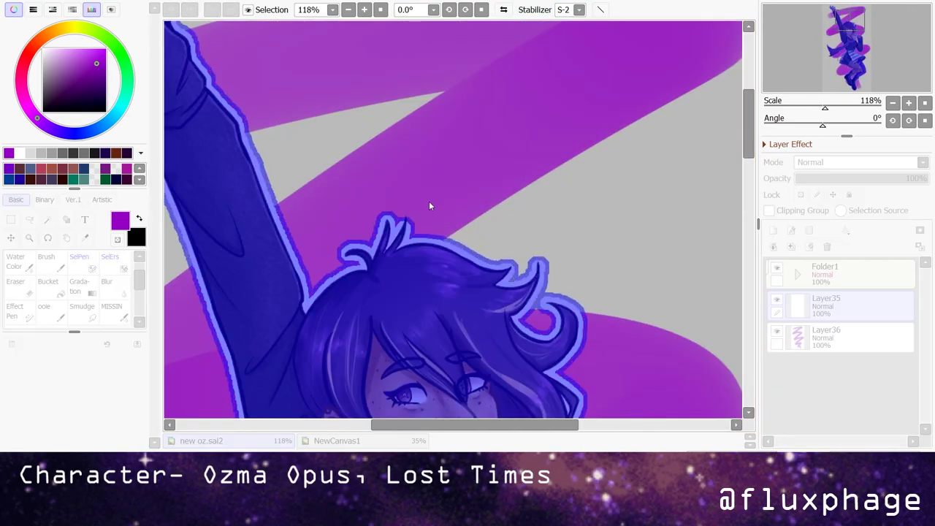
scroll(429, 201, down, 5)
scroll(349, 88, up, 5)
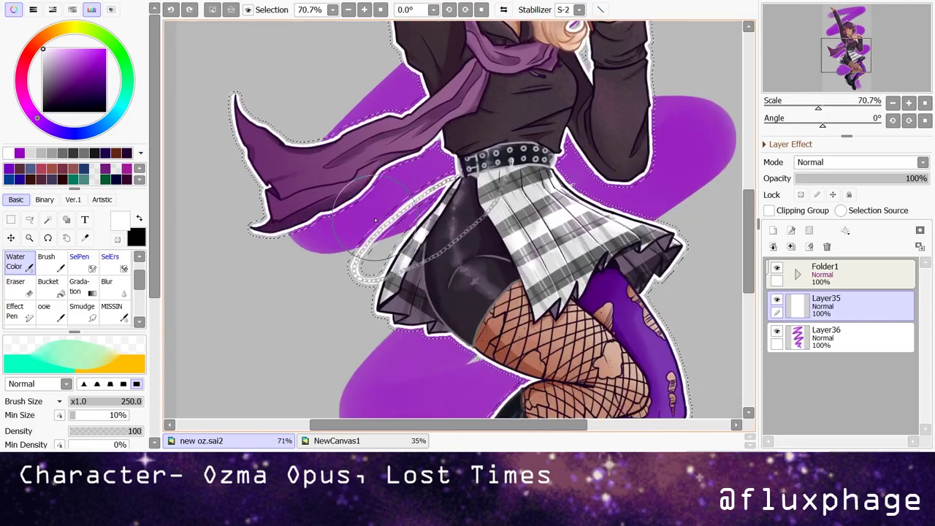
scroll(377, 208, down, 3)
scroll(377, 208, up, 4)
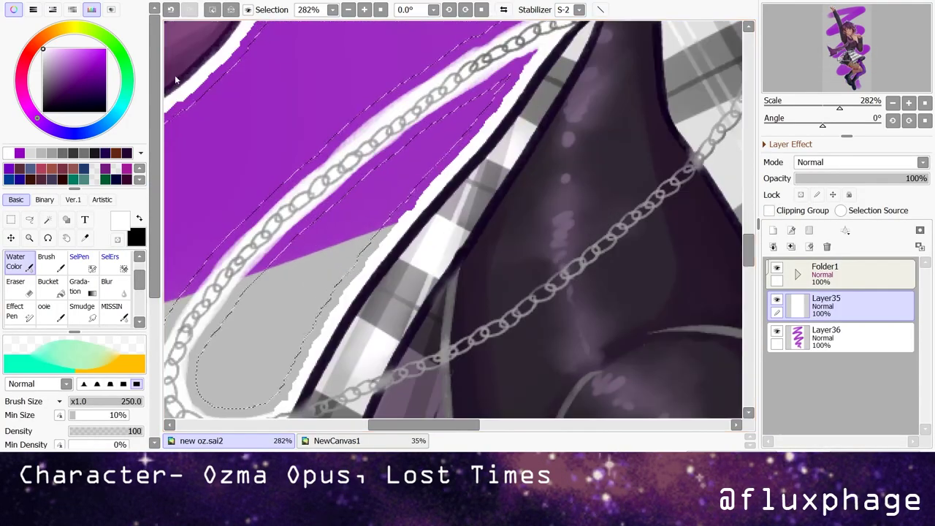
scroll(404, 323, down, 5)
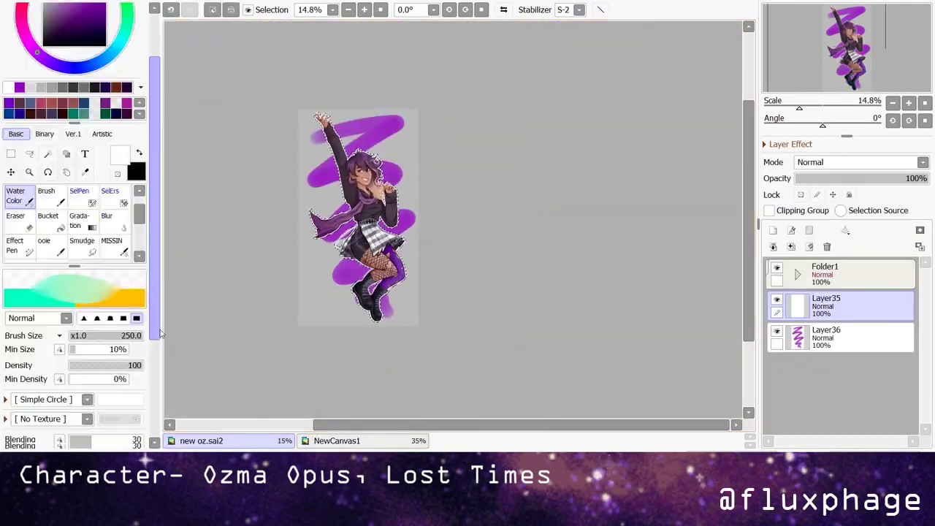
scroll(451, 217, up, 1)
scroll(339, 115, up, 4)
scroll(349, 171, down, 4)
scroll(334, 115, up, 1)
scroll(492, 194, left, 2)
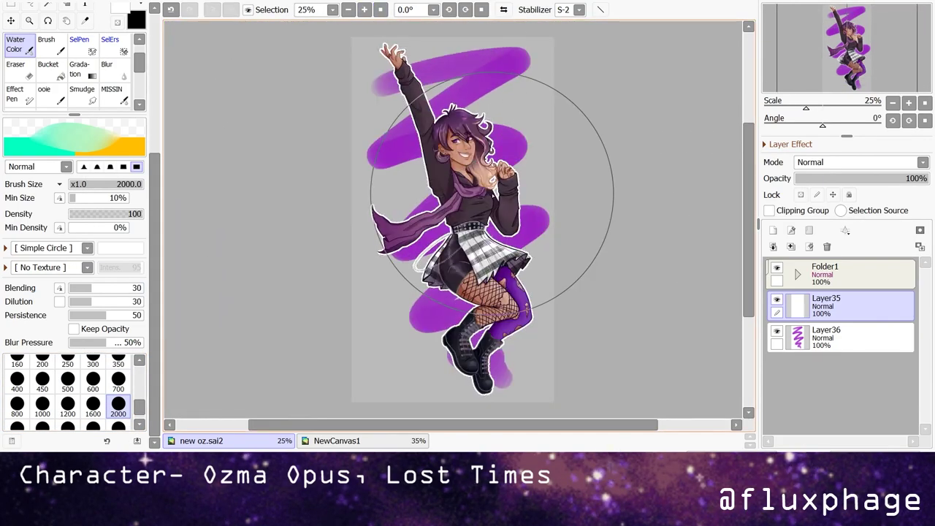
- Inspect the white border around the figure and switch the canvas background to a transparency checkerboard
scroll(336, 168, up, 8)
scroll(327, 164, down, 3)
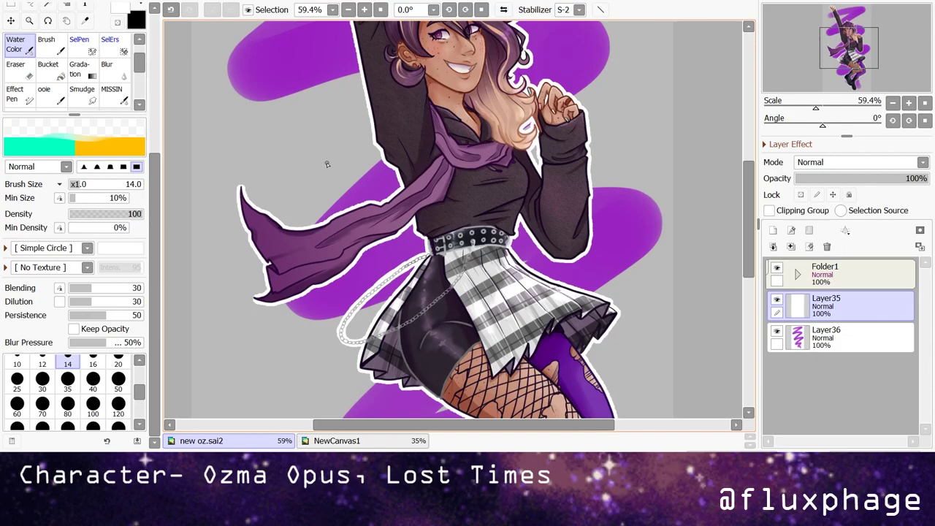
scroll(327, 164, down, 5)
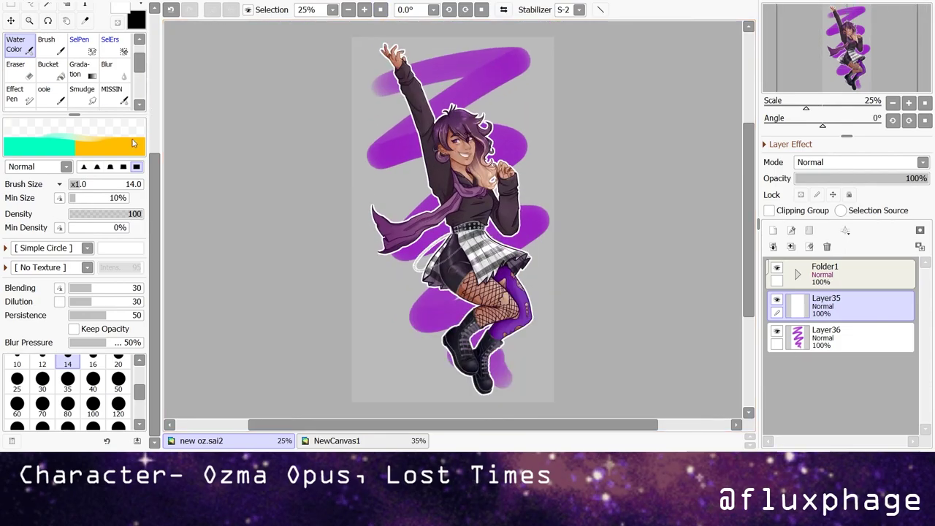
scroll(370, 276, up, 4)
scroll(370, 275, down, 2)
scroll(388, 168, up, 6)
scroll(388, 169, down, 6)
scroll(453, 219, up, 10)
scroll(453, 219, up, 2)
- Tint the outlines of the two ear studs purple and dark red on the clipped Layer33 with the Brush at size 11
key(b)
click(387, 100)
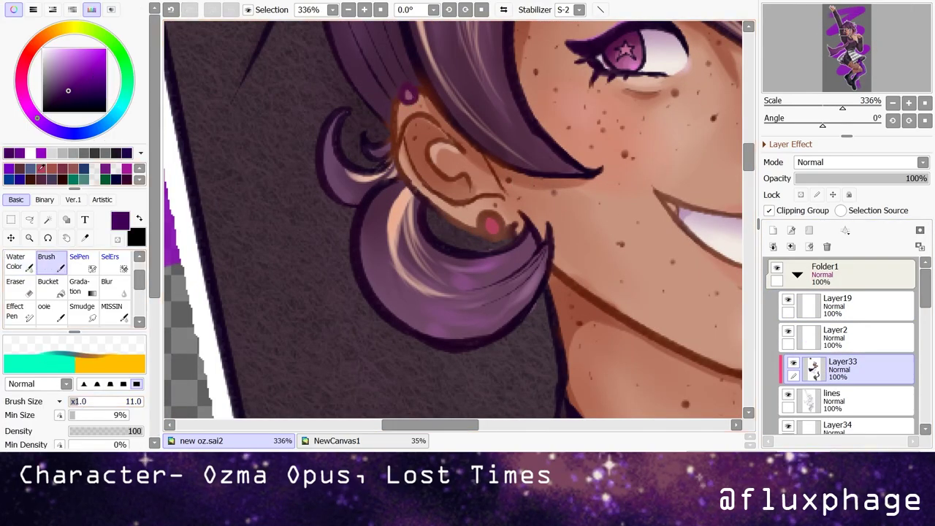
click(491, 225)
scroll(329, 174, down, 2)
scroll(330, 174, up, 2)
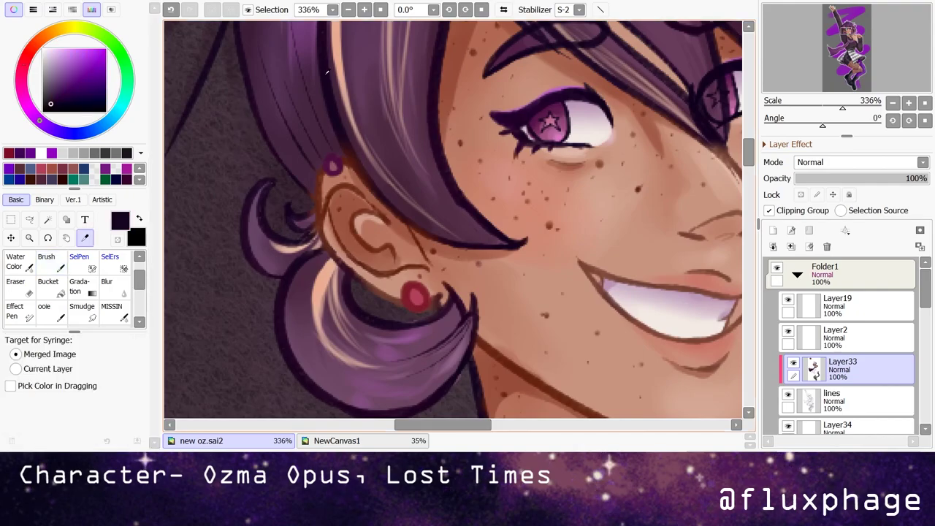
alt+click(376, 183)
key(v)
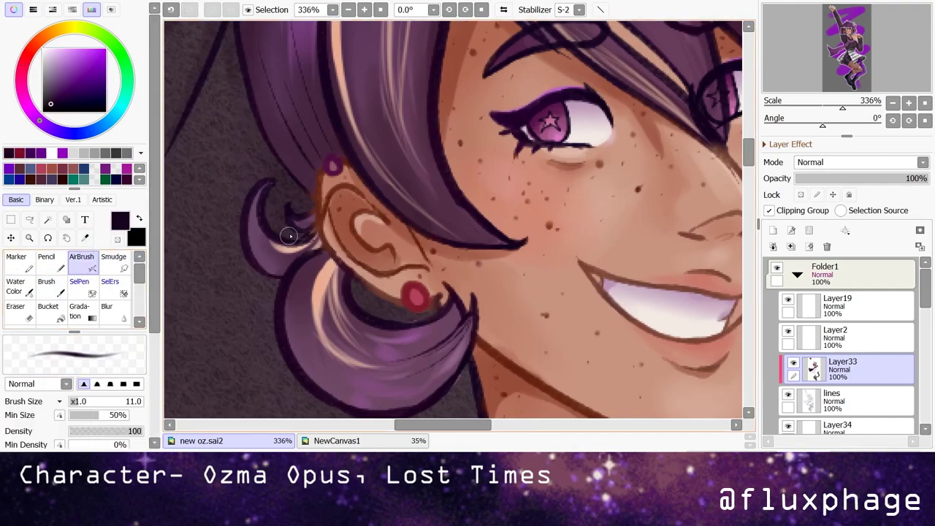
scroll(307, 247, down, 2)
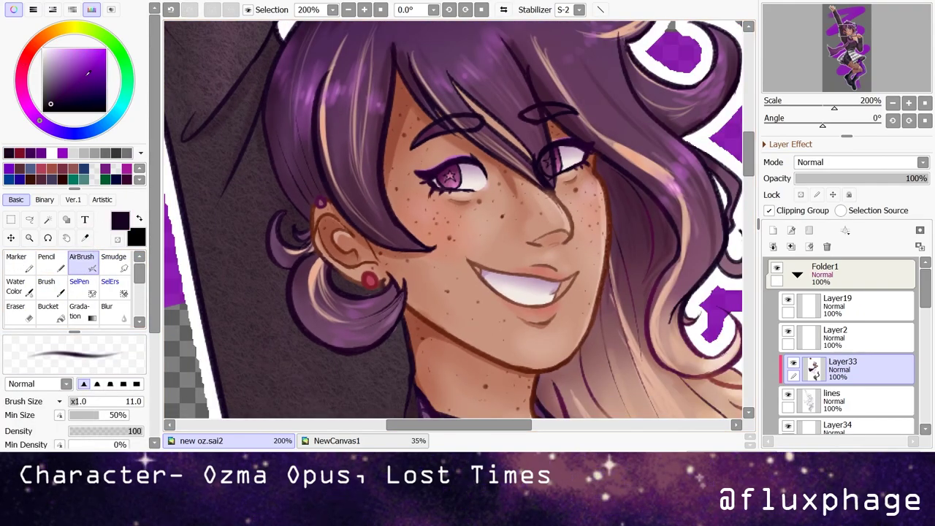
scroll(414, 209, down, 1)
scroll(439, 197, down, 5)
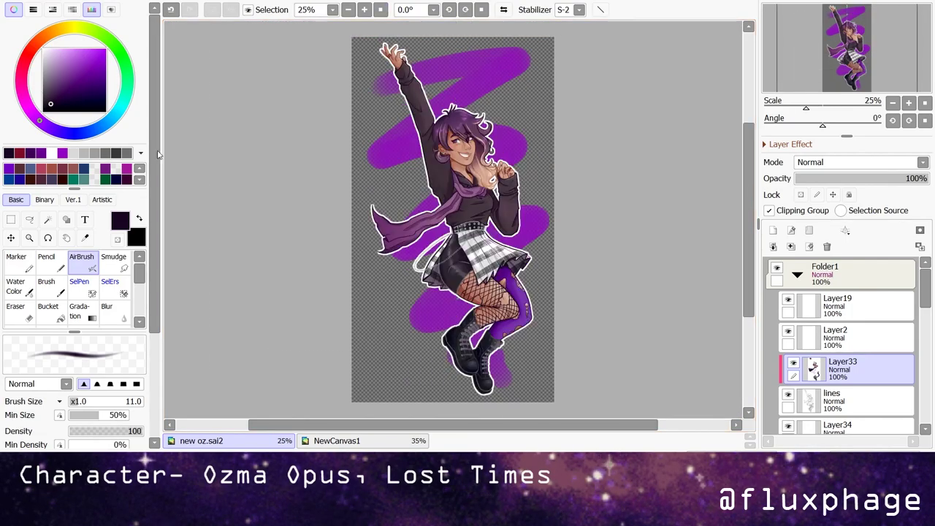
scroll(650, 260, up, 1)
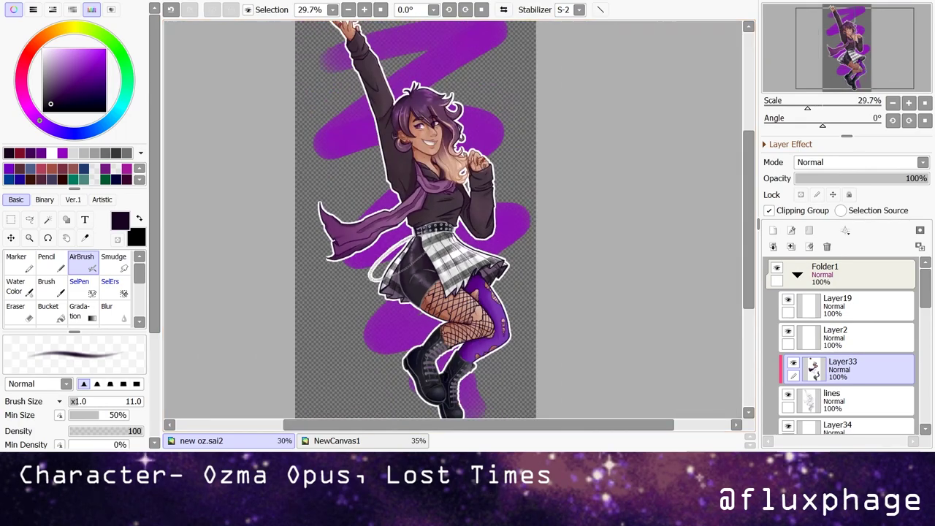
scroll(438, 329, down, 1)
- Draw a small purple crosshair emblem with two concentric rings at the zigzag's lower end on Layer36, using the Effect Pen at size 7
scroll(438, 350, up, 6)
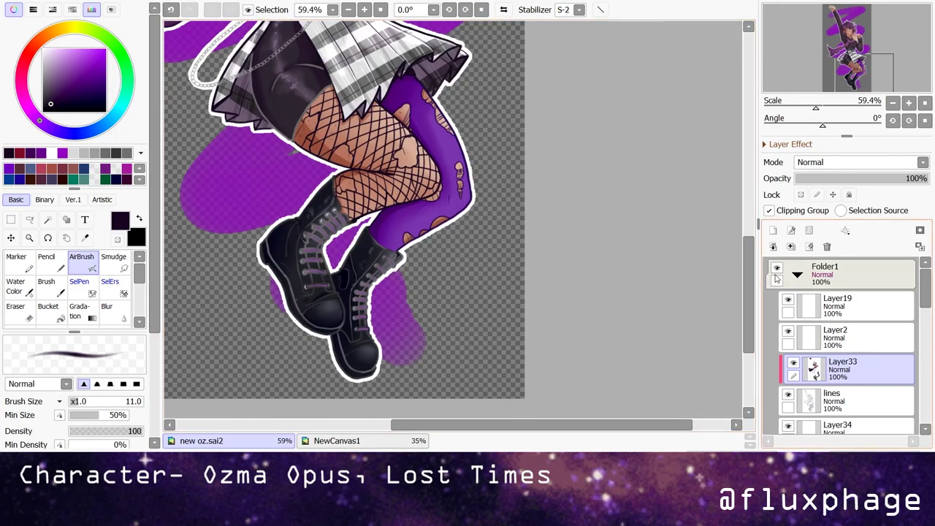
click(797, 275)
click(840, 337)
click(62, 153)
scroll(25, 287, down, 1)
click(15, 311)
scroll(292, 314, up, 5)
scroll(261, 318, up, 5)
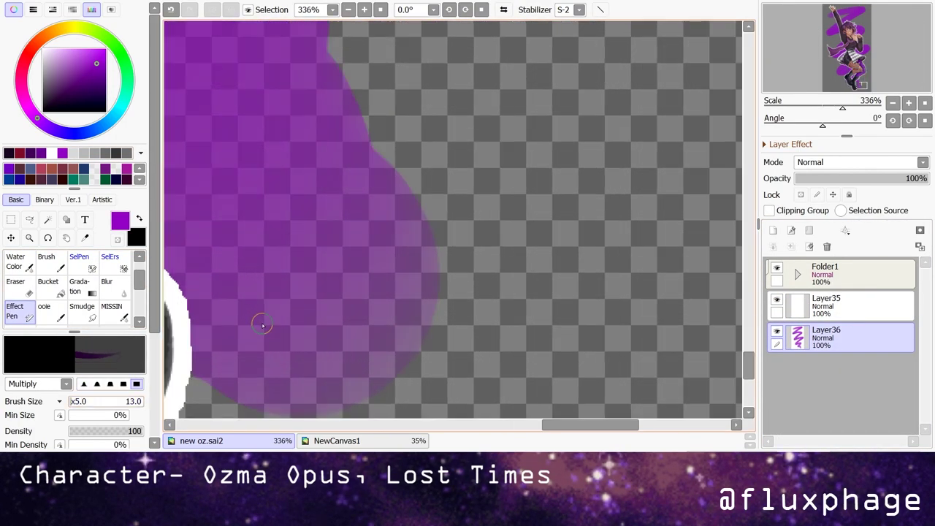
drag(284, 316, 319, 309)
drag(310, 333, 278, 321)
drag(241, 341, 387, 340)
key(ctrl+z)
drag(311, 369, 314, 392)
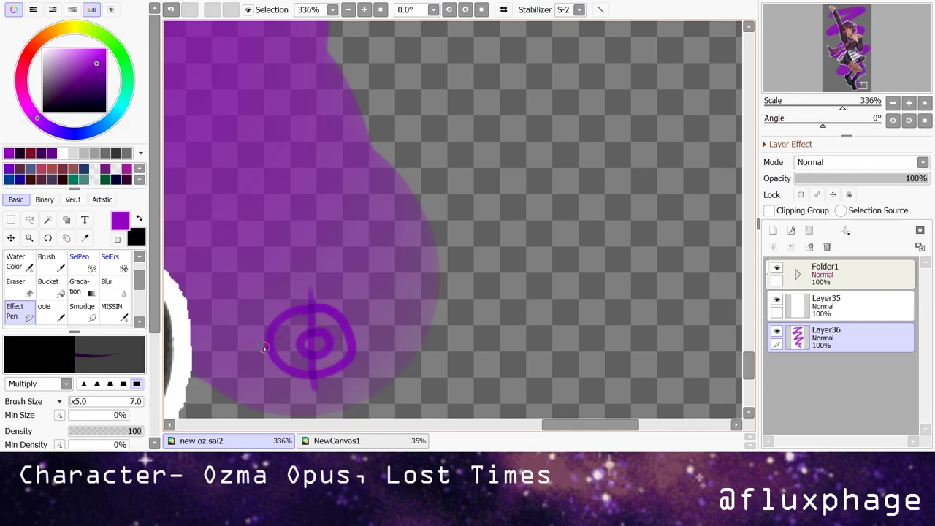
scroll(372, 262, down, 13)
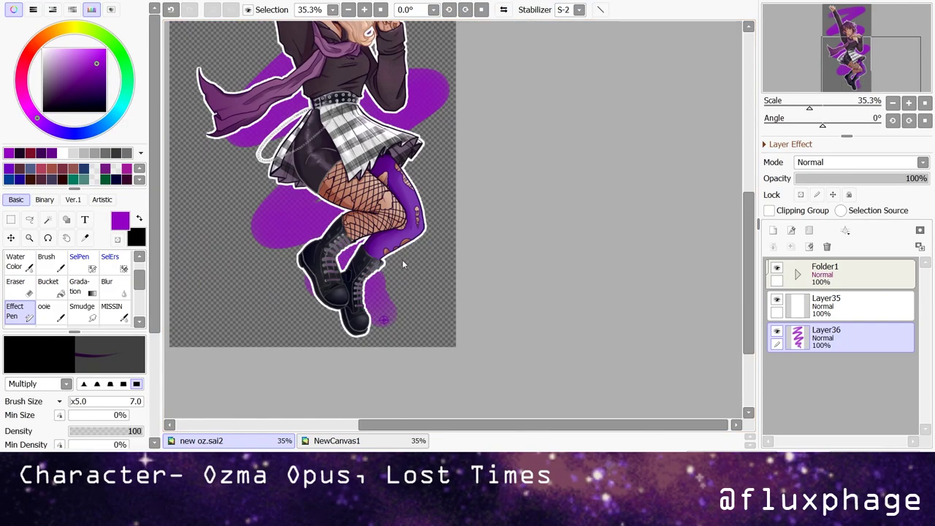
scroll(402, 264, down, 1)
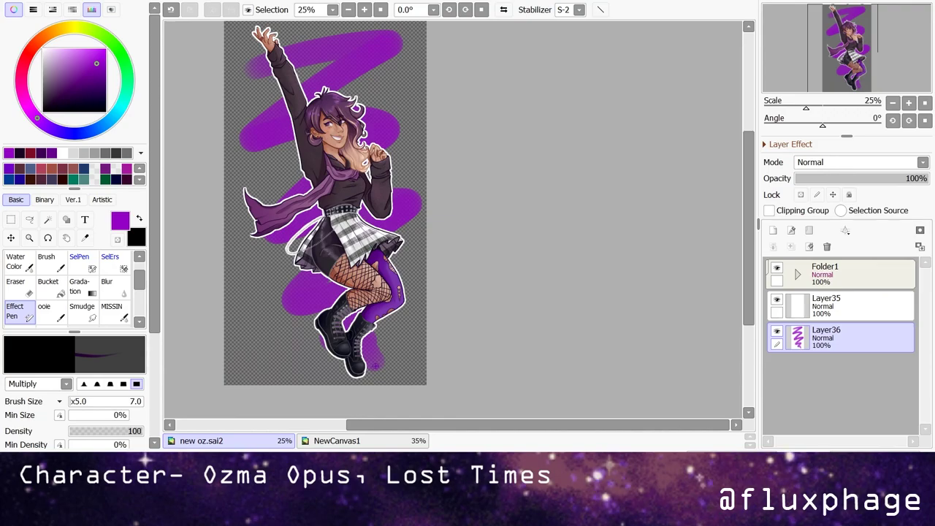
scroll(328, 219, up, 3)
scroll(328, 219, down, 3)
scroll(328, 220, up, 3)
scroll(328, 219, down, 3)
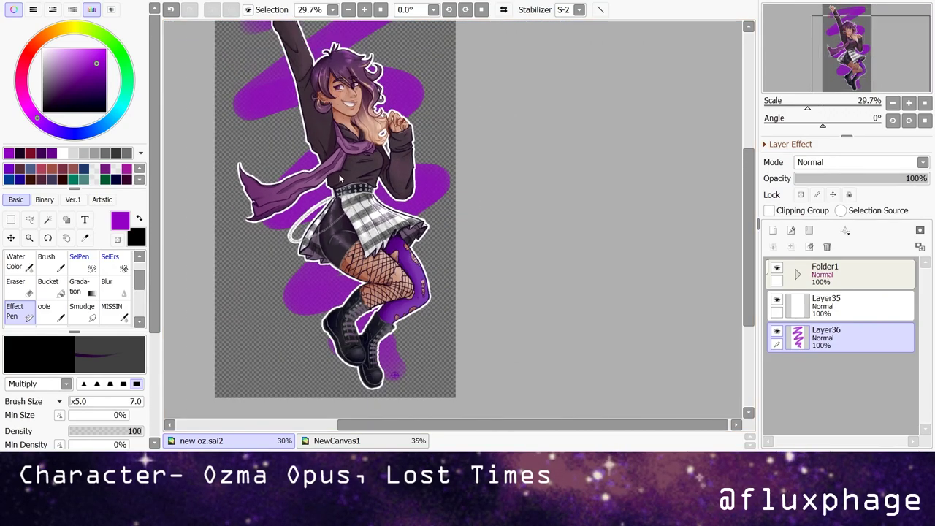